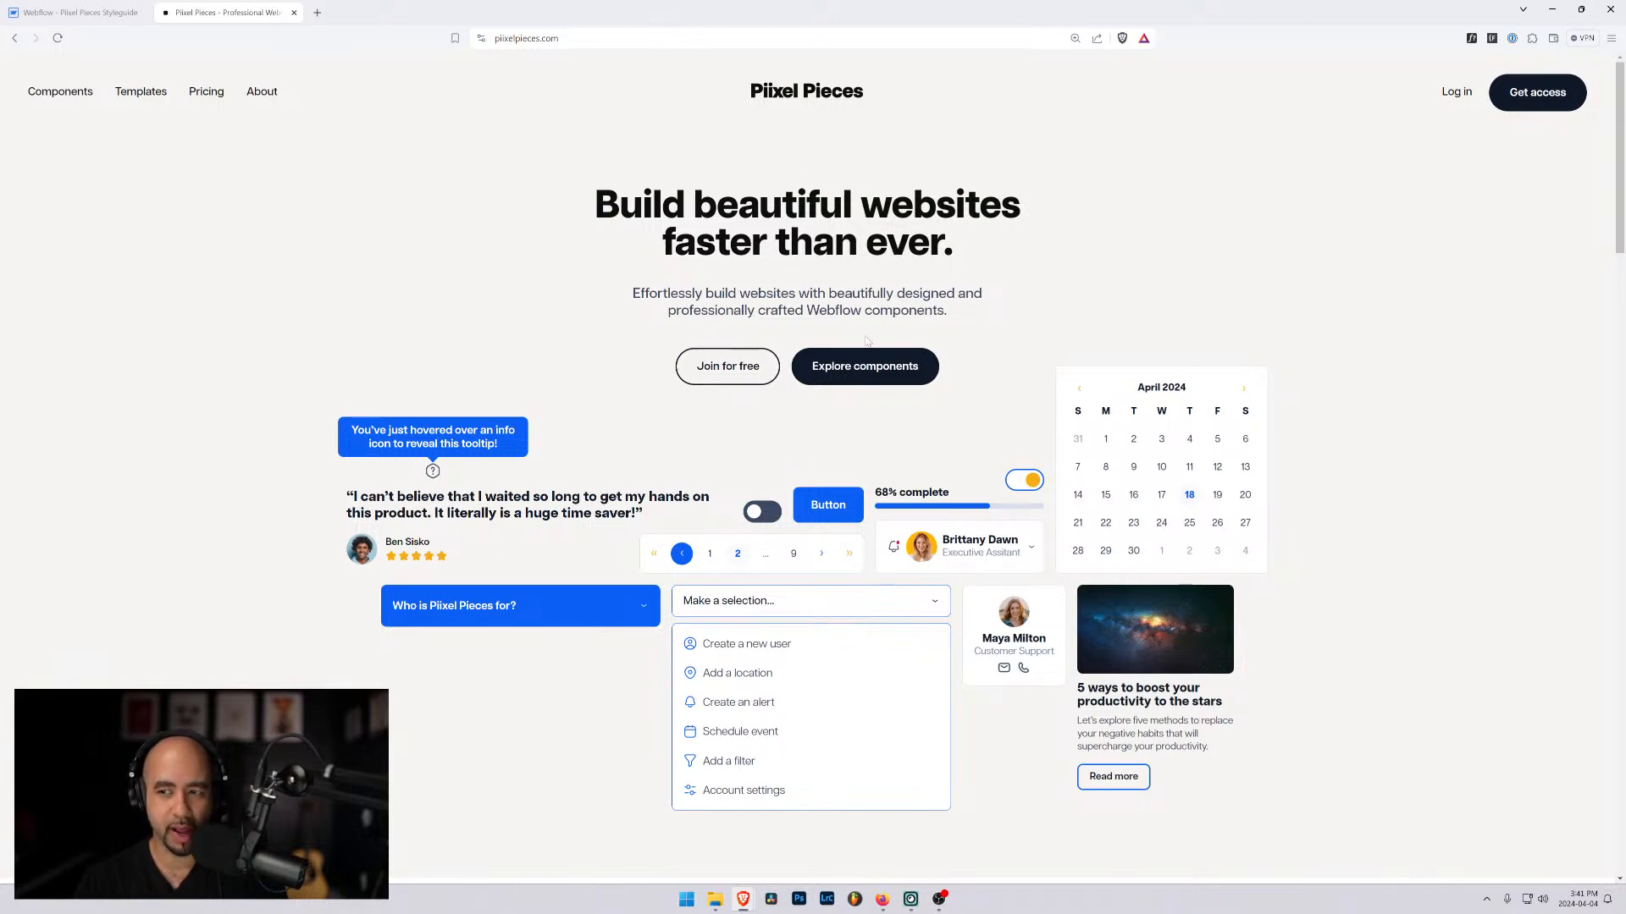
Step: Examine the Webflow styleguide page's headings, native elements and structure classes, comparing it with the Piixel Pieces website
click(78, 12)
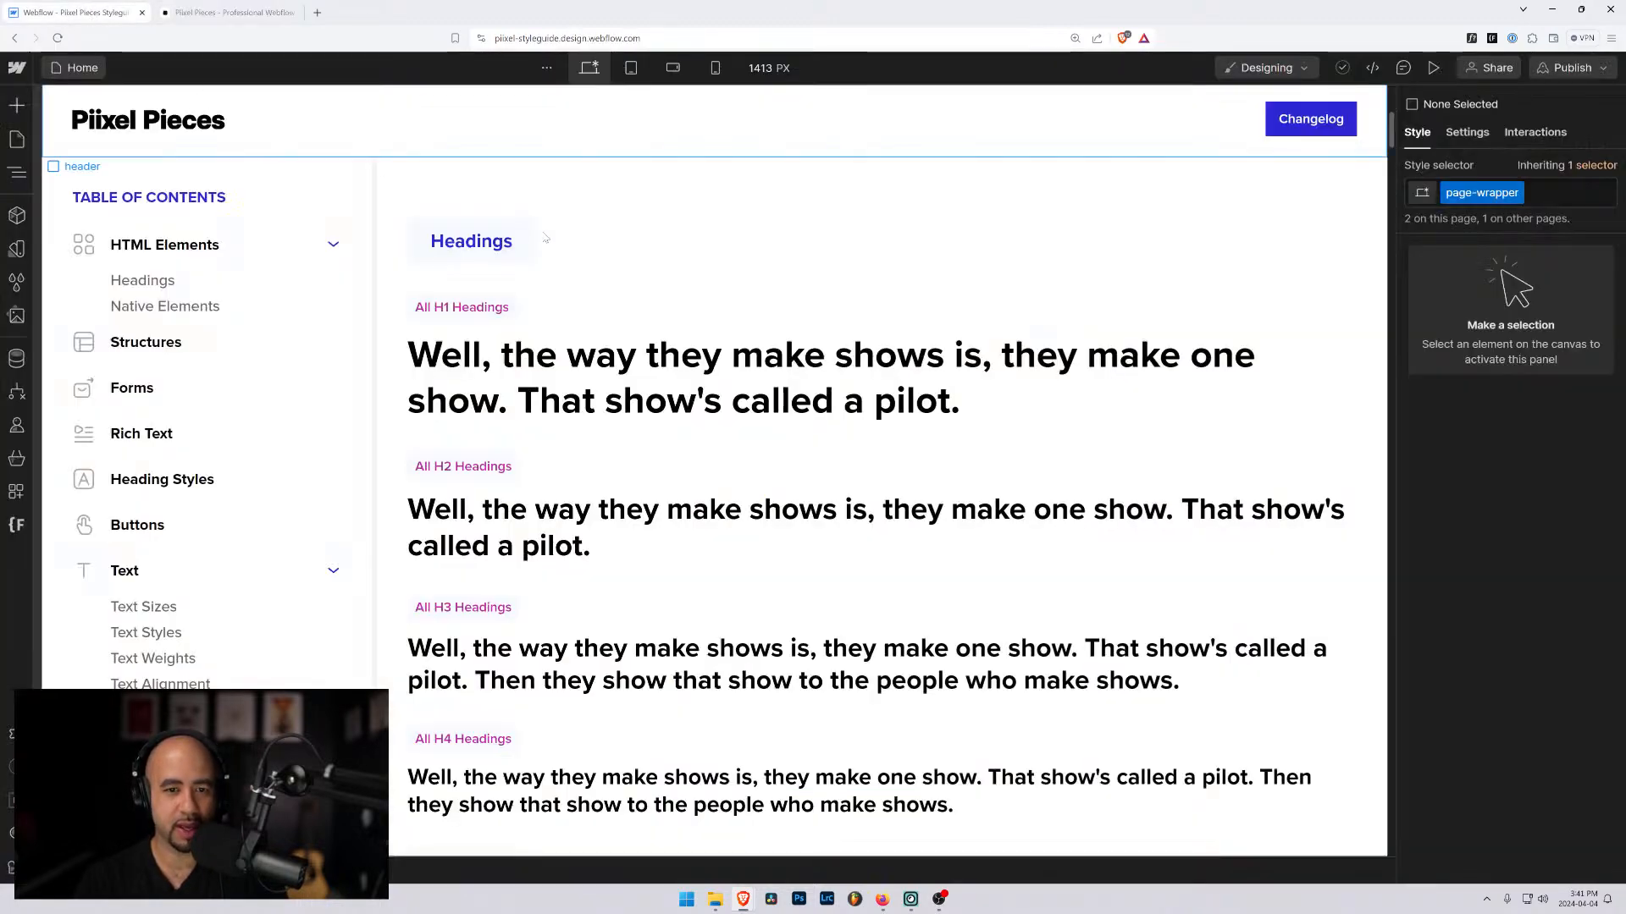
click(733, 288)
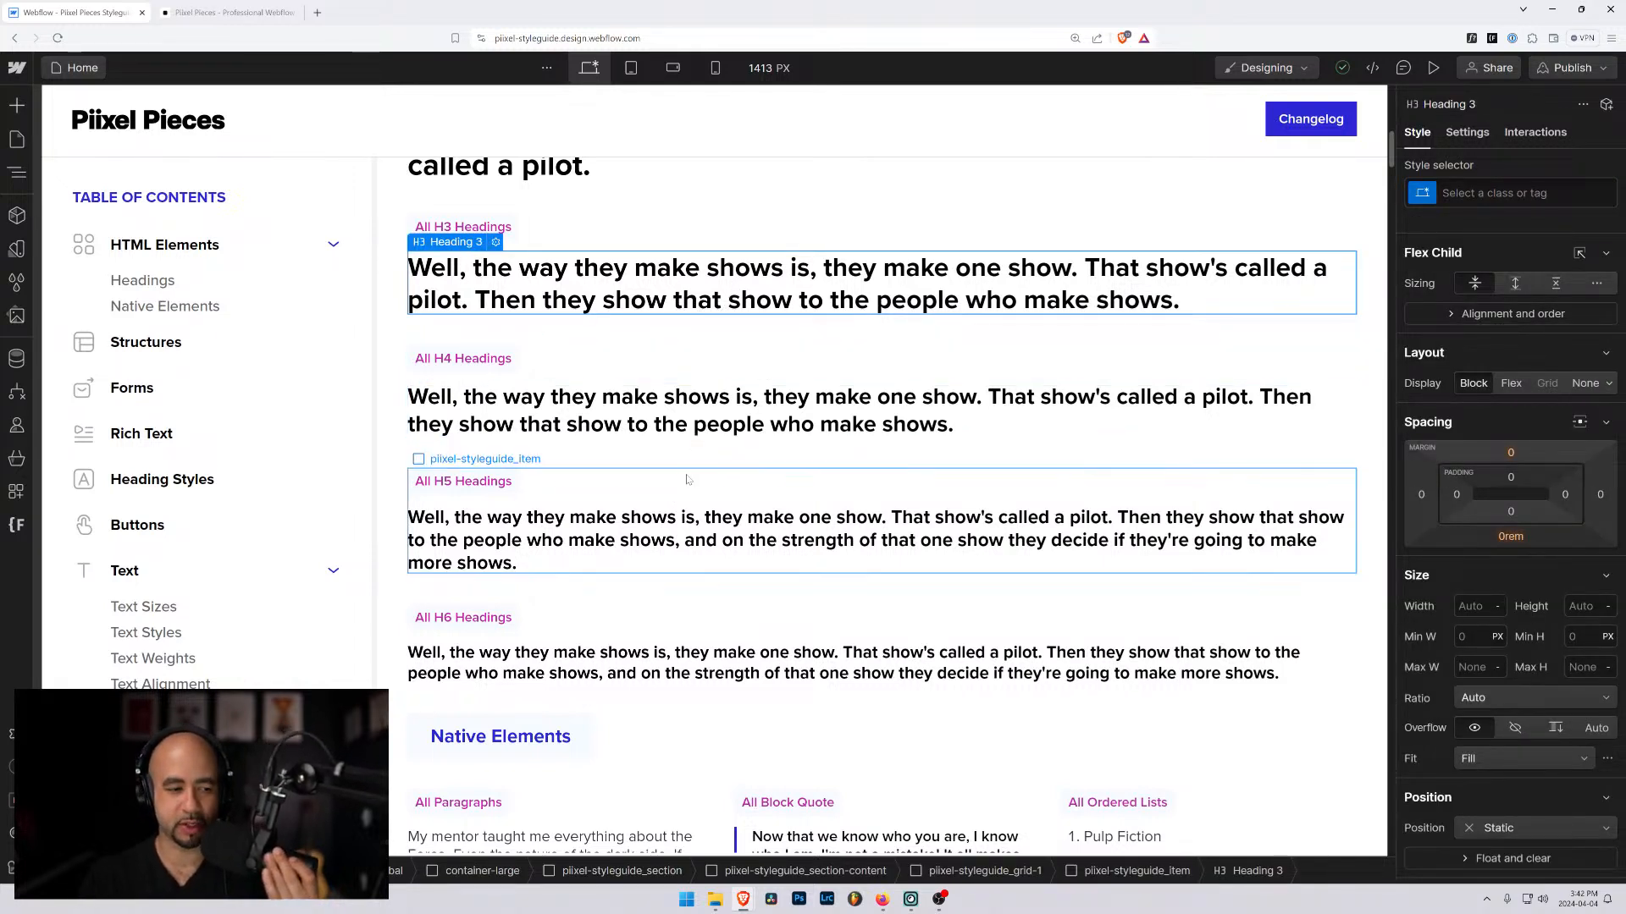
click(208, 12)
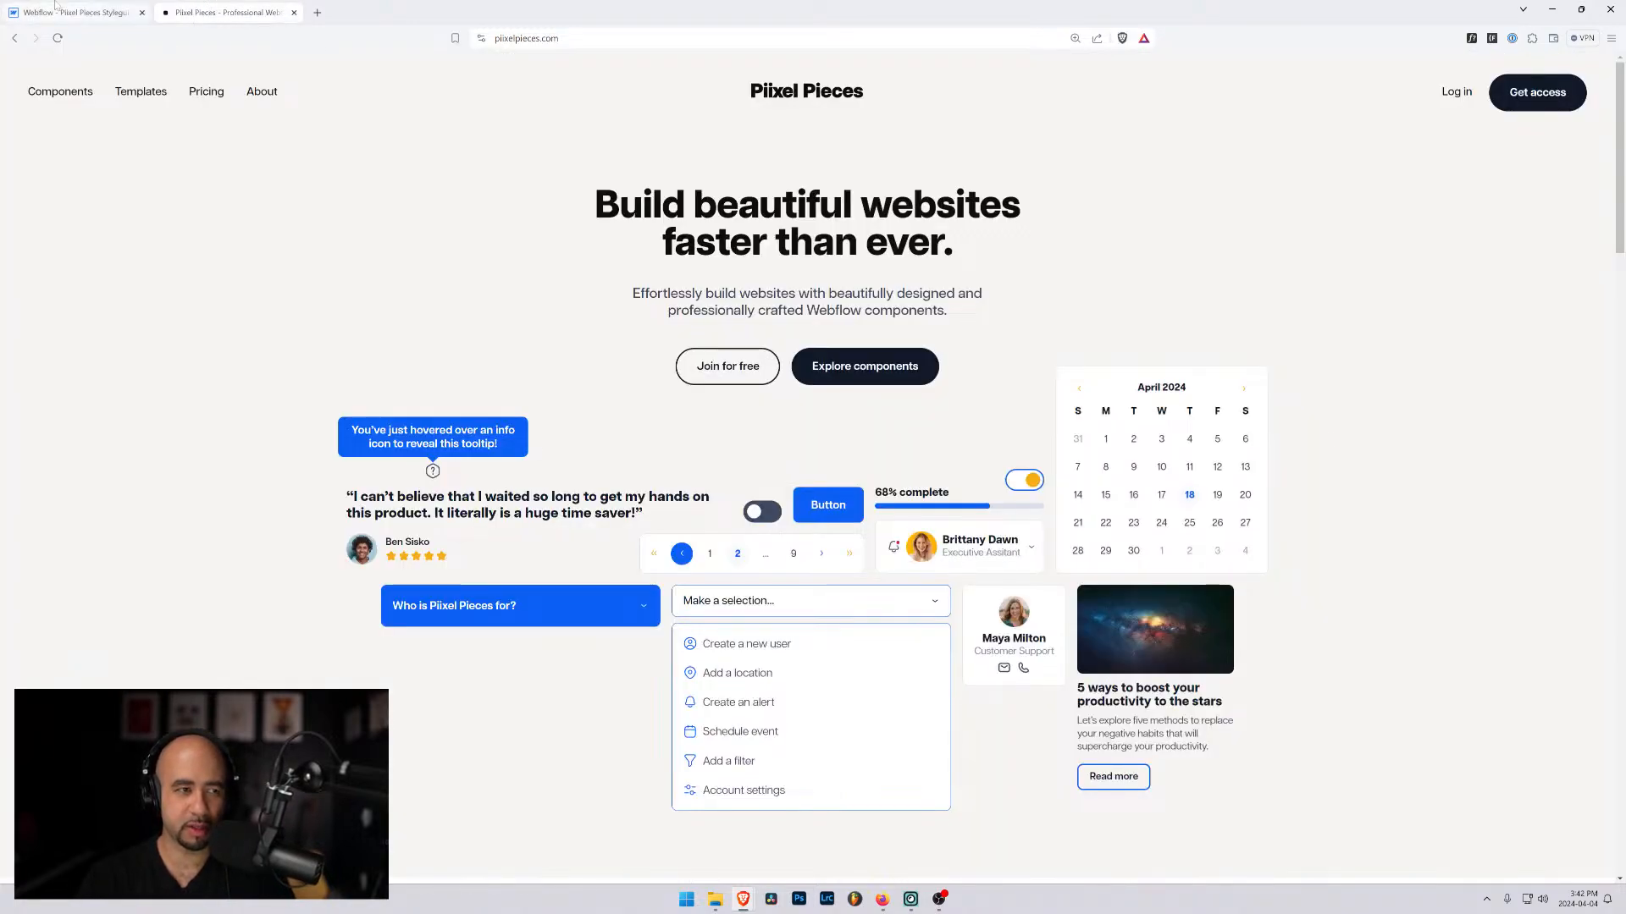
click(80, 12)
scroll(733, 645, down, 1)
scroll(734, 645, down, 6)
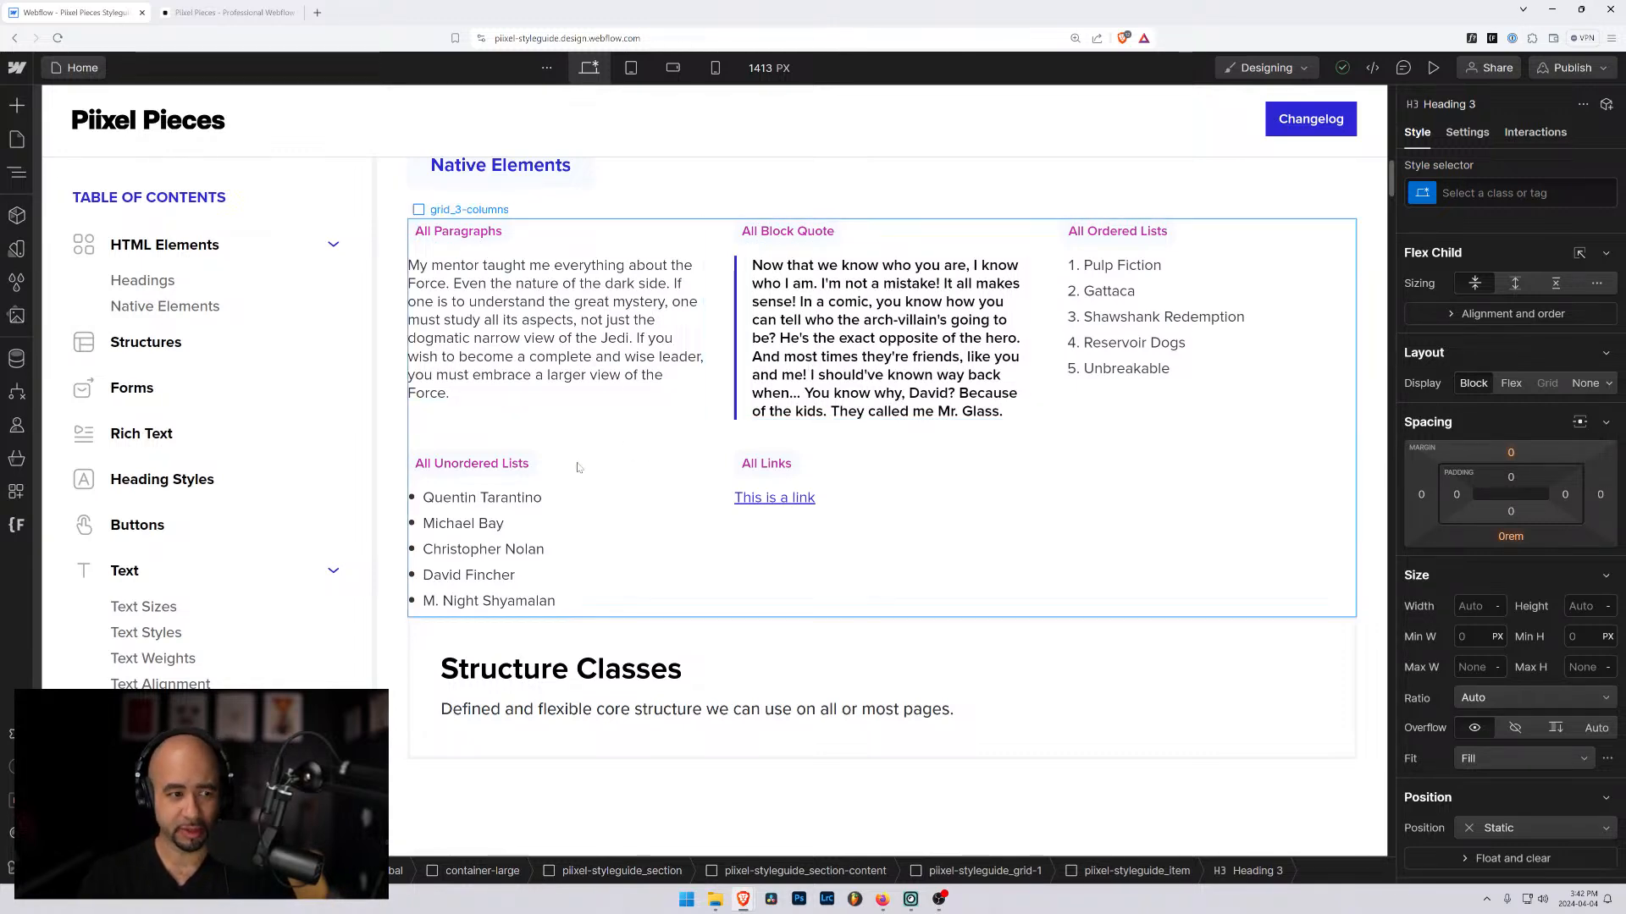
scroll(228, 569, down, 10)
scroll(643, 578, down, 7)
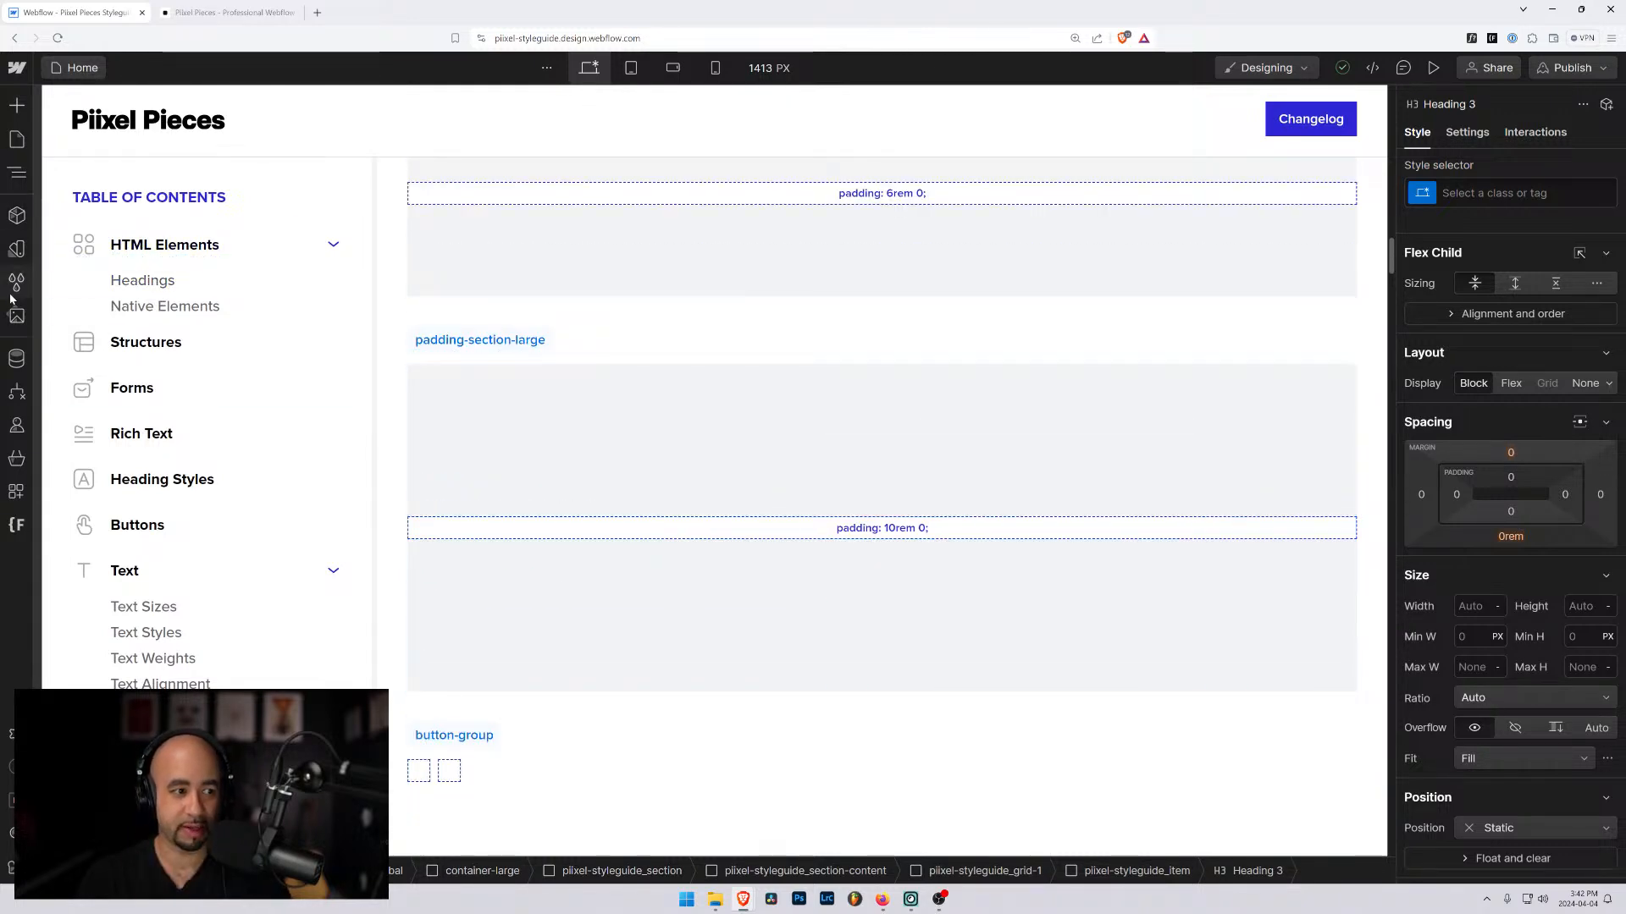
Step: Review the styleguide's style selectors and its color and default variables
click(16, 282)
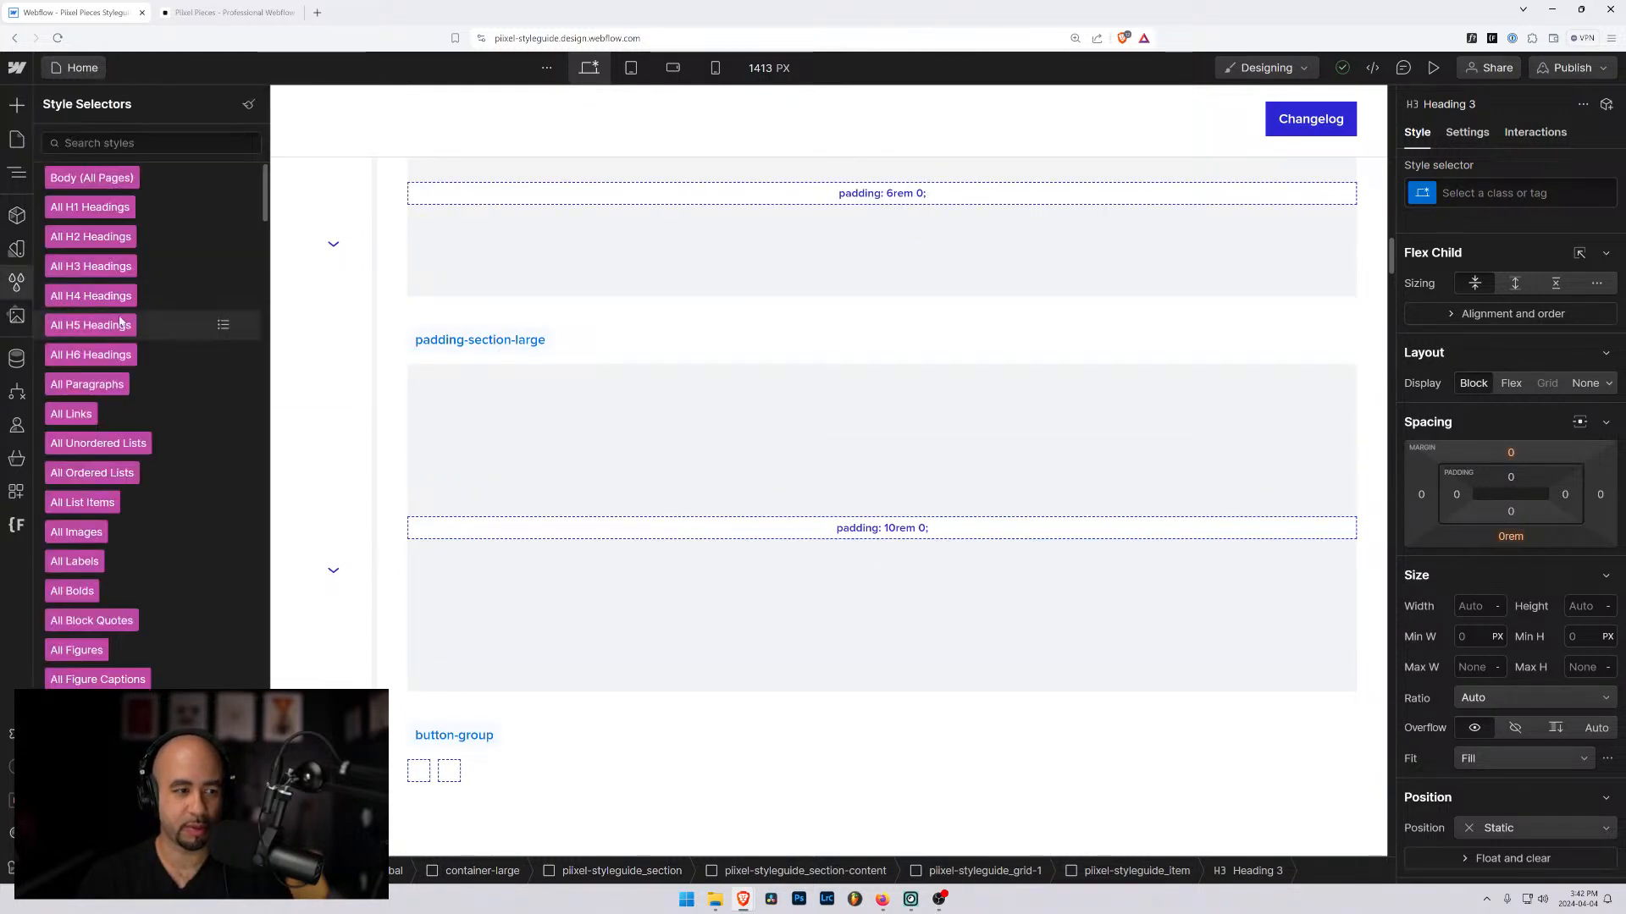
click(16, 248)
scroll(313, 522, down, 7)
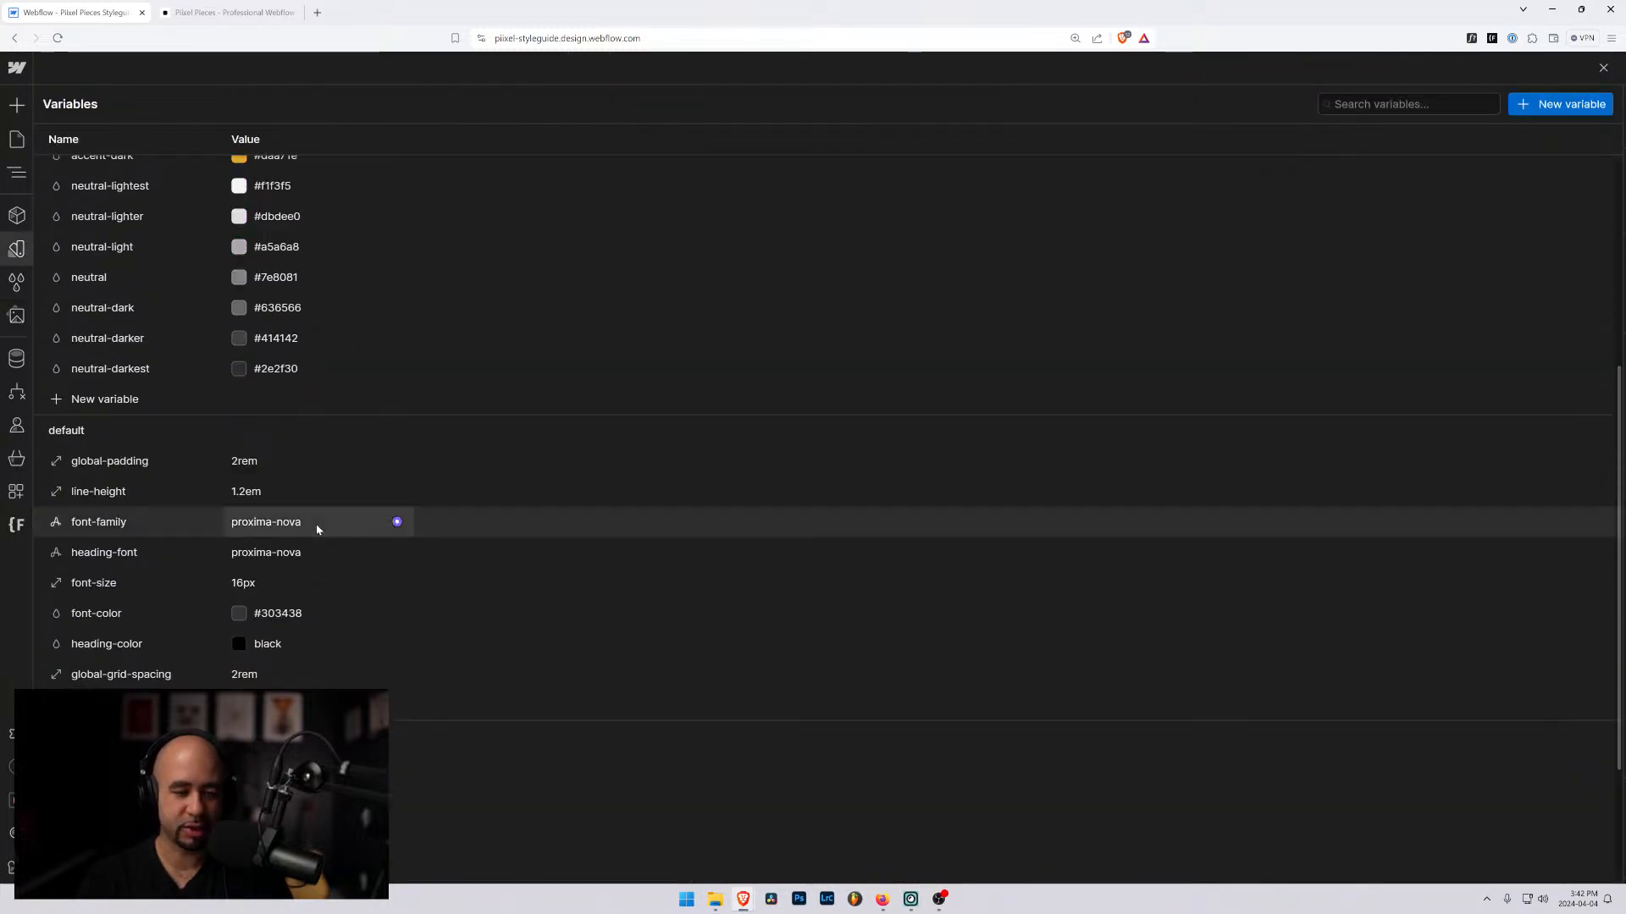
scroll(338, 536, up, 7)
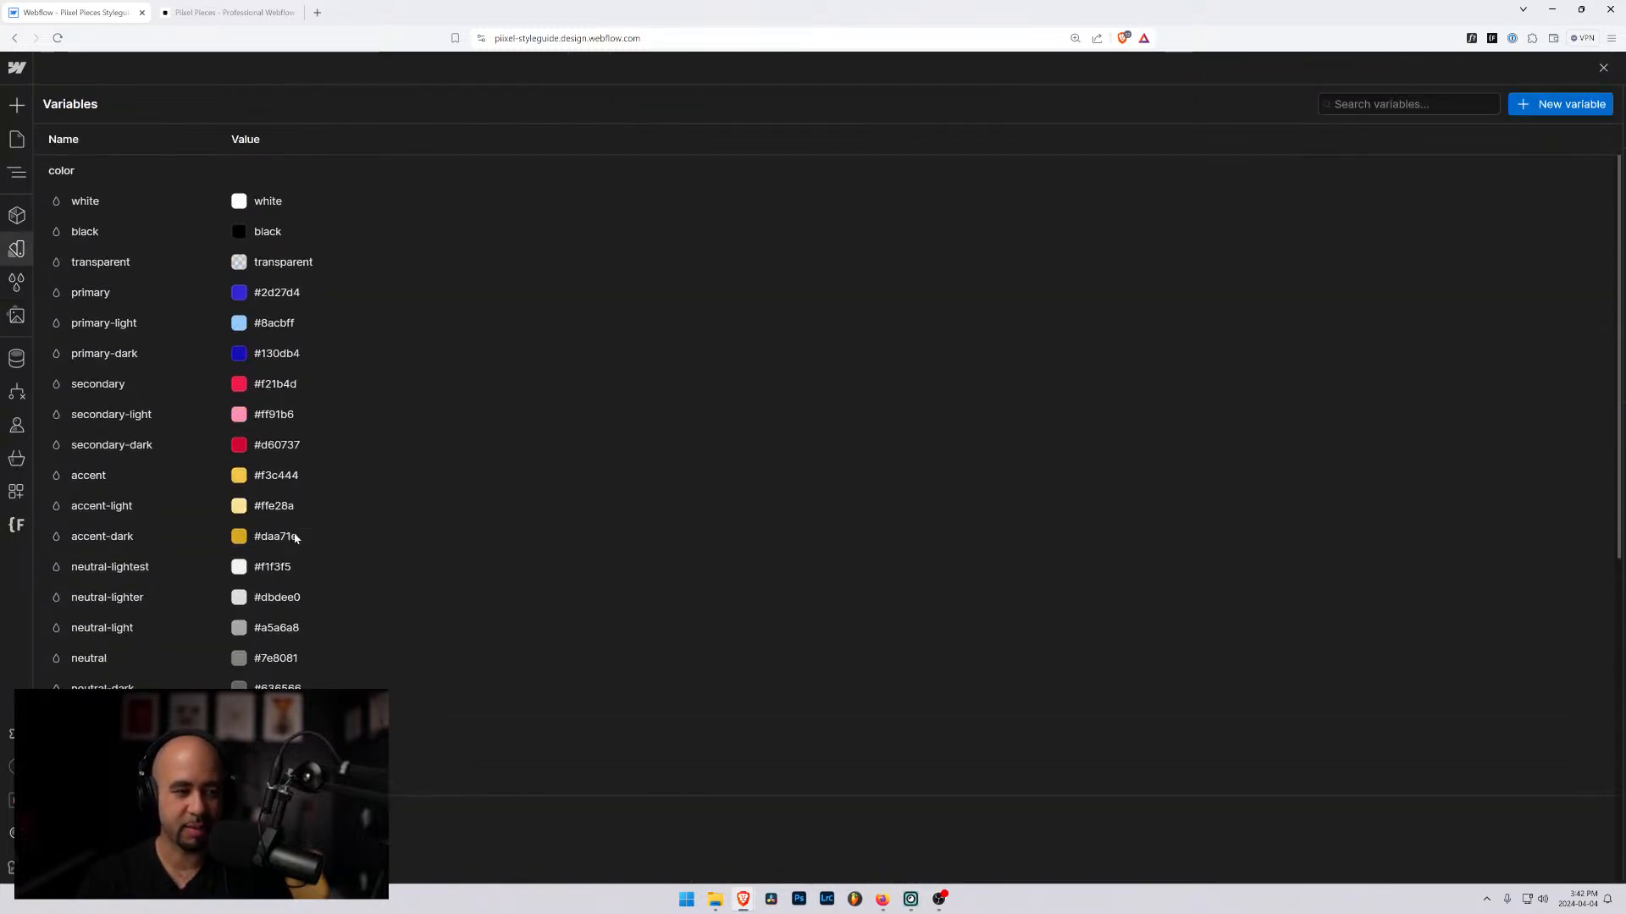
scroll(385, 505, down, 2)
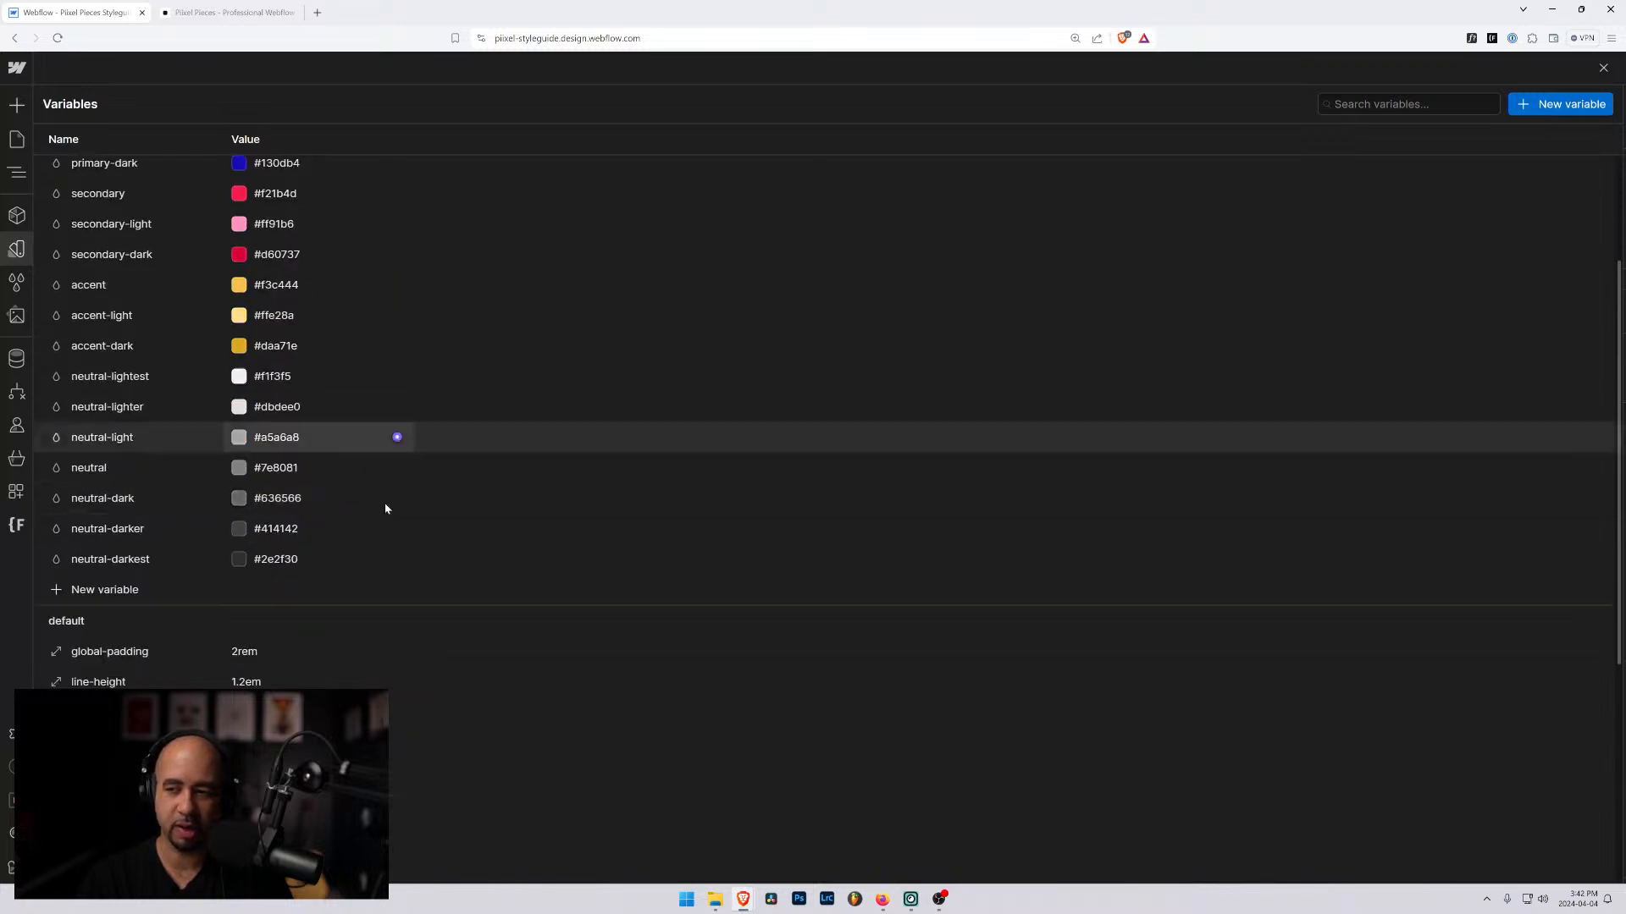
scroll(386, 508, up, 2)
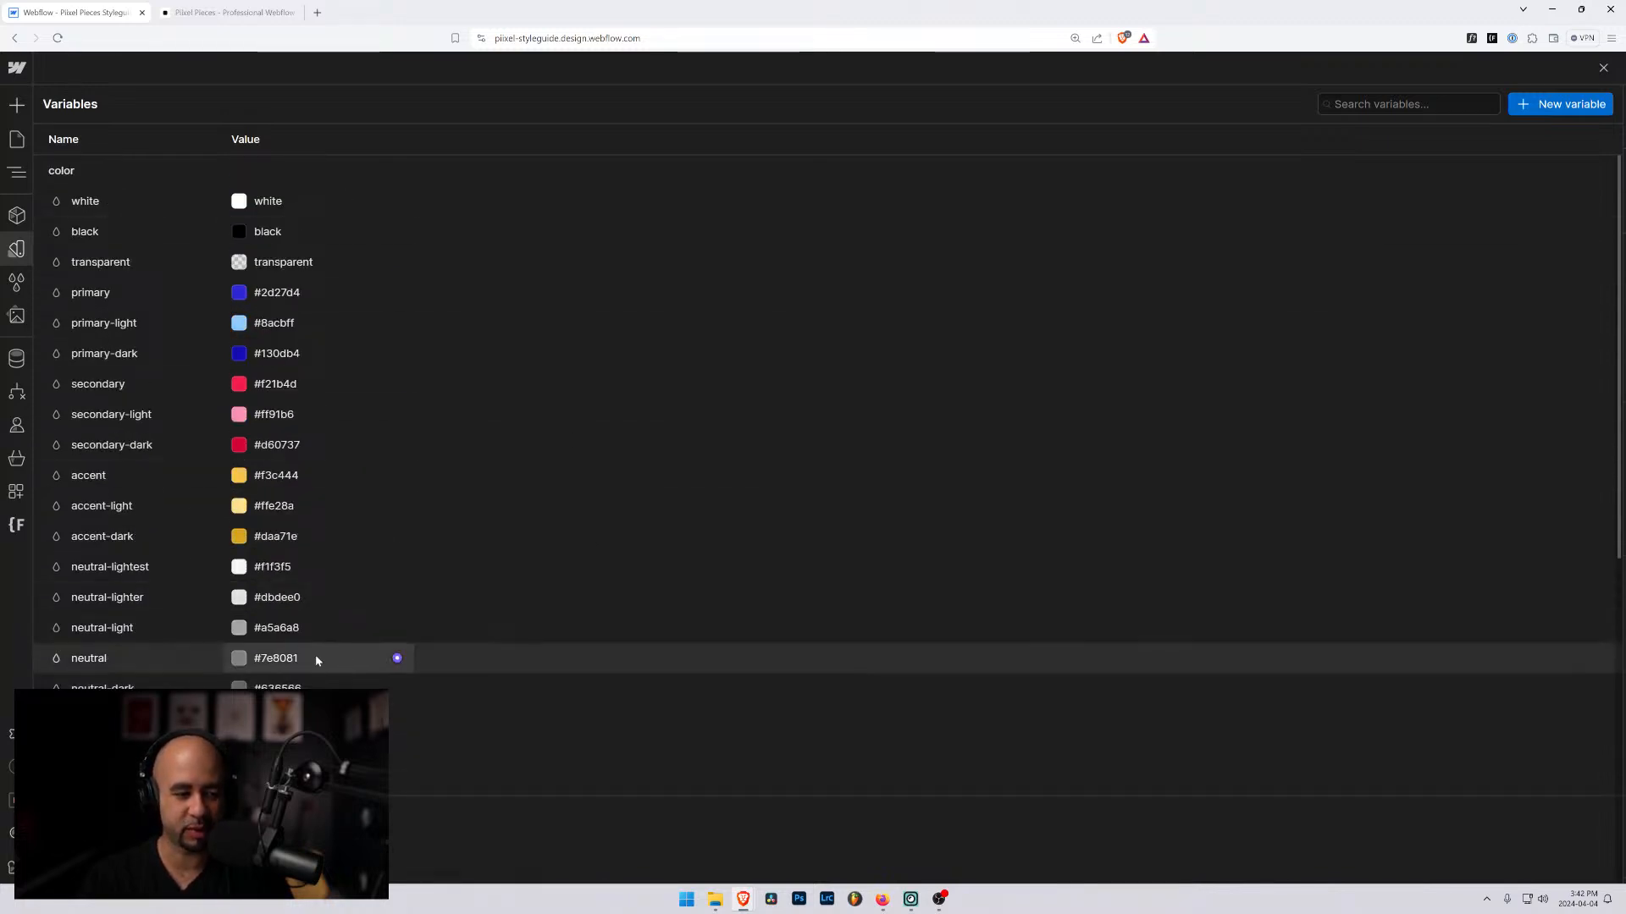
scroll(315, 644, down, 6)
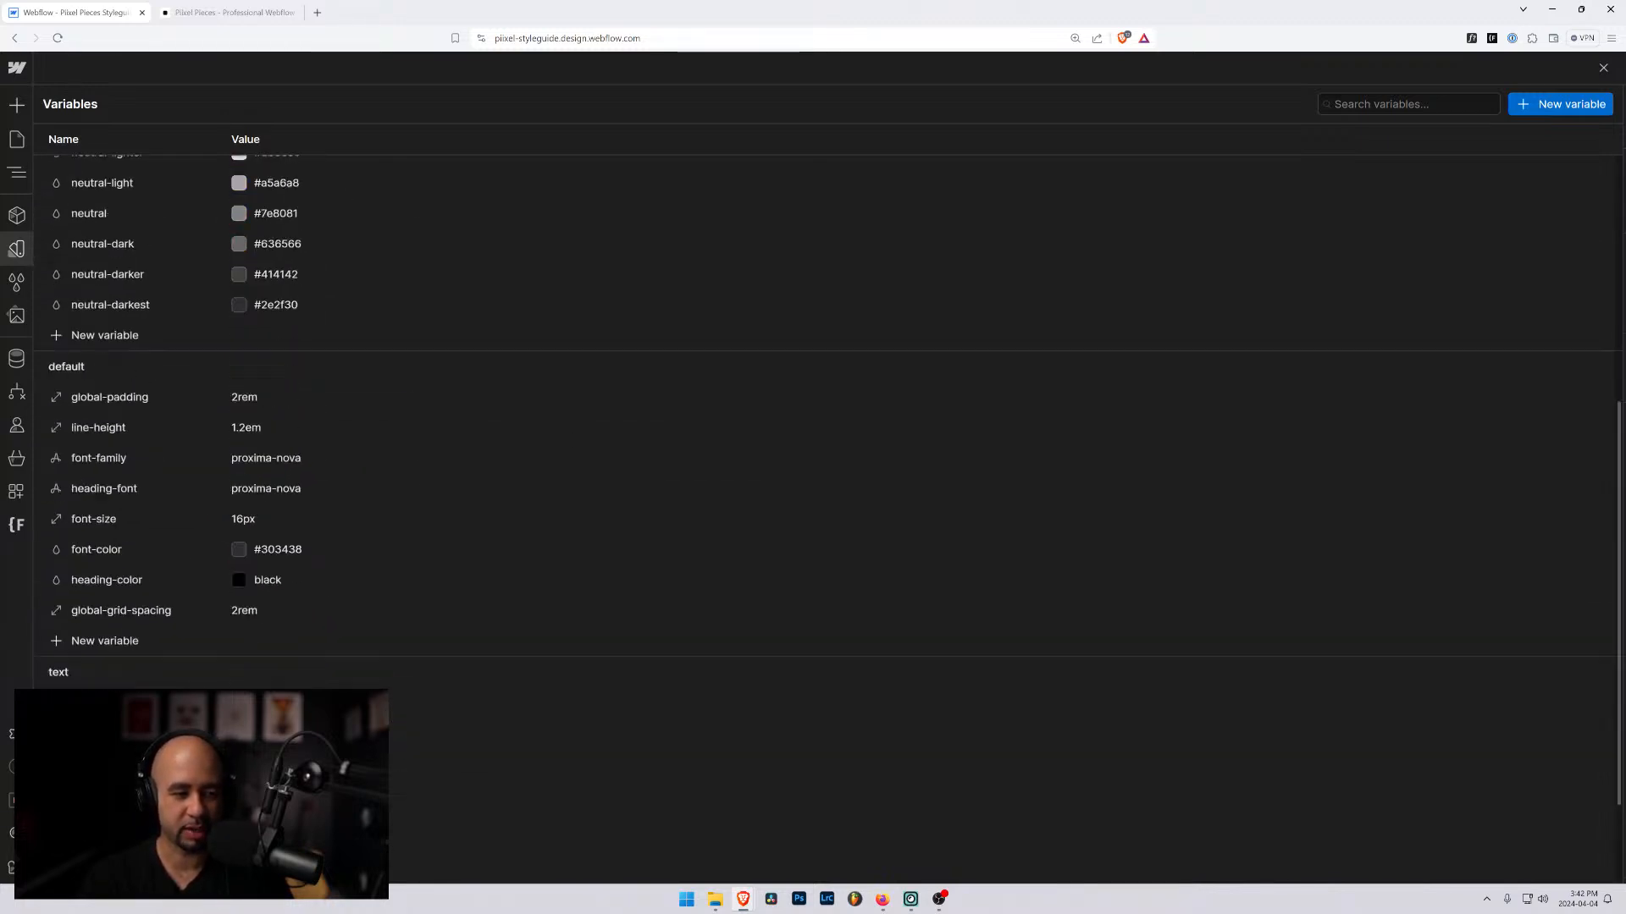
scroll(315, 644, up, 7)
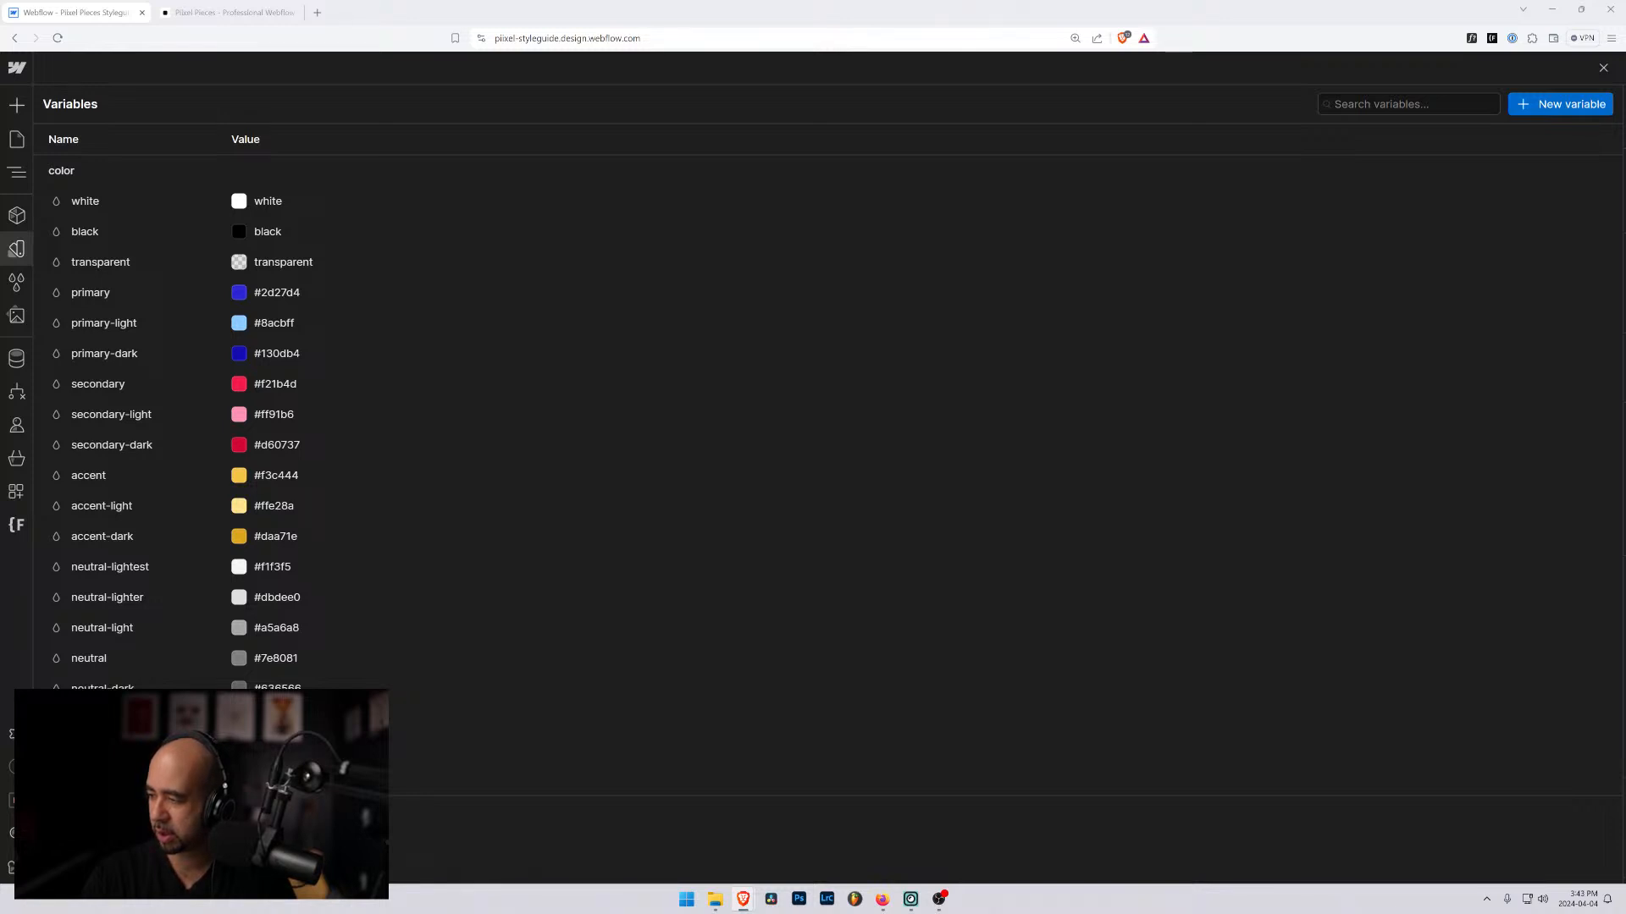
Step: Bring the Asana Styleguide project into the browser window and change V2 to V2.1 in the Client-First review task's name
drag(1625, 508, 407, 12)
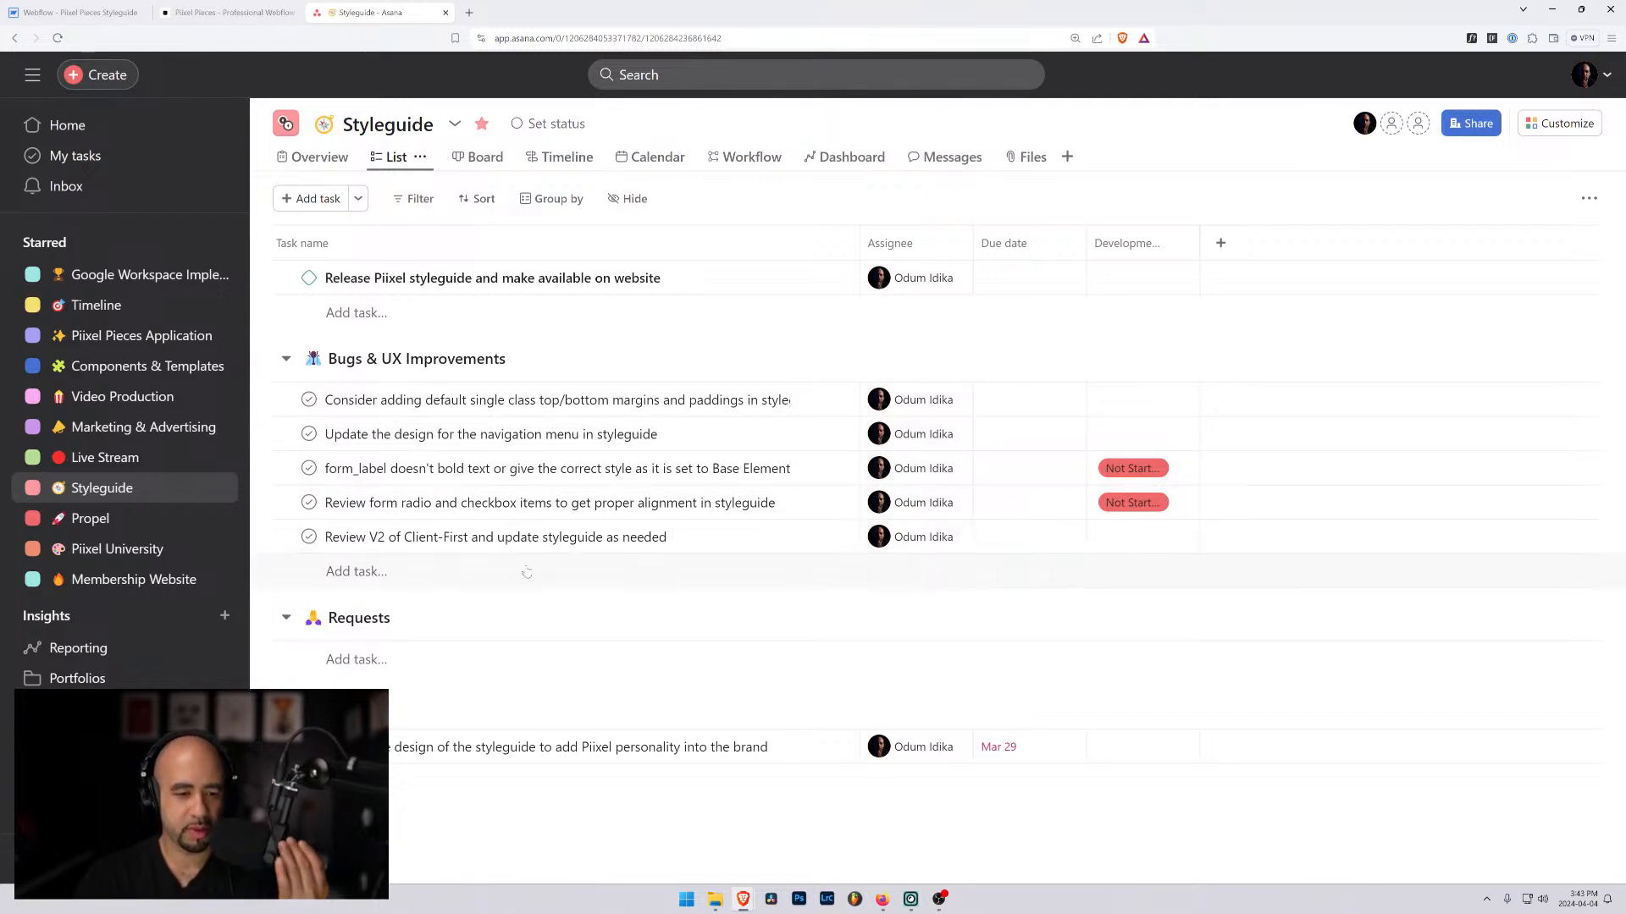
click(385, 538)
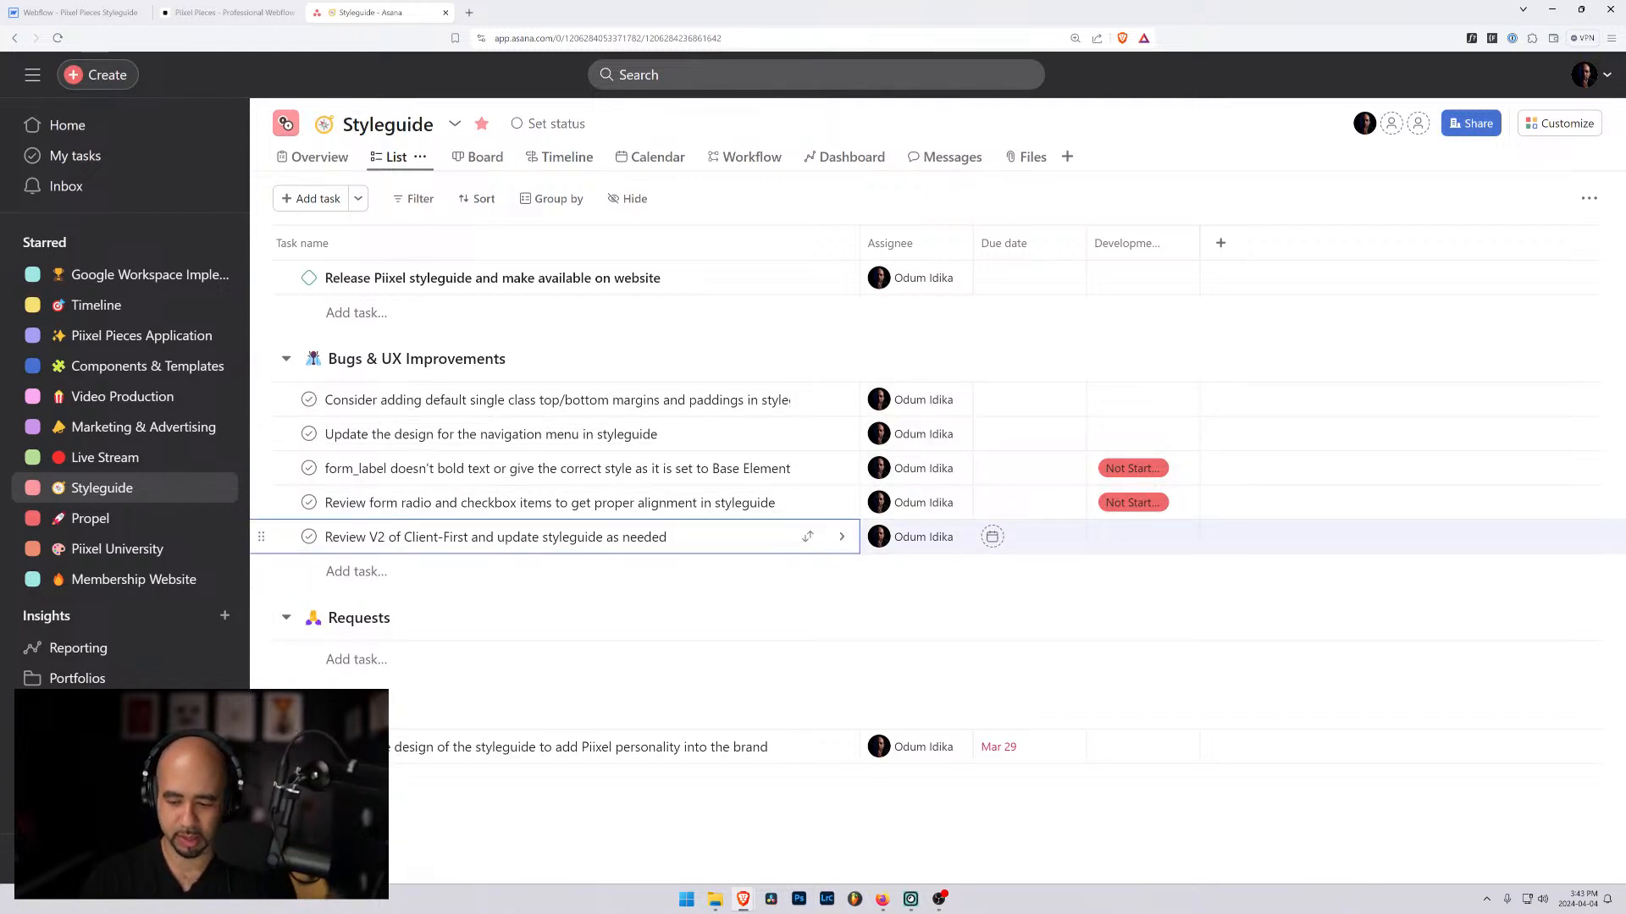
text(.1)
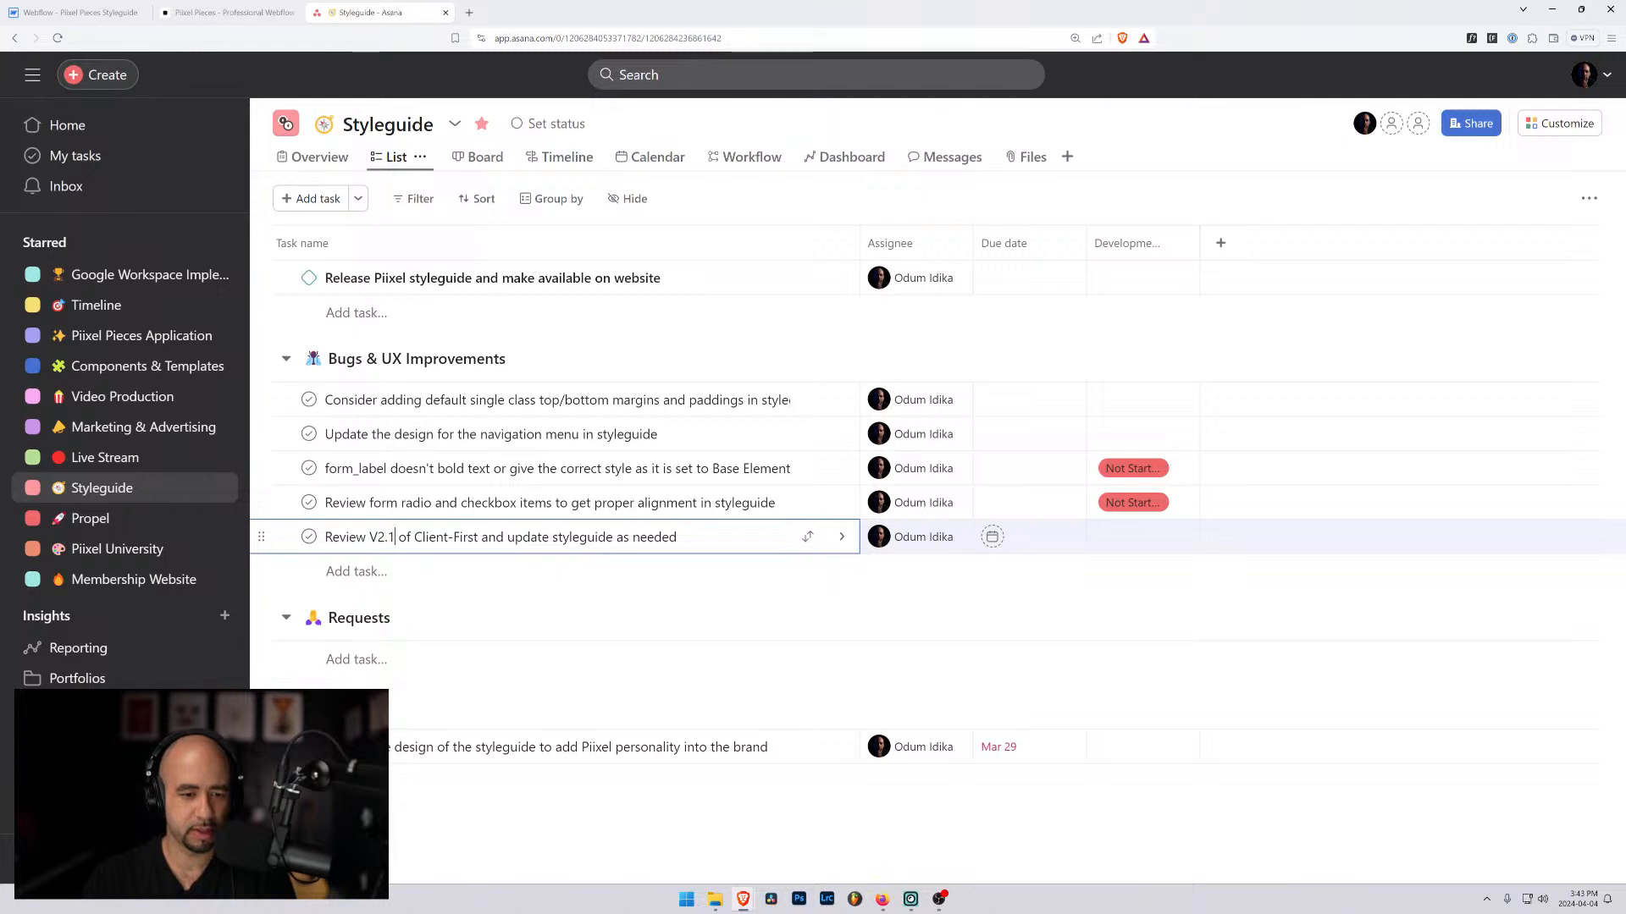
Step: Set the due date of the task about adding Piixel personality to the styleguide design to April 8, 2024
click(550, 746)
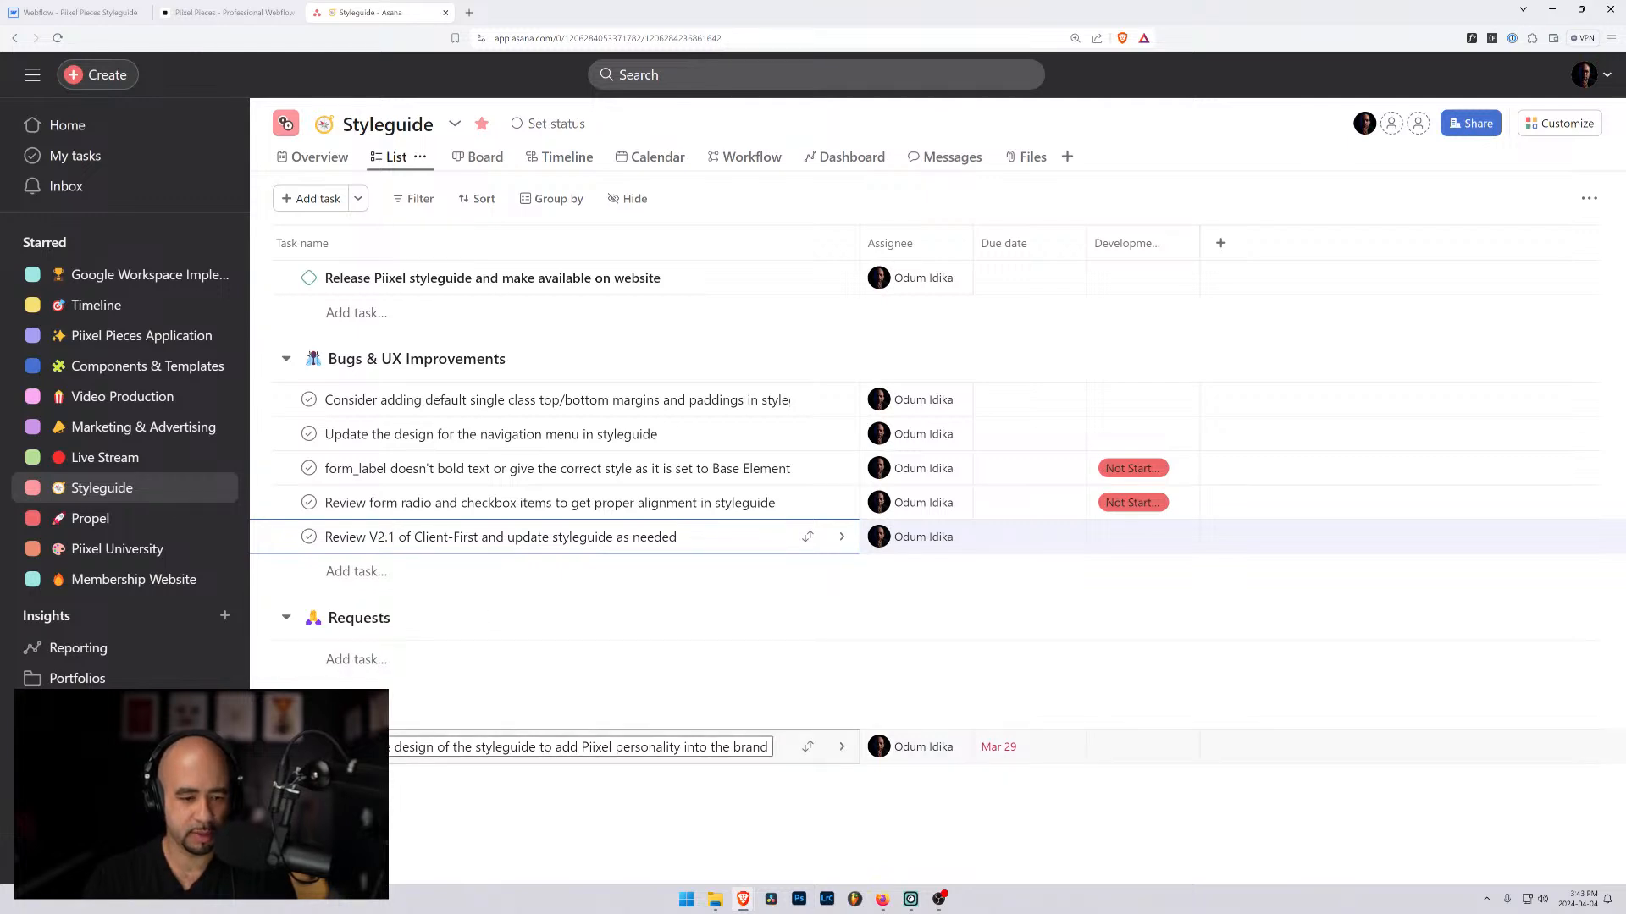
click(1012, 747)
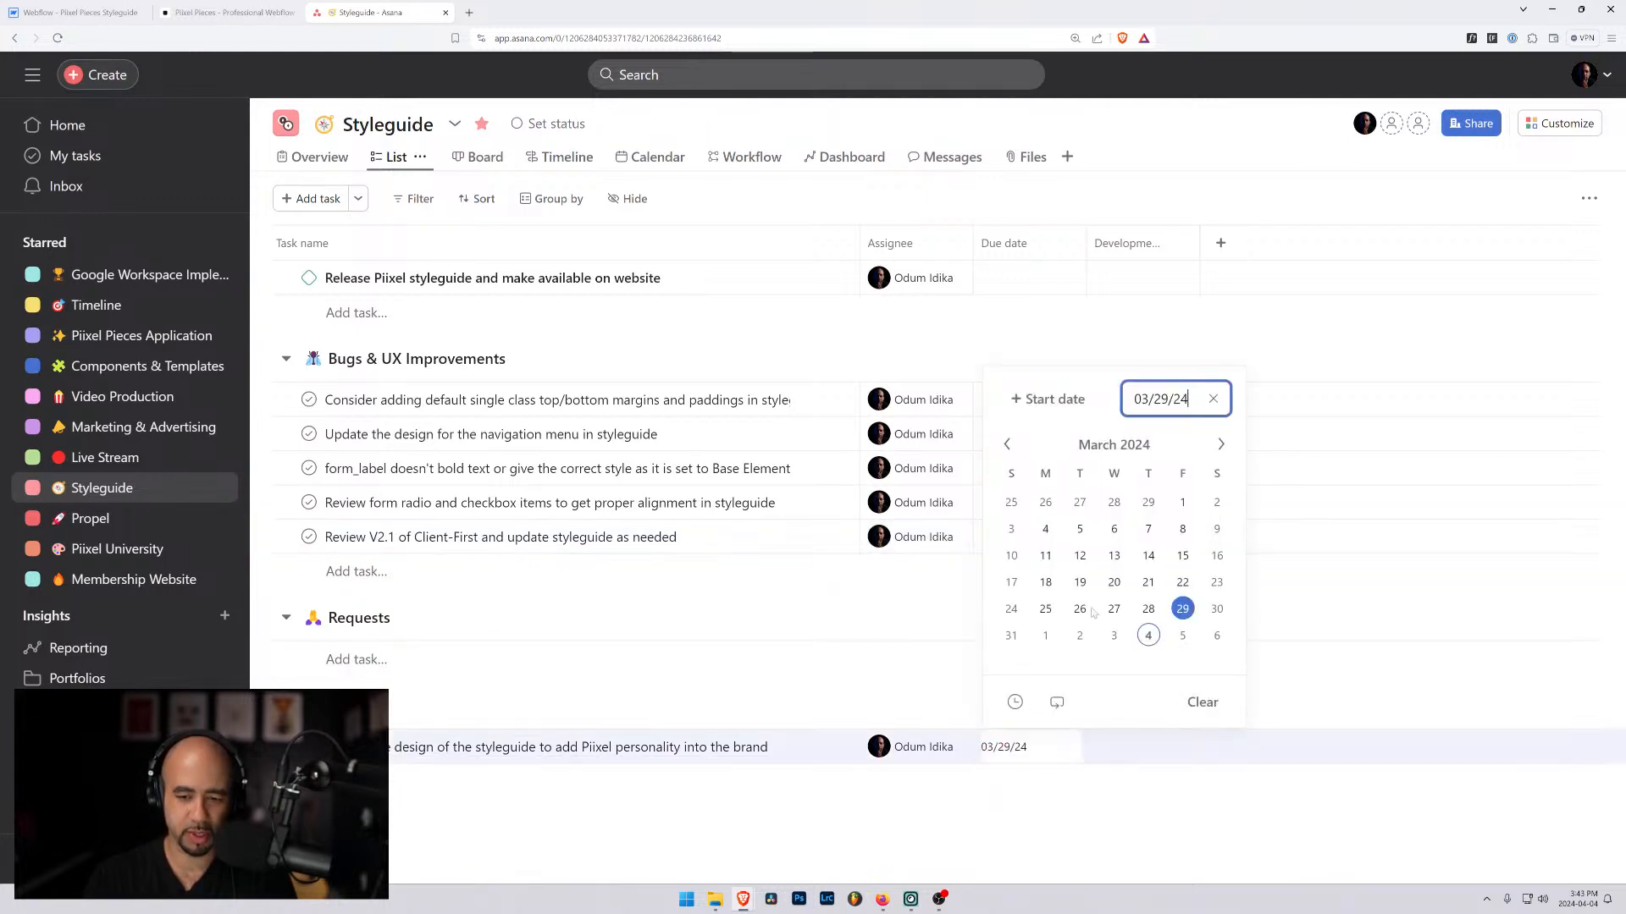
click(1220, 444)
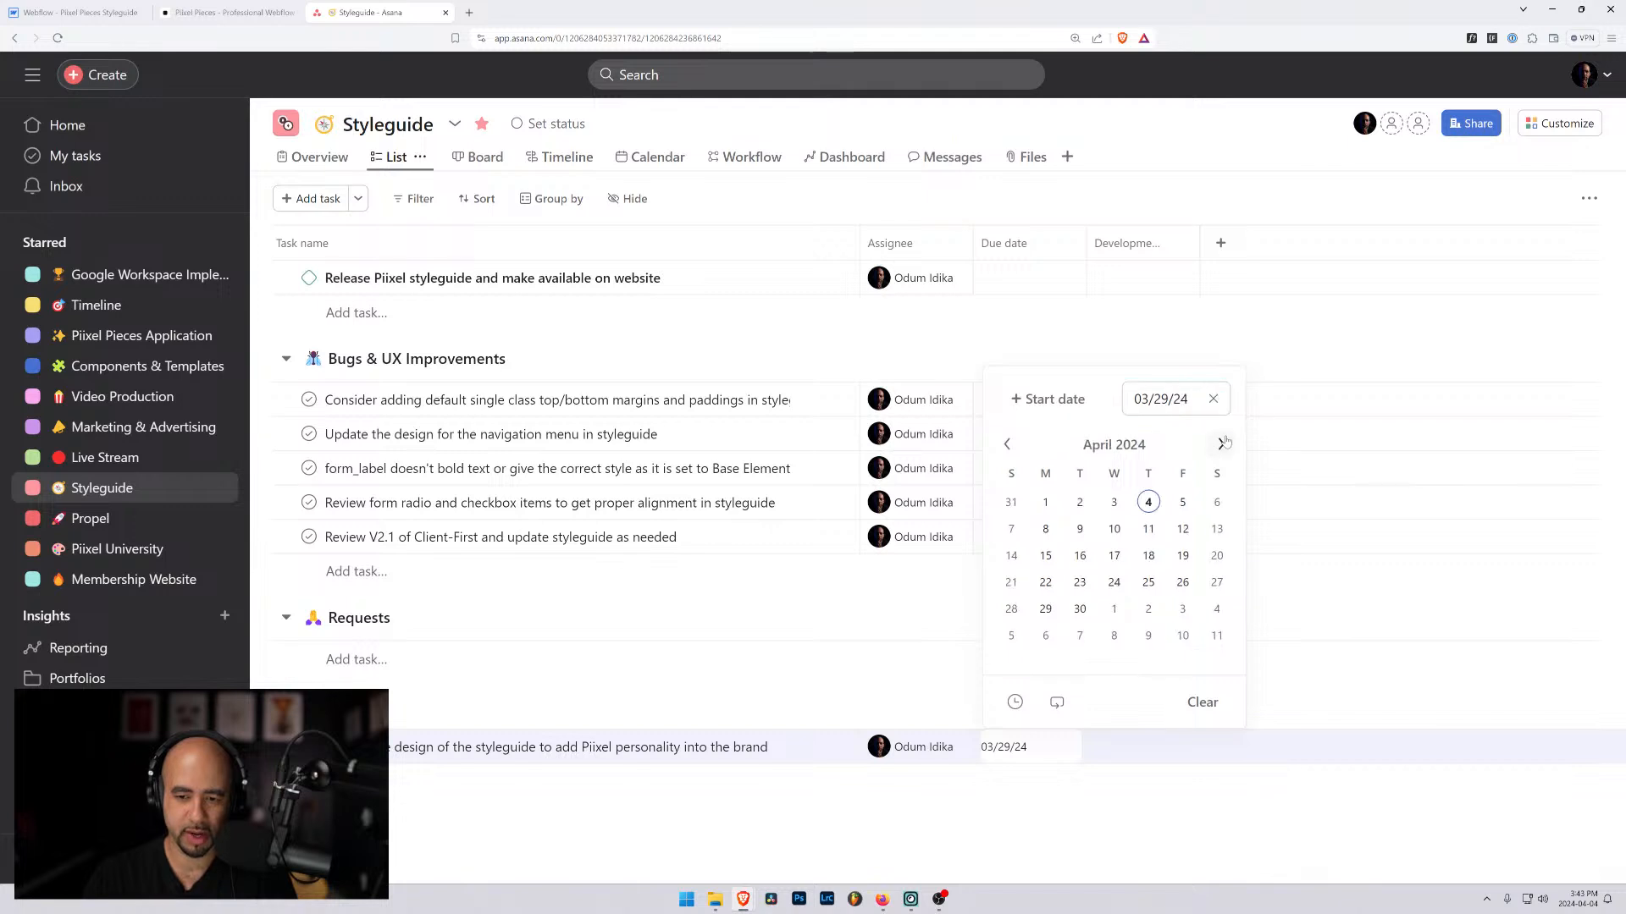
click(1045, 529)
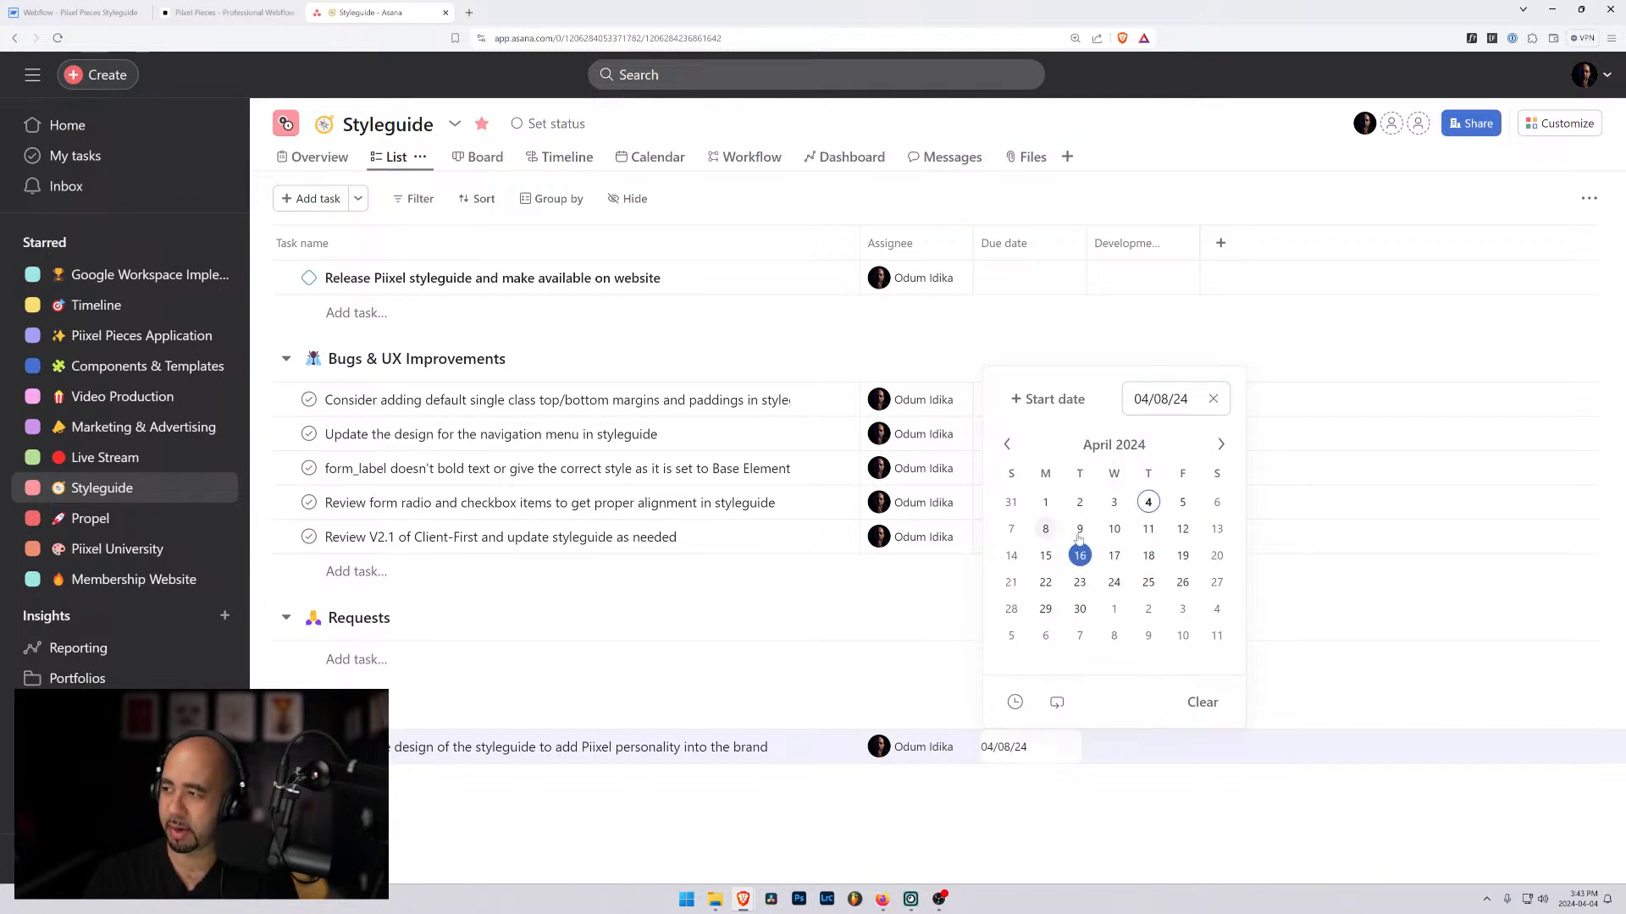
click(995, 340)
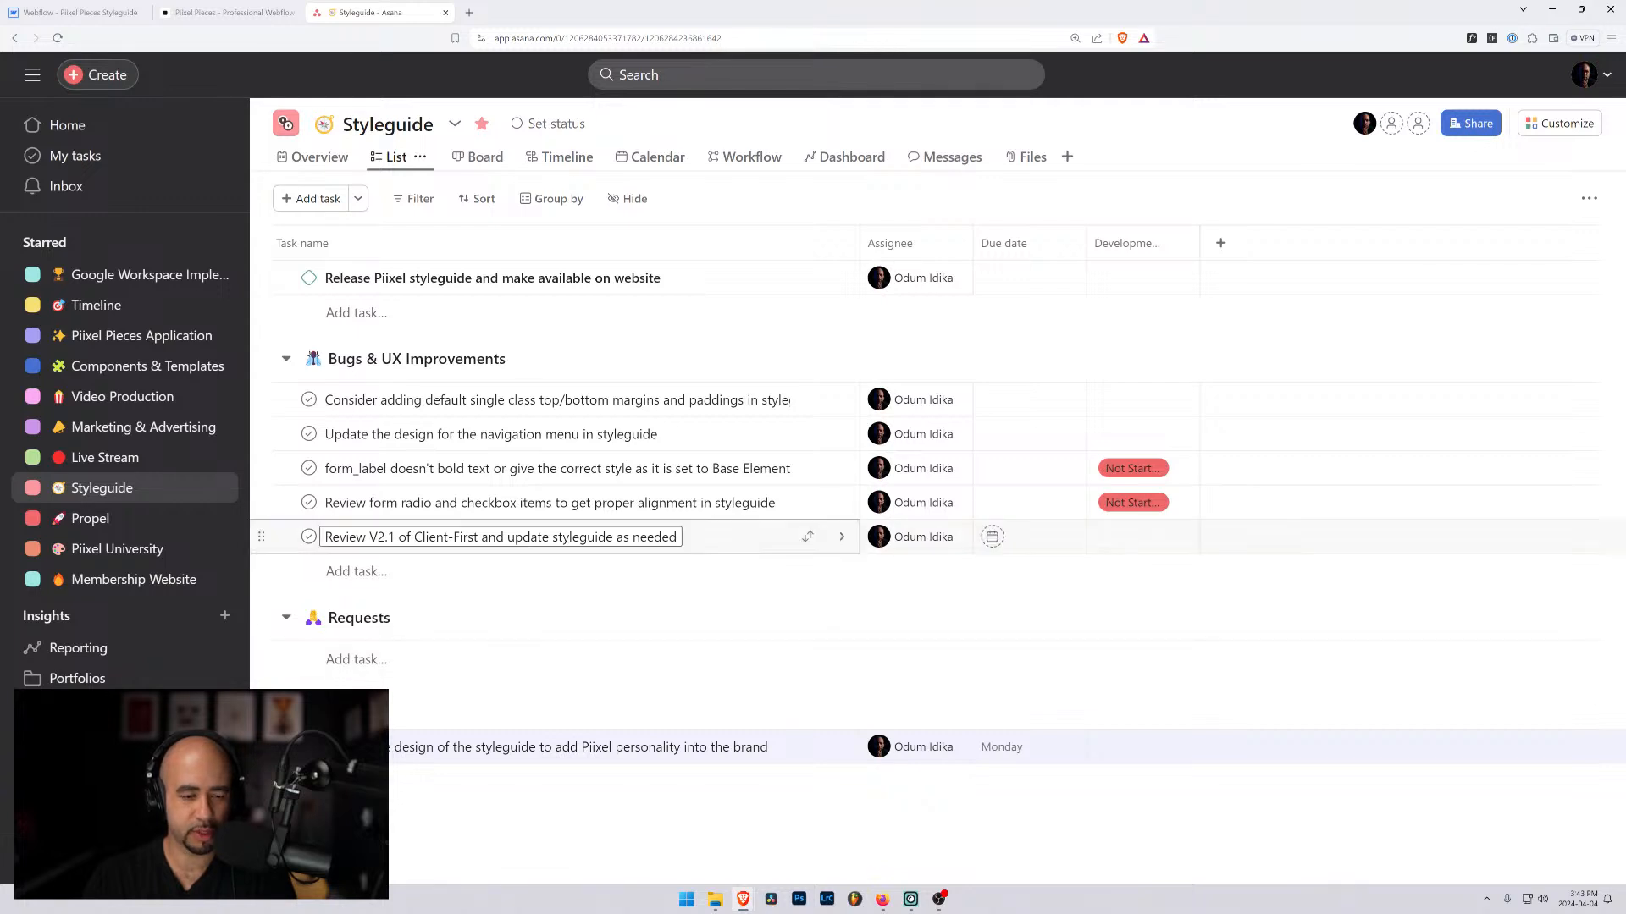
Step: Set the due date of the "Review V2.1 of Client-First and update styleguide as needed" task to April 5, 2024
click(525, 537)
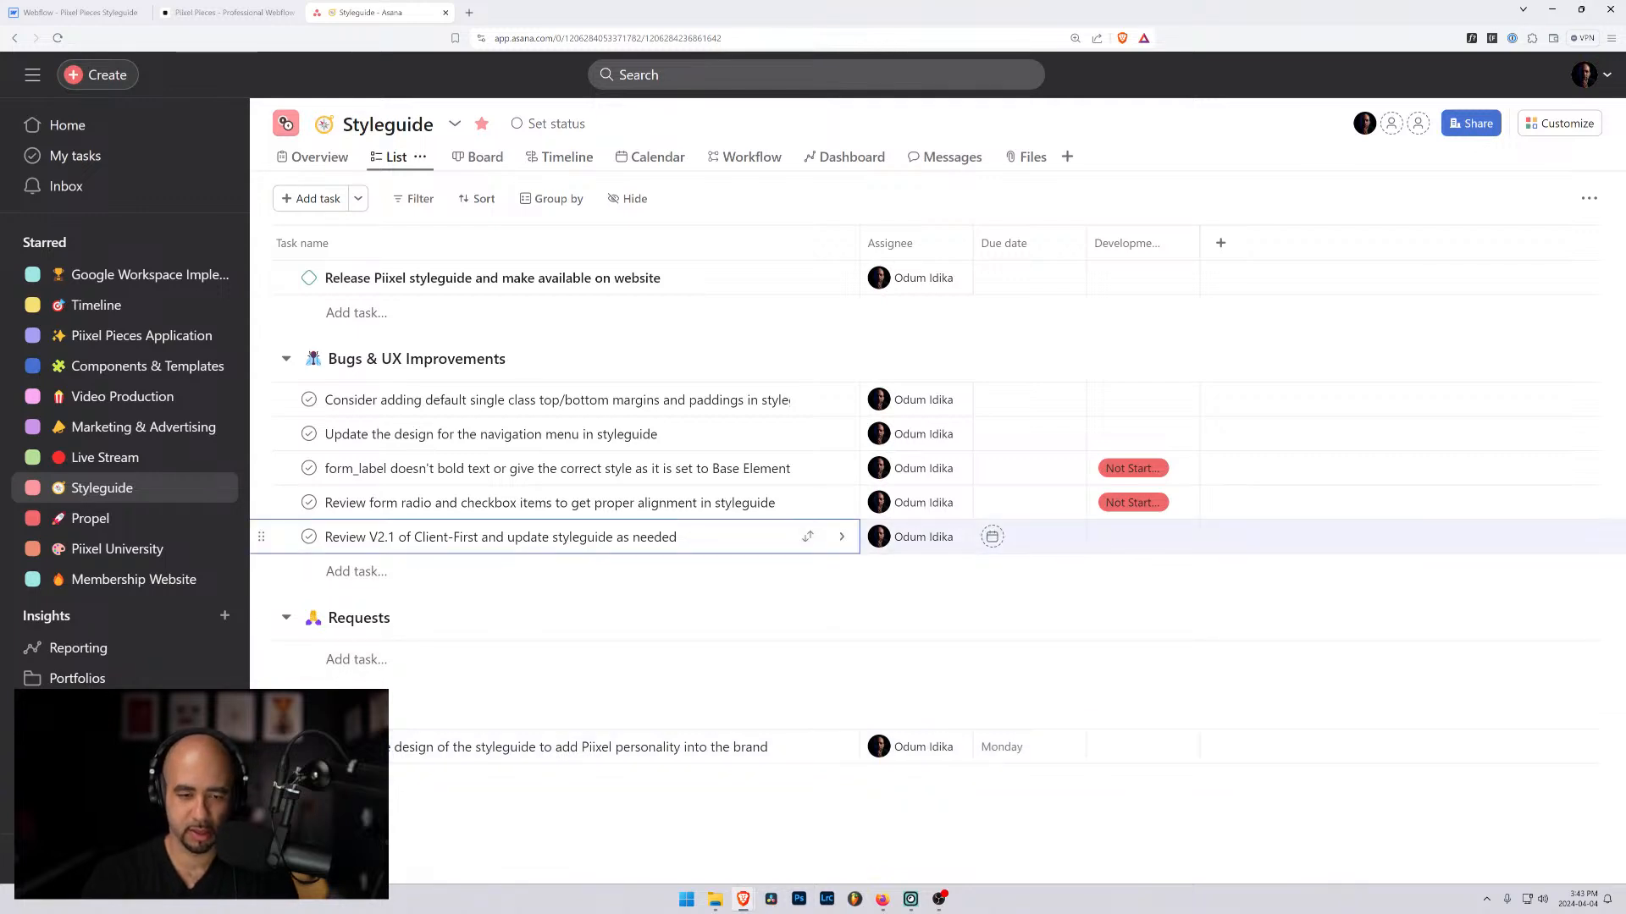
key(Return)
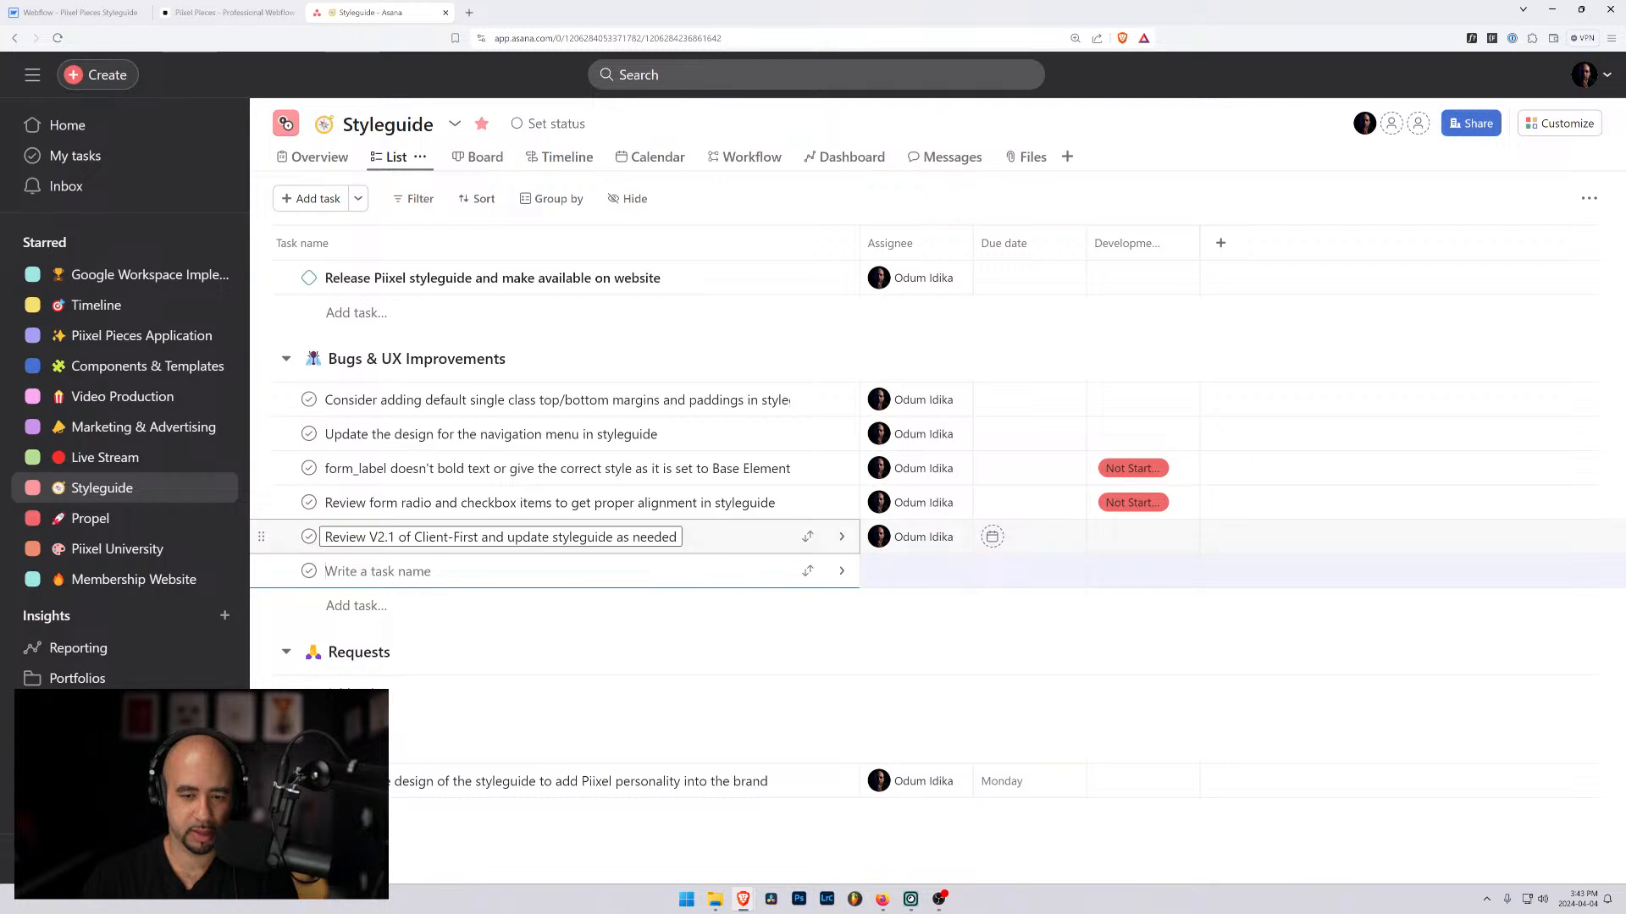
click(1013, 522)
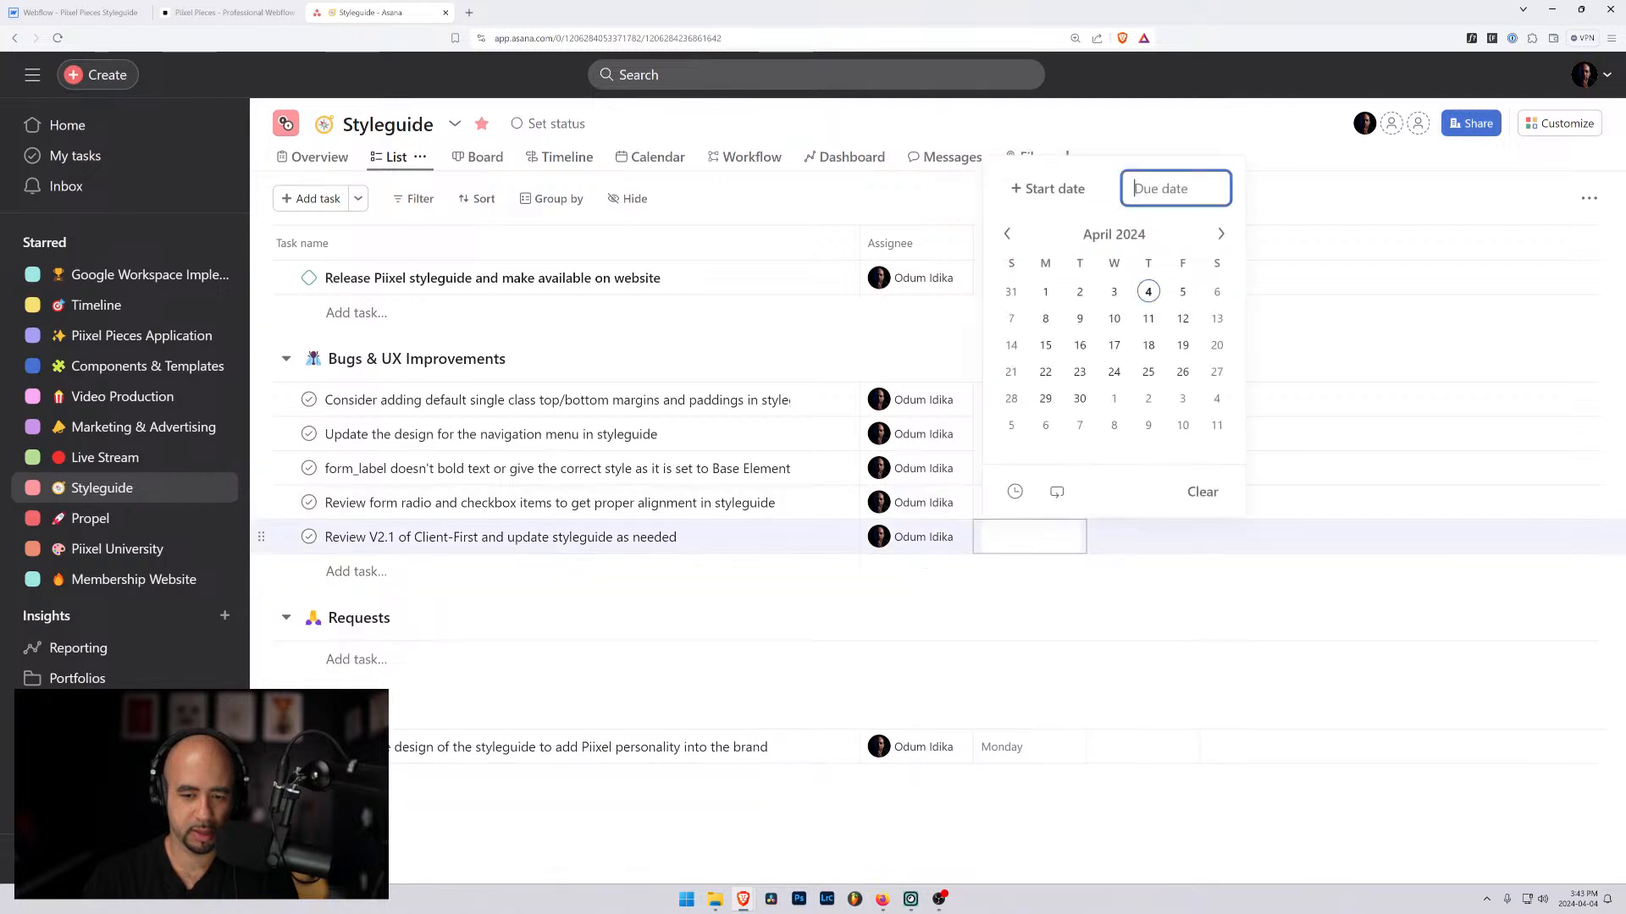
click(1181, 292)
key(Escape)
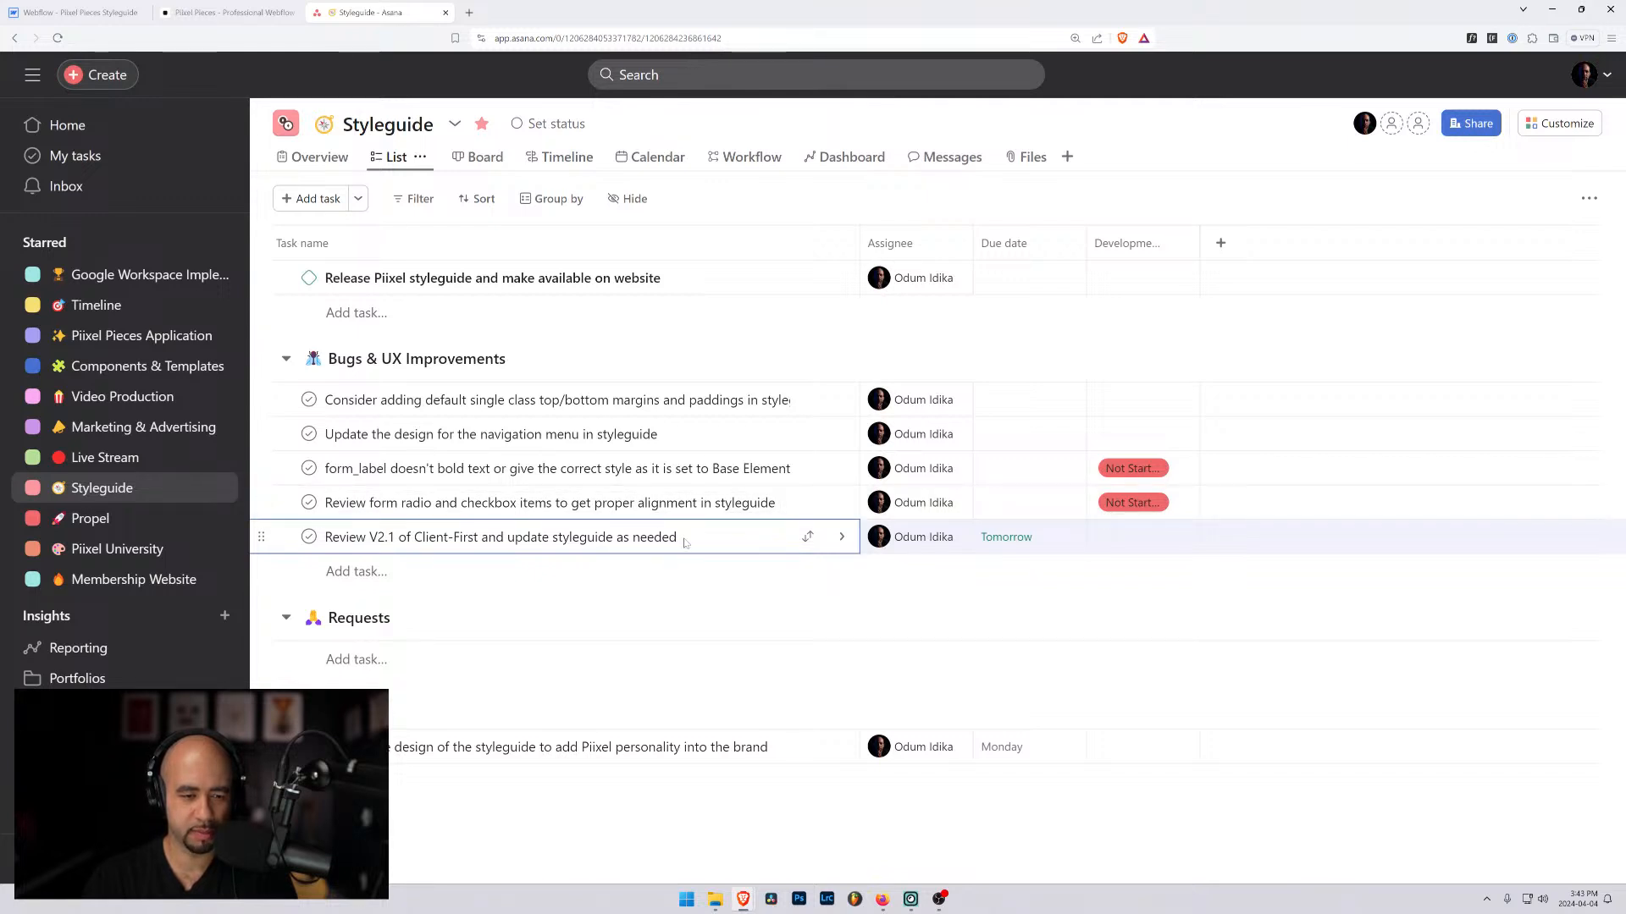
Step: Add a task named "Create variables for the colours in the styleguide" below the Client-First review task
key(Return)
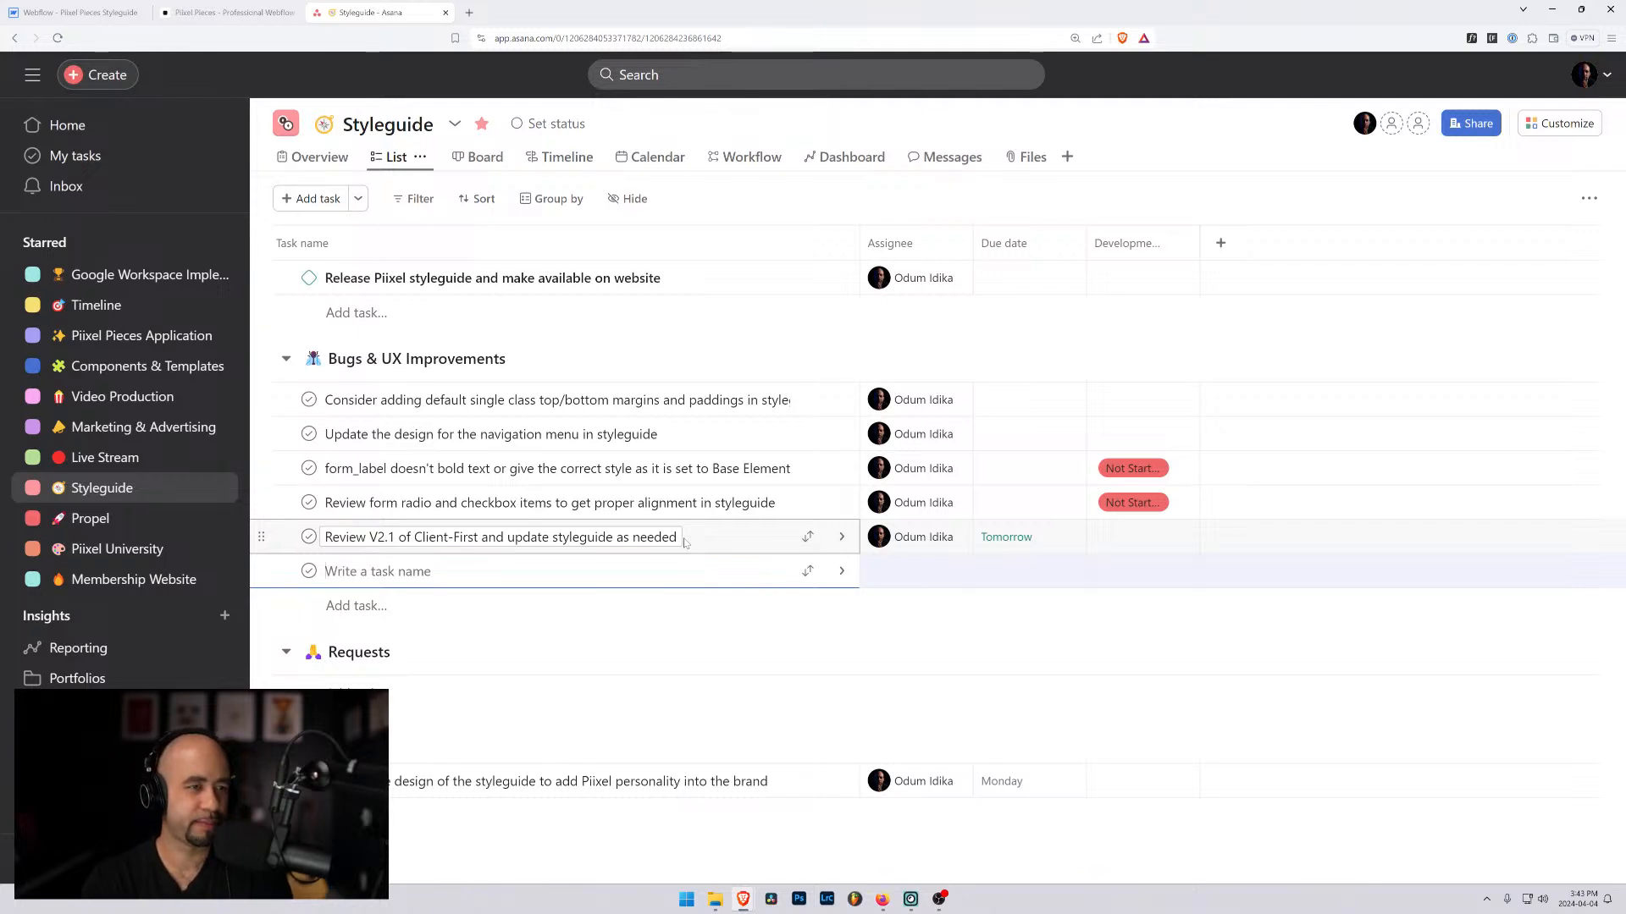
text(Create vari)
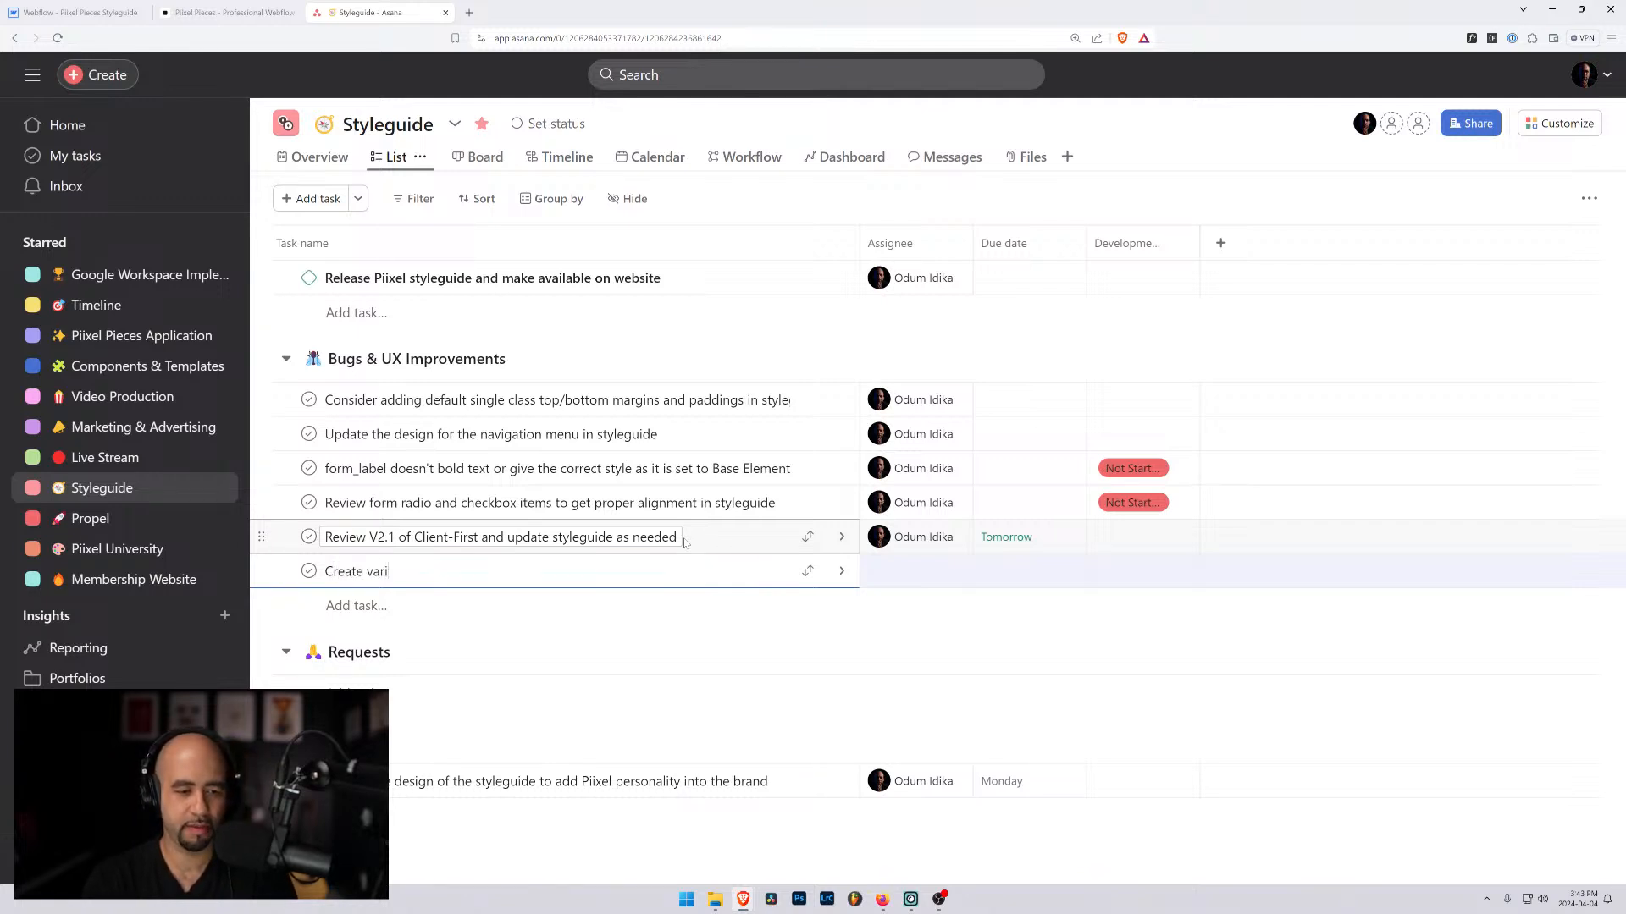
text(ables for the colours in the sy)
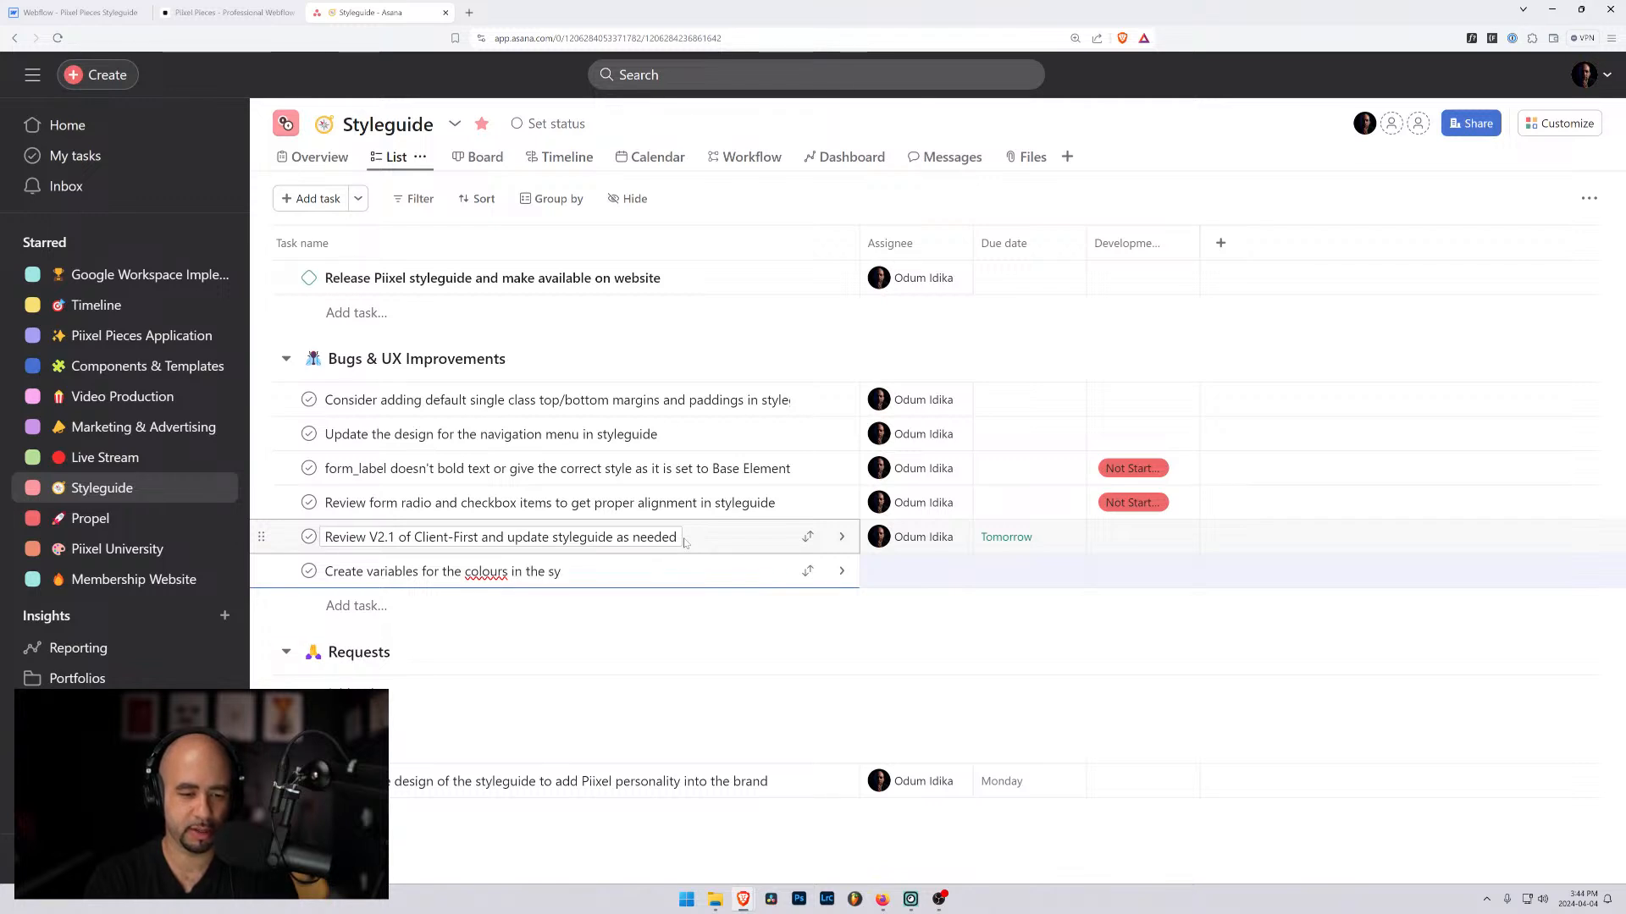
key(BackSpace)
key(BackSpace)
text(tyleguide)
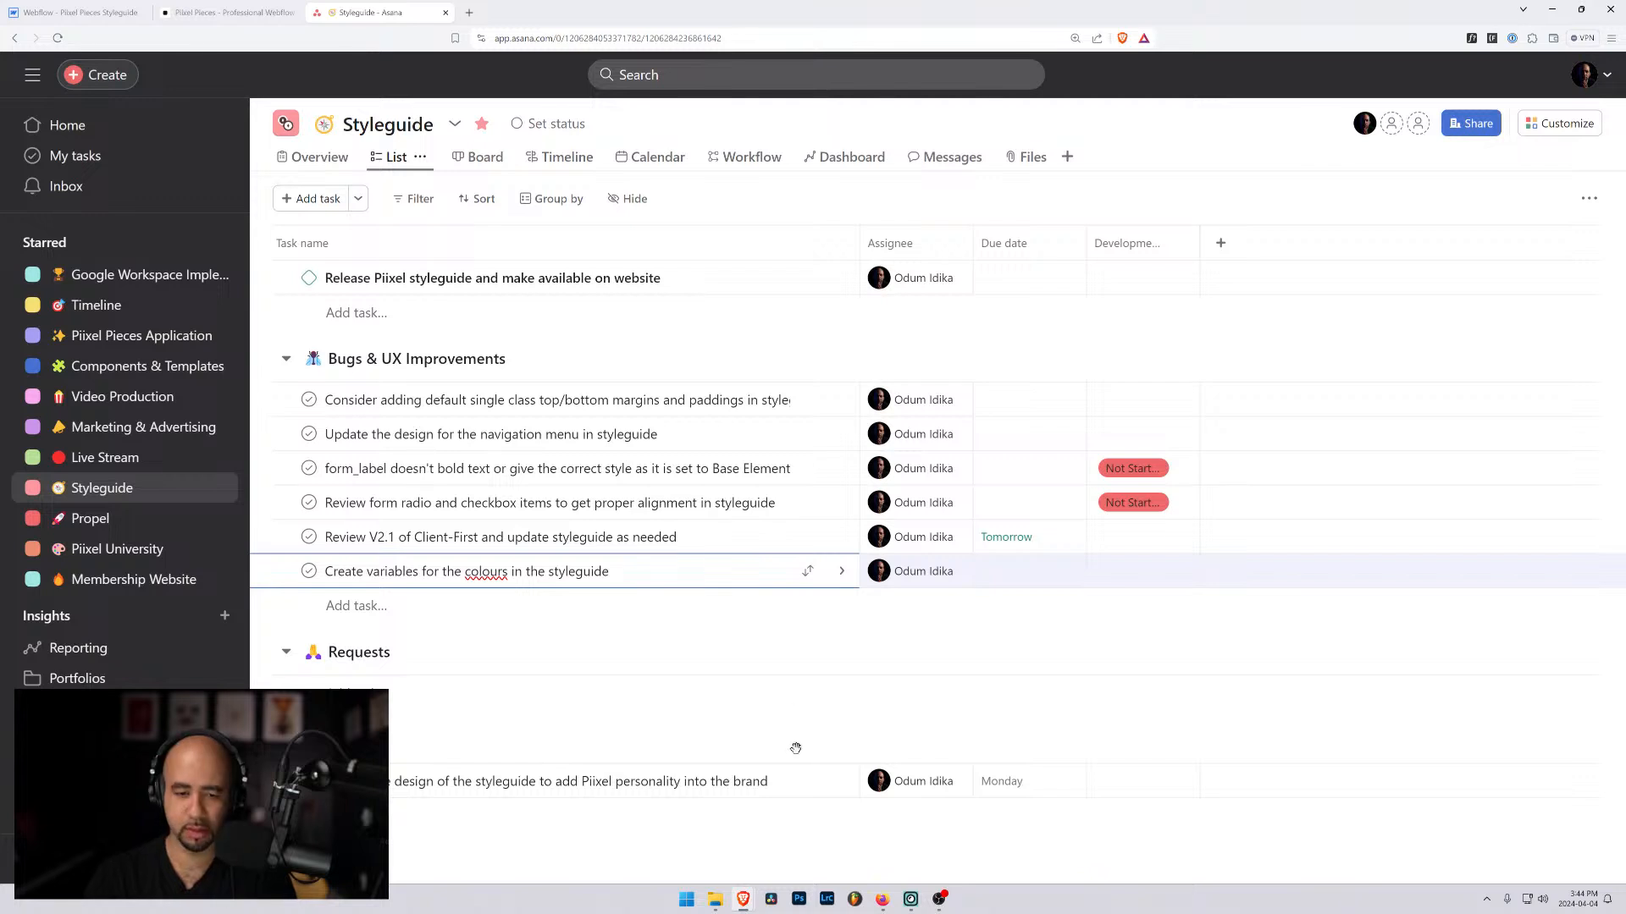
Step: Set the due date of the colour variables task to April 5, 2024
click(989, 570)
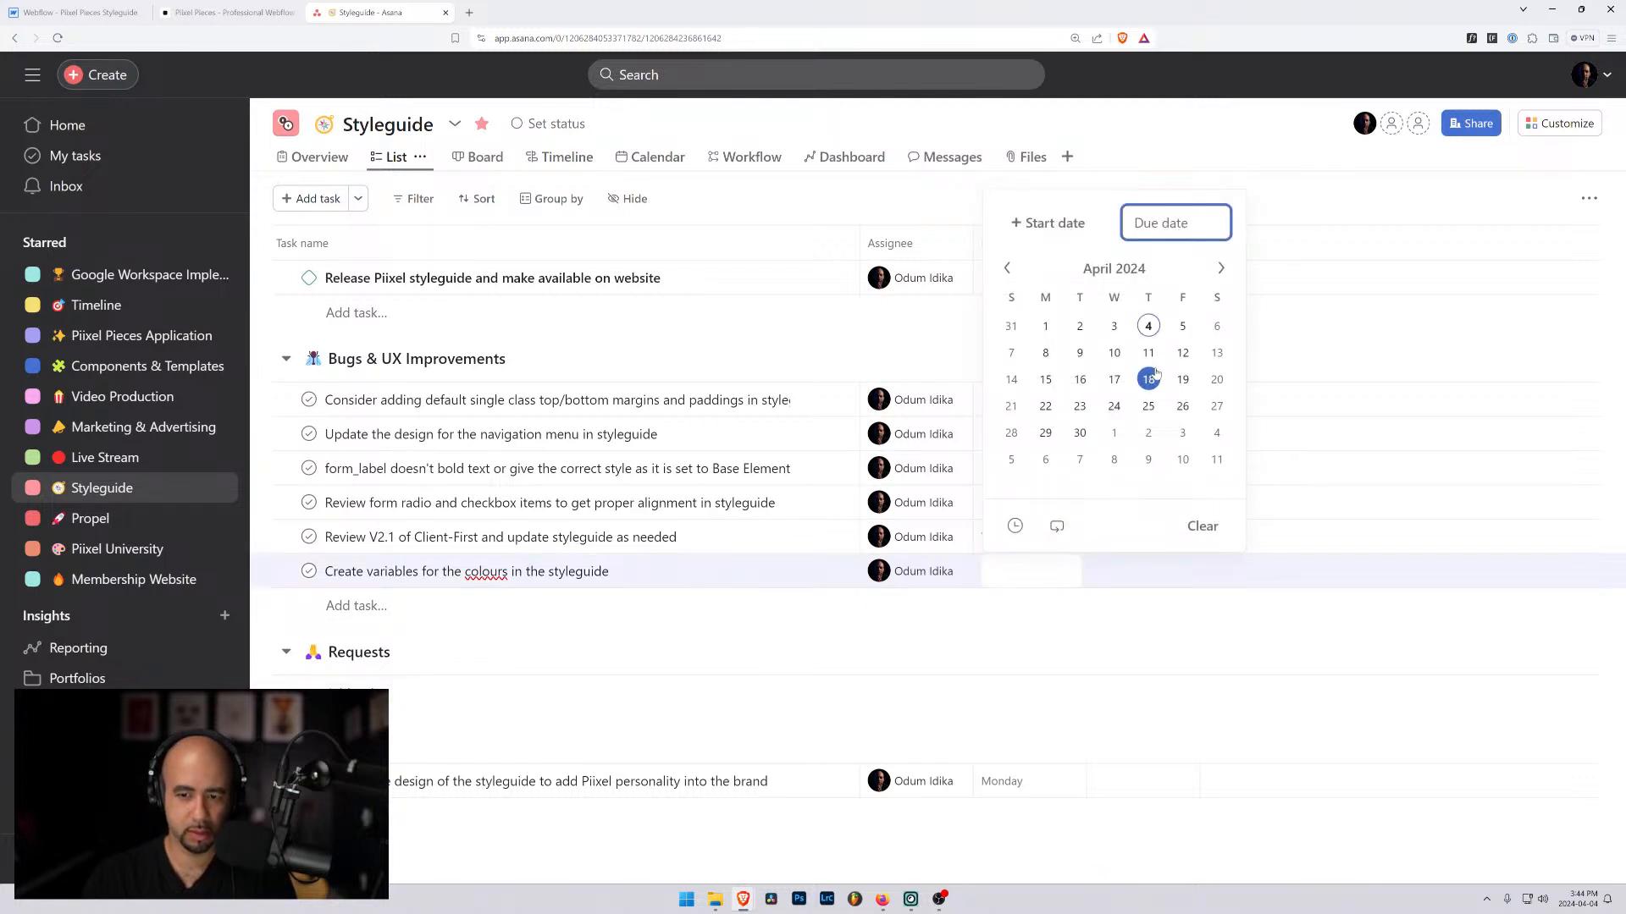
click(1182, 326)
click(563, 571)
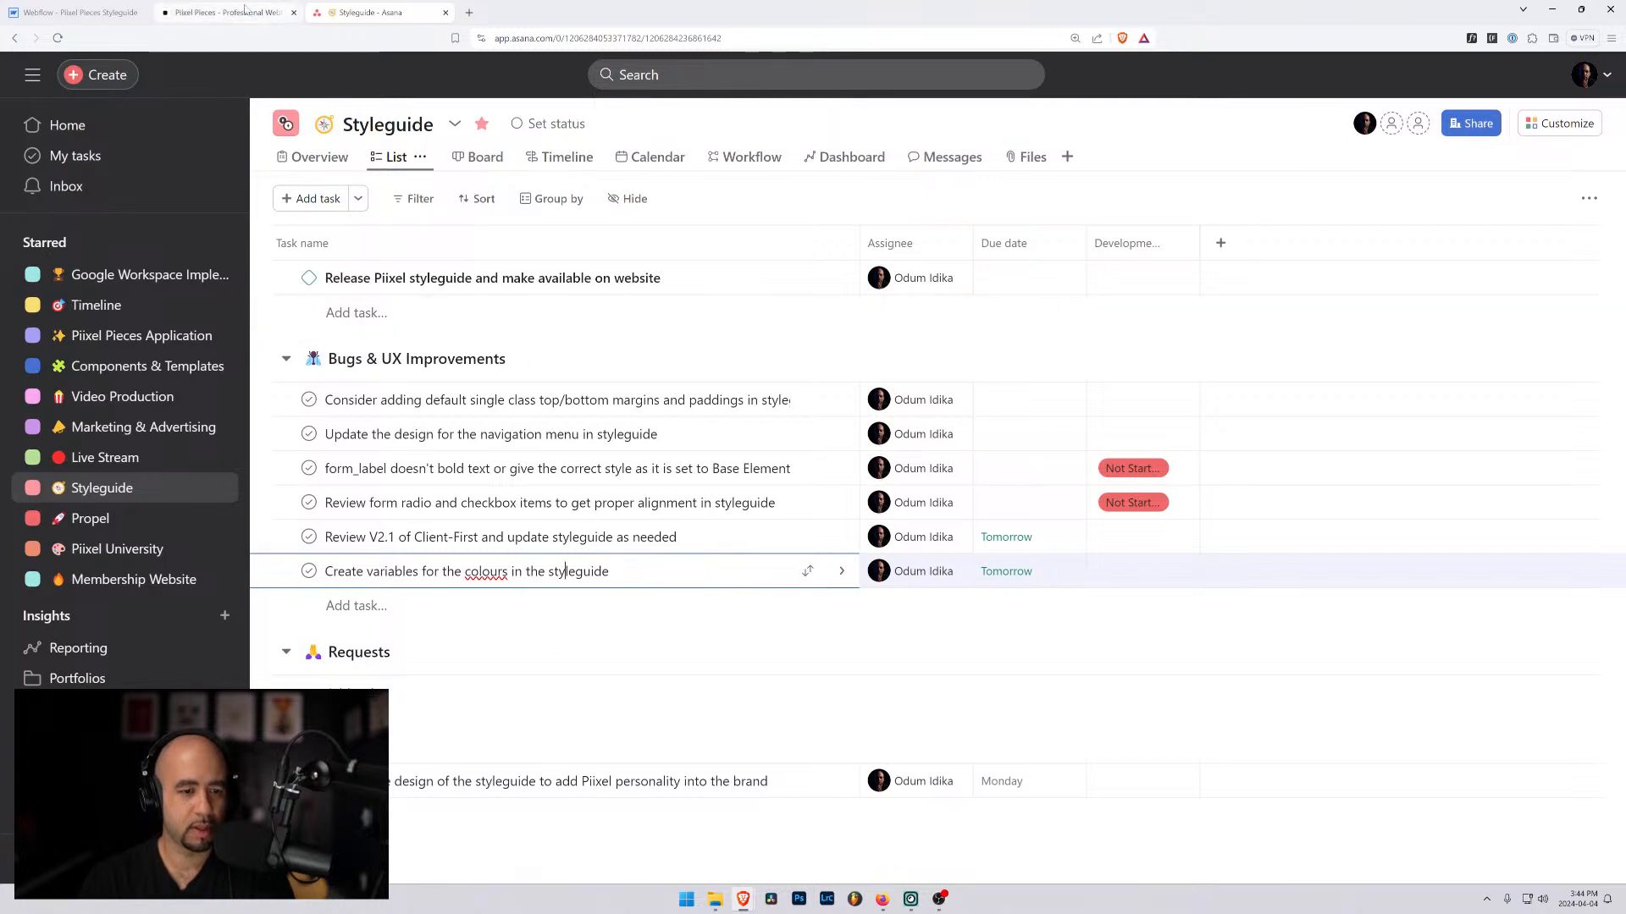
Step: On the Client-First V2.1 review task, draft a bulleted comment about checking out the updates to the containers and removing unnecessary elements
click(841, 538)
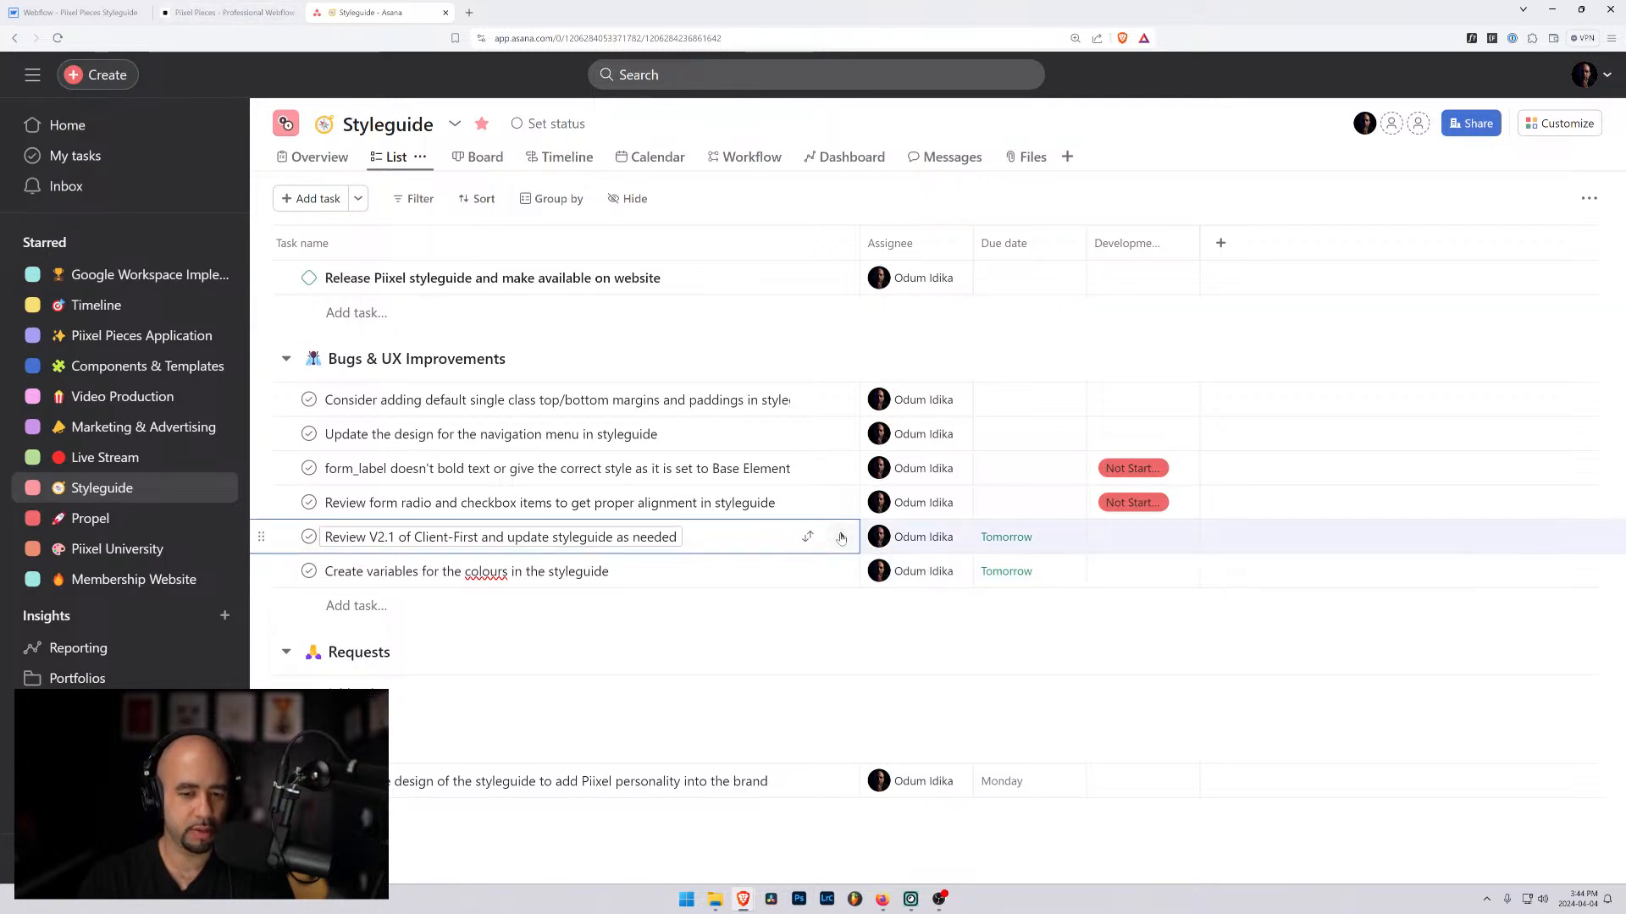
click(1088, 792)
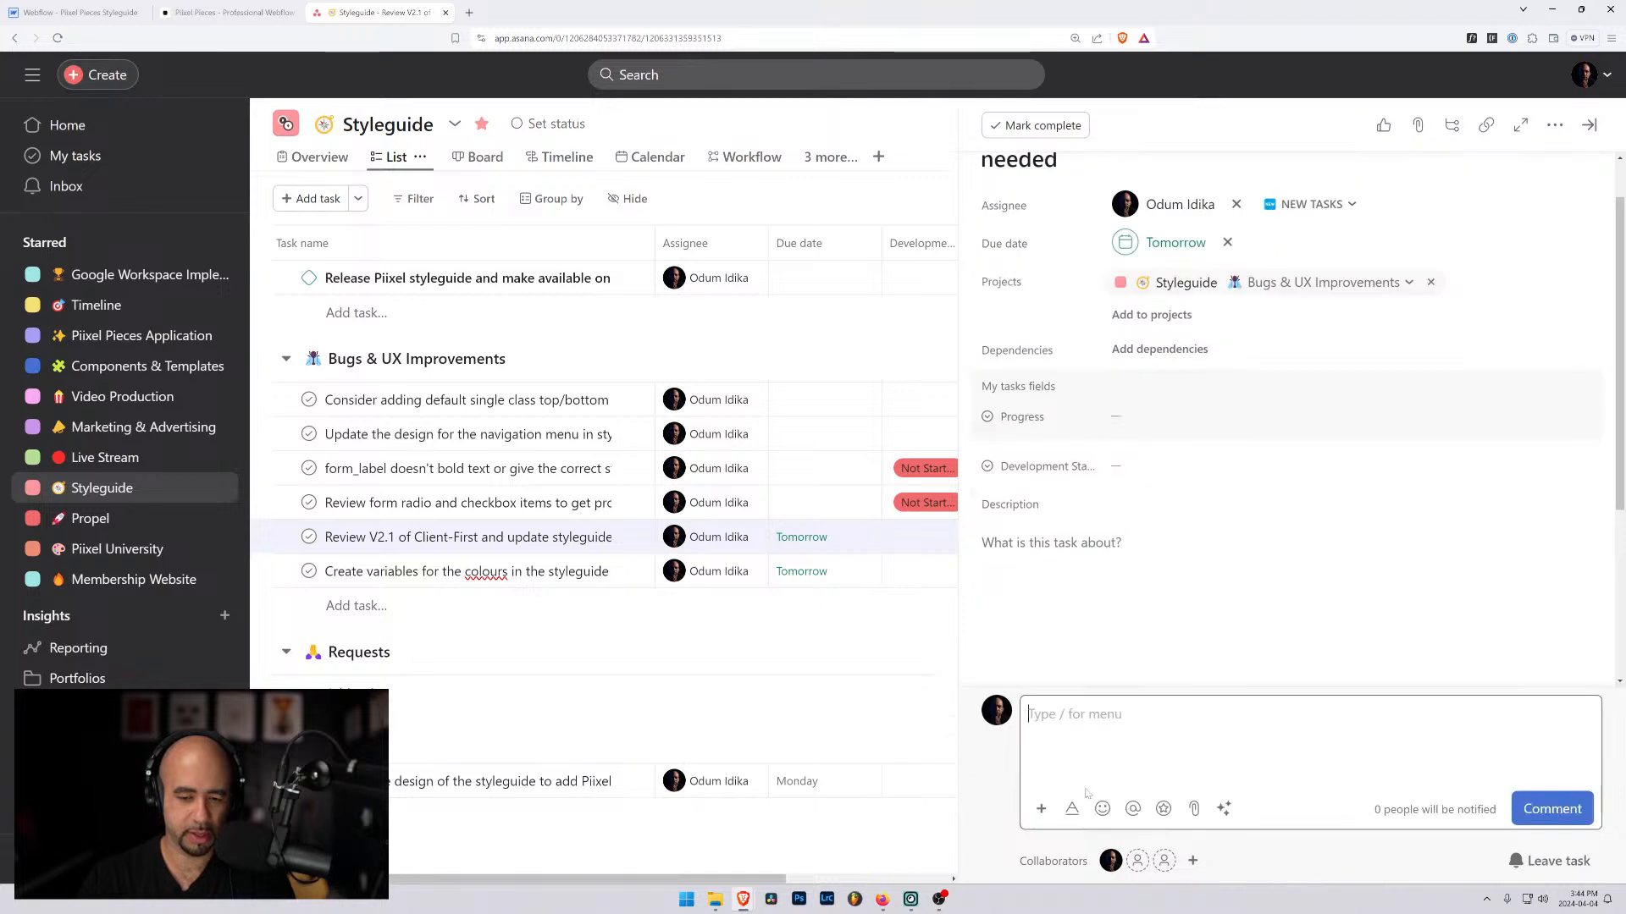
text(- )
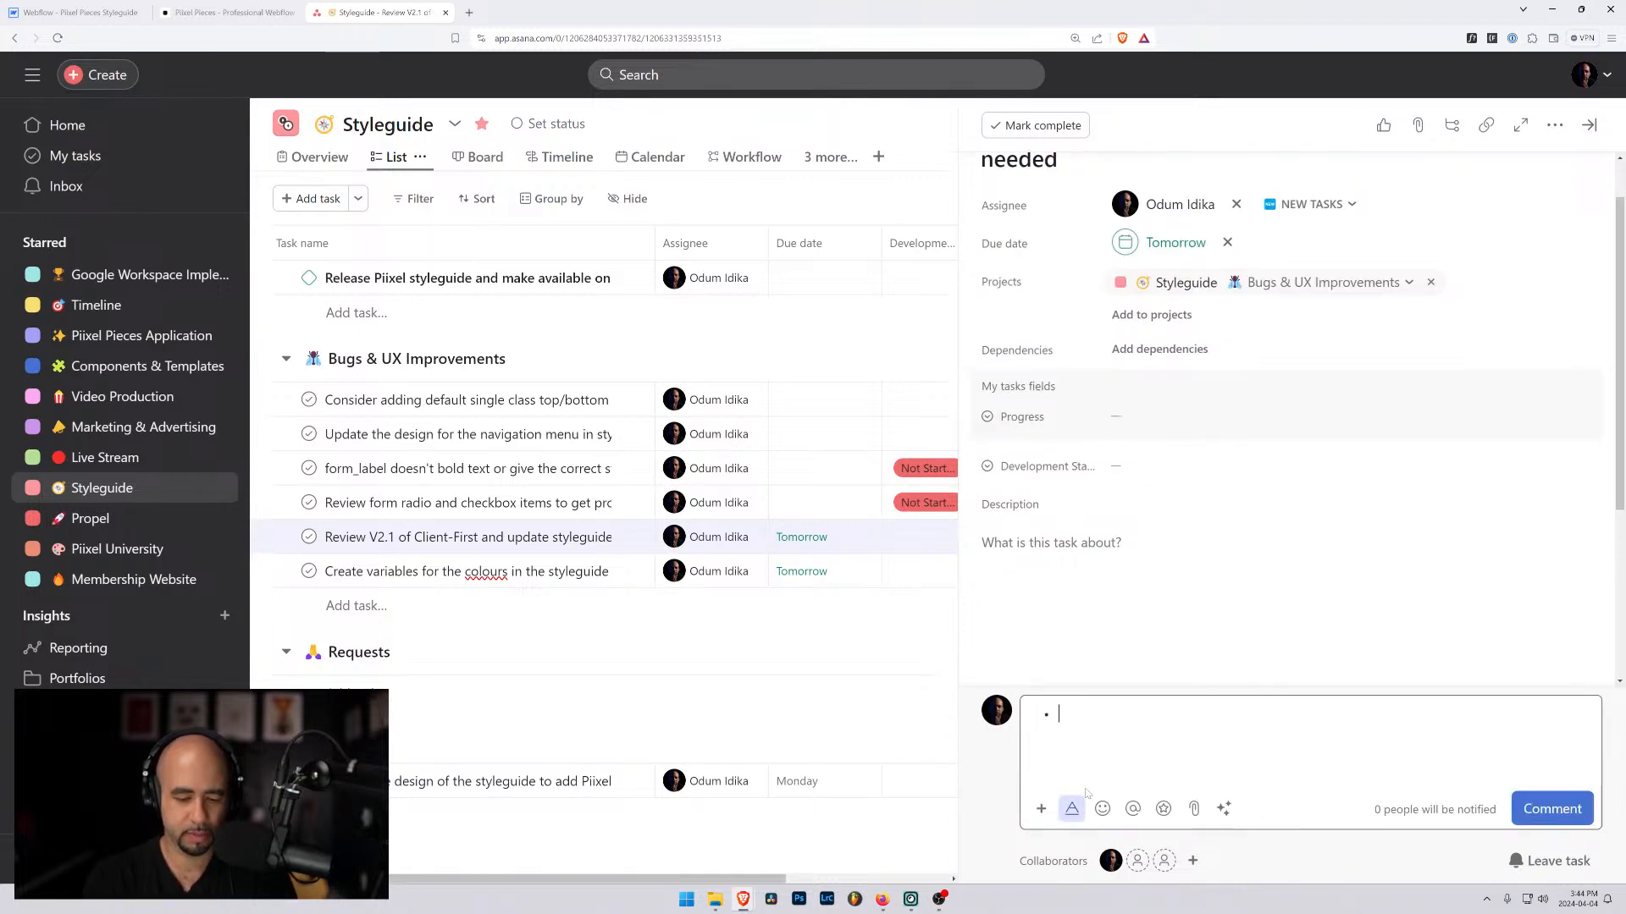
text(Chec)
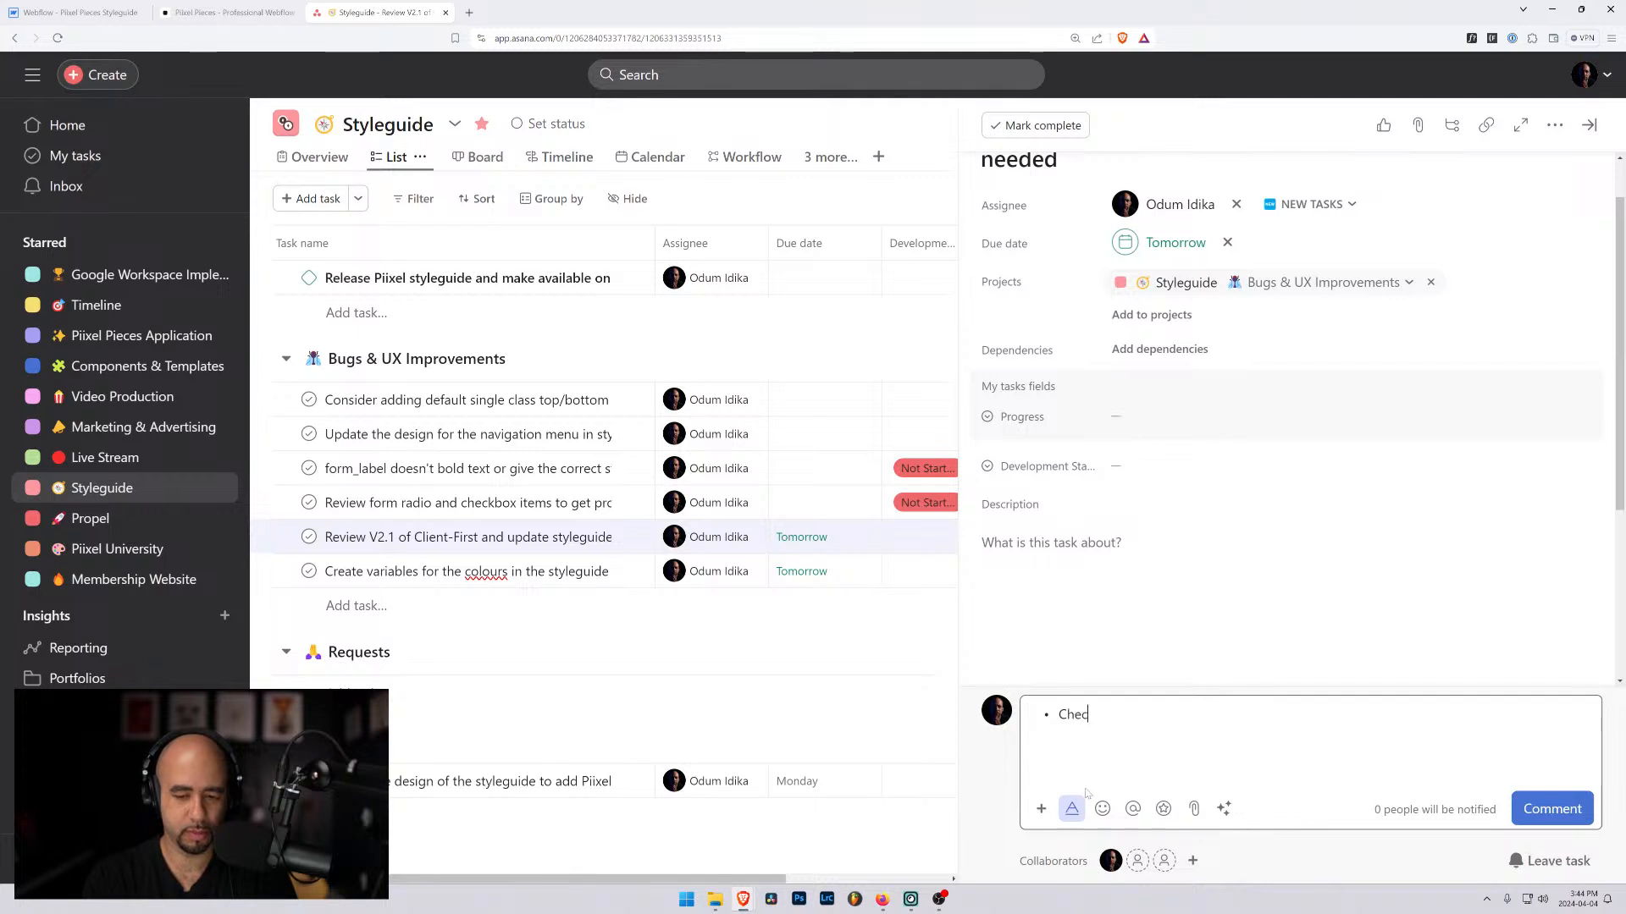
key(BackSpace)
text(Ma)
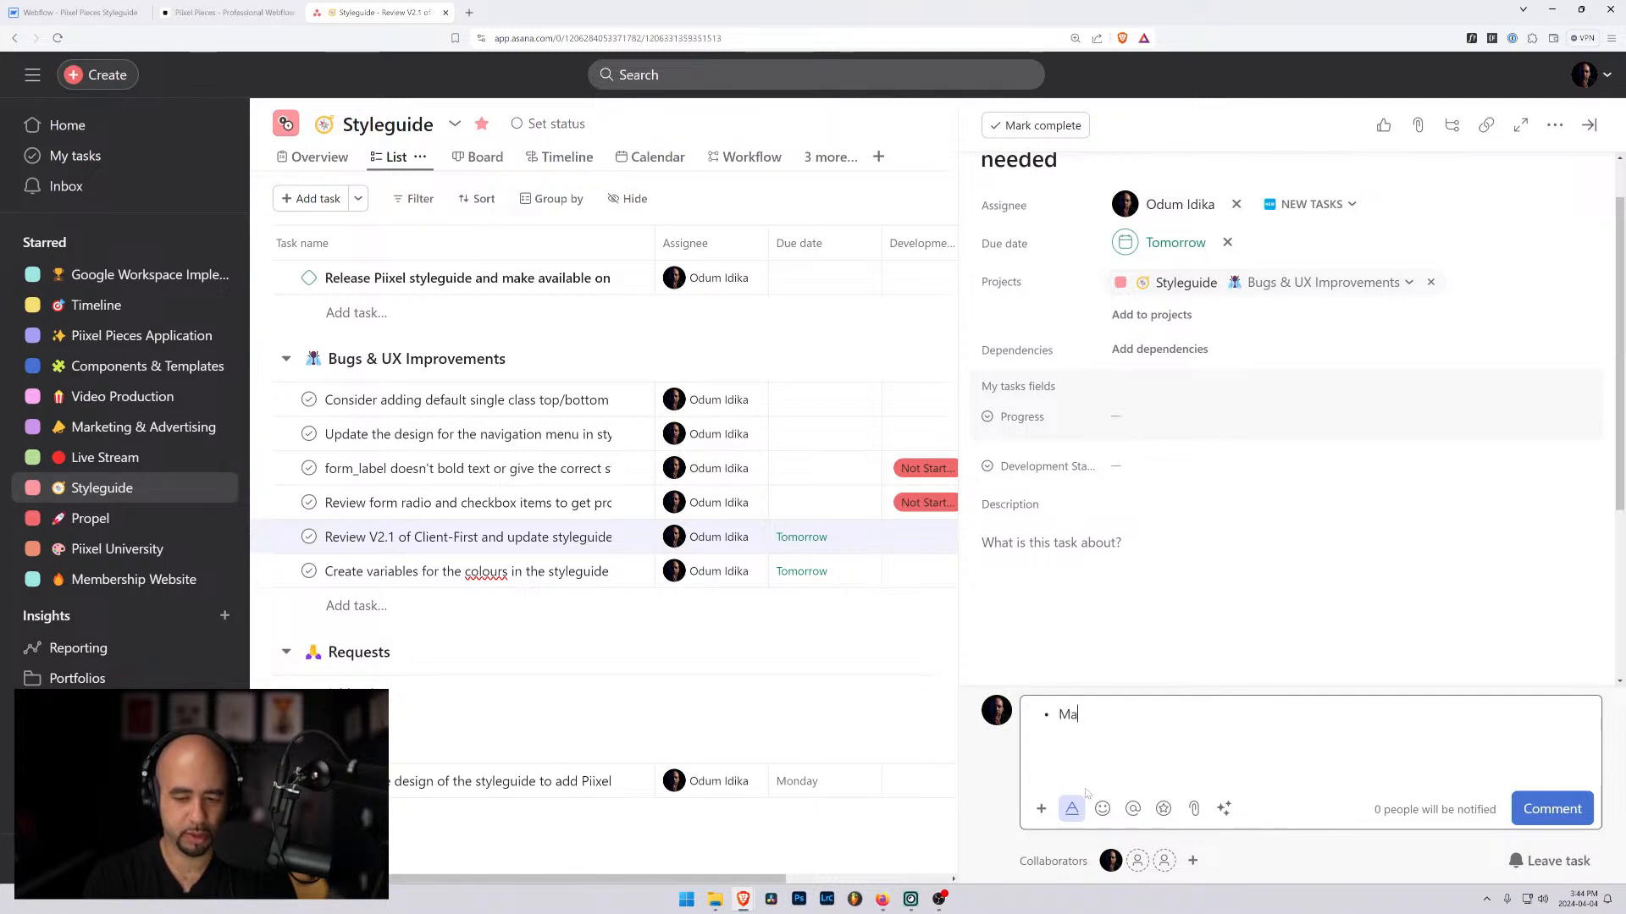
text(ke sure to check out what)
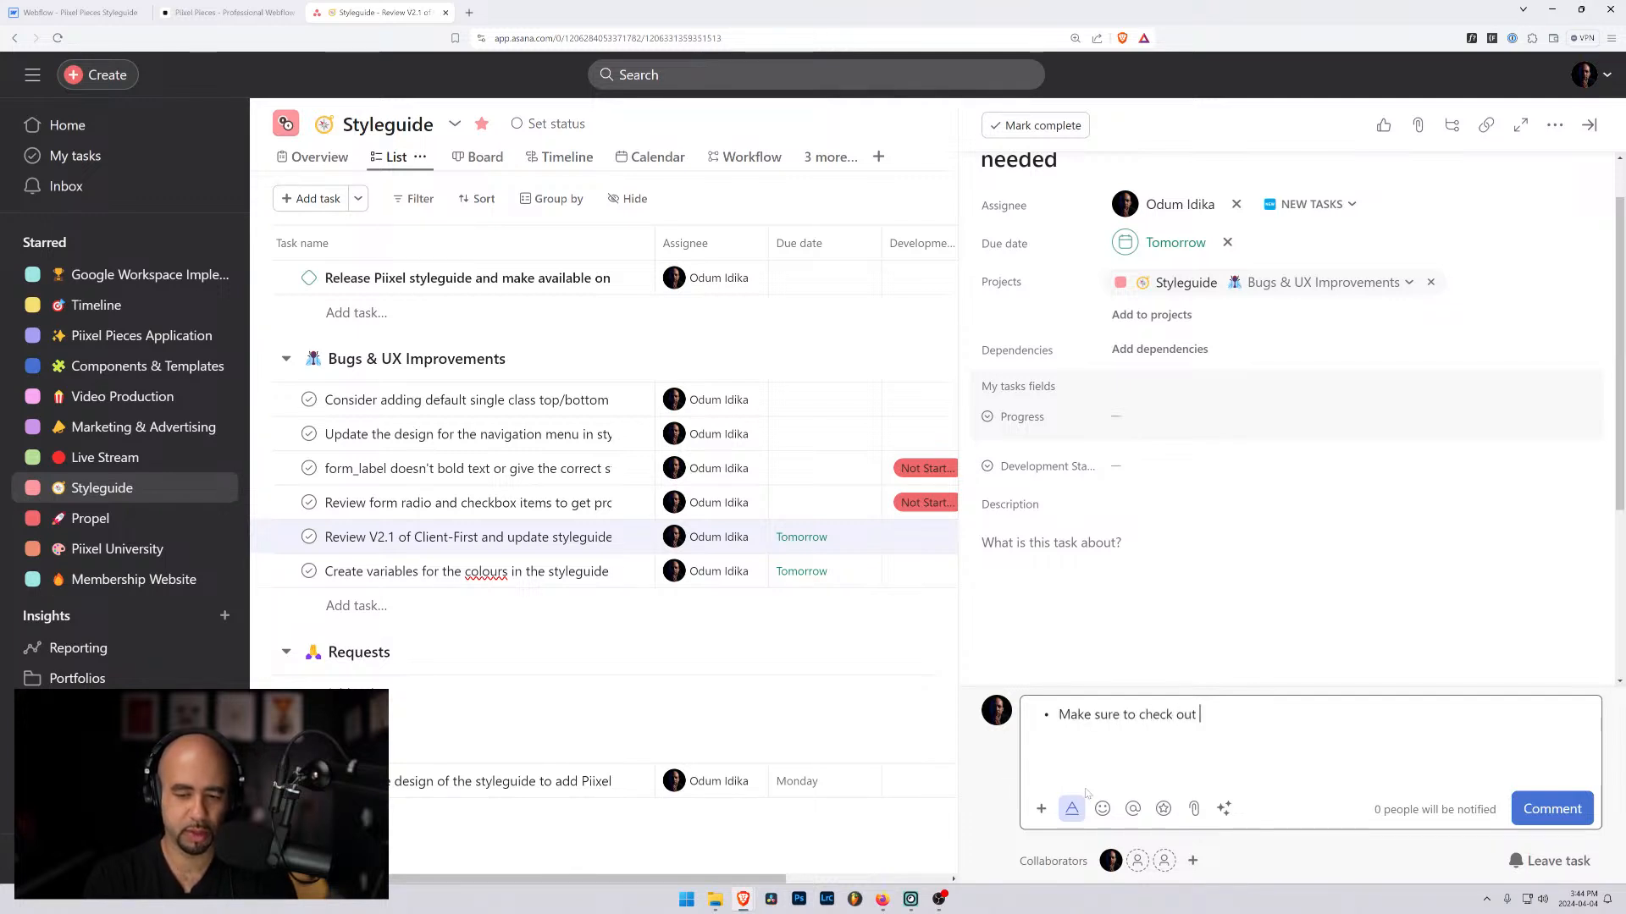
key(BackSpace)
key(BackSpace)
key(BackSpace)
key(BackSpace)
text(the upda)
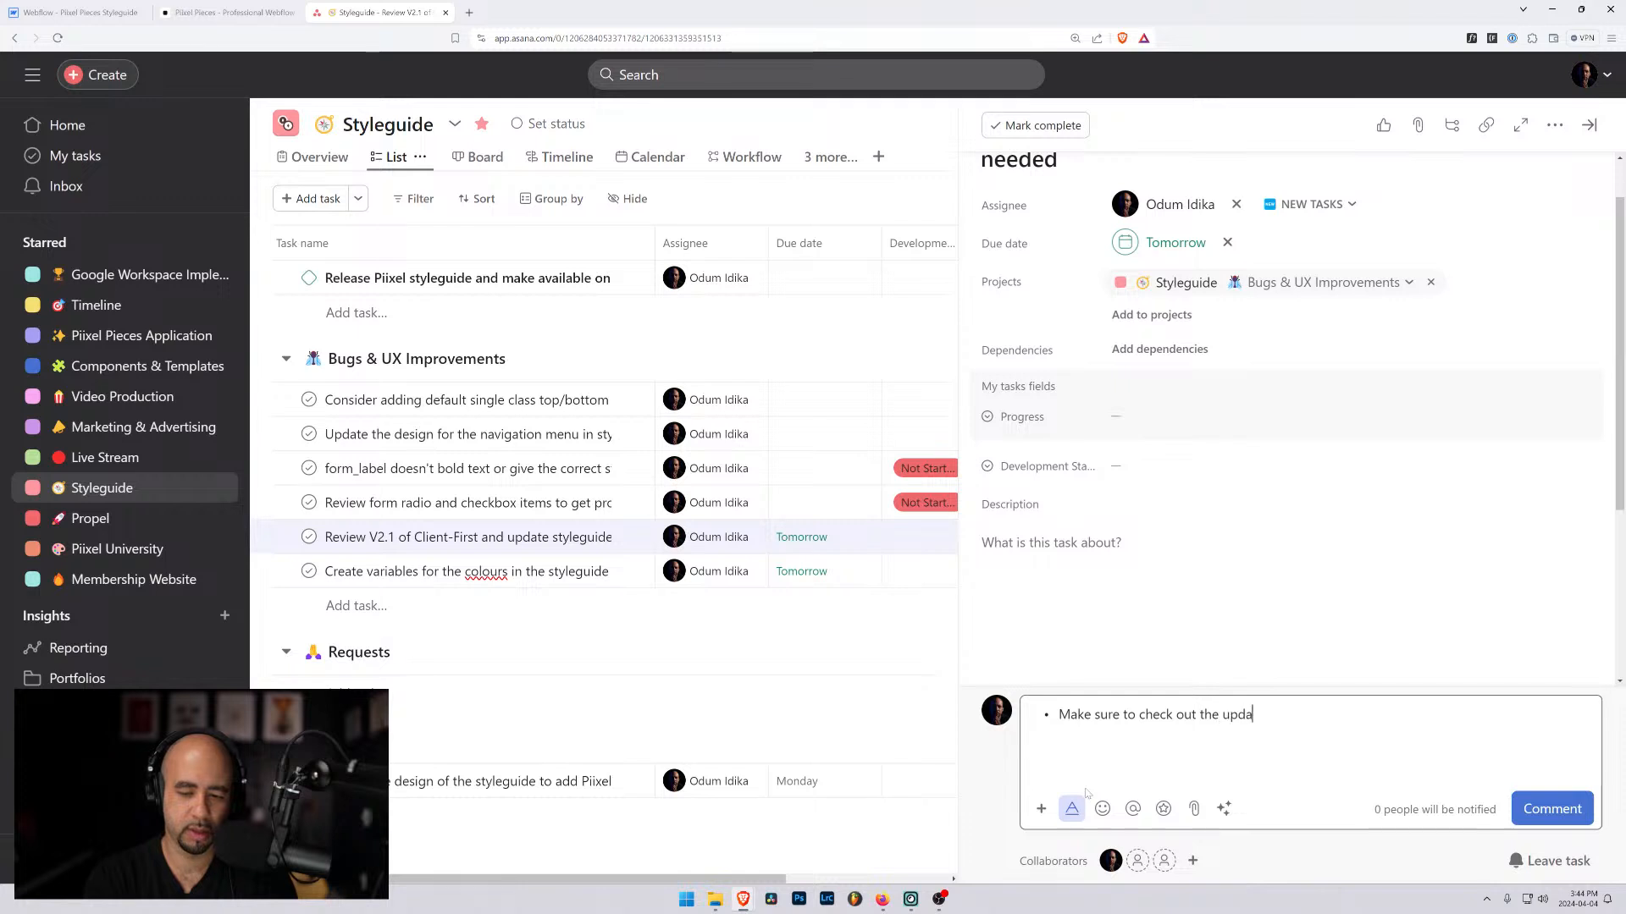
text(tes to the containers and )
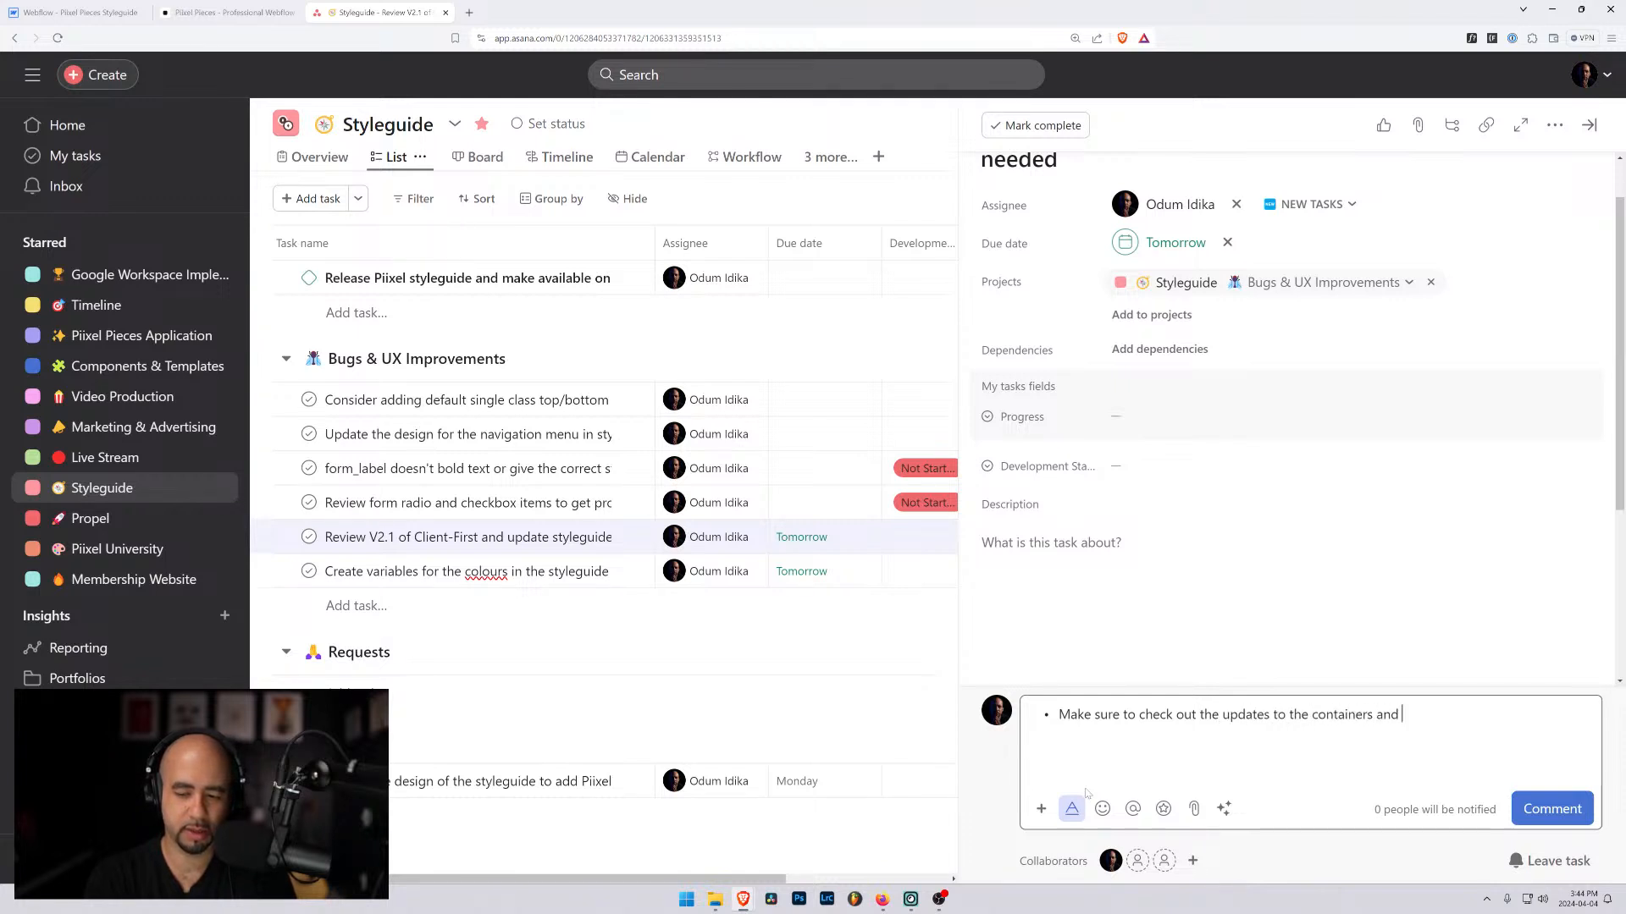
text(remove the un)
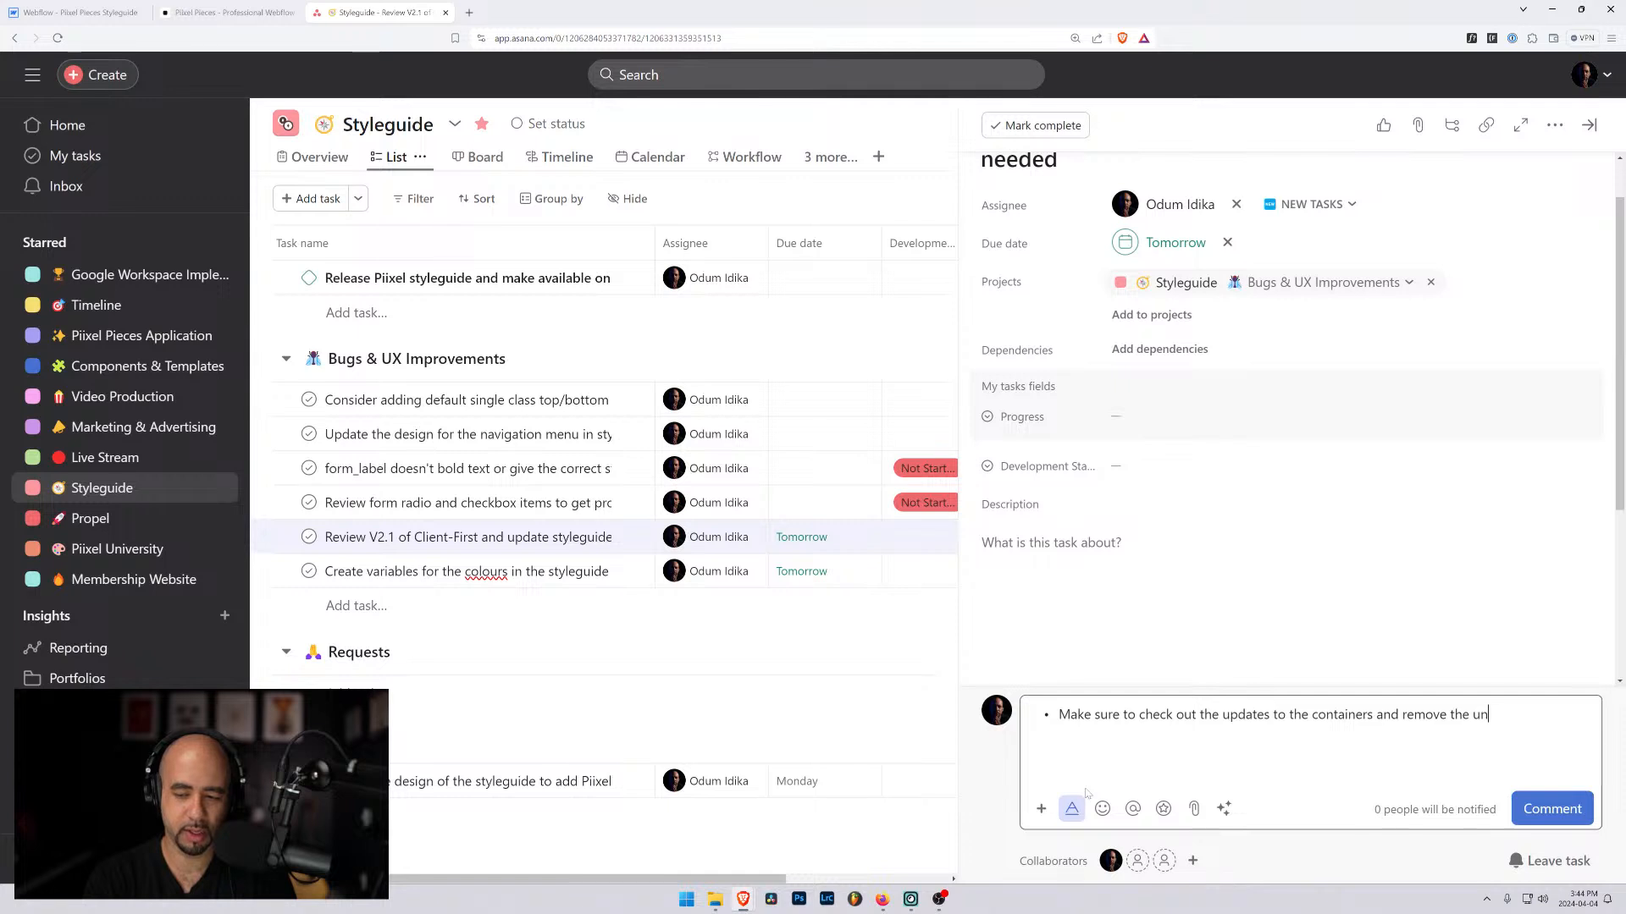
text(eccss)
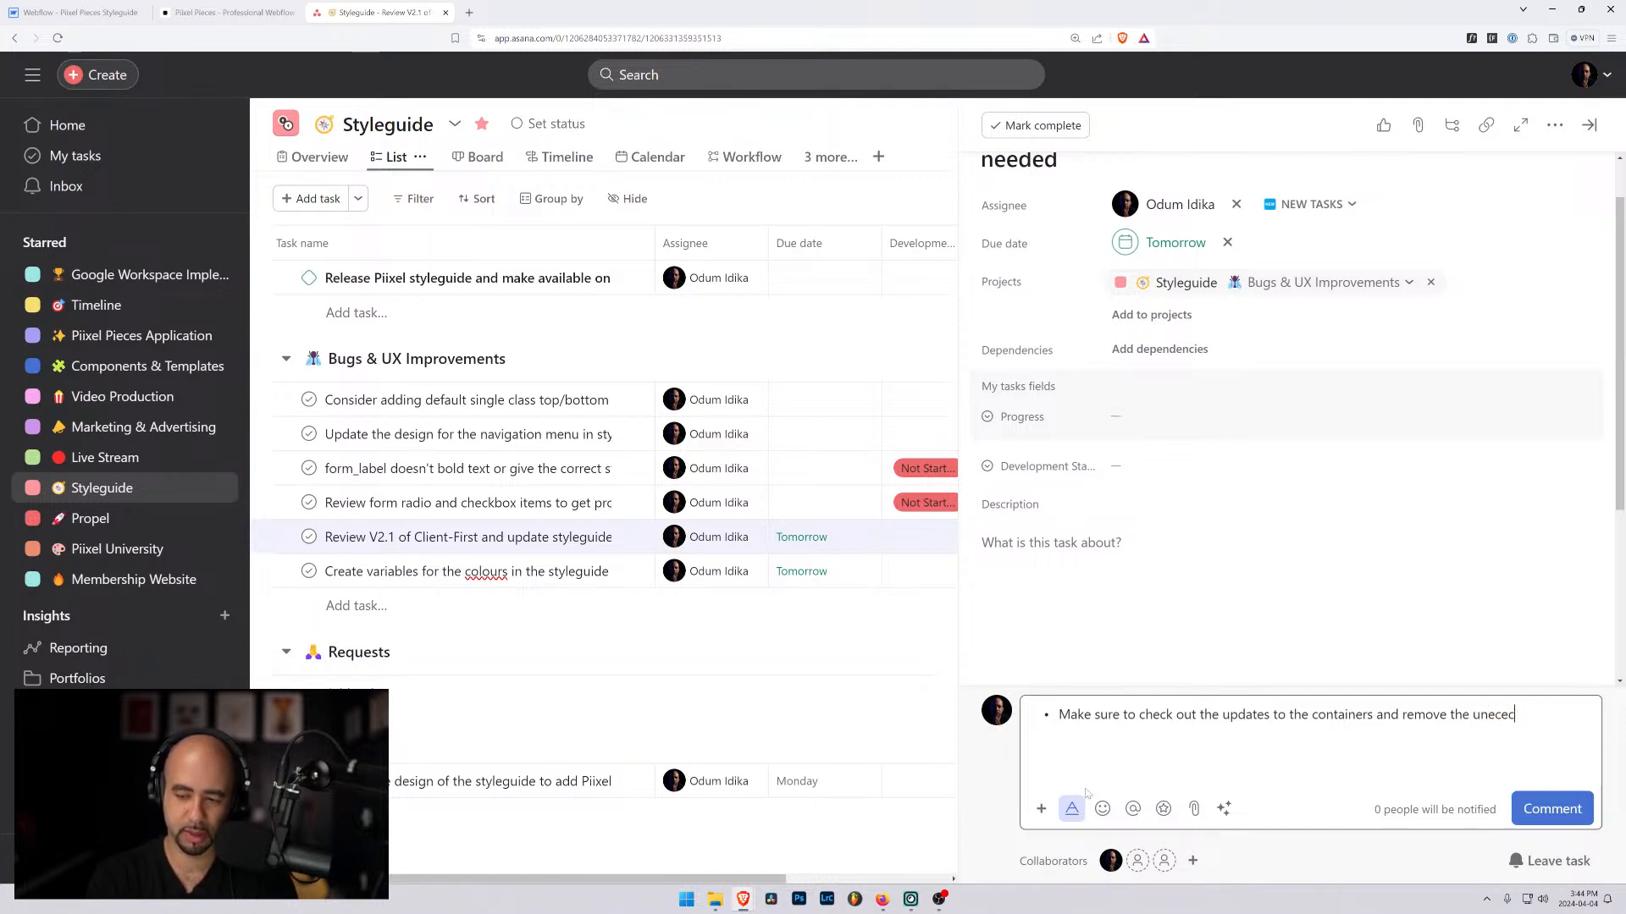
text(sar)
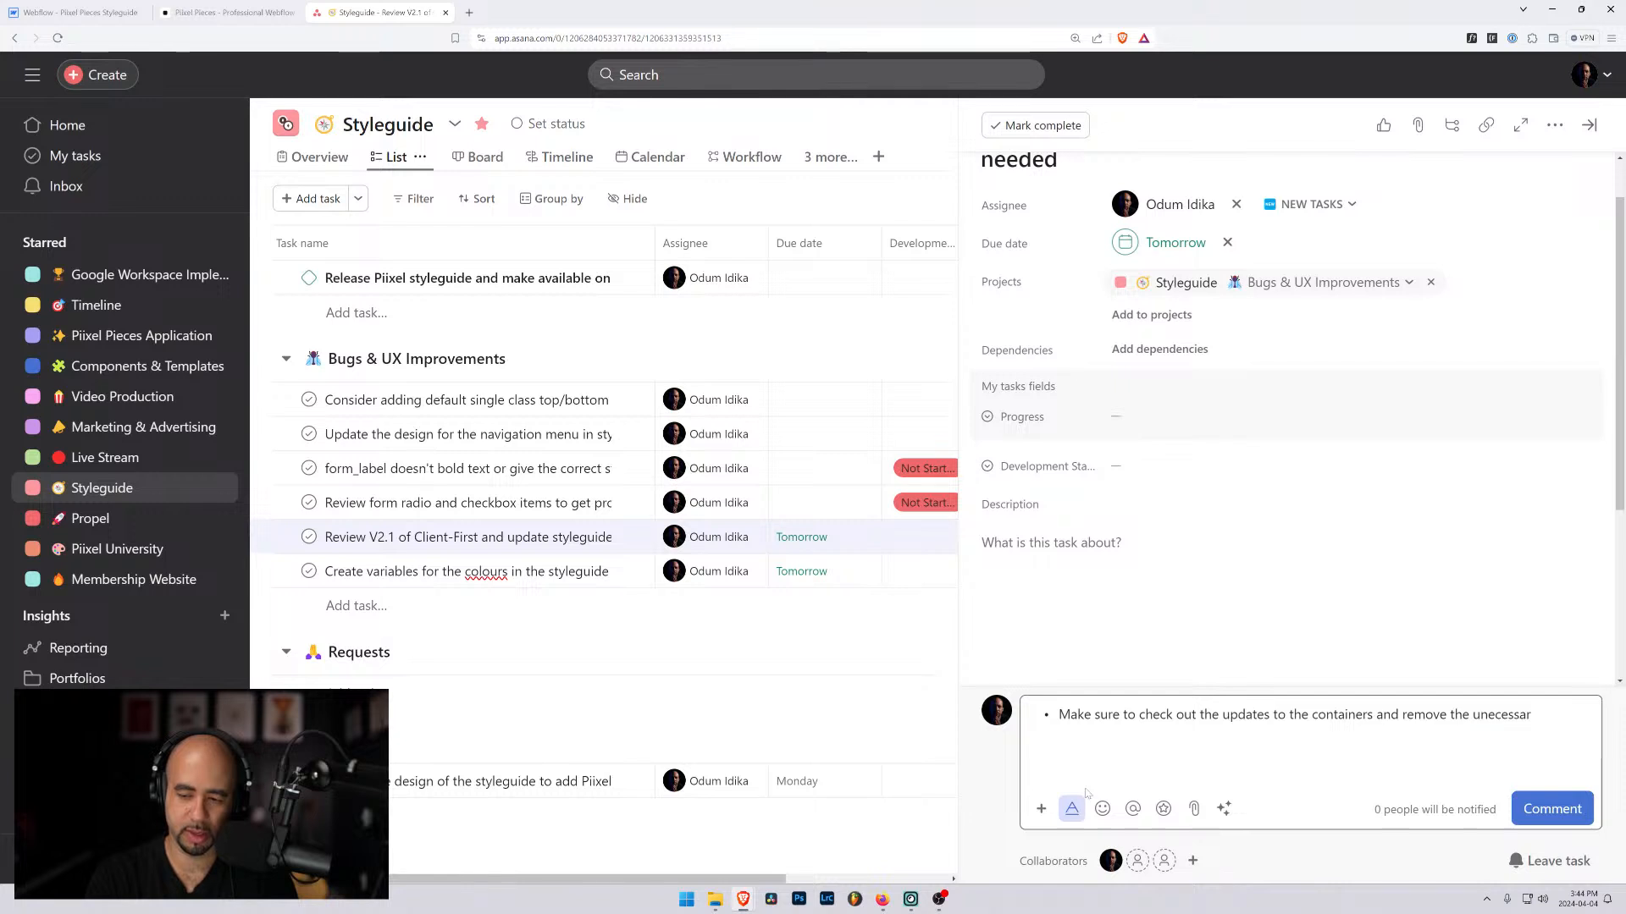
text(y elements.)
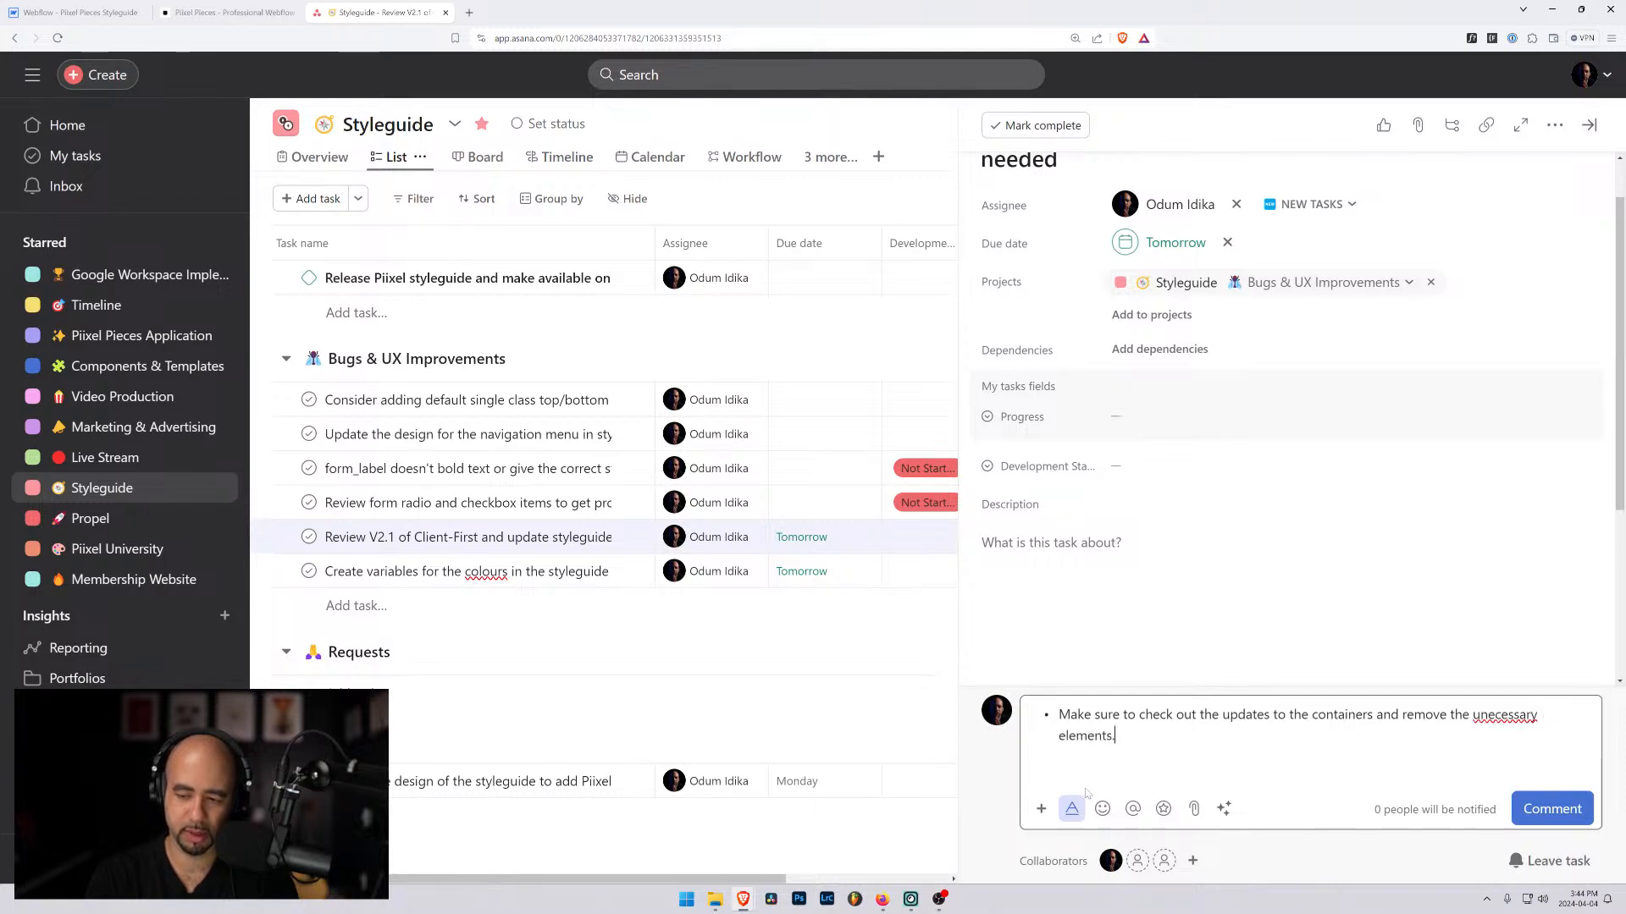
Step: Correct the spelling of "unnecessary" in the comment, remove its bullet formatting and post the comment
right_click(1507, 716)
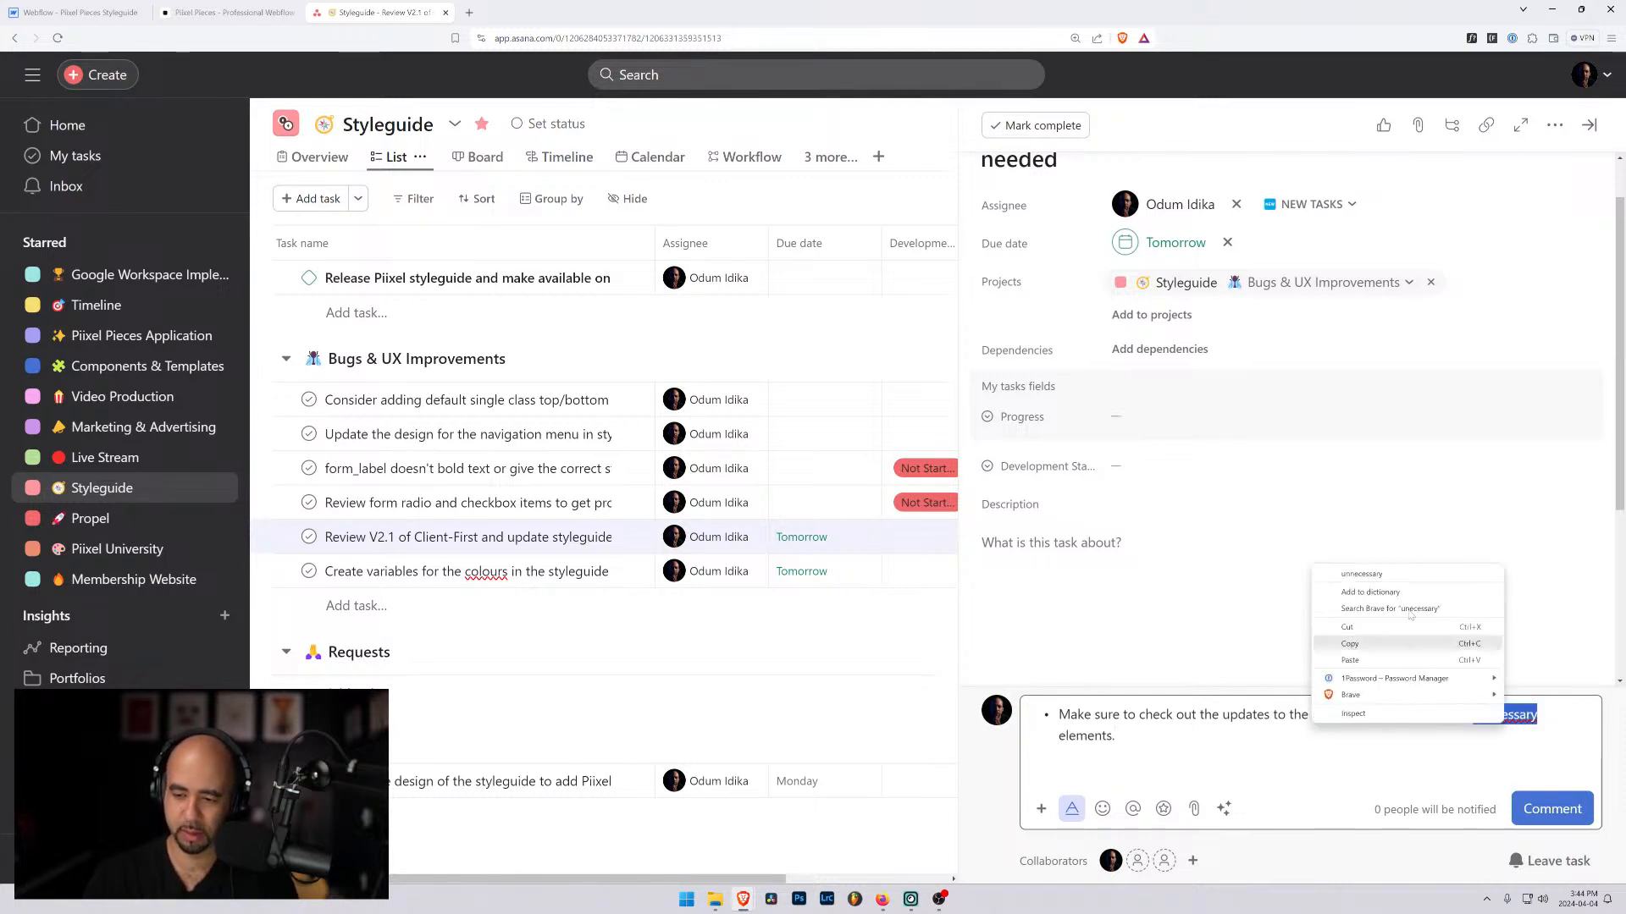
click(1406, 577)
key(BackSpace)
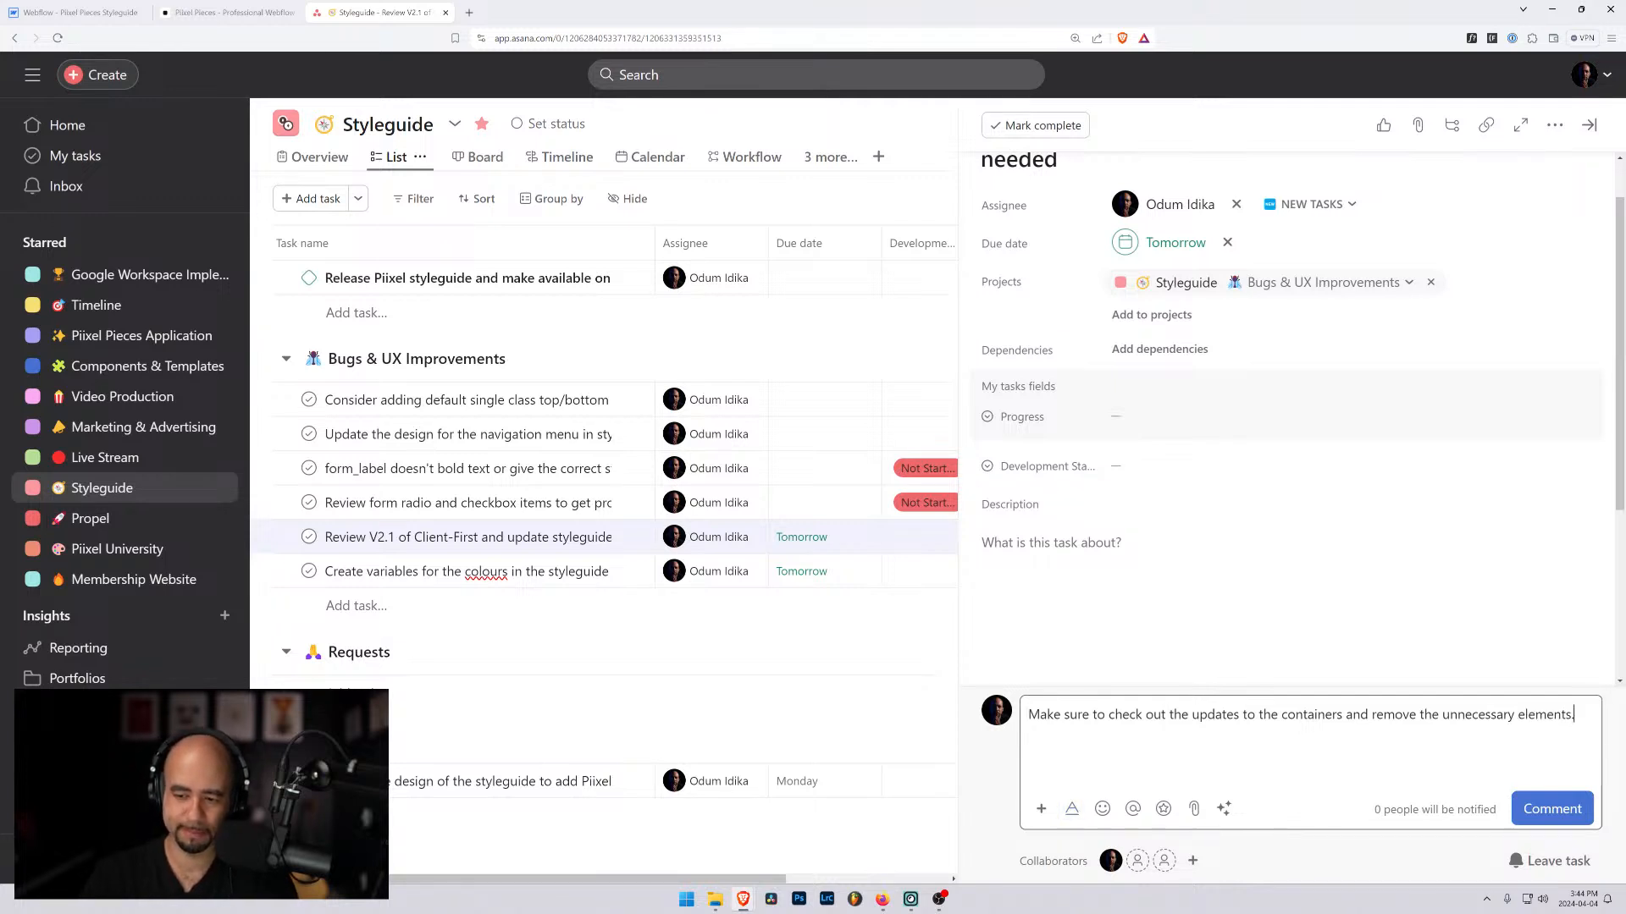
click(1553, 815)
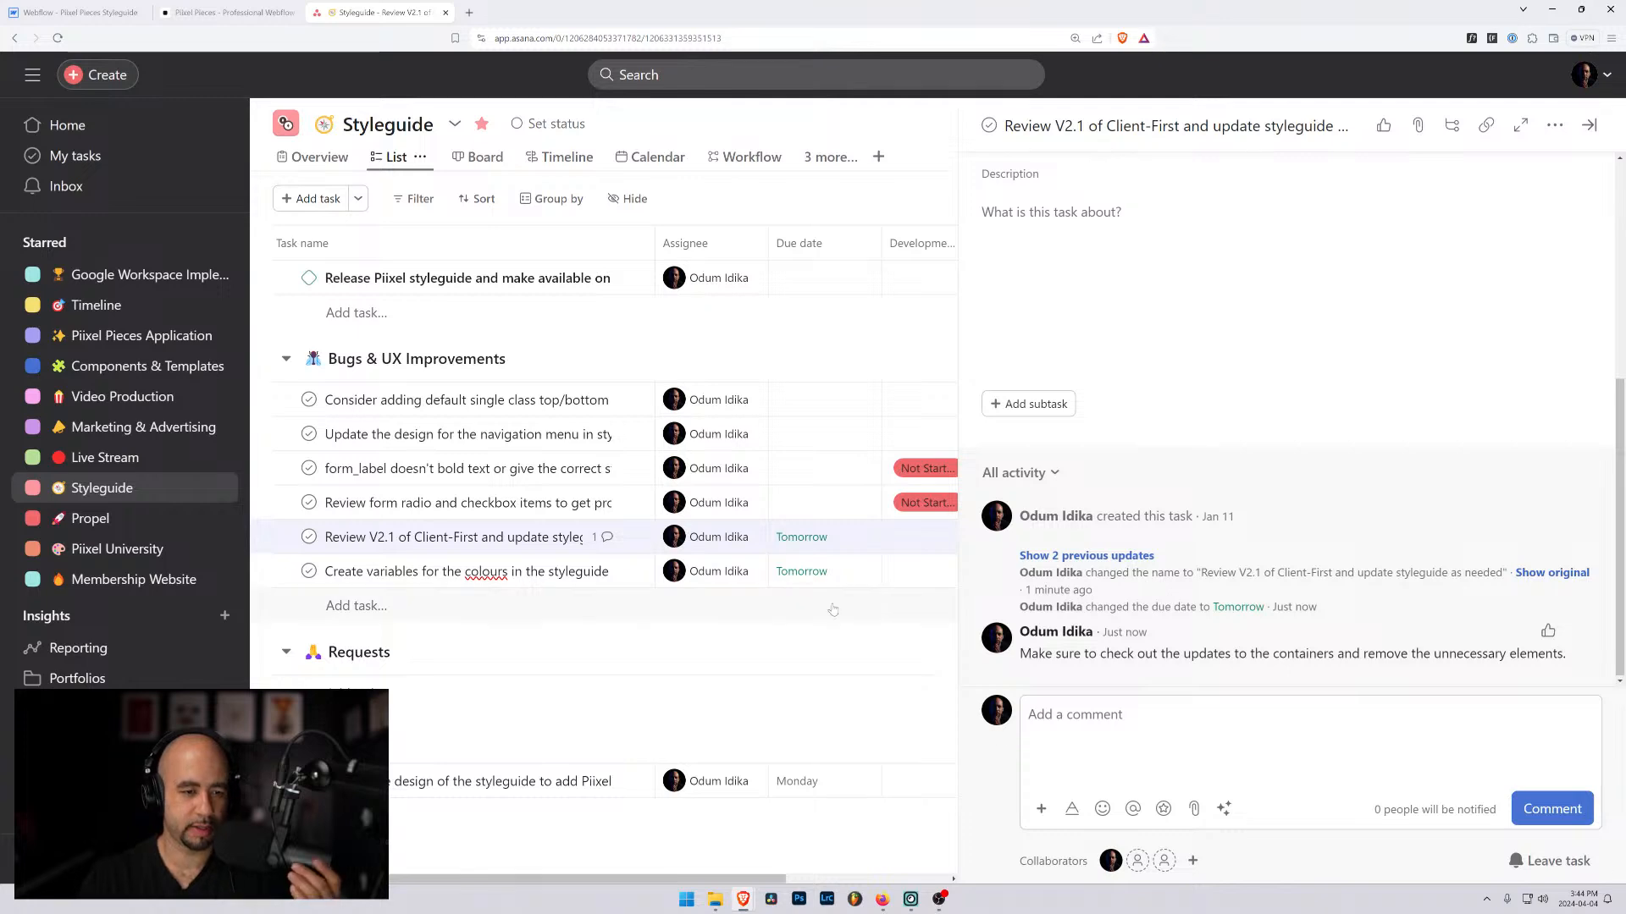
Step: Switch between the Piixel Pieces website and the Webflow styleguide project and look at the project's page list
click(228, 12)
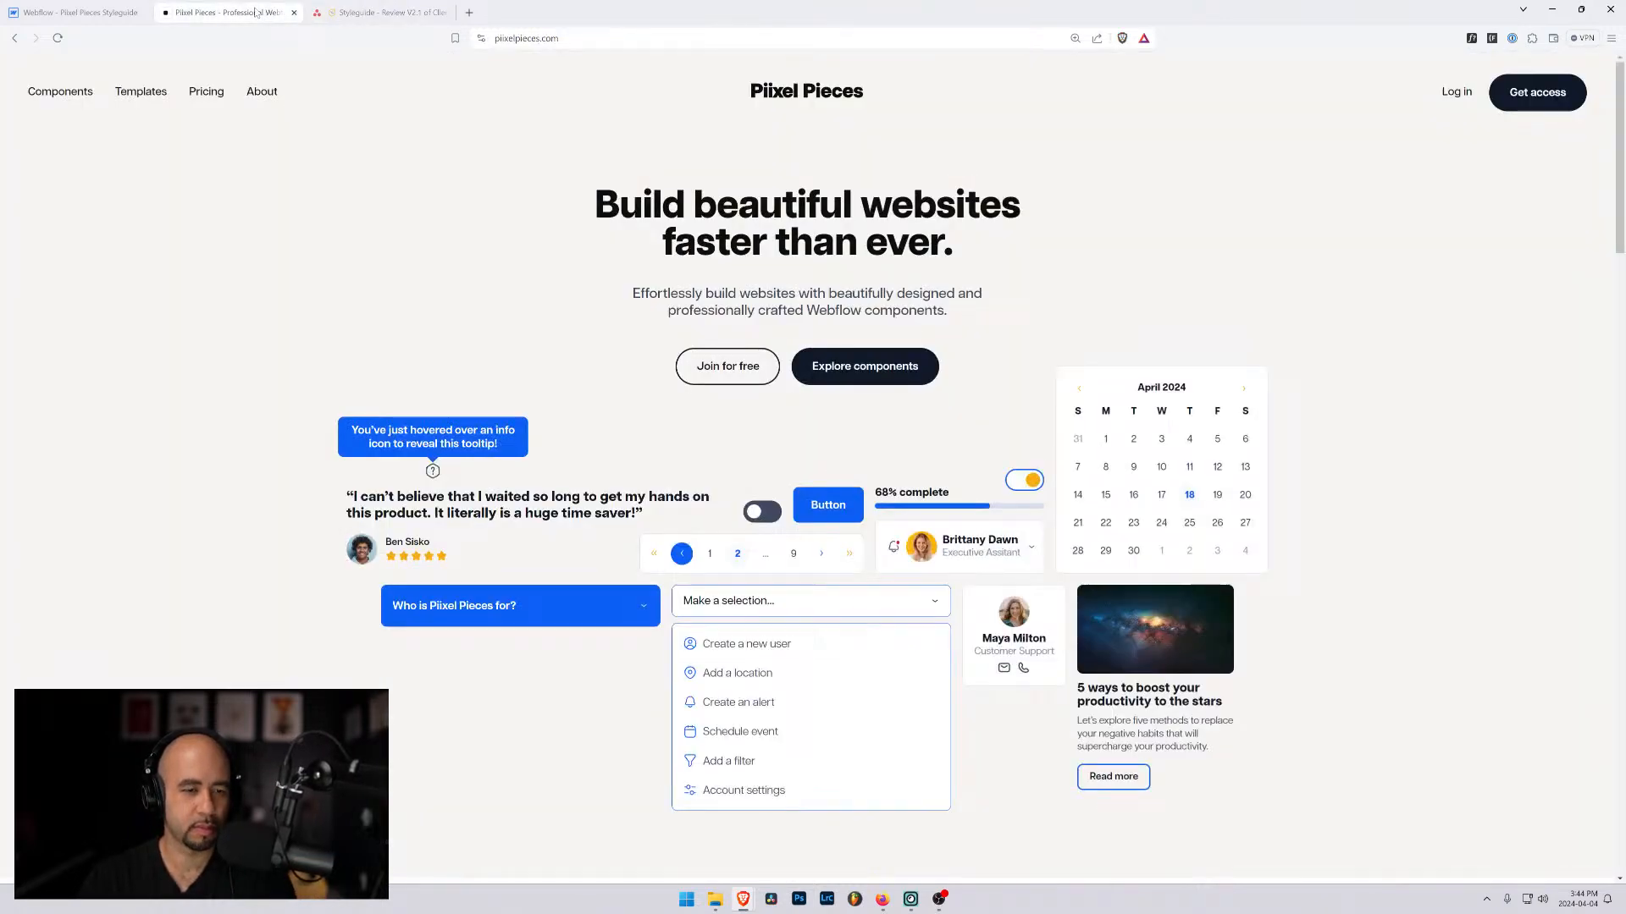
click(66, 11)
click(229, 12)
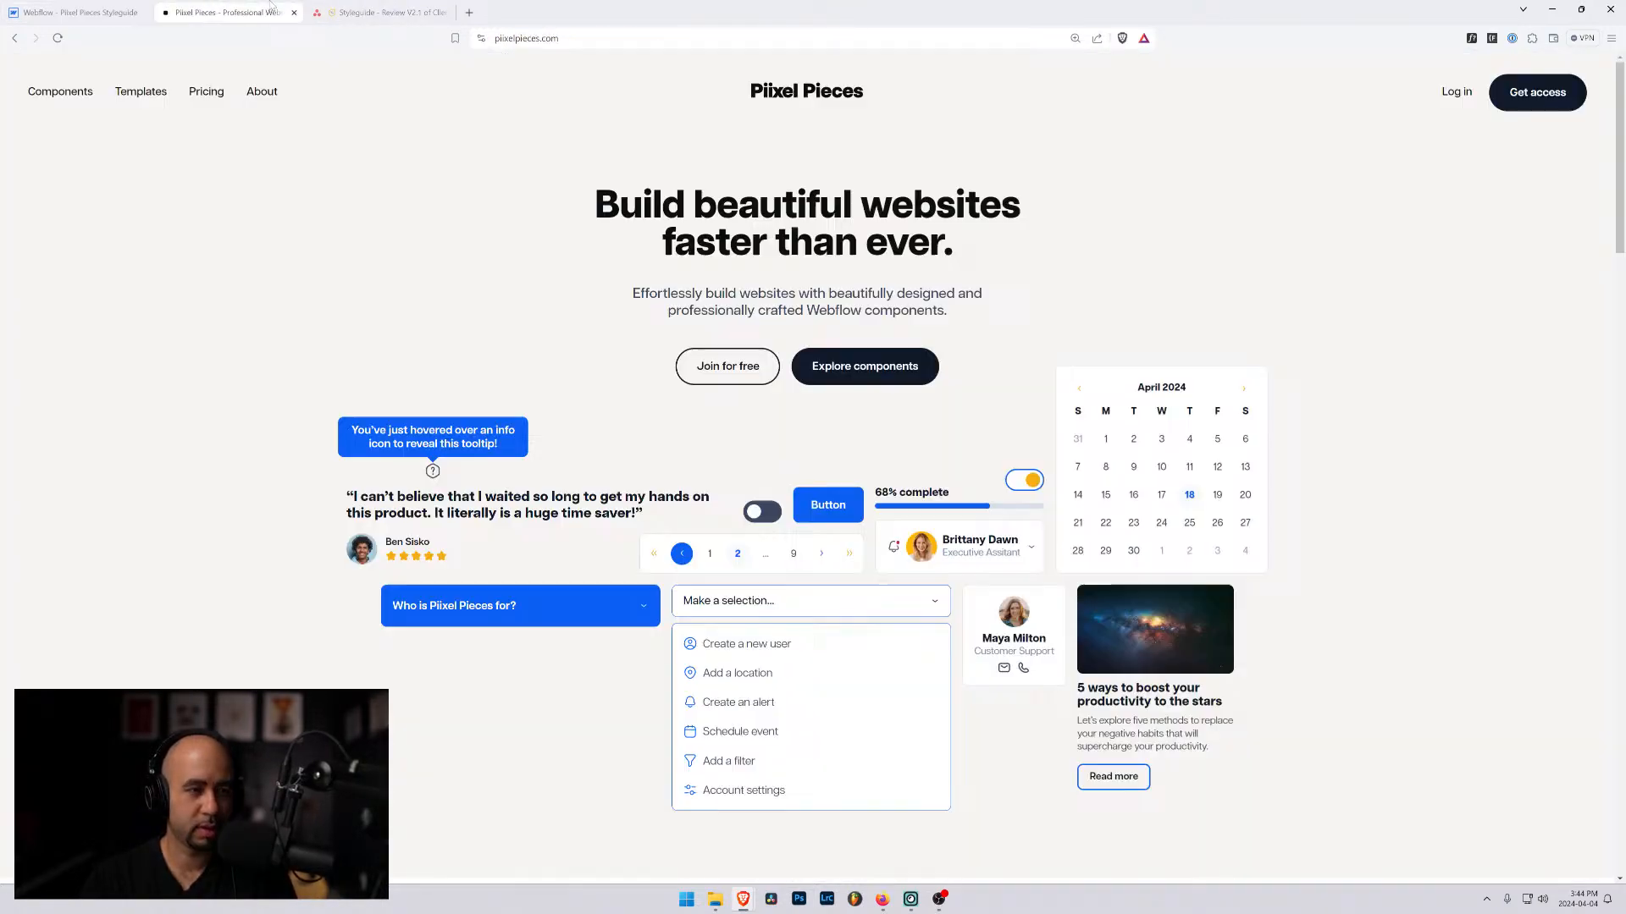
click(85, 12)
click(16, 138)
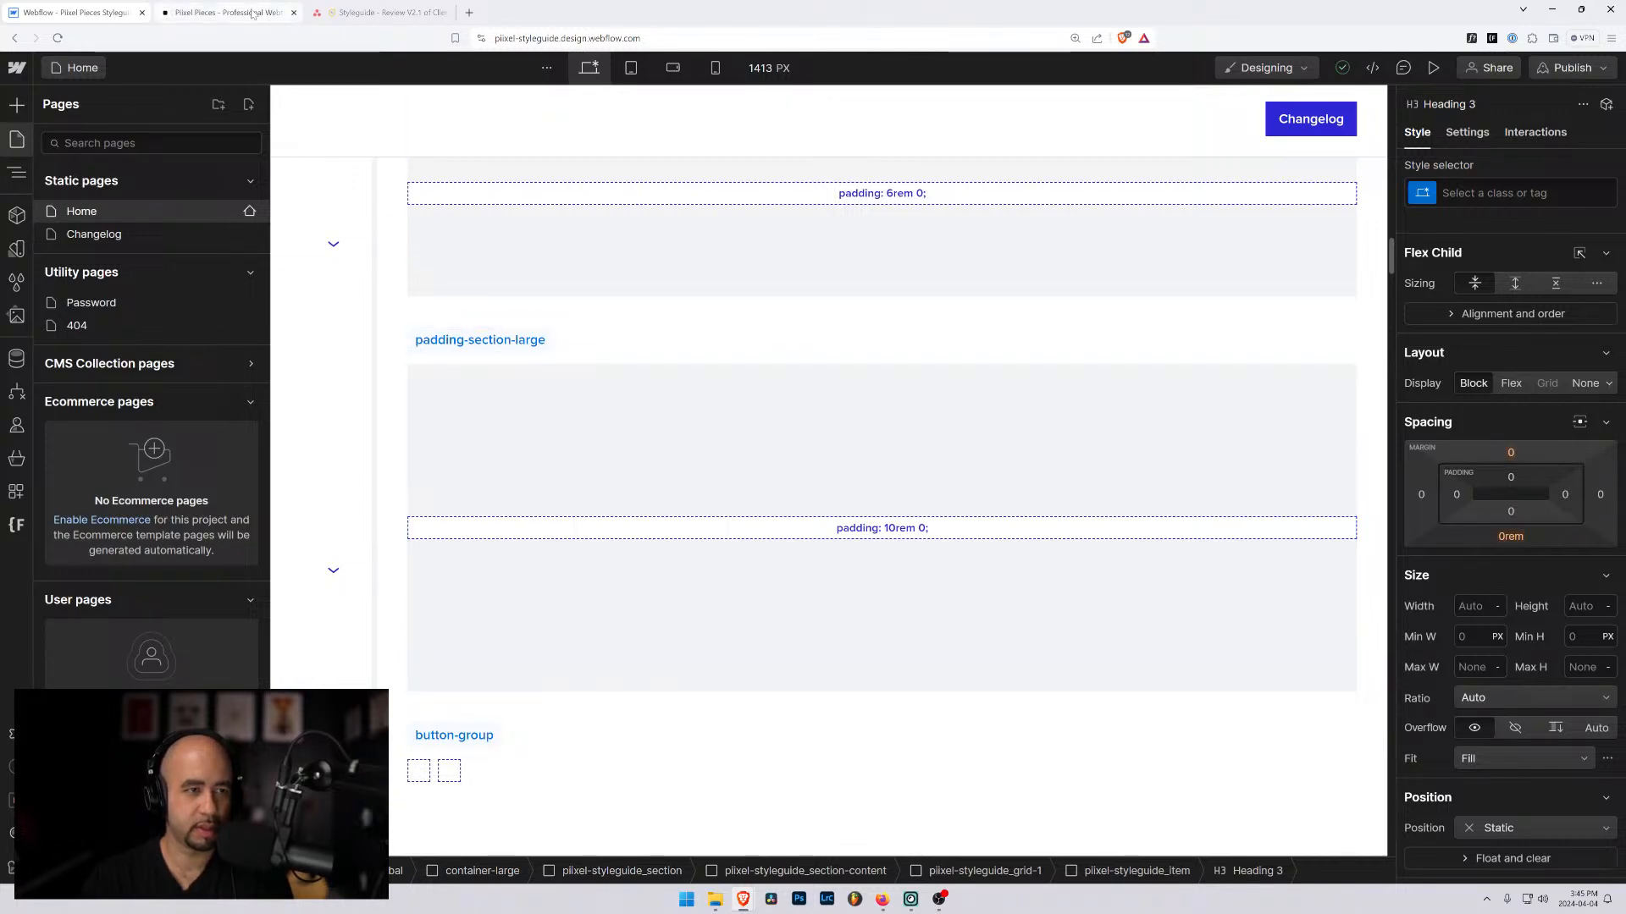
click(381, 12)
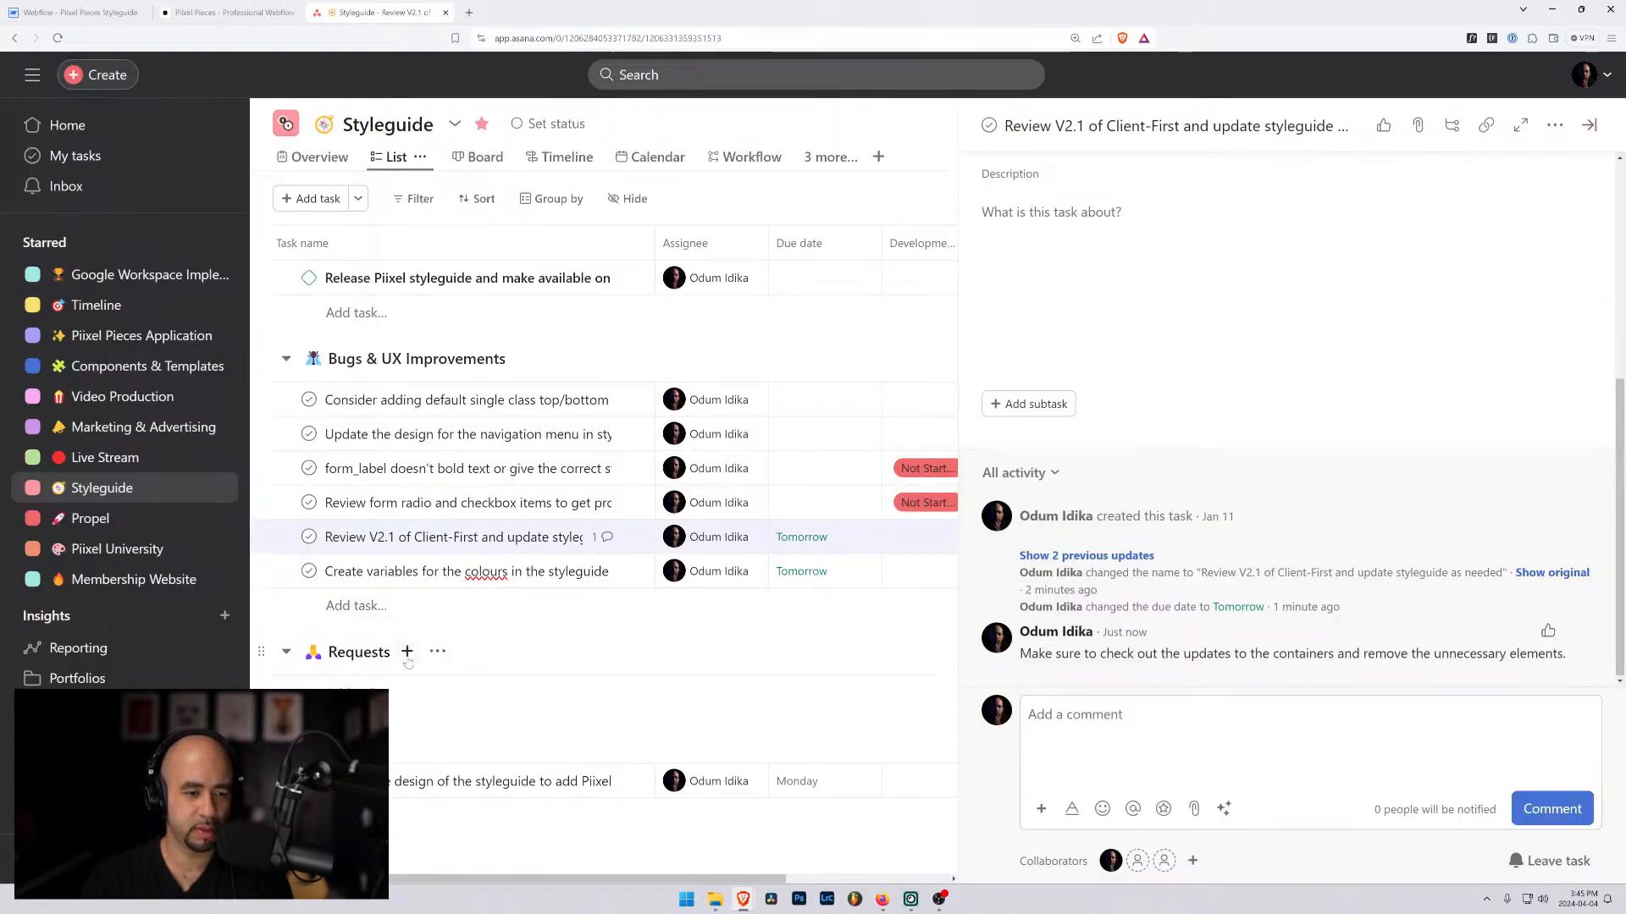
click(356, 314)
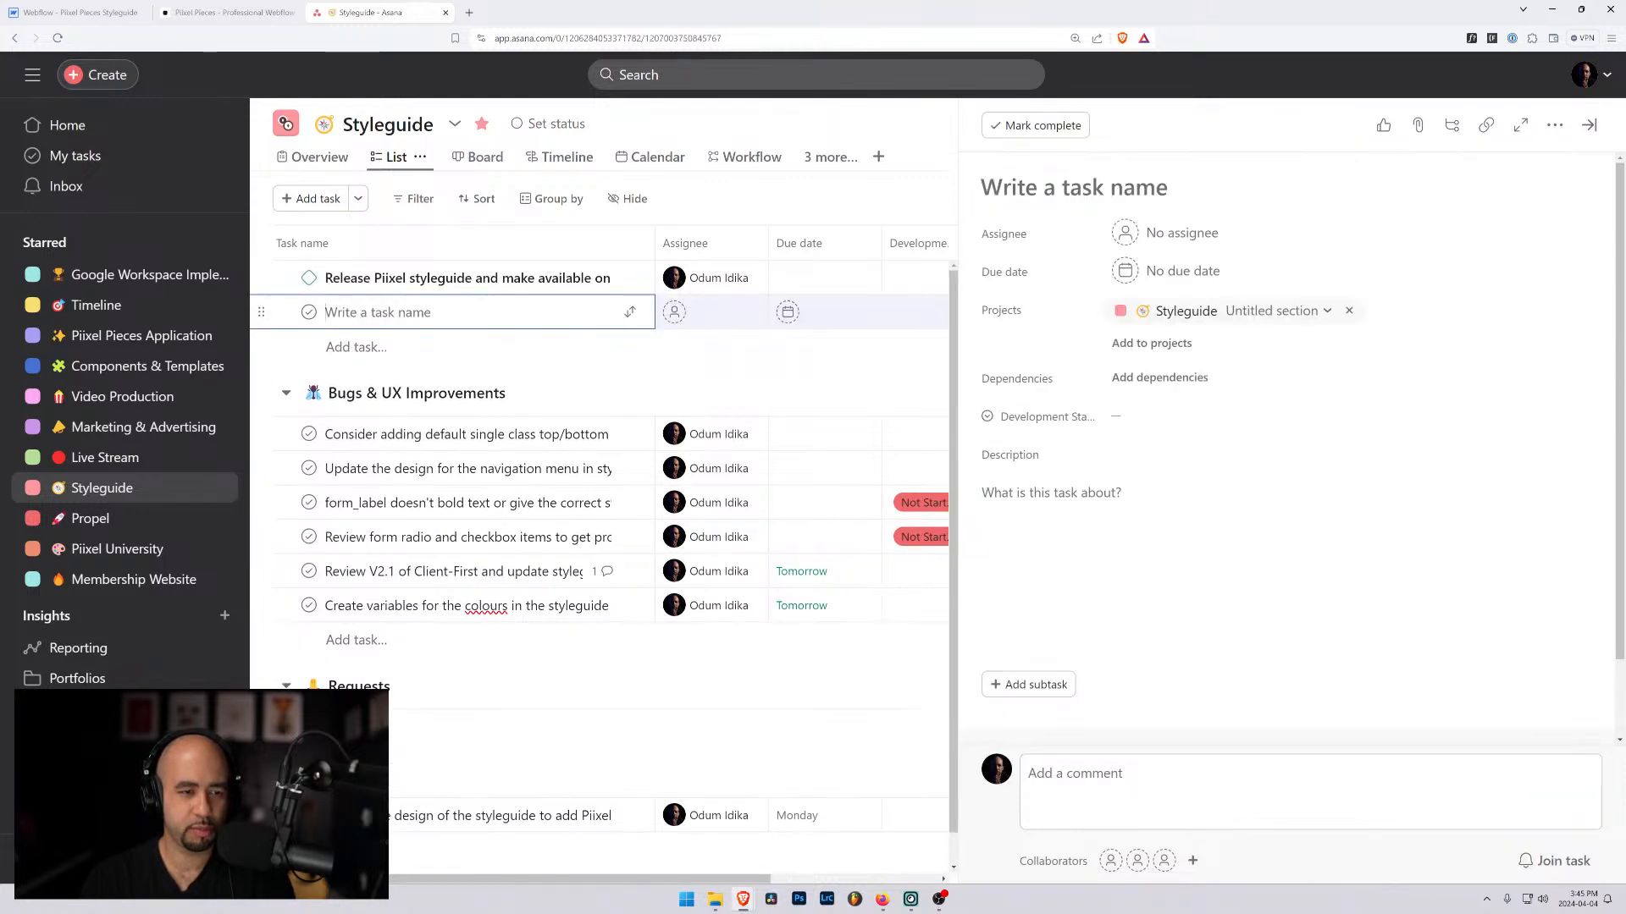
key(BackSpace)
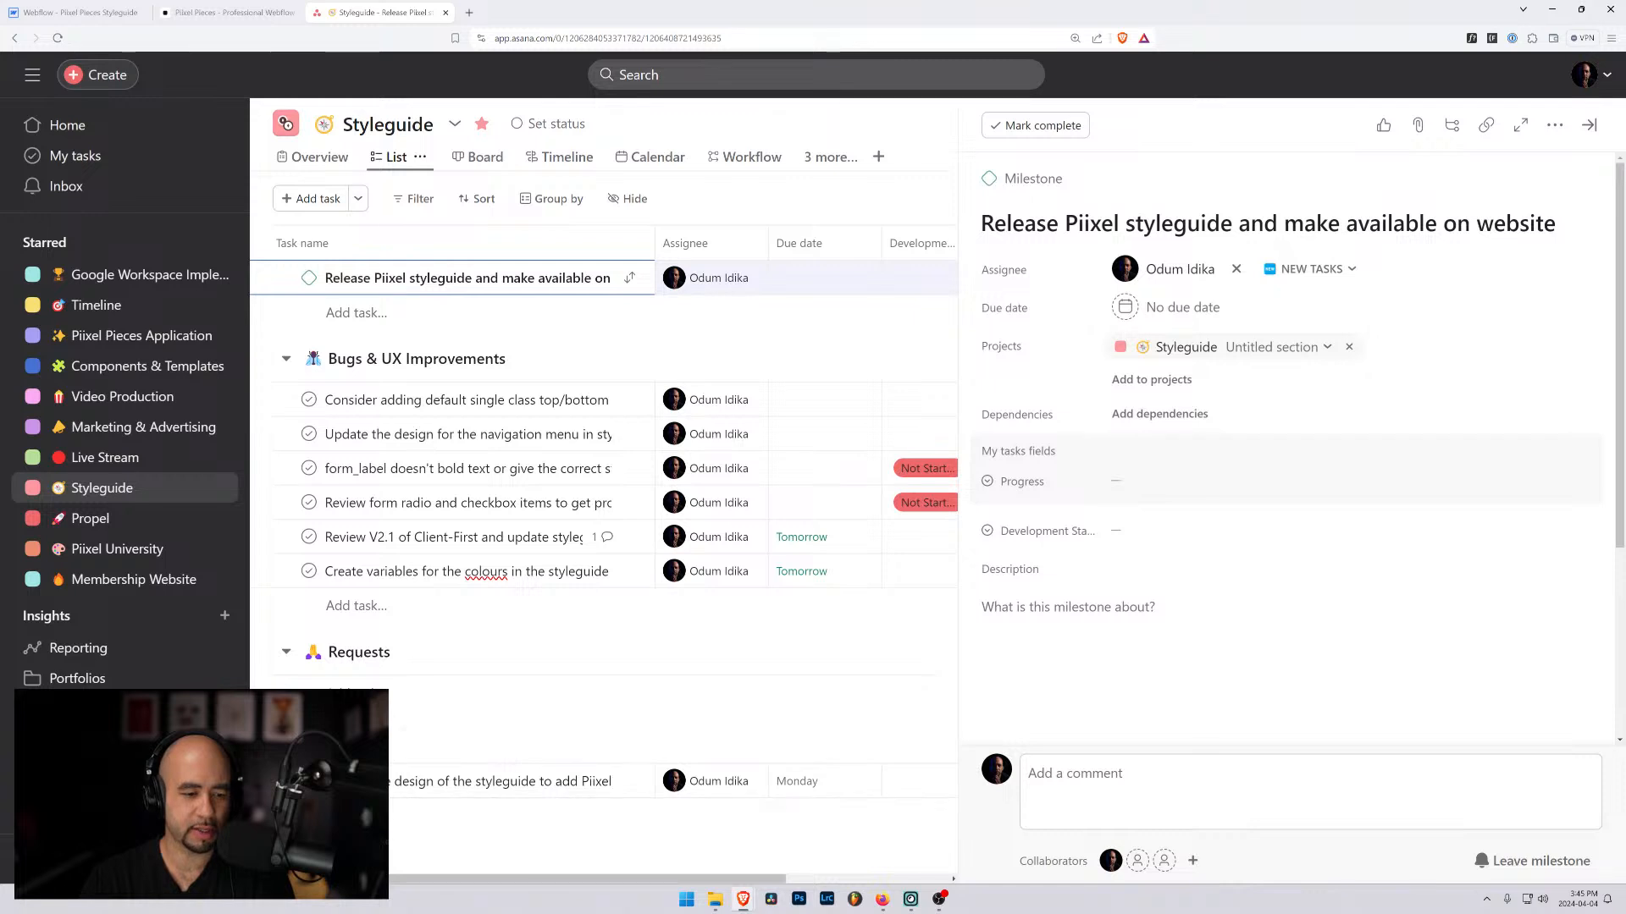
key(Escape)
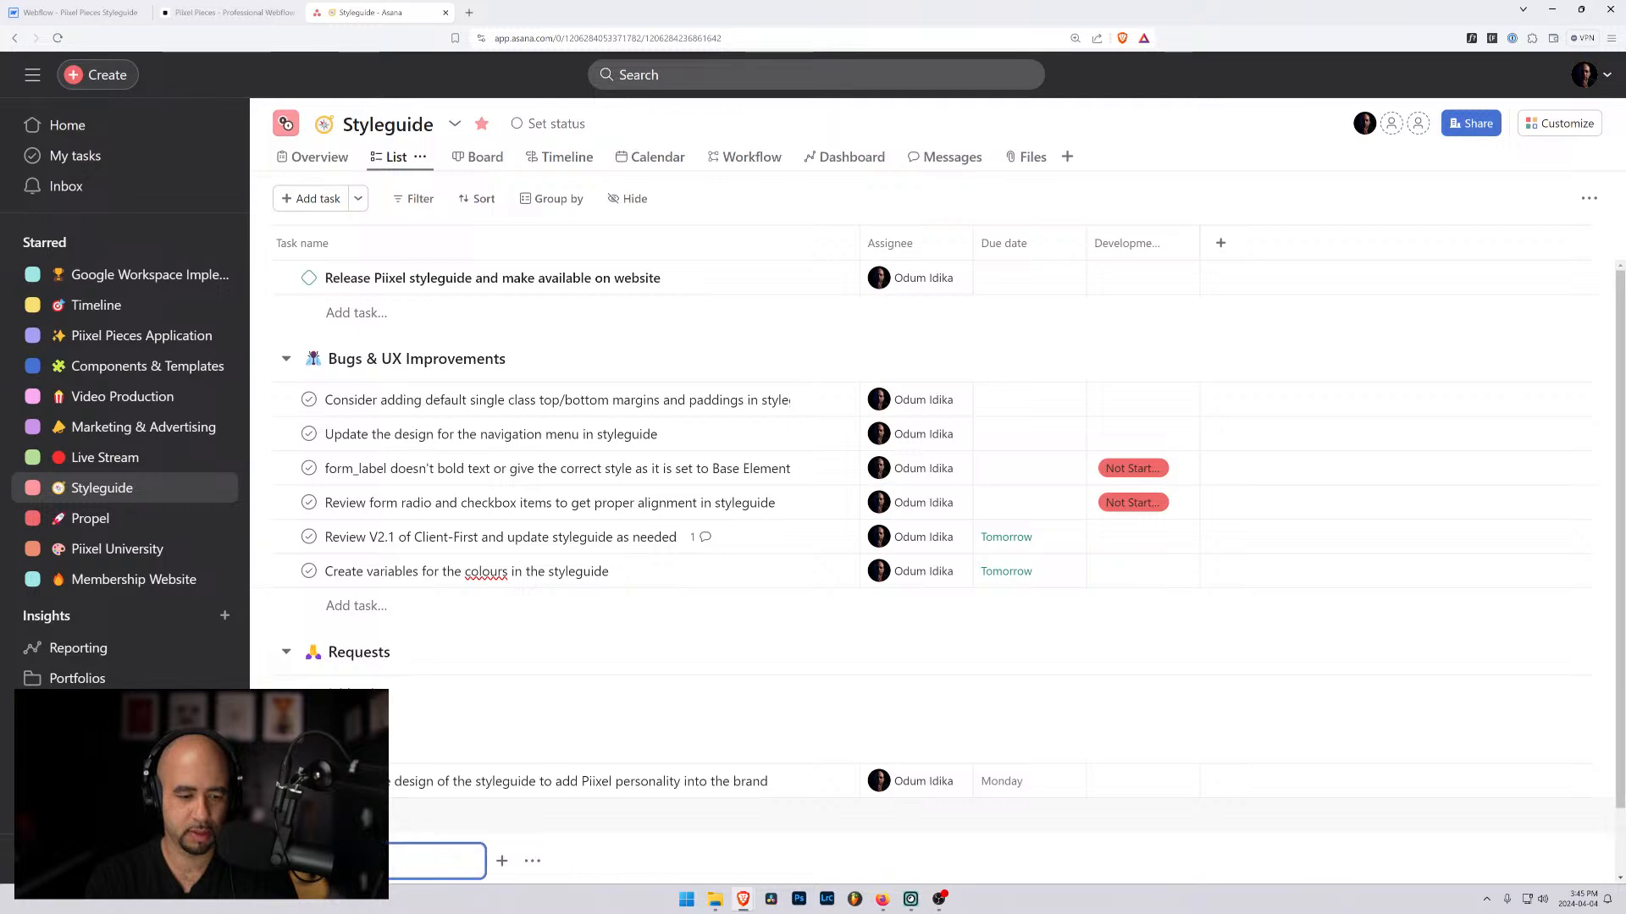
Step: Switch to Webflow and open the Changelog page to check the styleguide's version history, and return to the Asana project
click(118, 13)
click(97, 240)
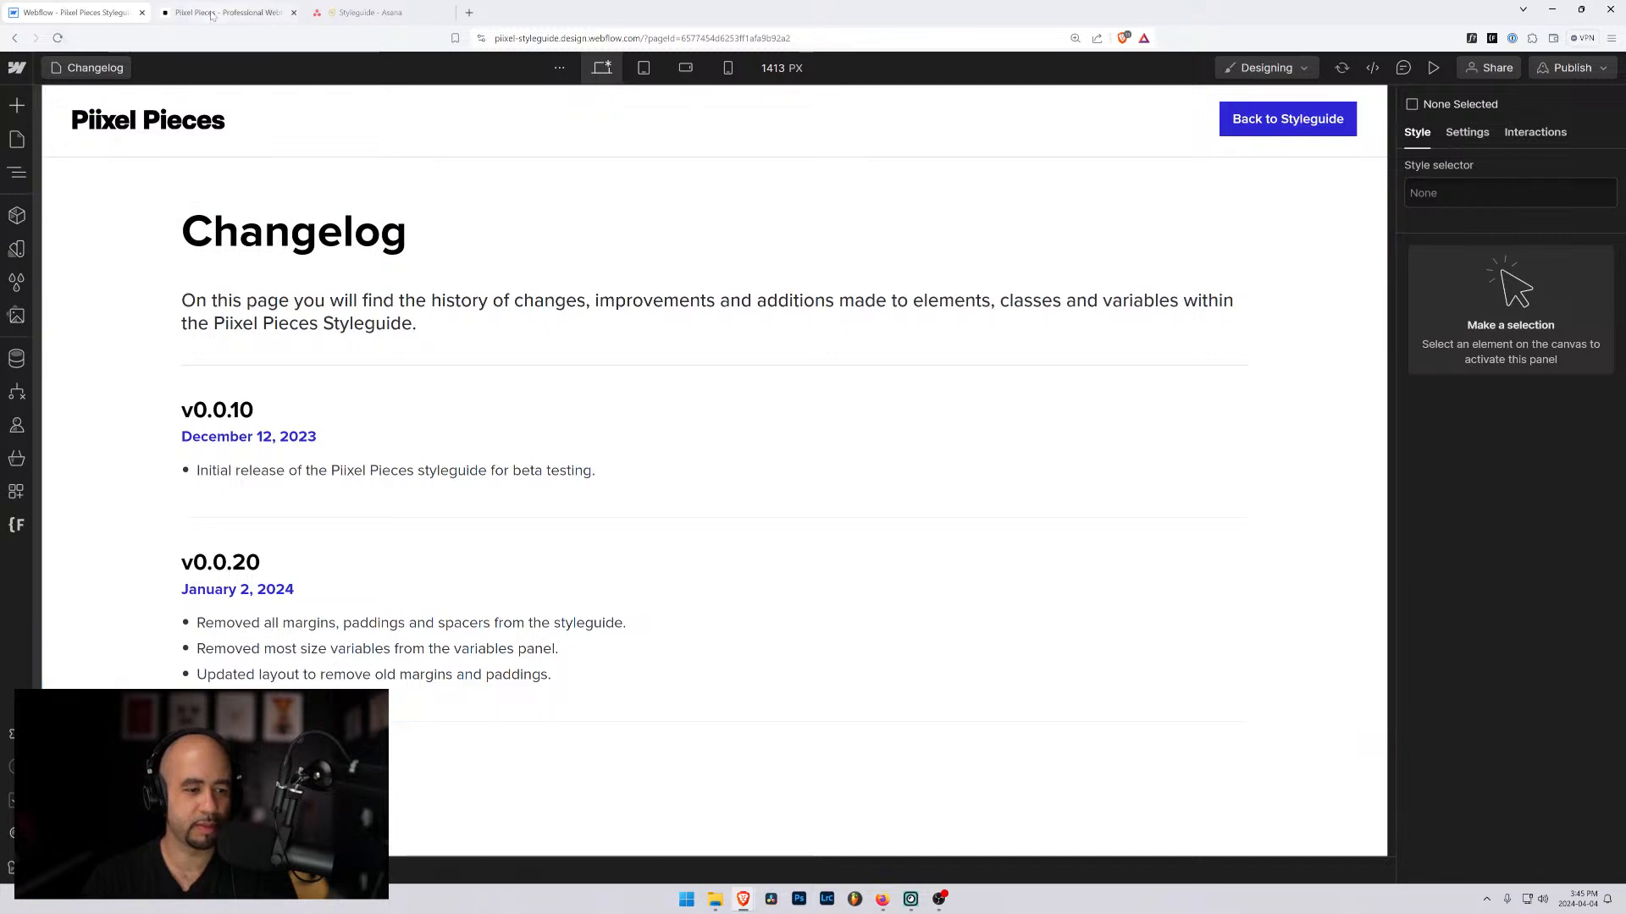
key(ctrl+Tab)
key(ctrl+Tab)
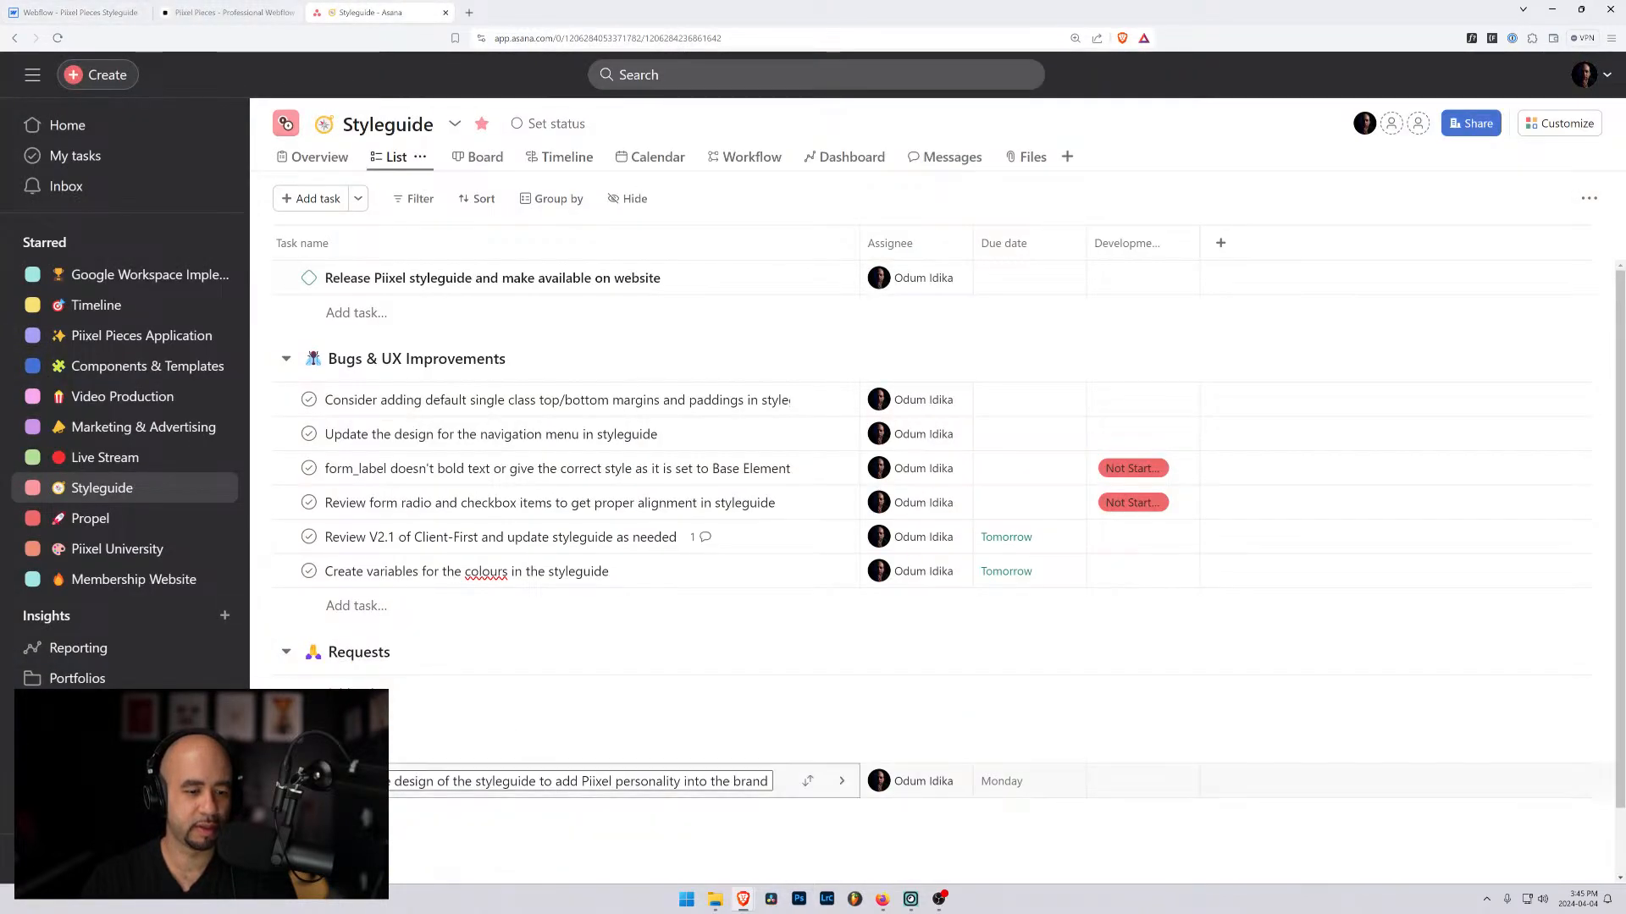
Step: Add a section named "Update V0.1" to the Styleguide project and place it directly above Bugs & UX Improvements
click(355, 861)
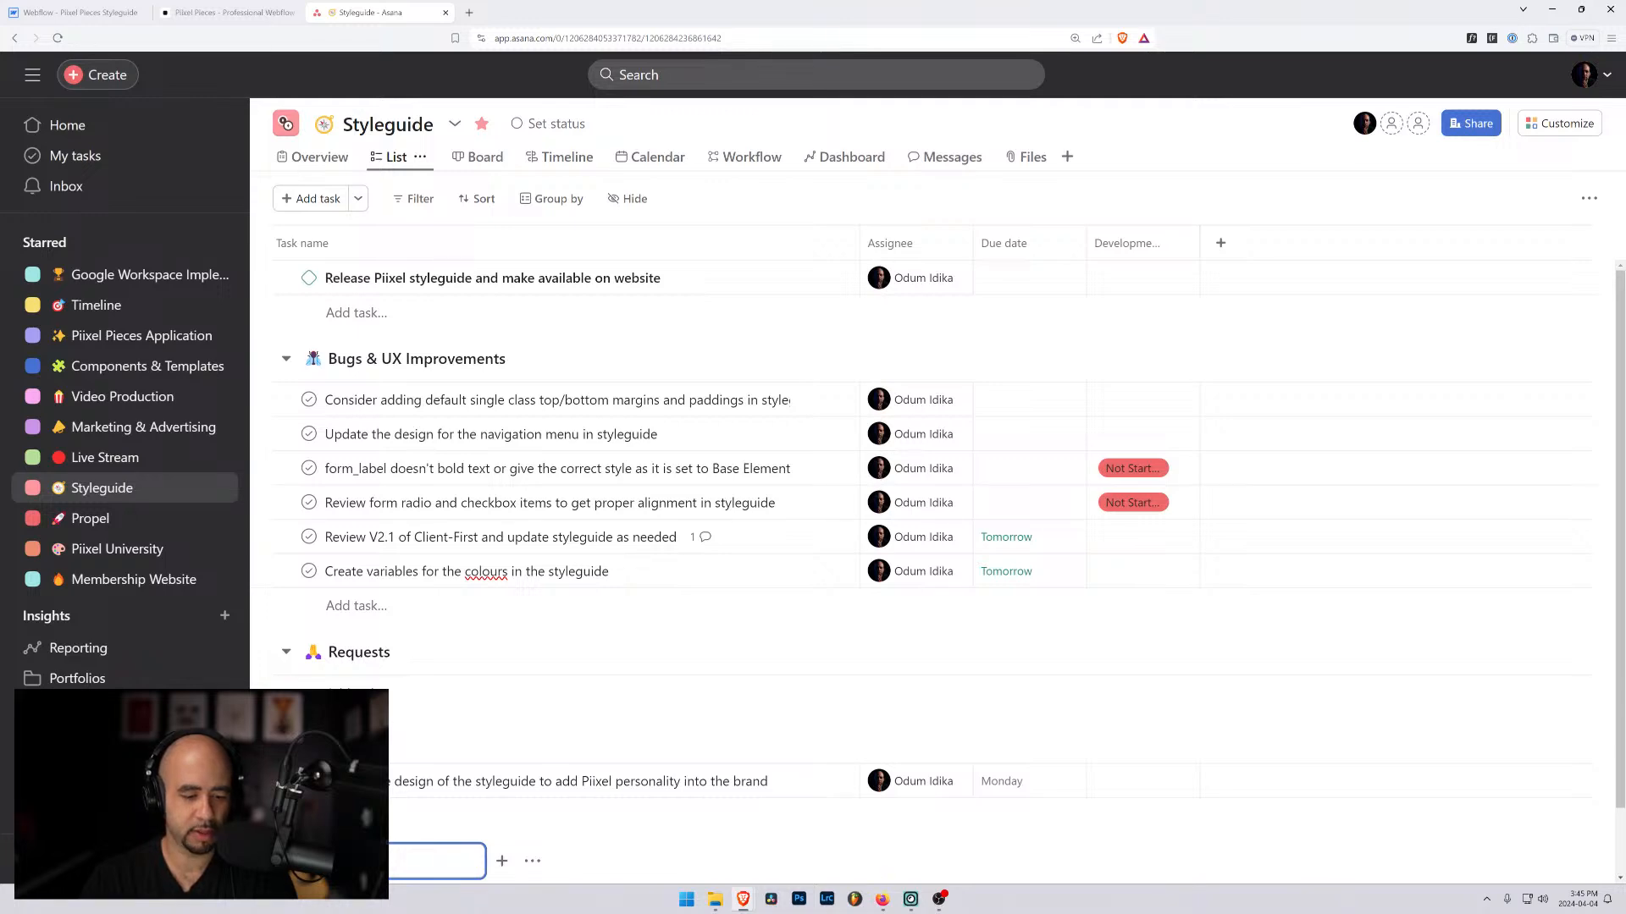
click(210, 8)
click(105, 11)
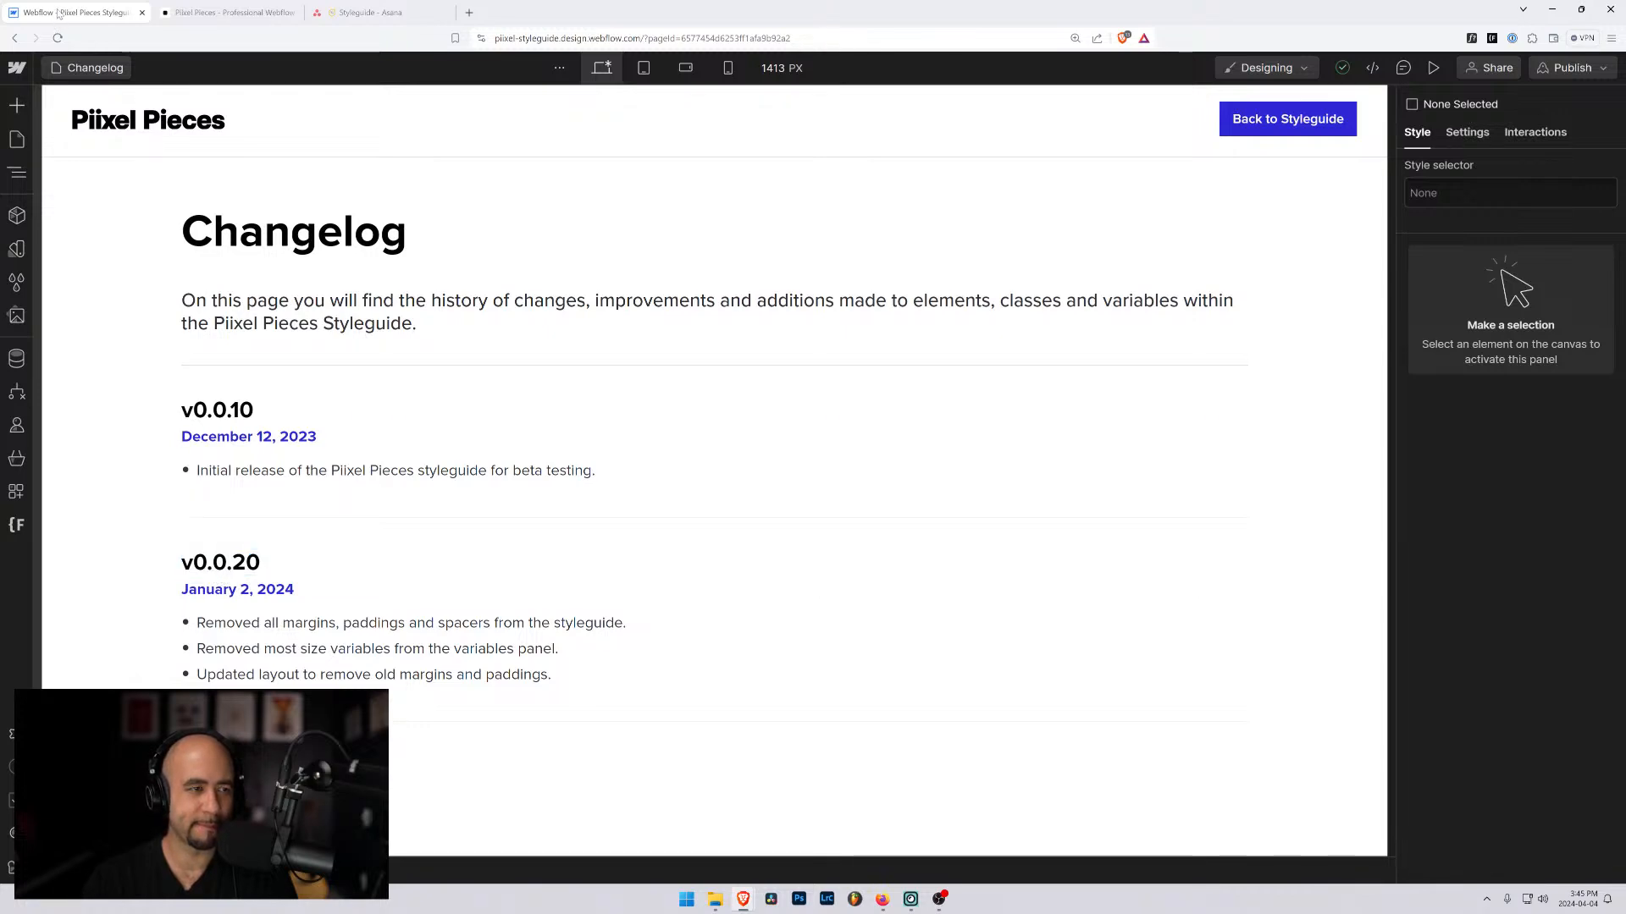
click(222, 12)
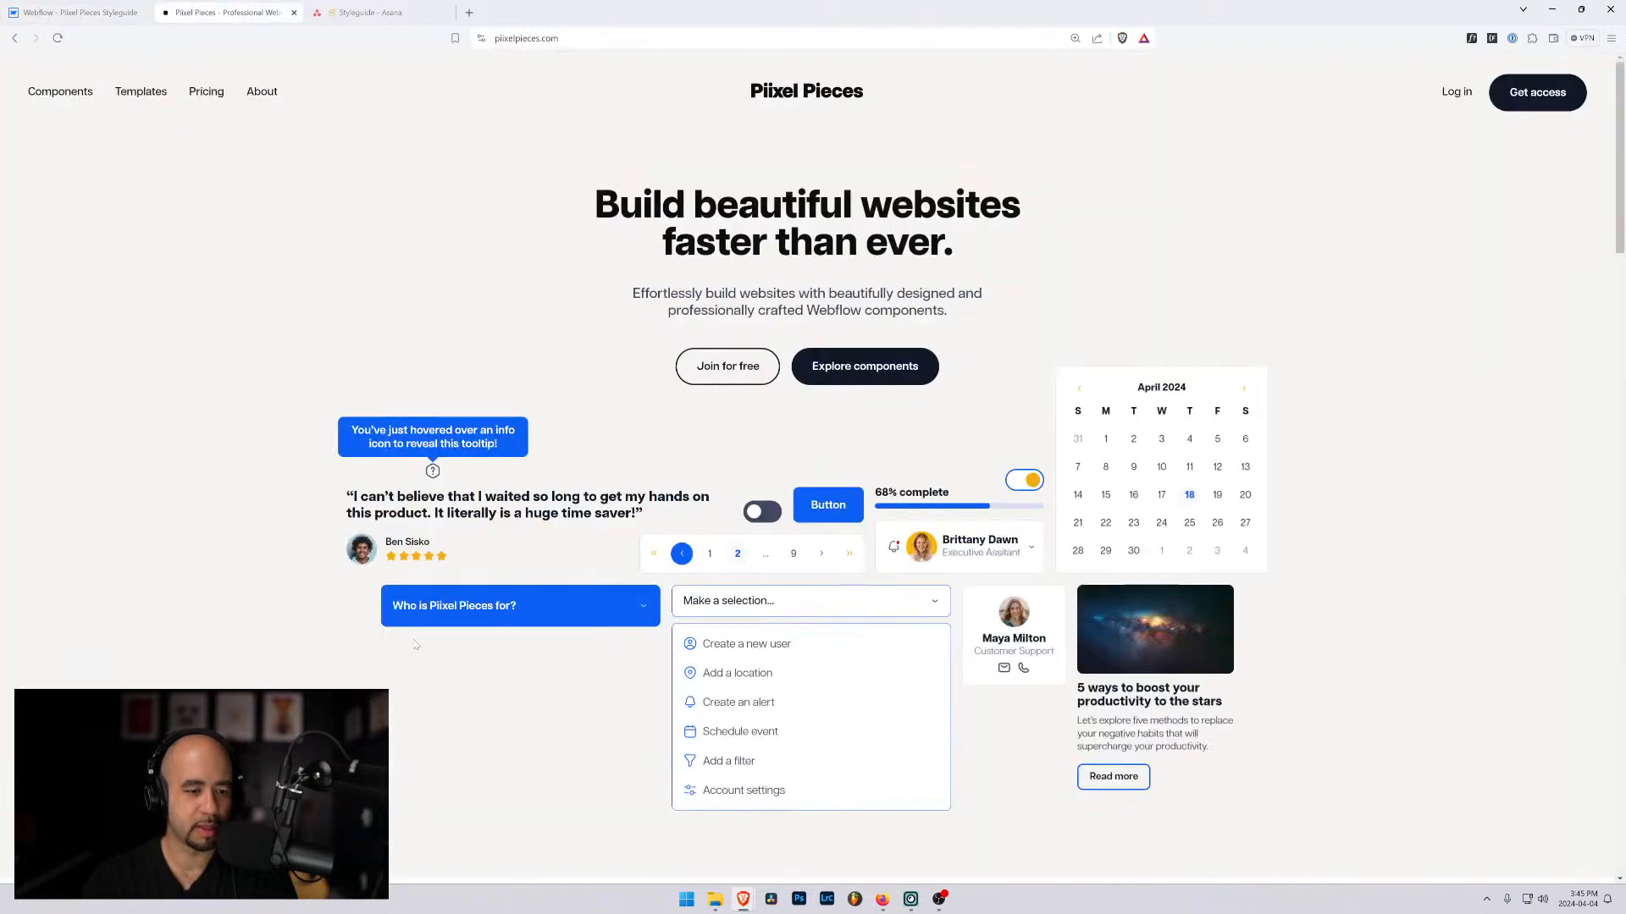
click(360, 12)
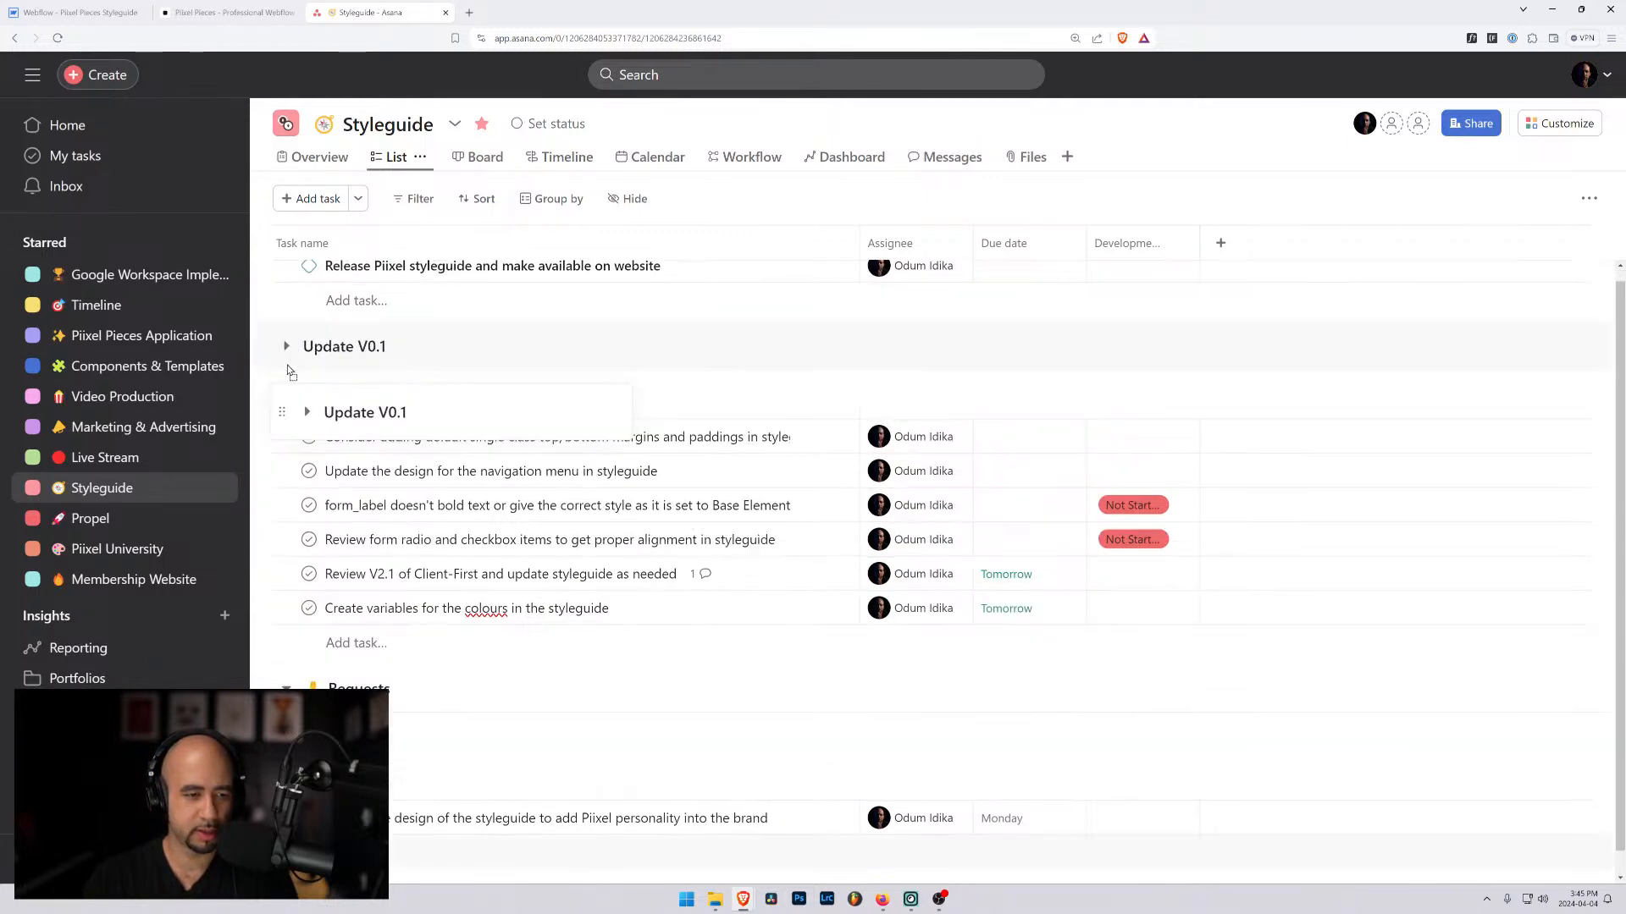
mouse_move(290, 372)
mouse_down()
mouse_move(269, 378)
mouse_move(290, 374)
mouse_up()
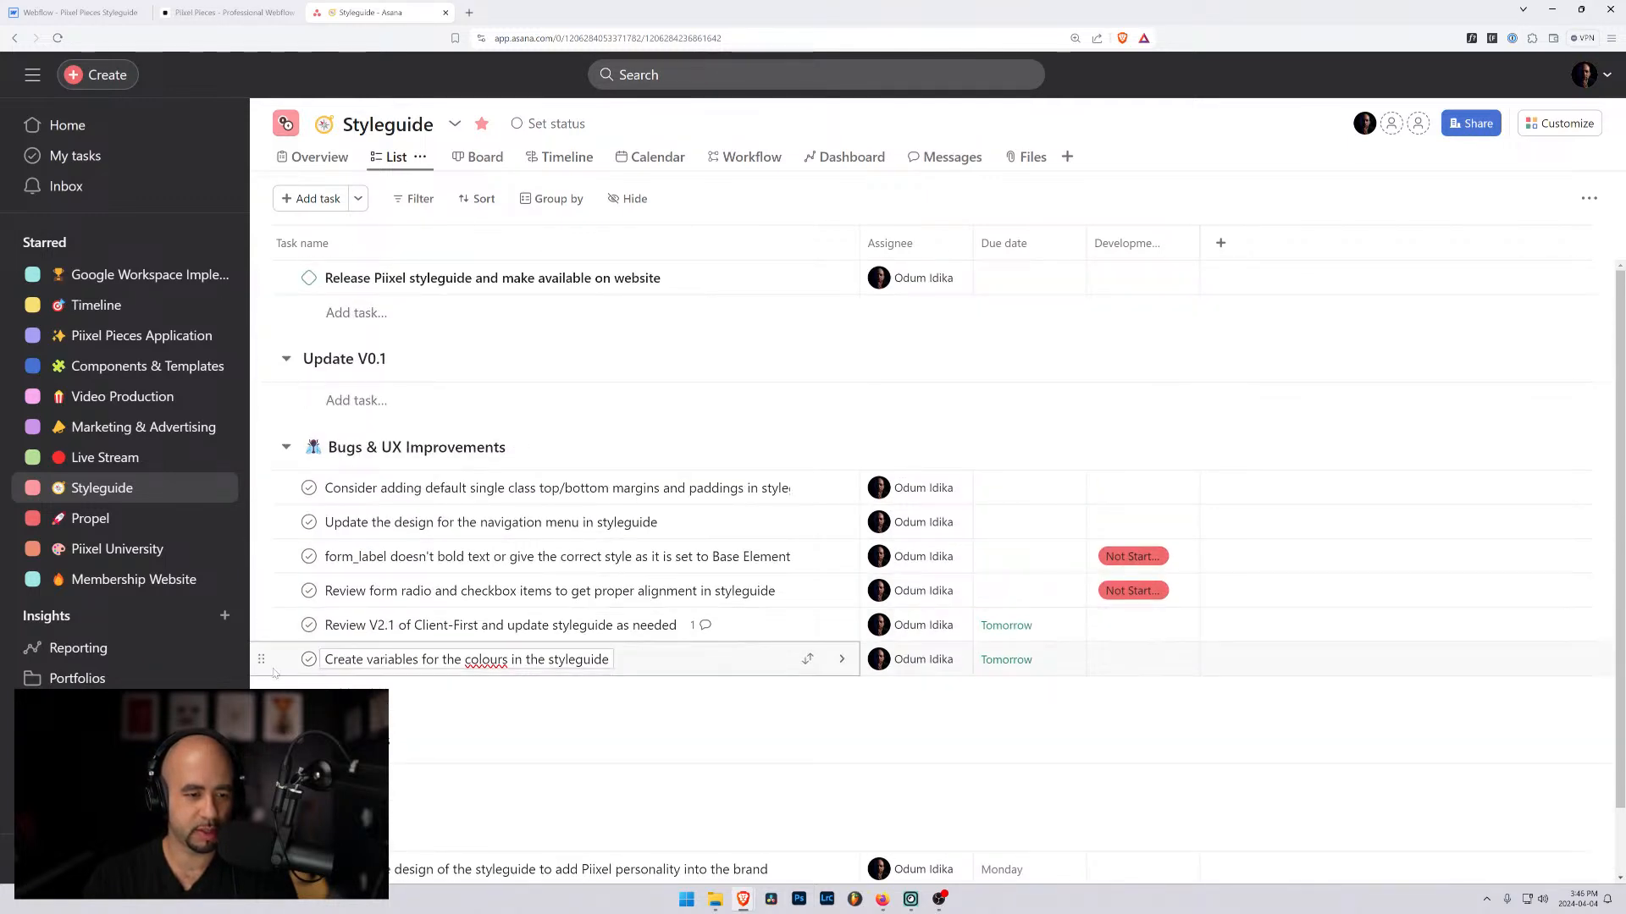
Step: Move the colour variables, Client-First review and Piixel personality design tasks into the Update V0.1 section
drag(260, 657, 329, 378)
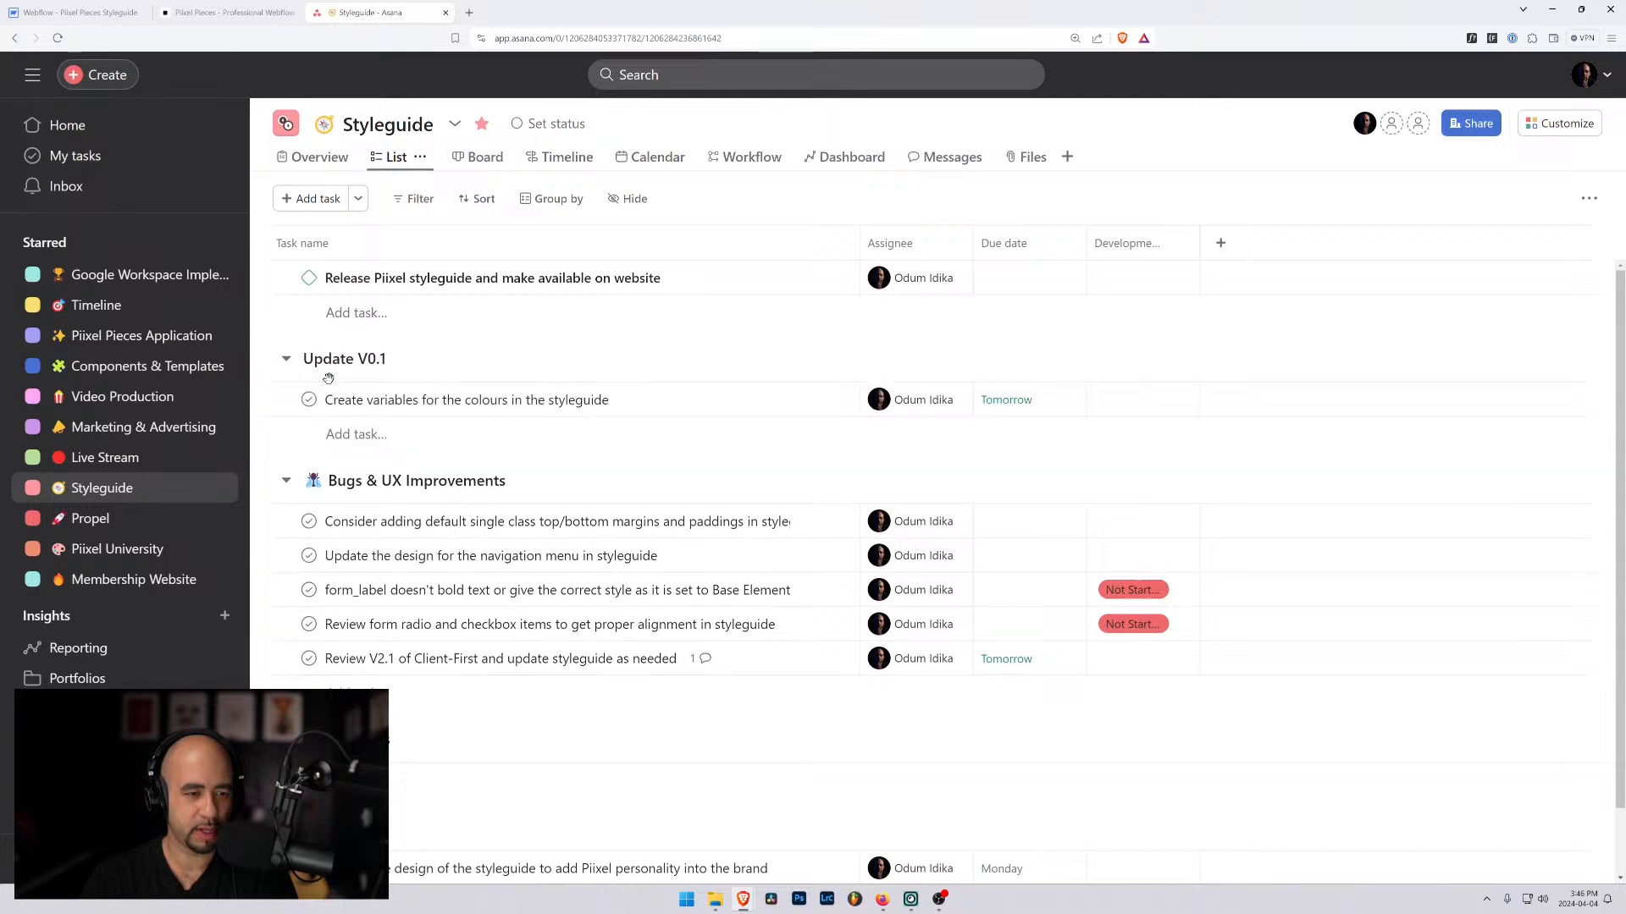
drag(260, 657, 323, 434)
scroll(309, 542, down, 1)
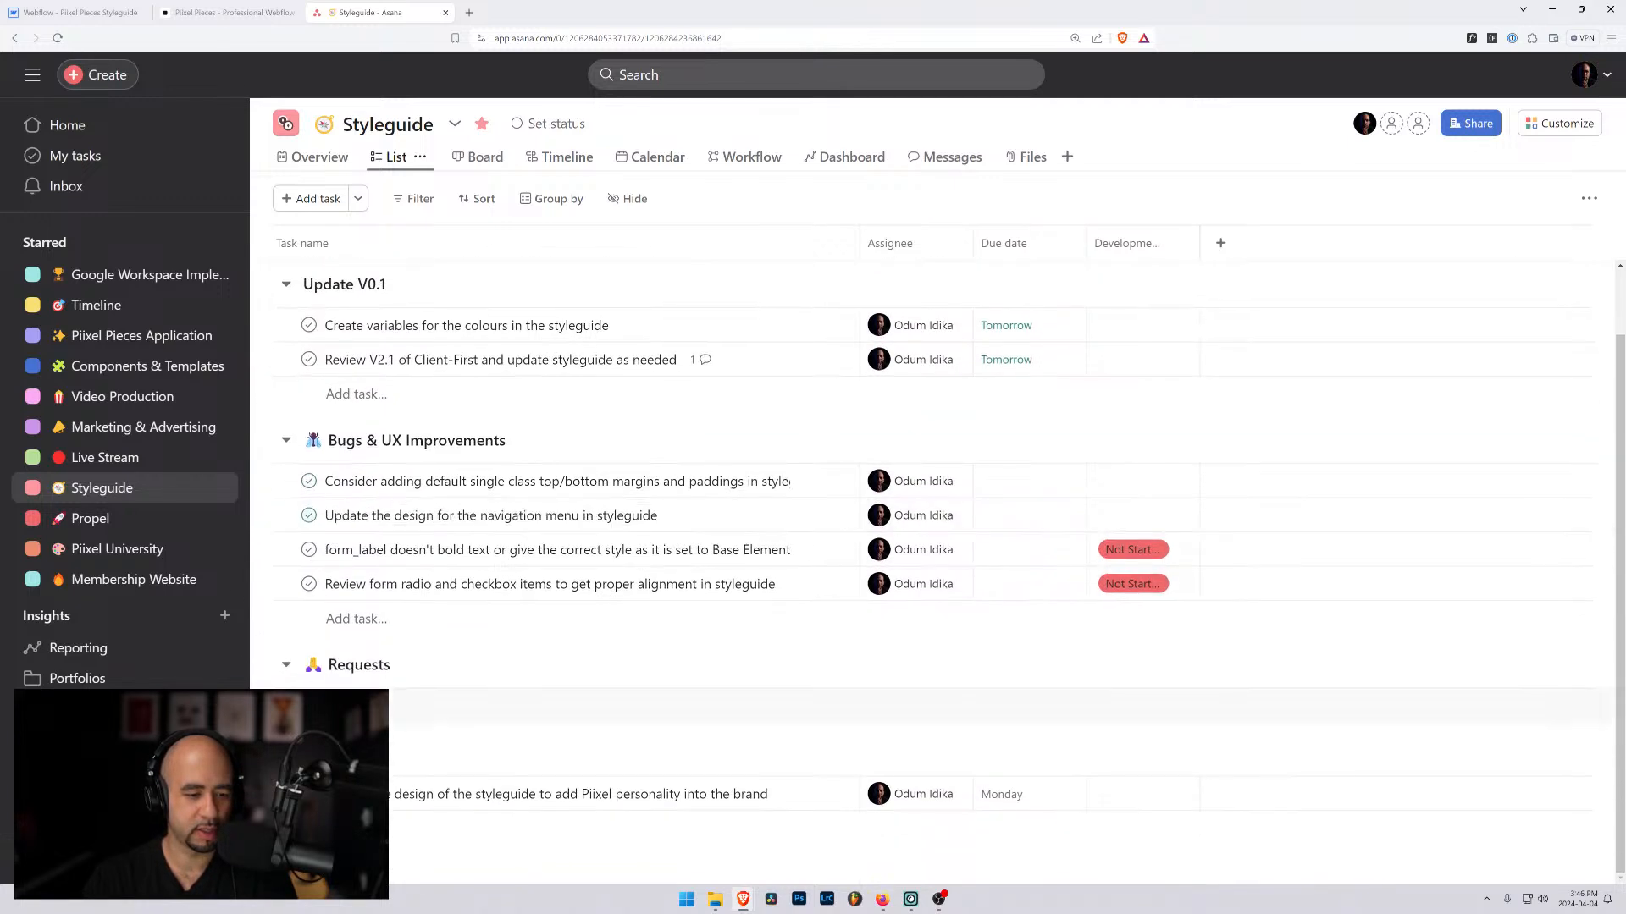
drag(260, 793, 355, 438)
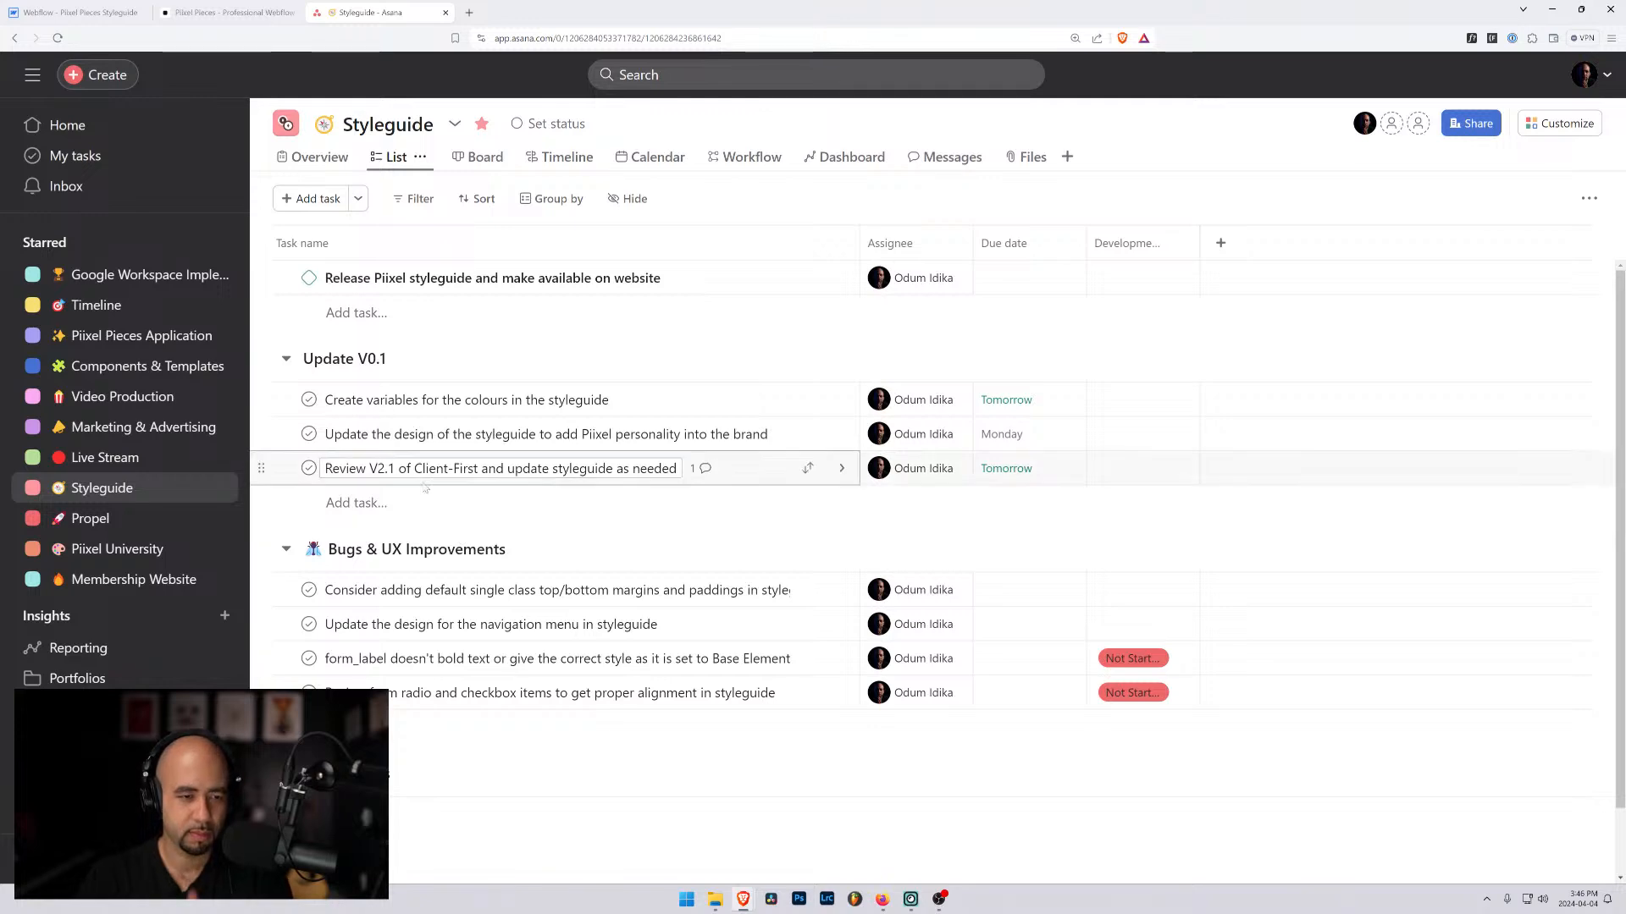
Step: Look at the Piixel Pieces website, open the Home page of the Webflow styleguide project to review it, and return to the Asana project
click(233, 11)
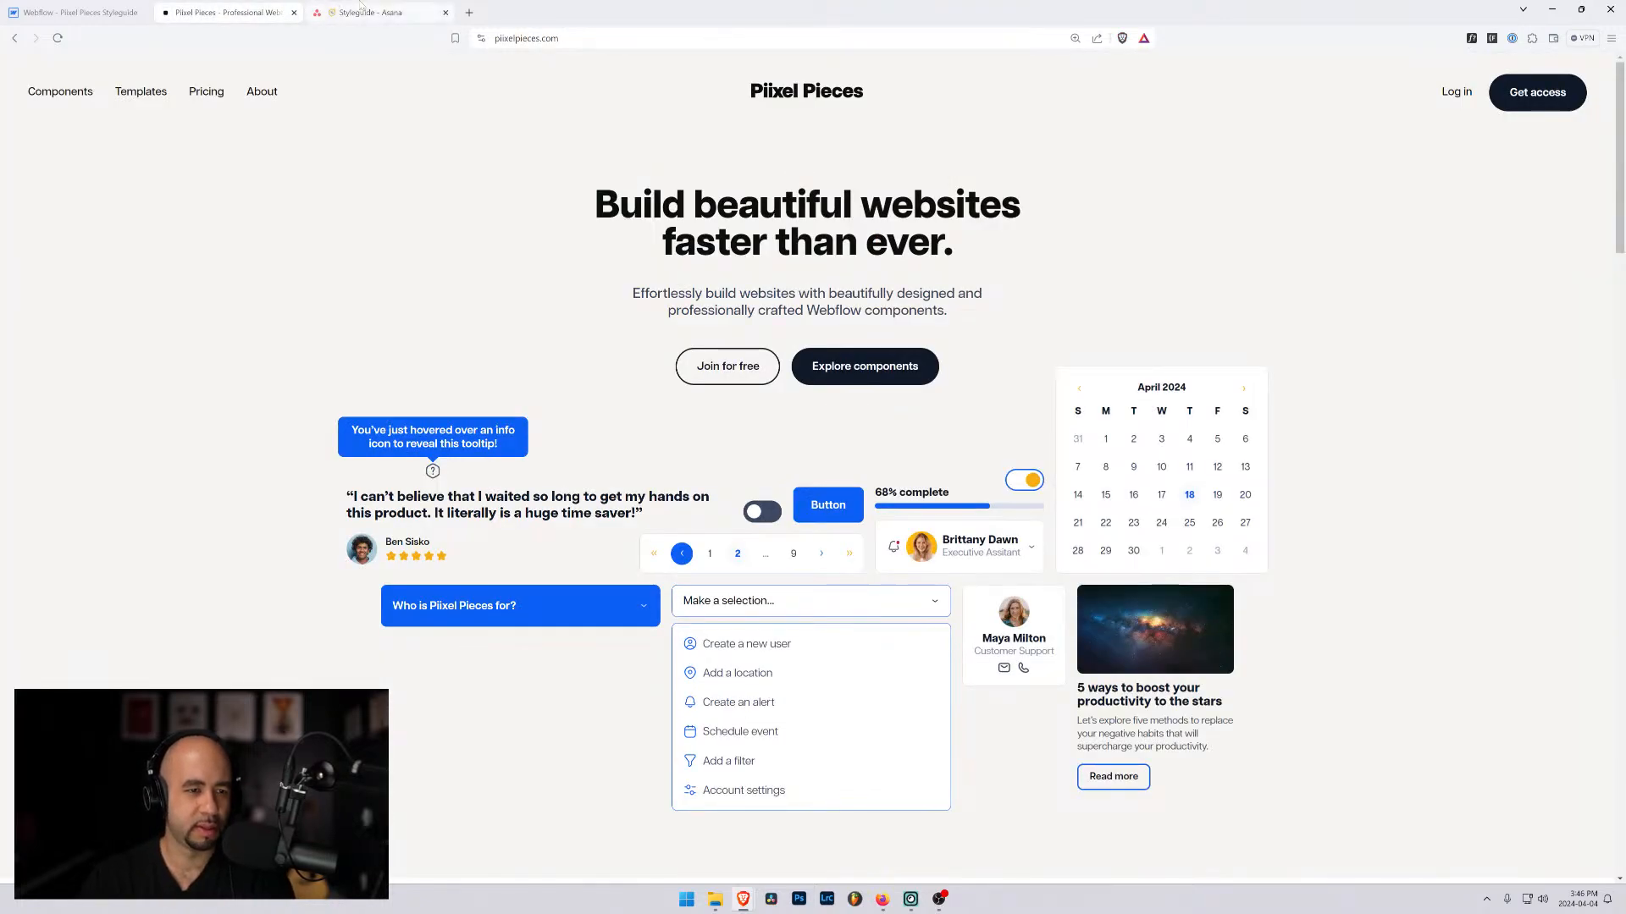
click(34, 7)
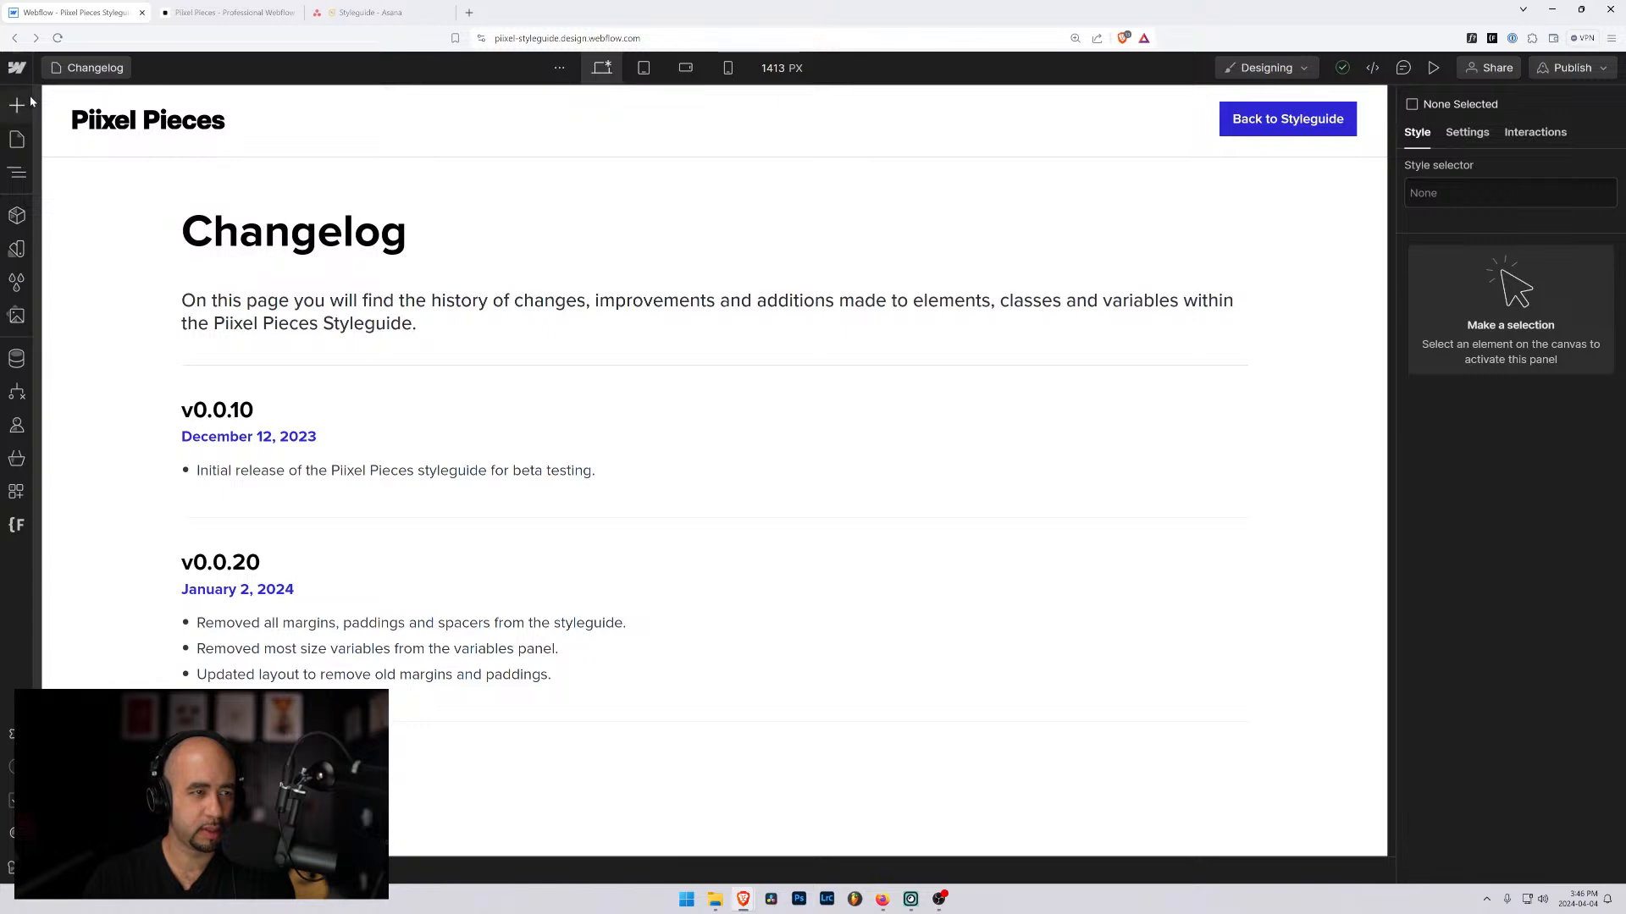
click(17, 142)
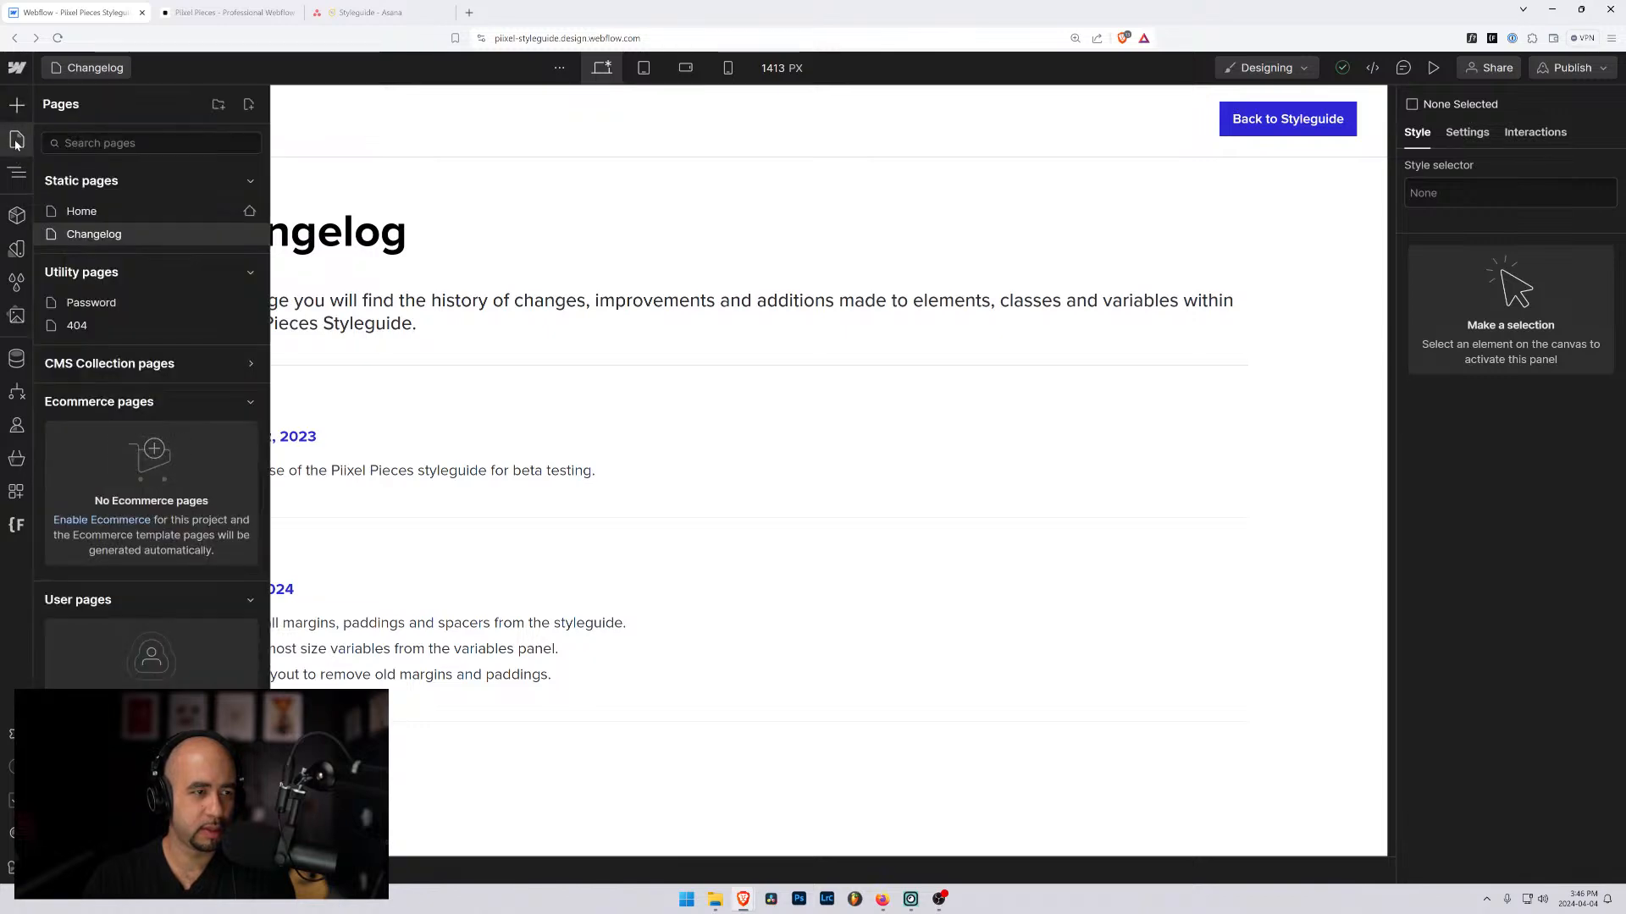
click(82, 211)
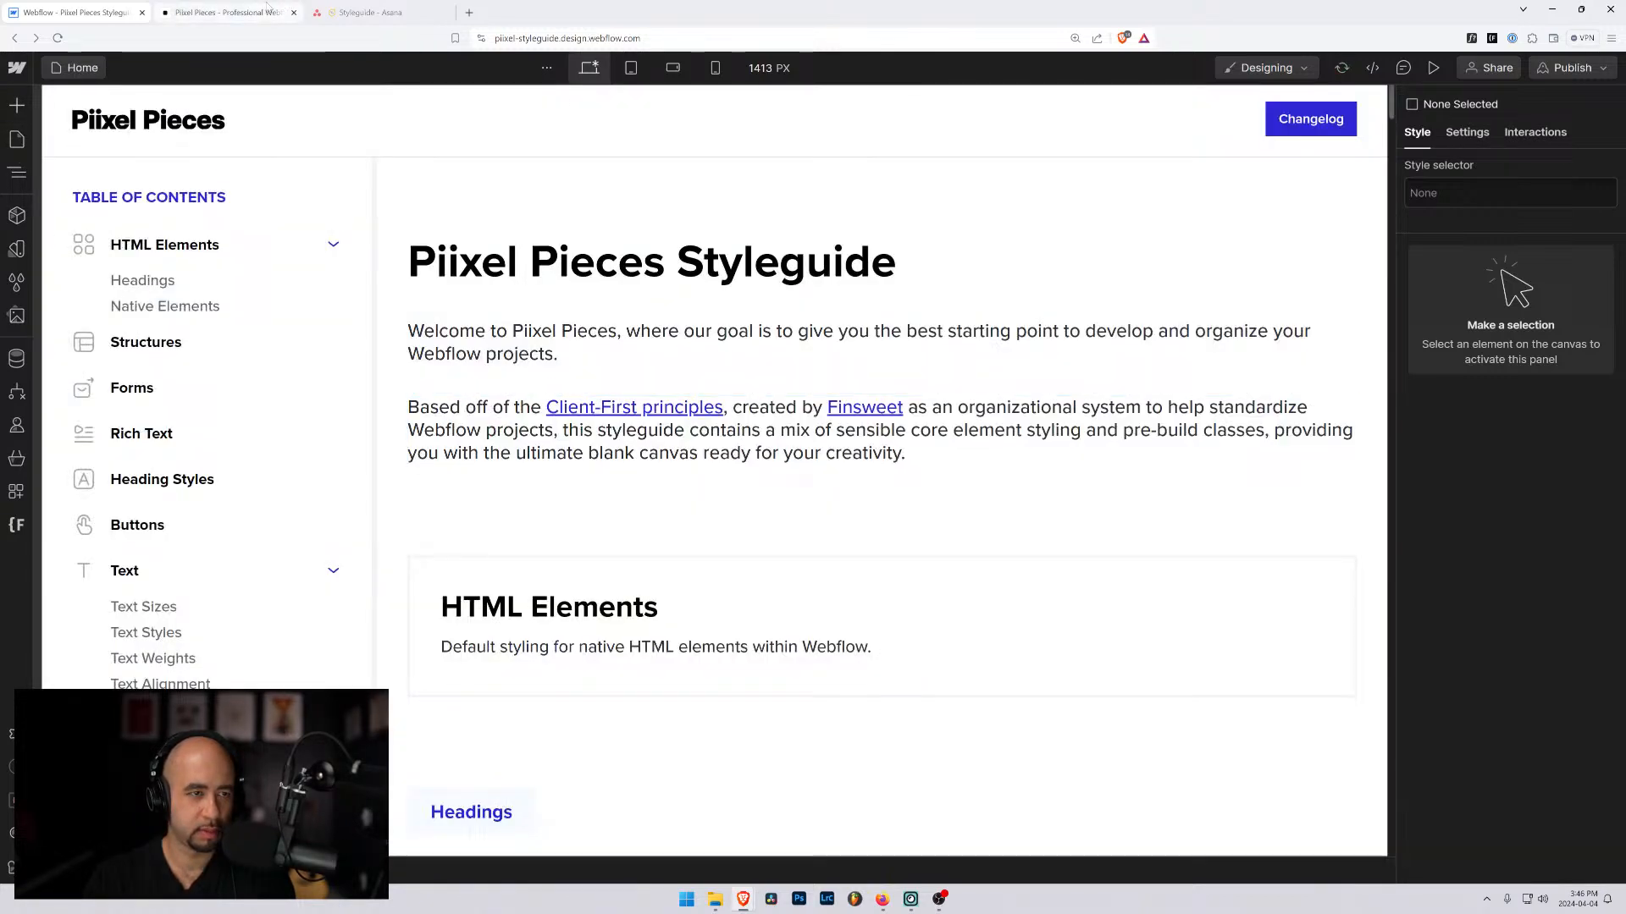
click(364, 12)
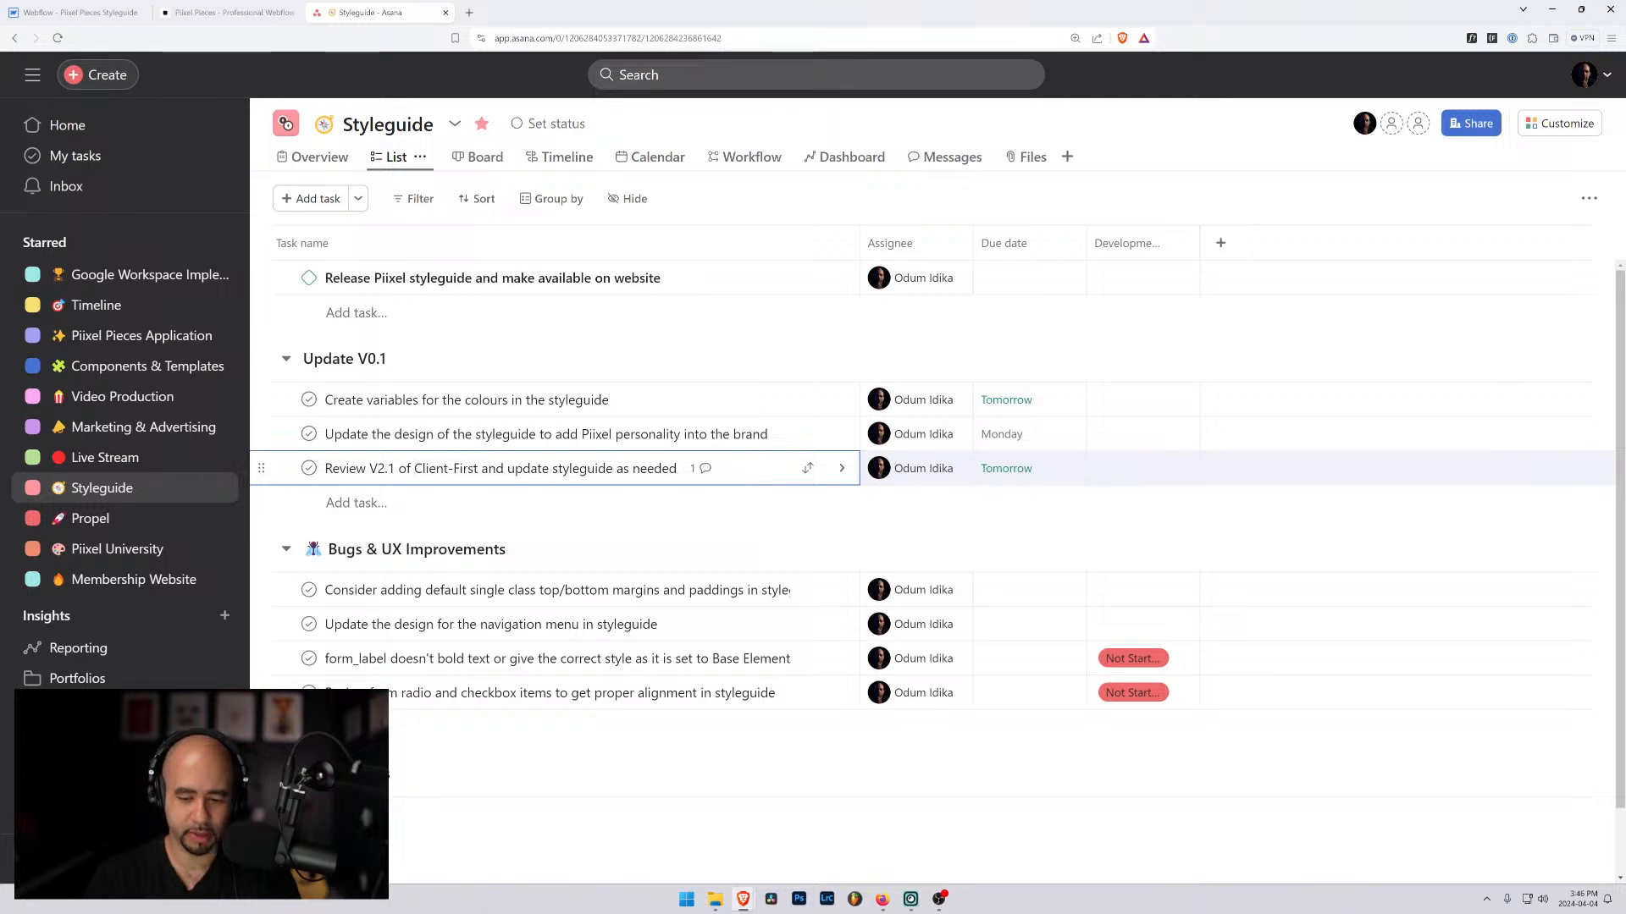
Step: Add the task "Create a stand alone homepage that showcase the purpose" below the Client-First review in Update V0.1, due April 6, 2024
key(Return)
text(Create a stan)
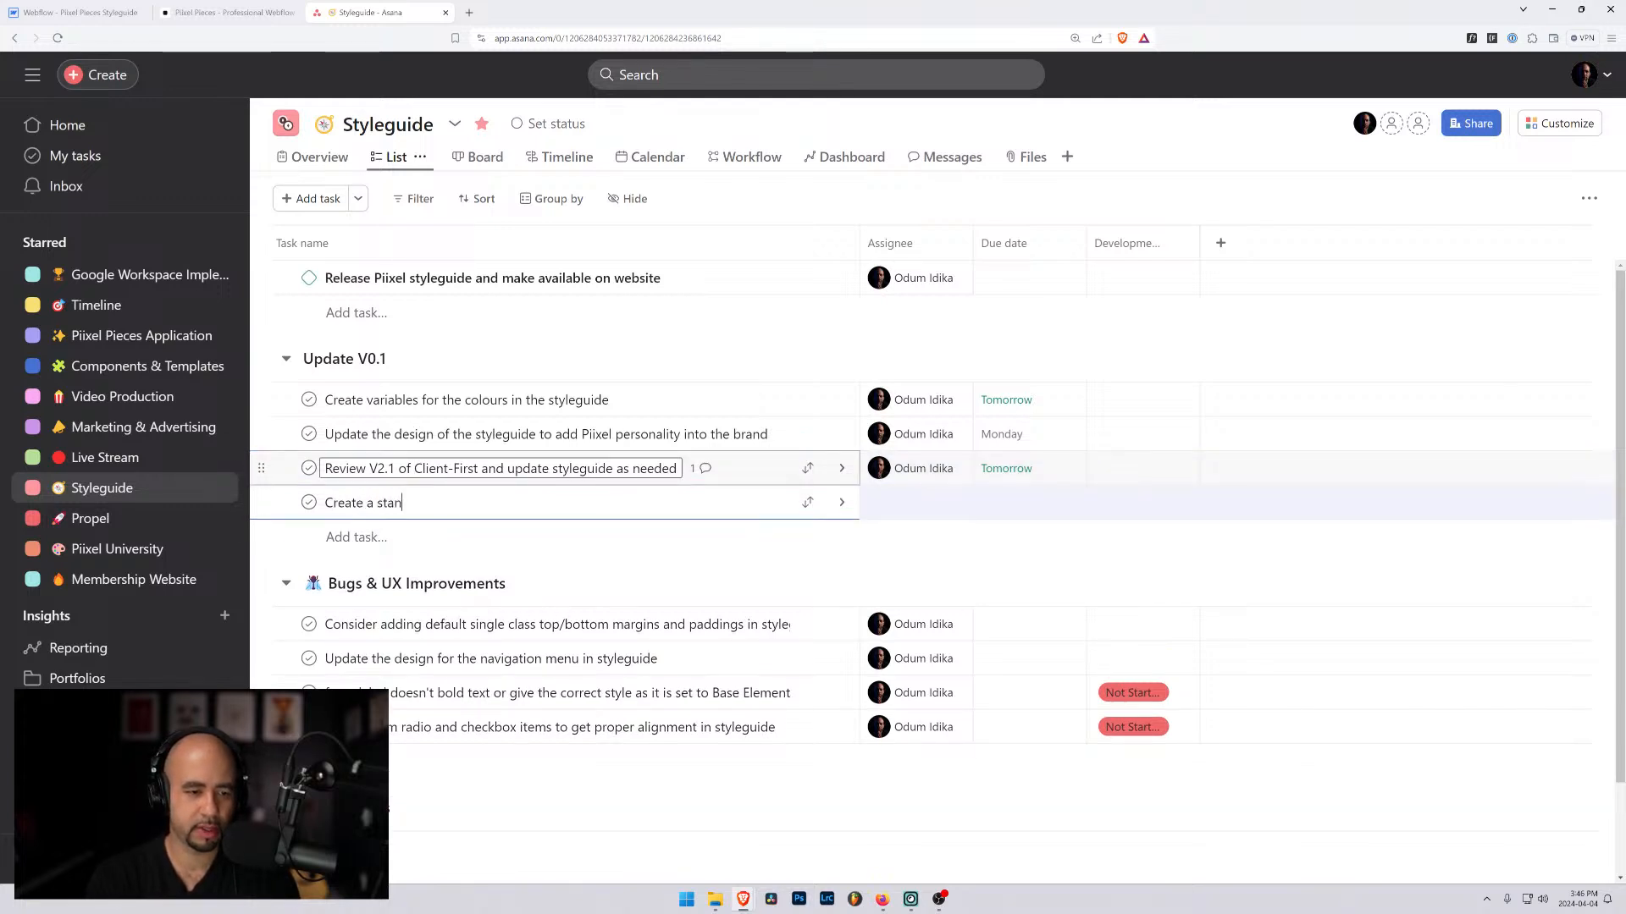
text(d along home)
text(homepage)
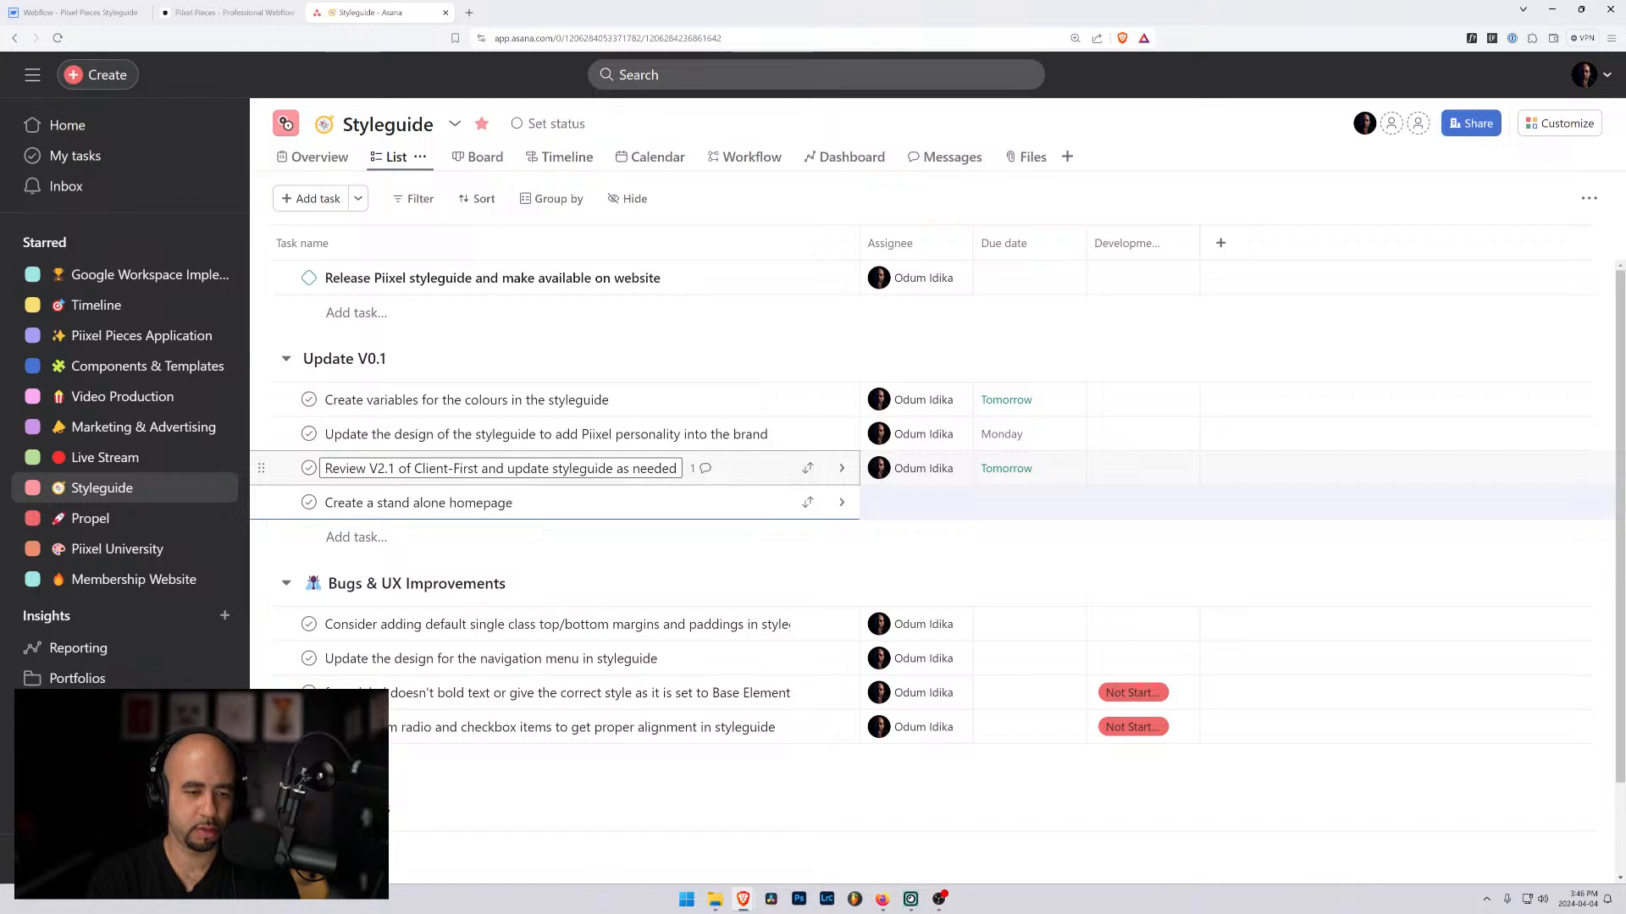
text( that showca)
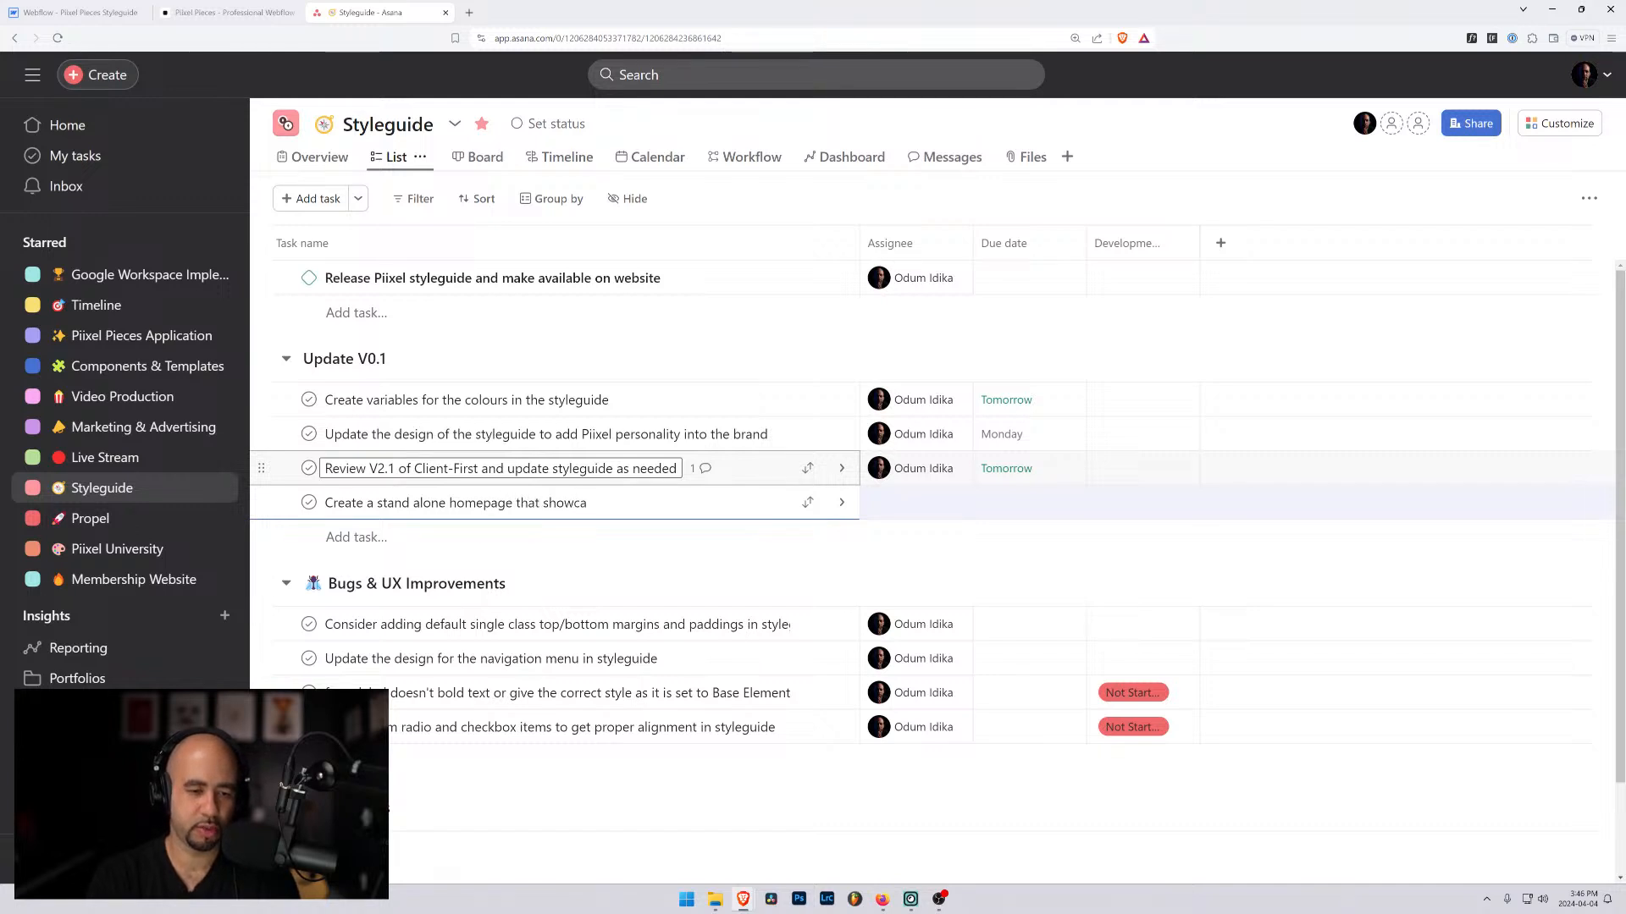
text(se the)
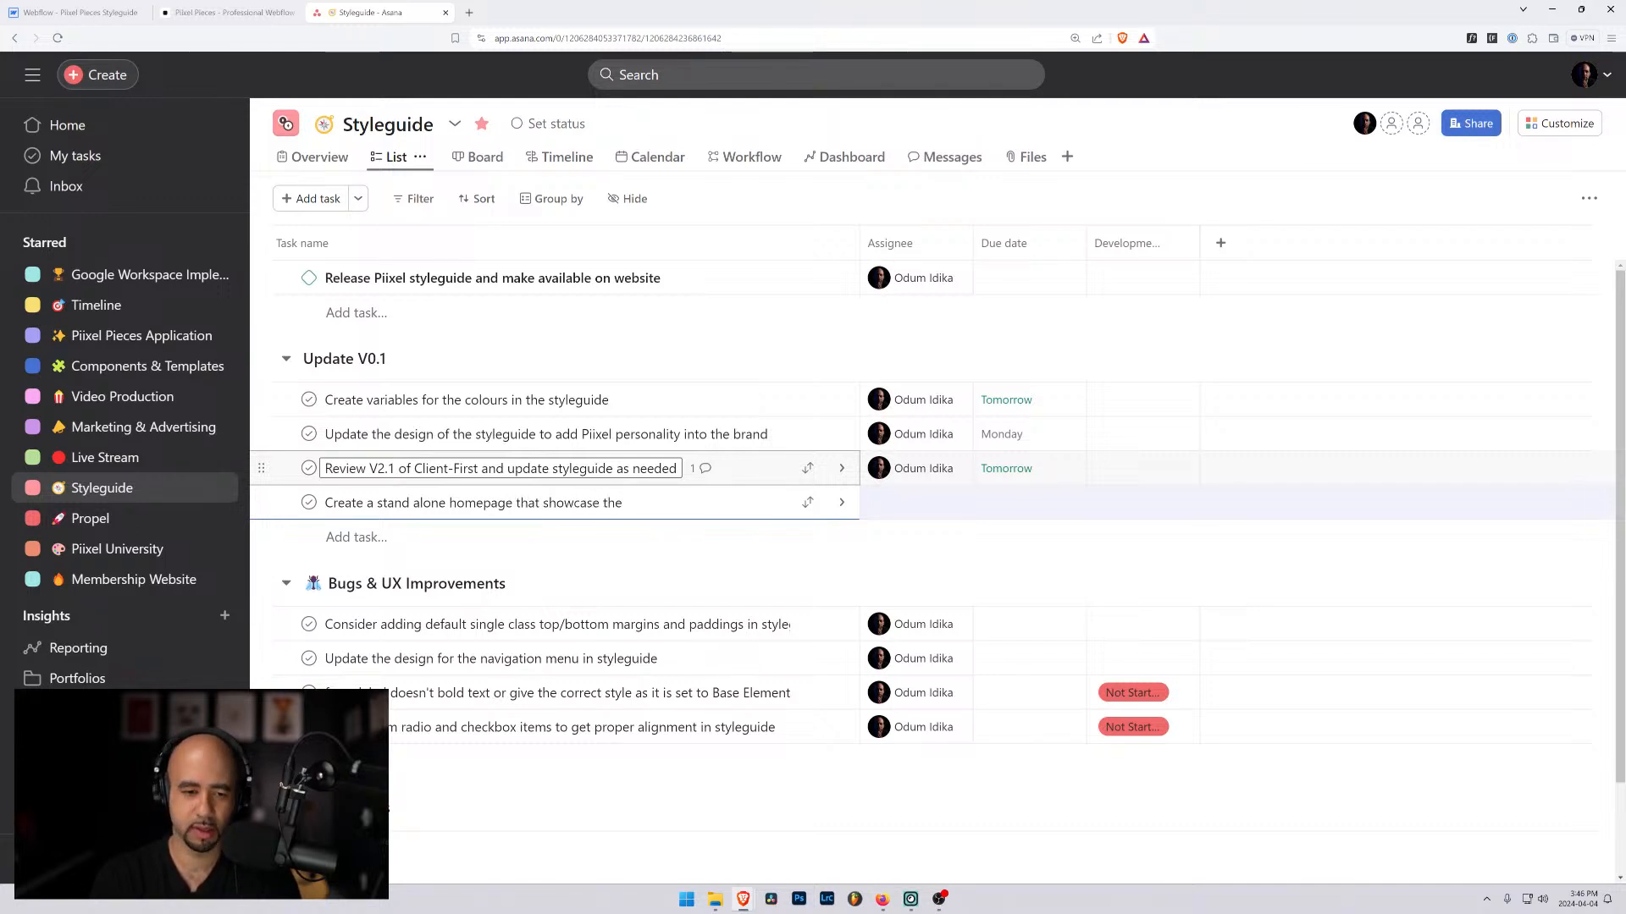
text( prup)
key(BackSpace)
text(urpose)
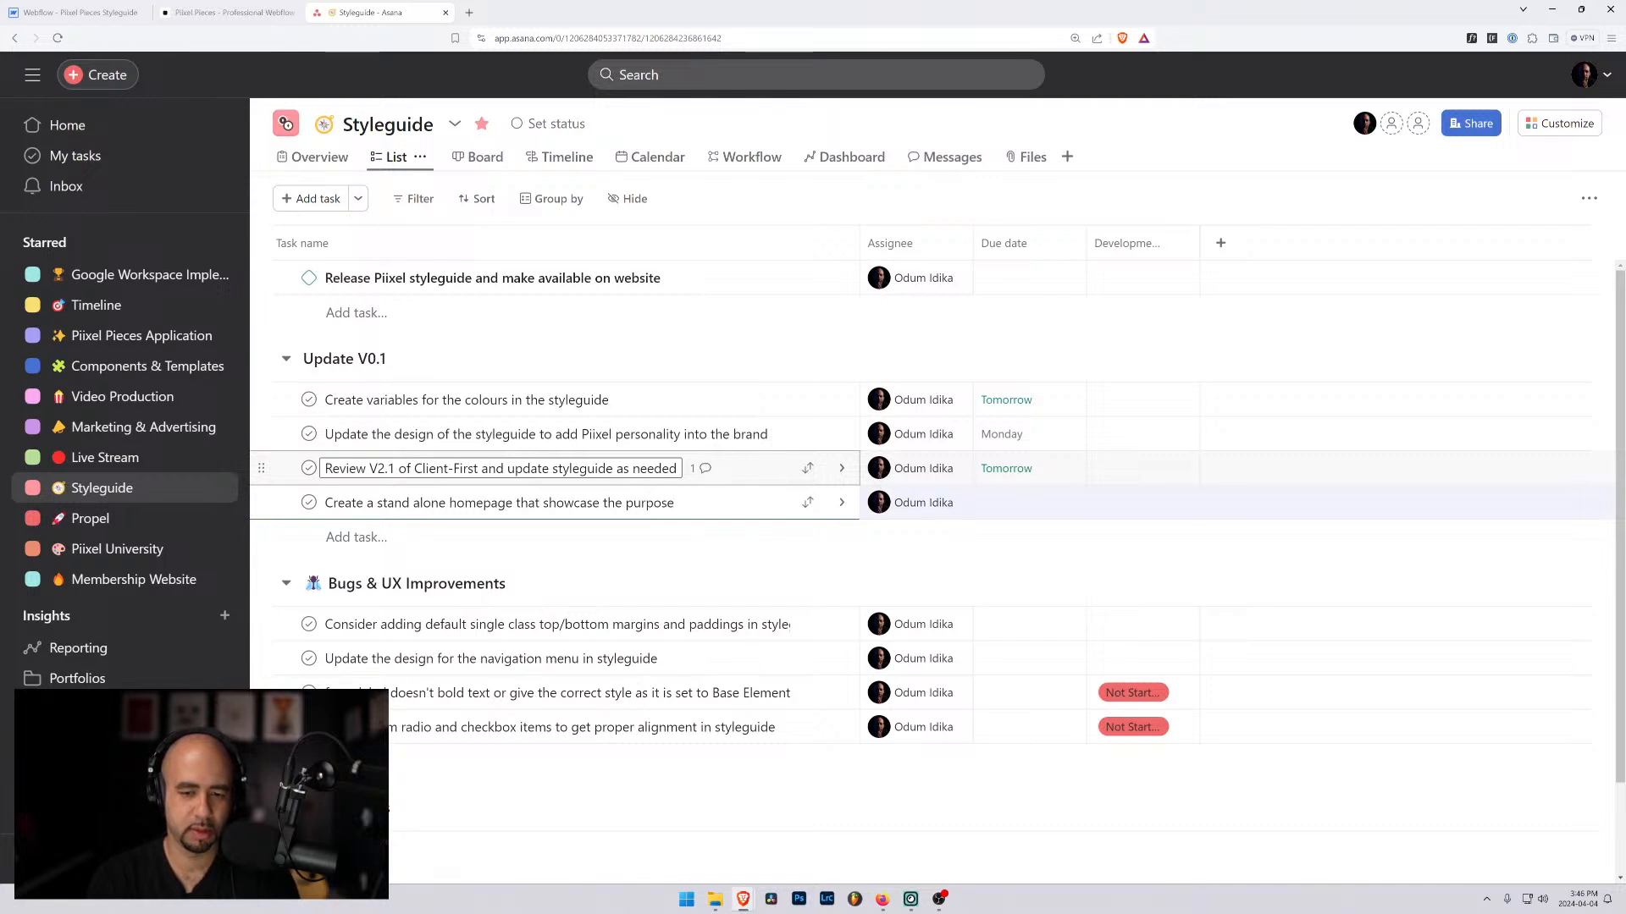
click(995, 502)
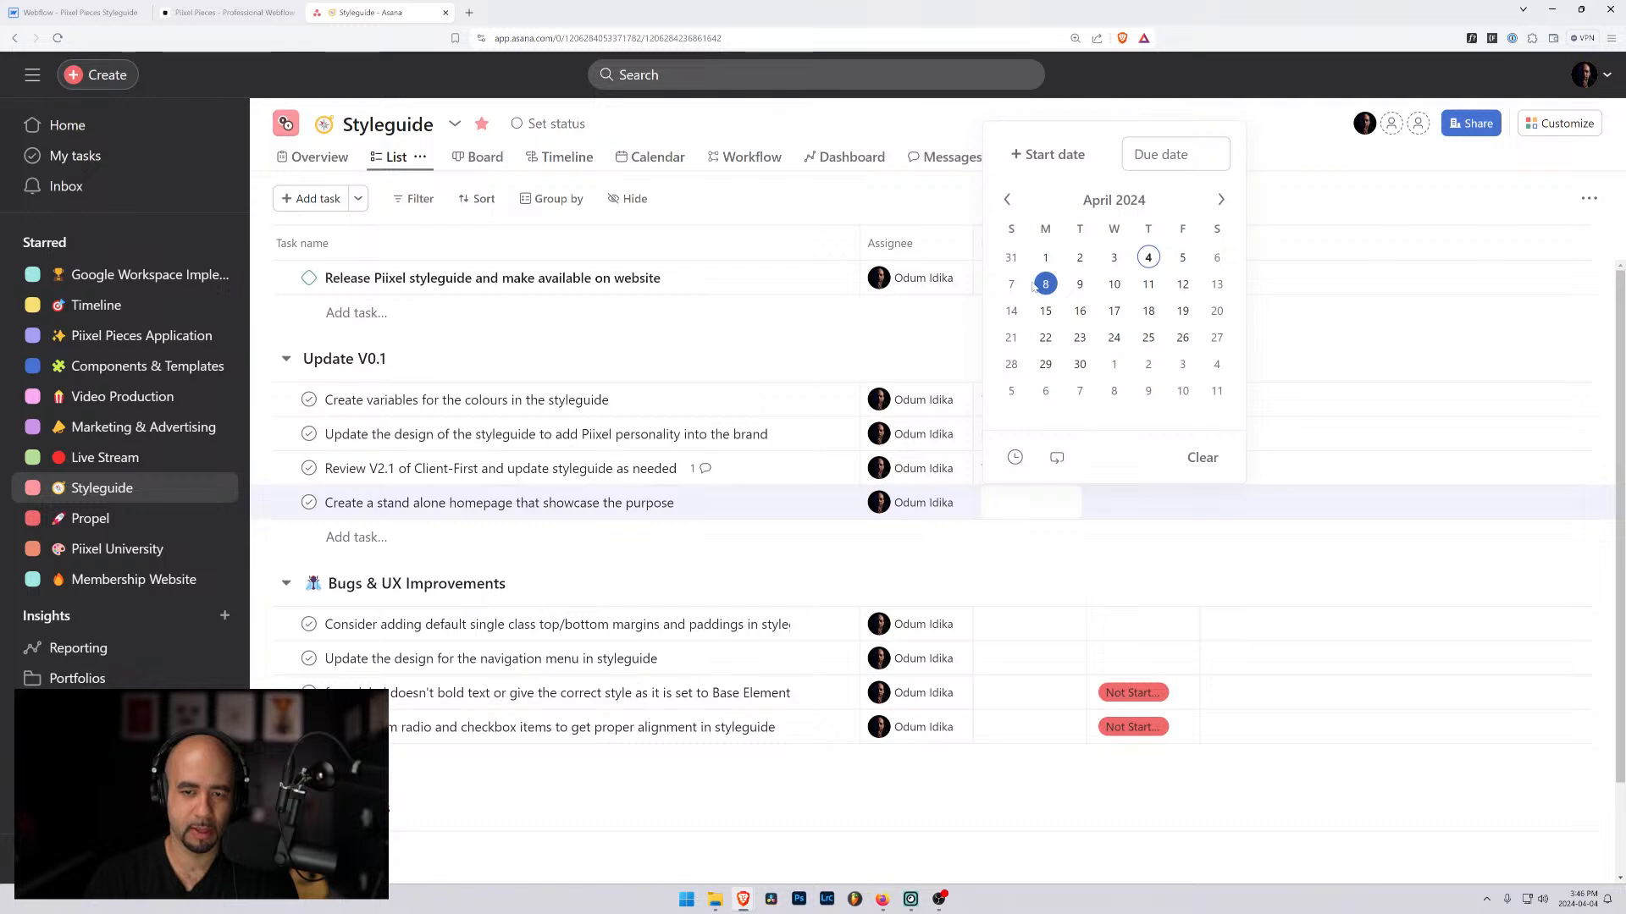
click(1217, 258)
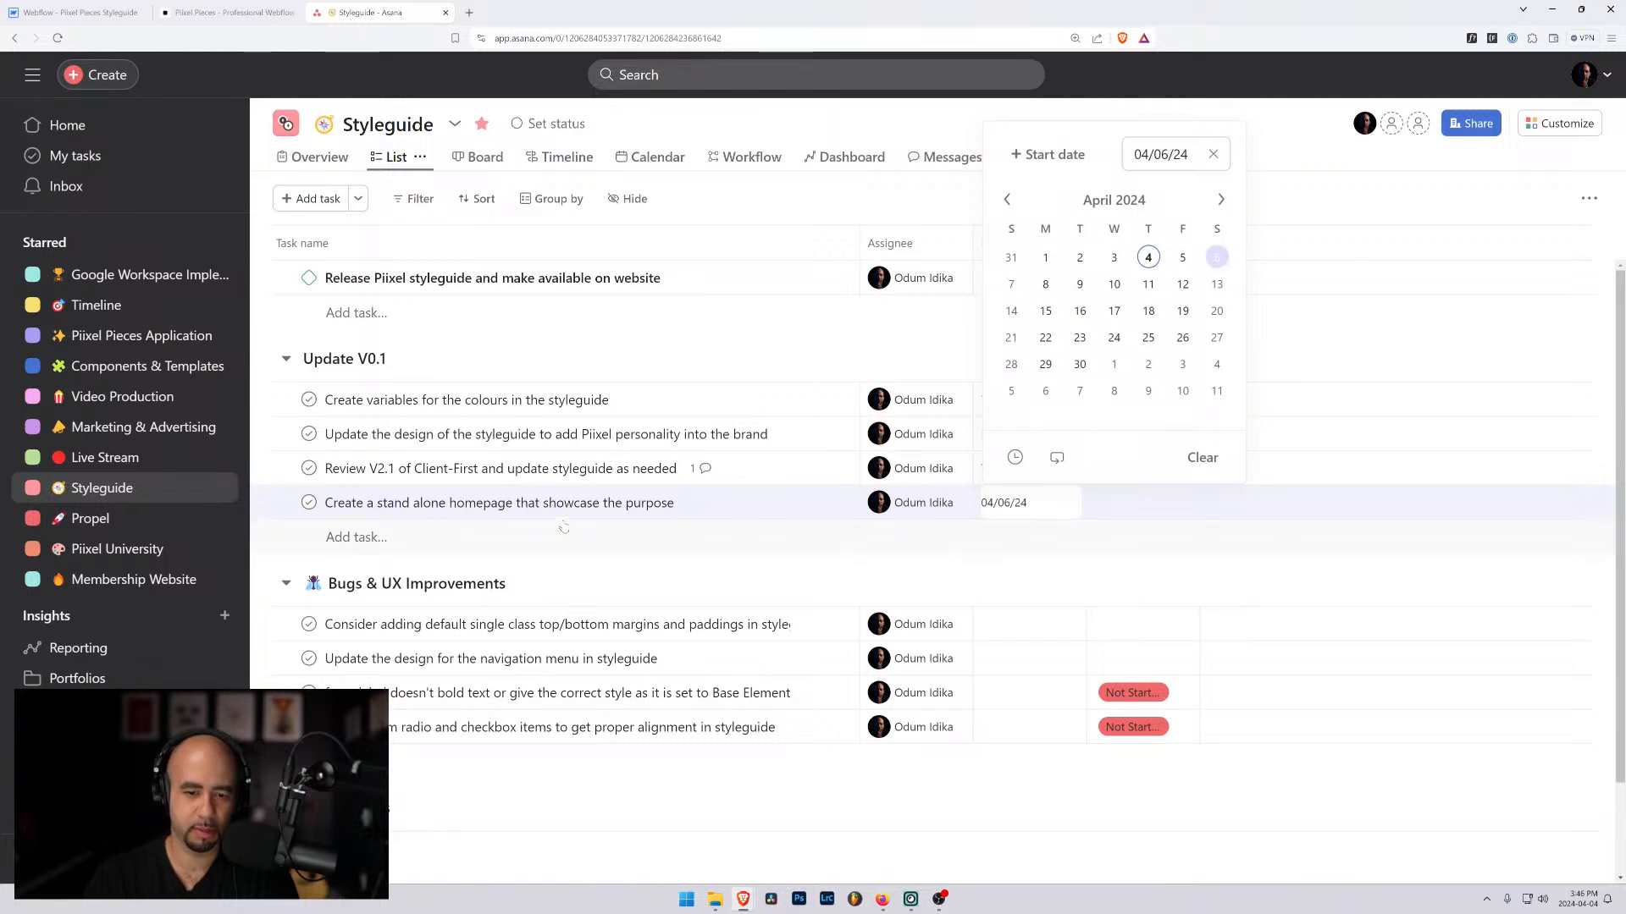
Step: Add the task "Move the actual styles into a unpublished page" below the stand alone homepage task
click(508, 503)
key(Return)
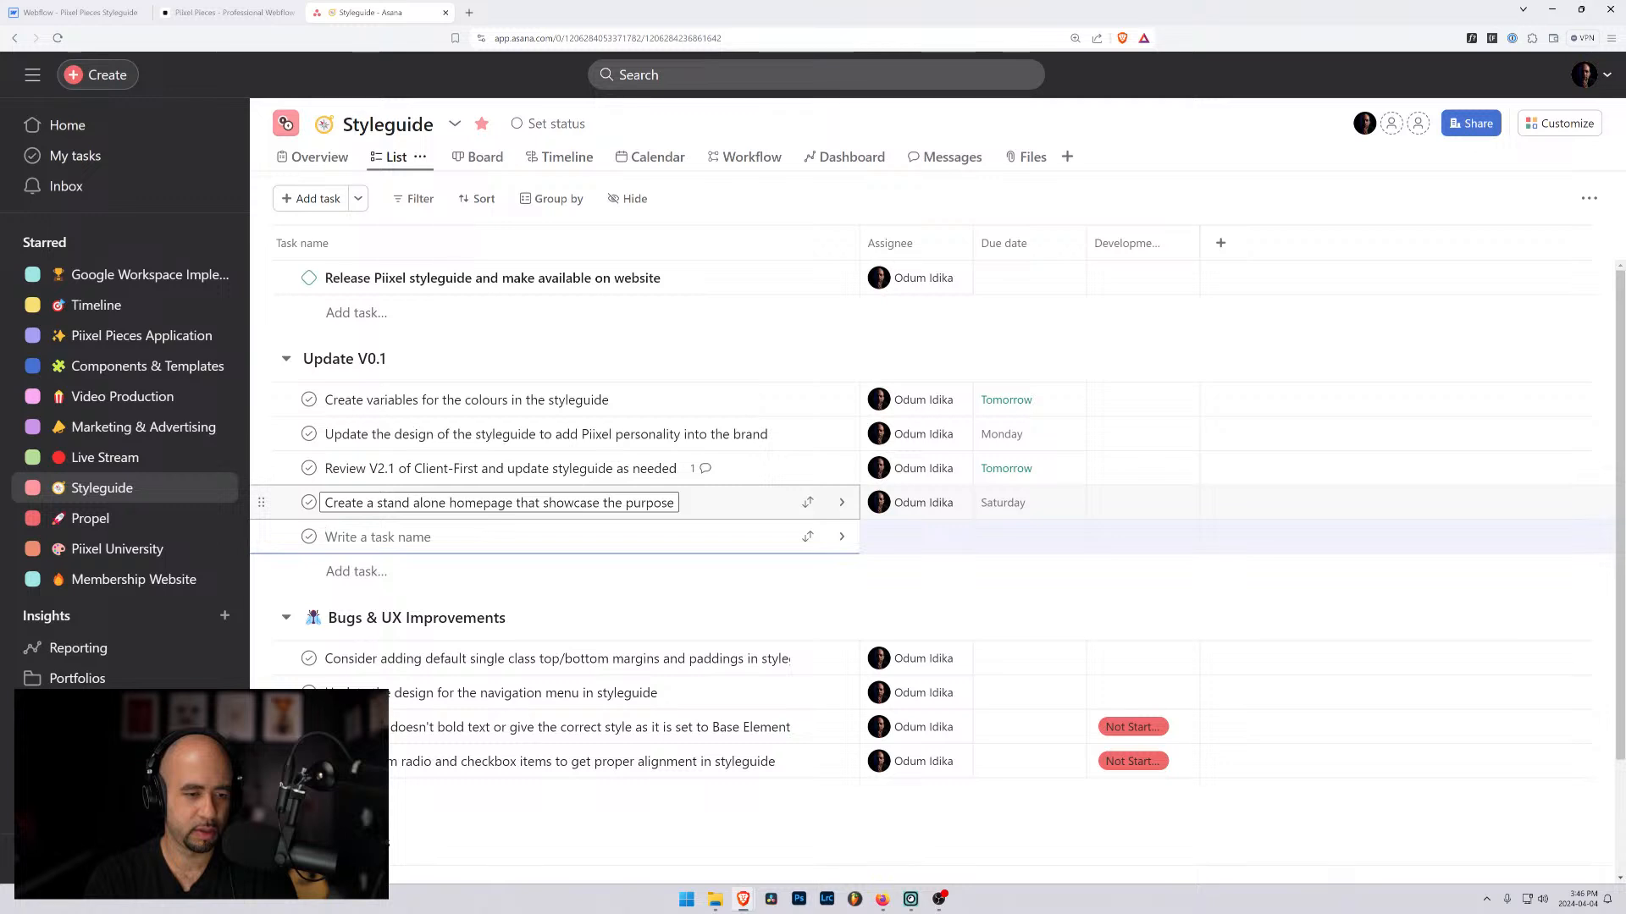
text(Move the )
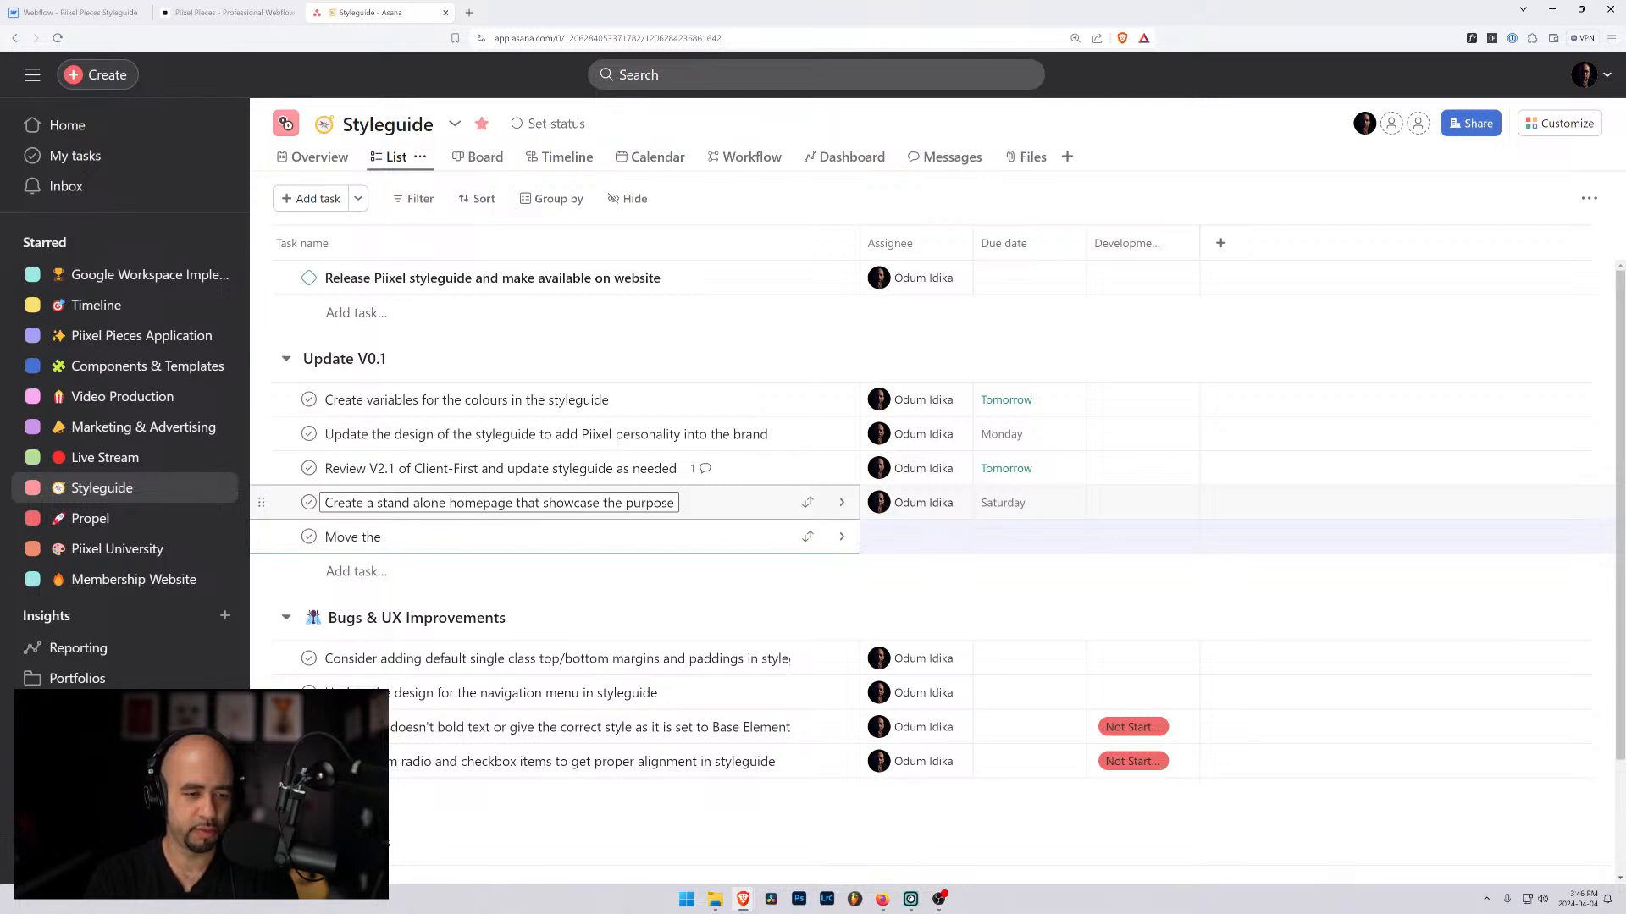
text(actual)
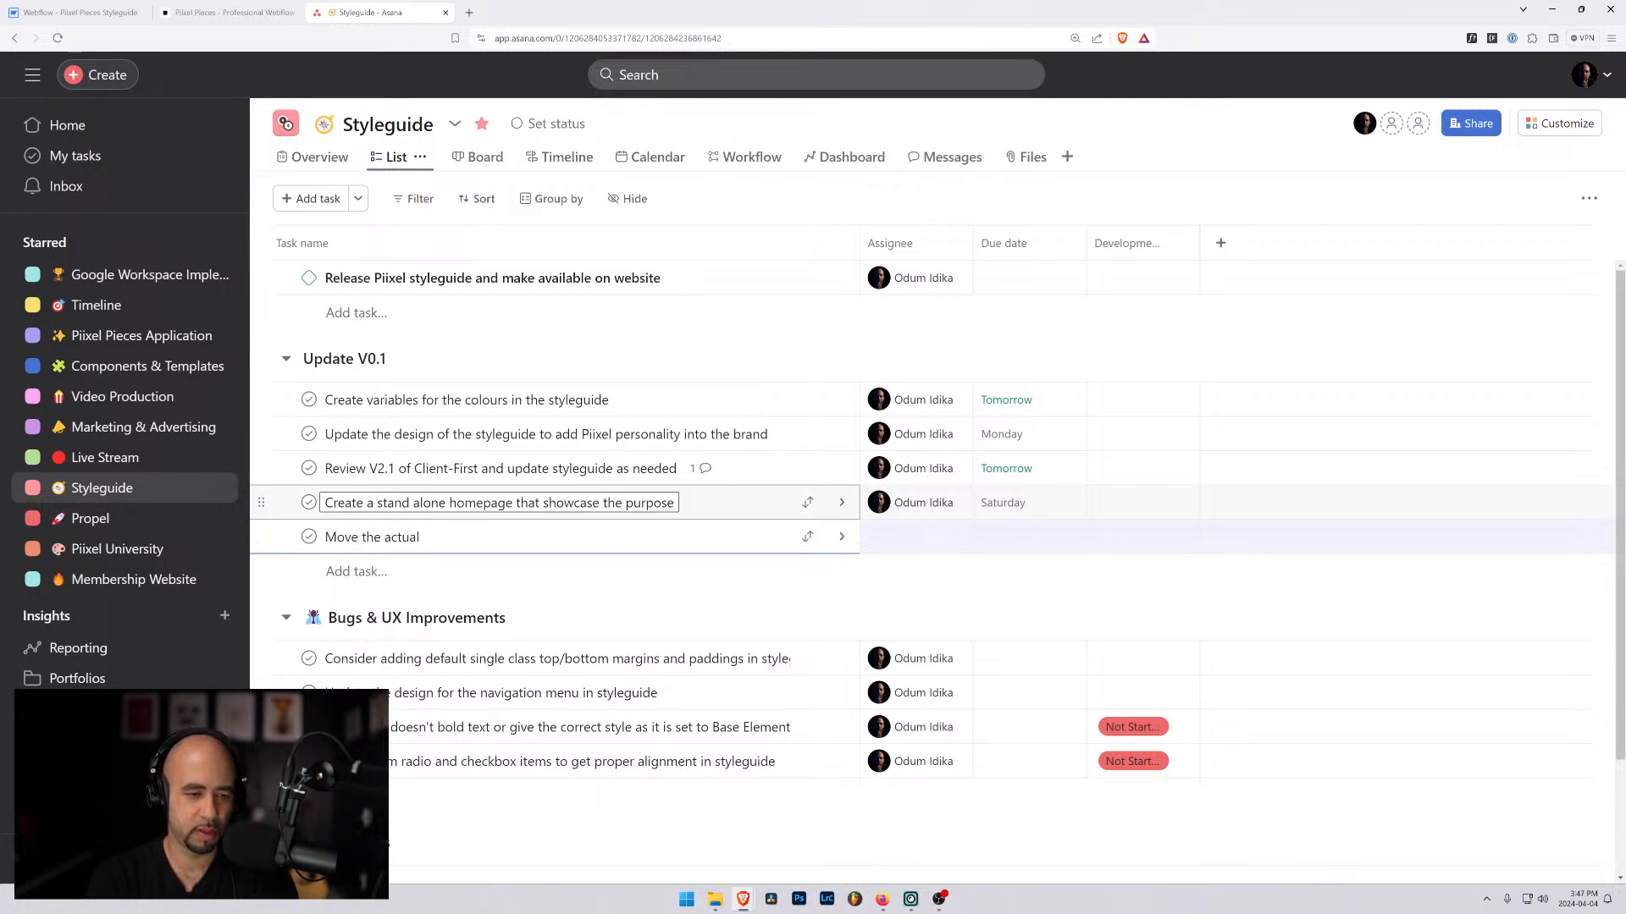
text( stylse)
key(BackSpace)
key(BackSpace)
text(es)
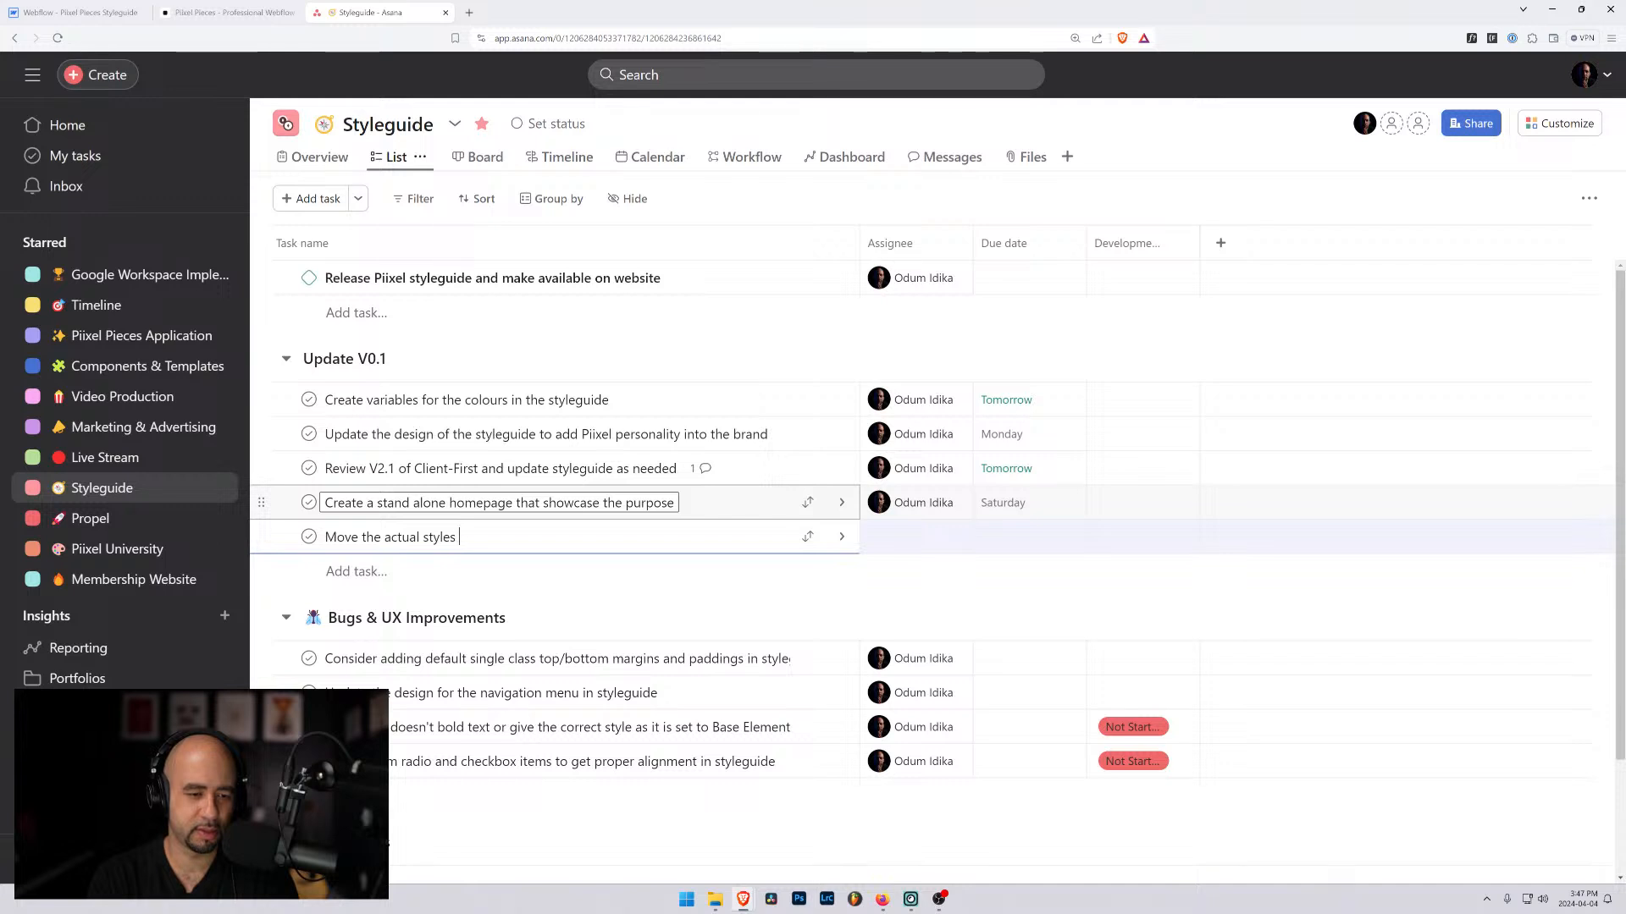
text( into a)
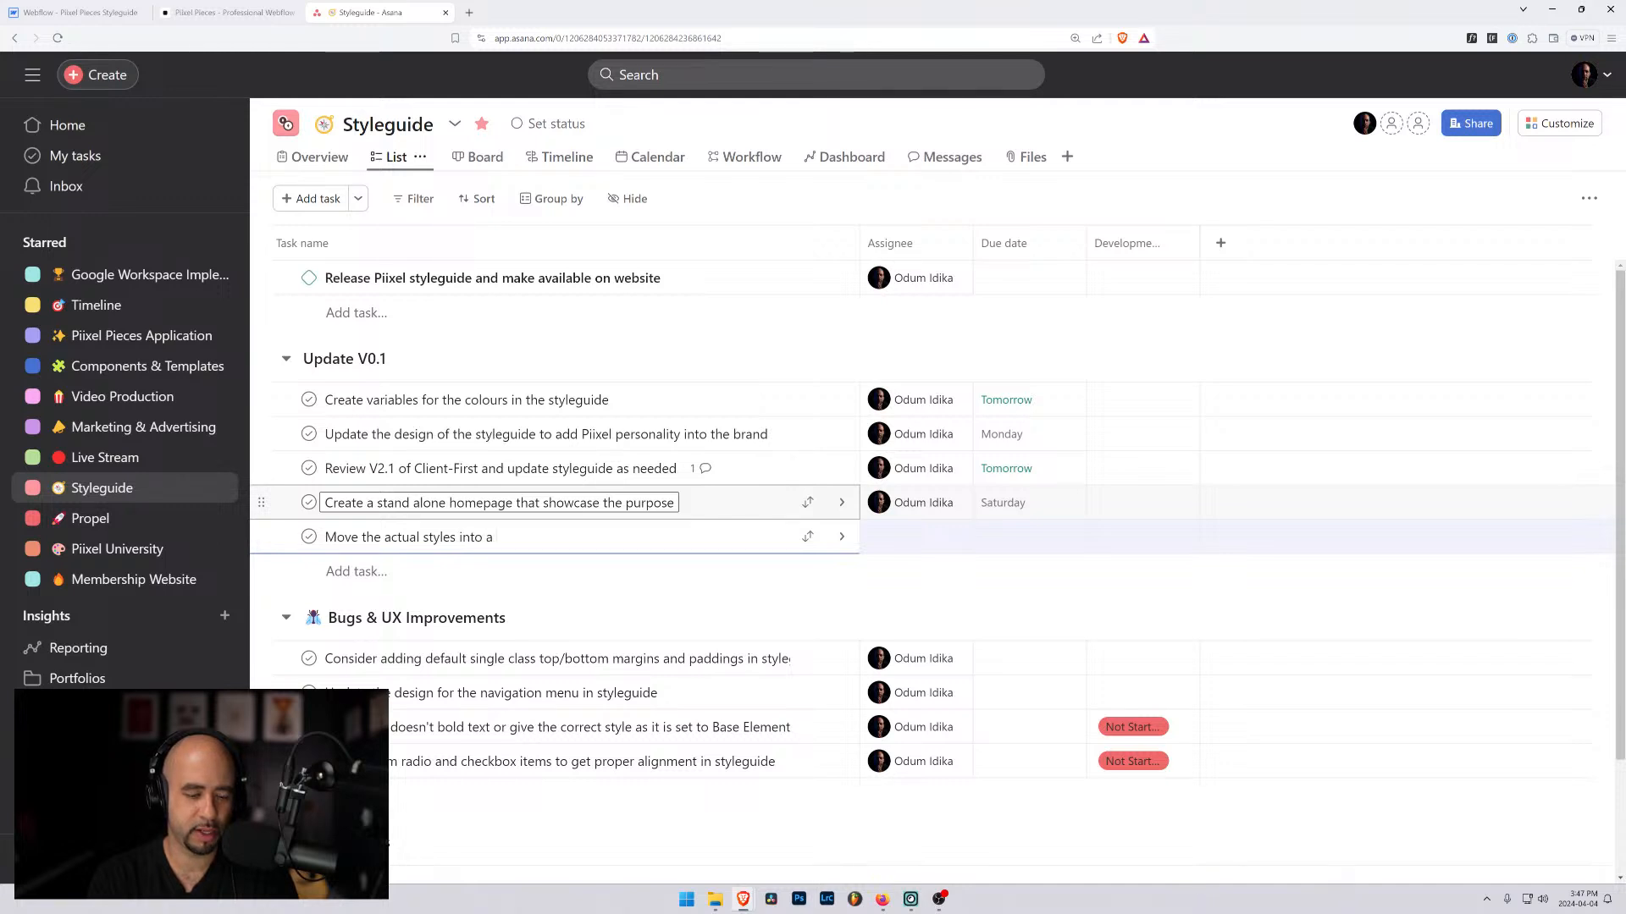
text( unpublis)
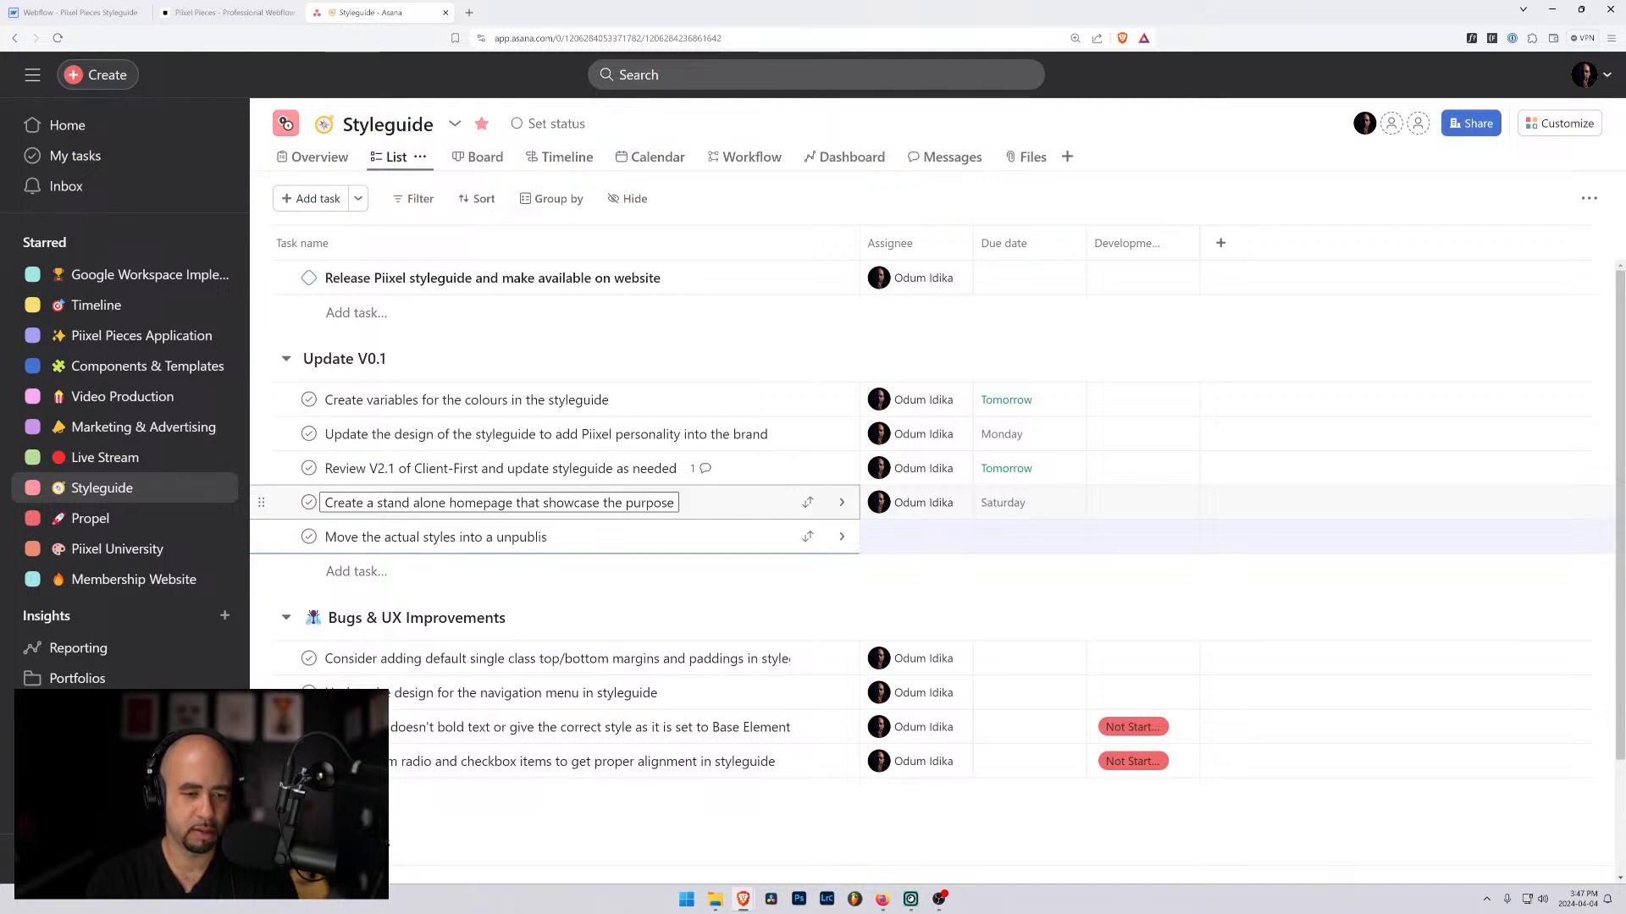
text(hed page)
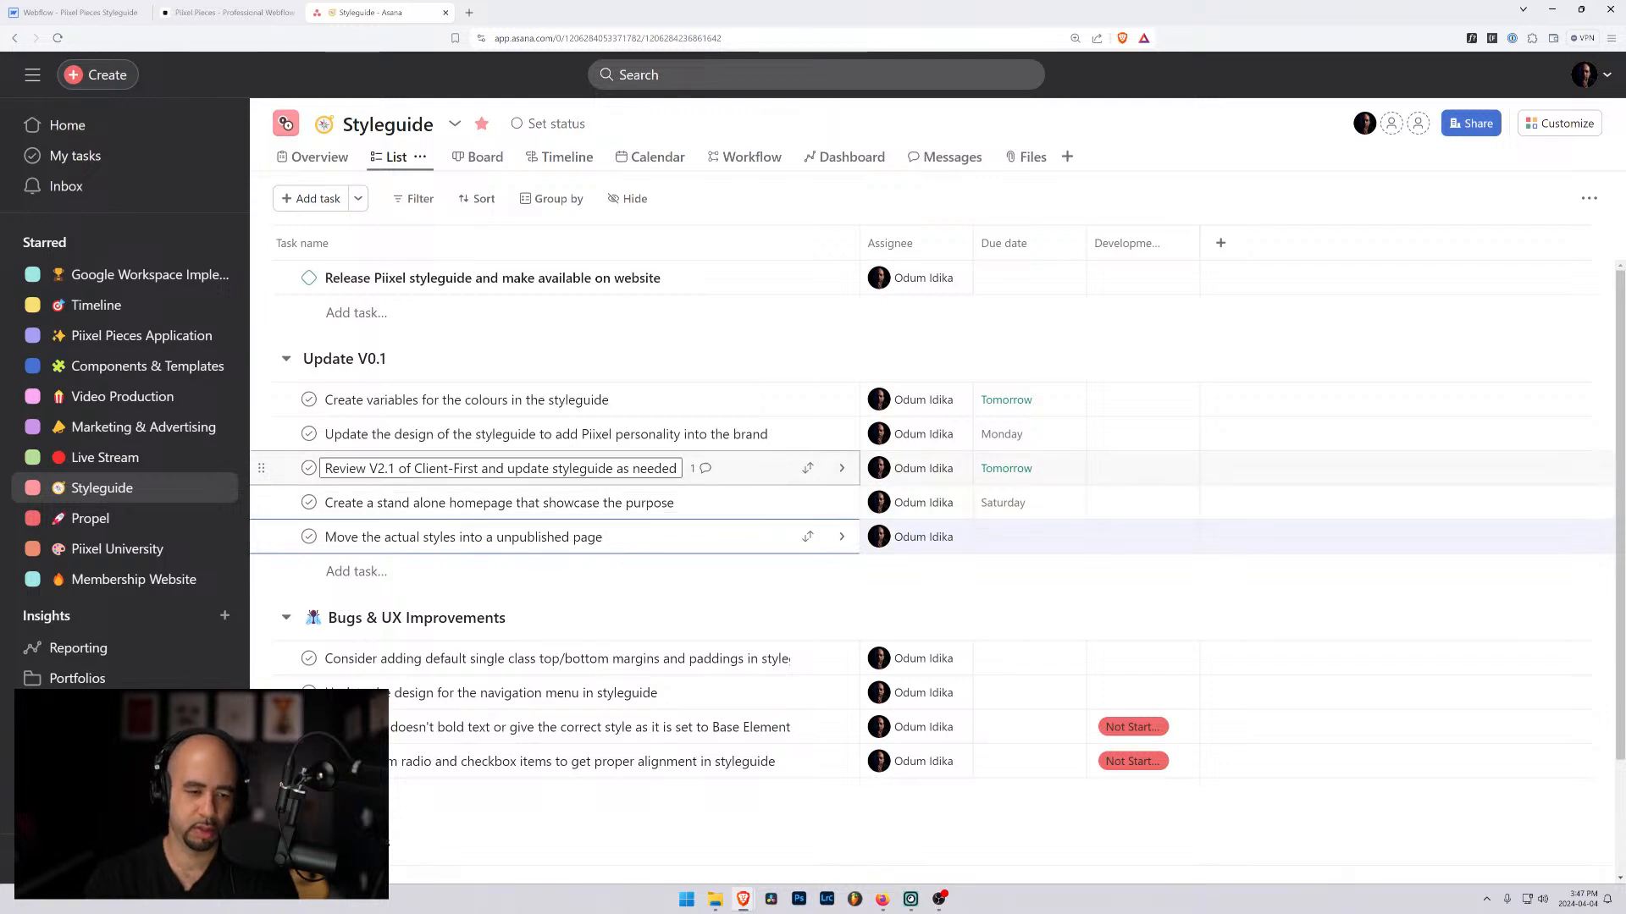
Step: Set the due date of the unpublished page task to Sunday, April 7, 2024
click(1008, 537)
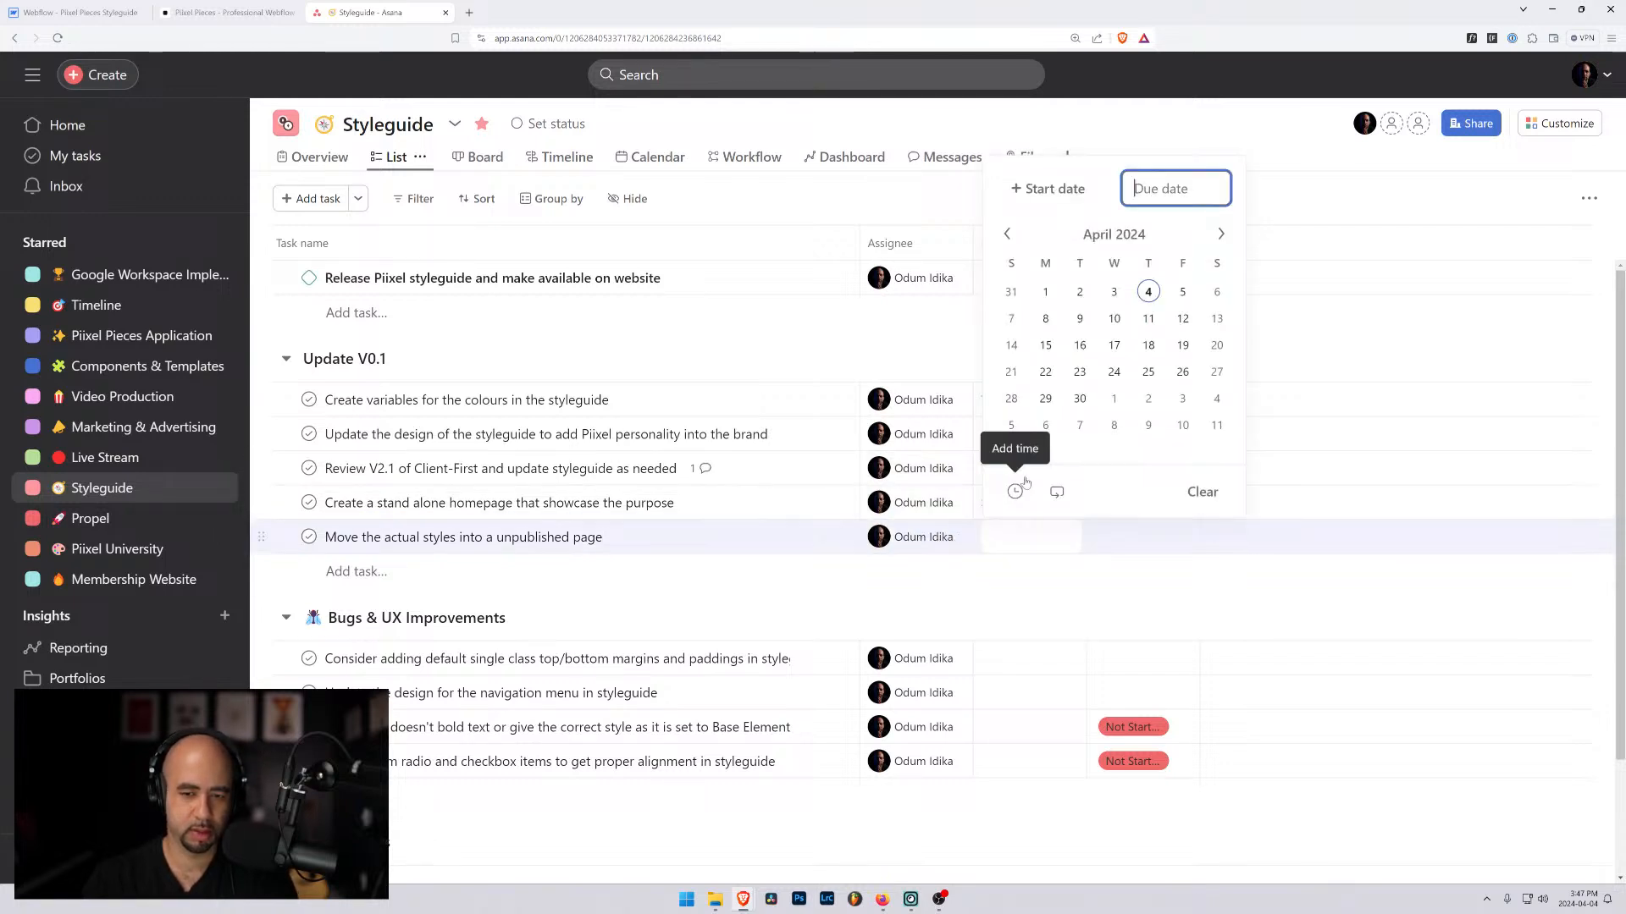
click(1011, 318)
key(Escape)
Step: Add the task "Create a starting point page that is ready to have components added to" at the end of the Update V0.1 section
key(Return)
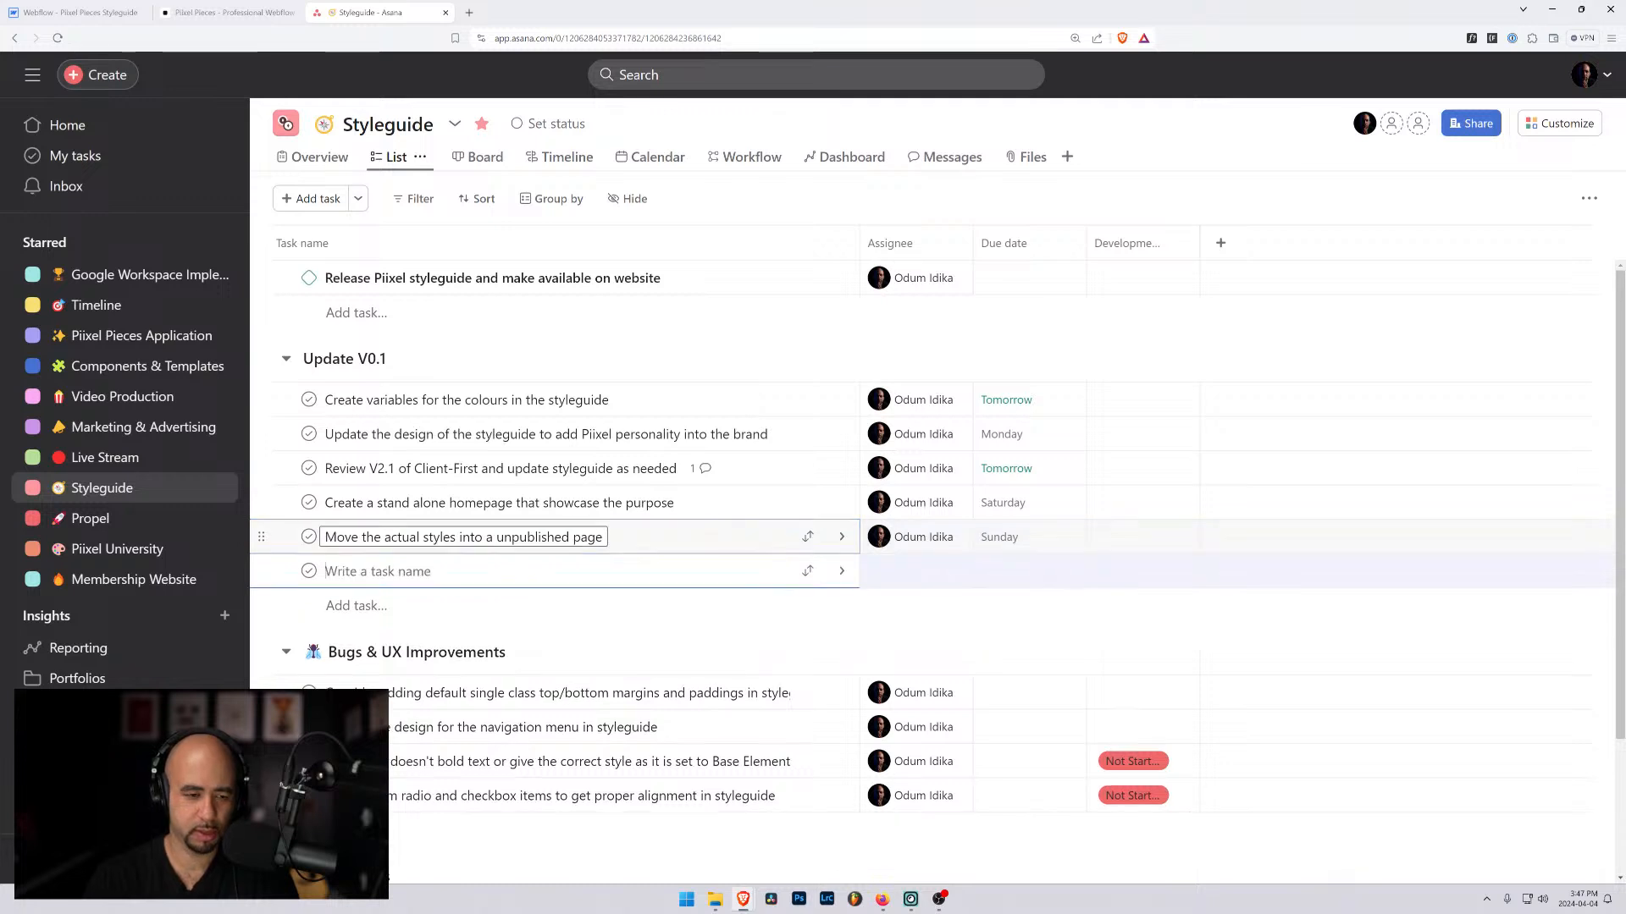
text(Create a)
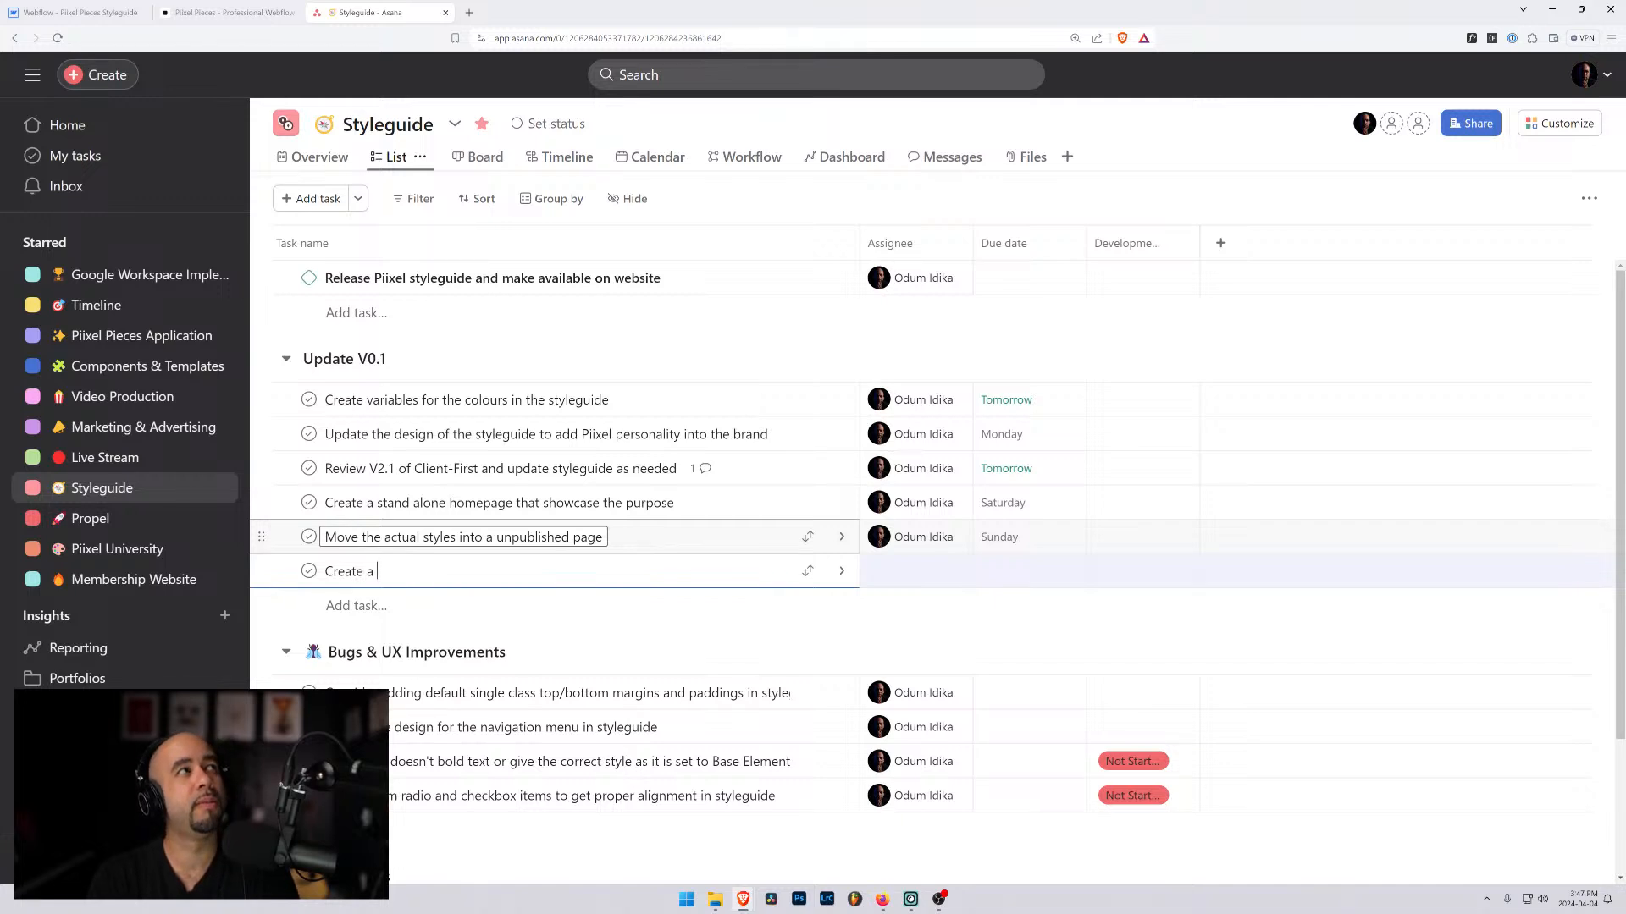
text(starting )
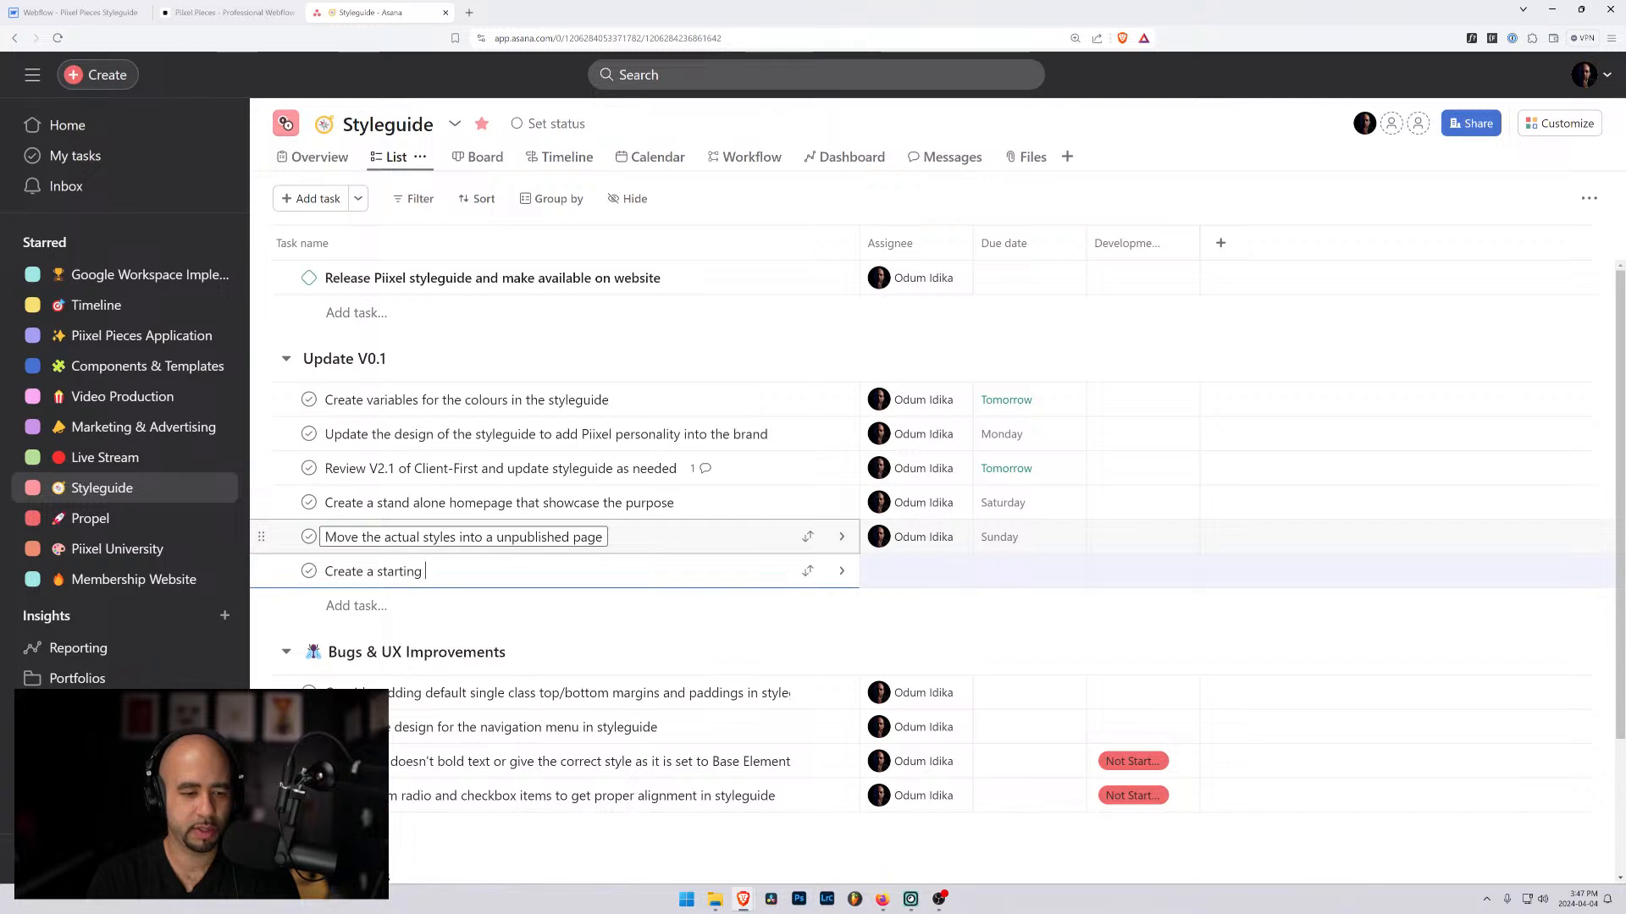
text(point page for)
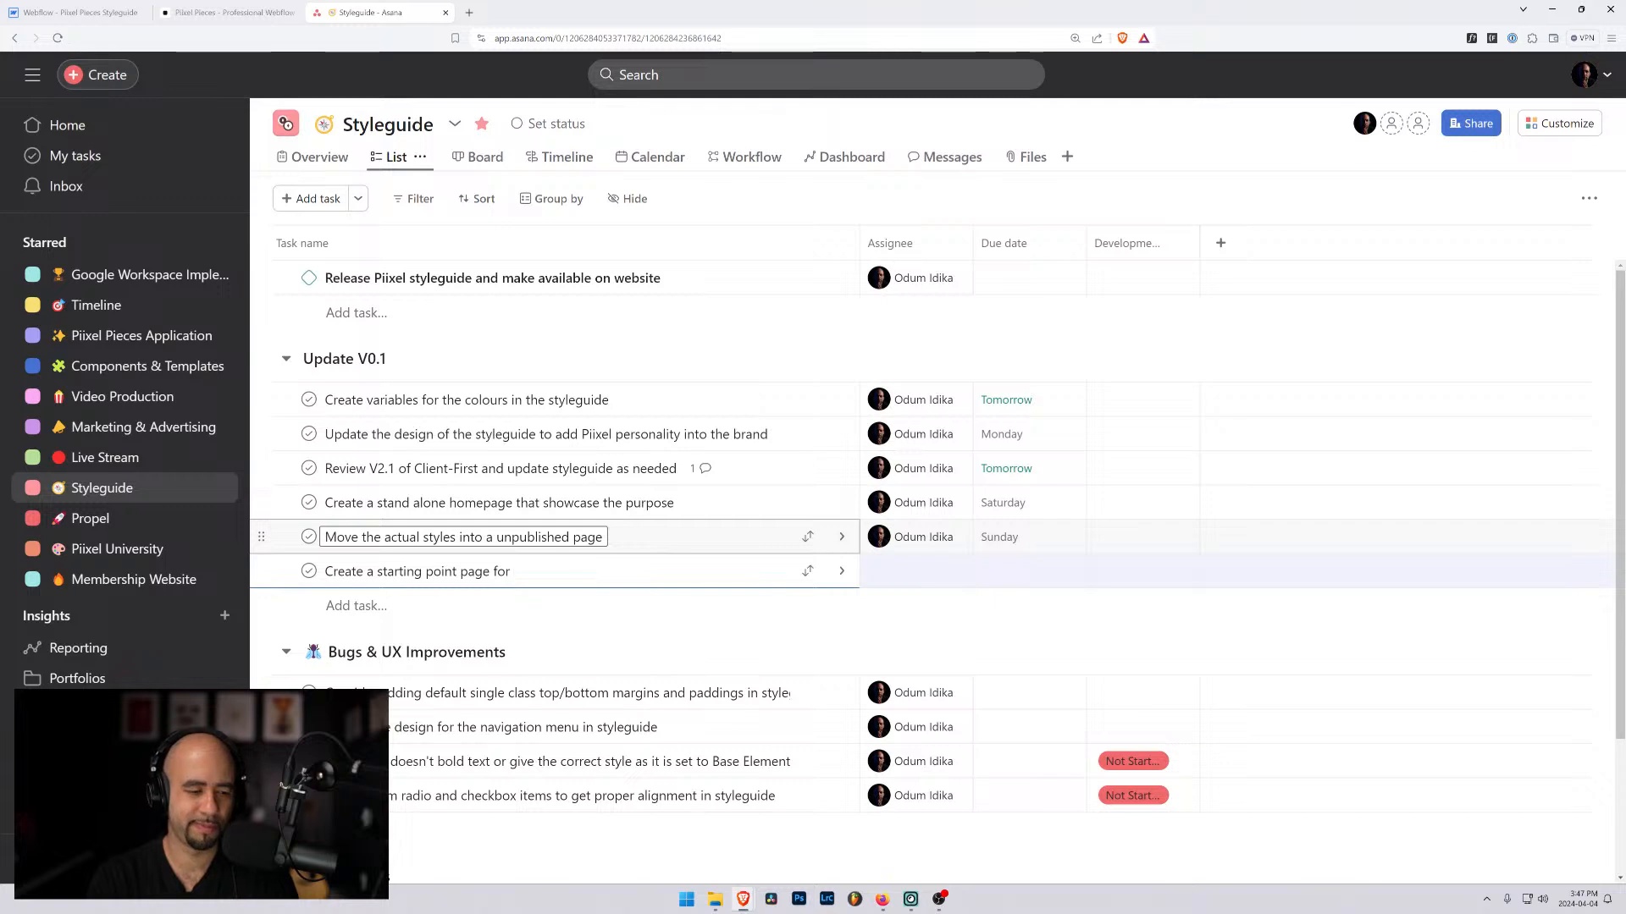
key(ctrl+shift+Left)
key(ctrl+shift+Left)
key(ctrl+shift+Left)
key(ctrl+shift+Left)
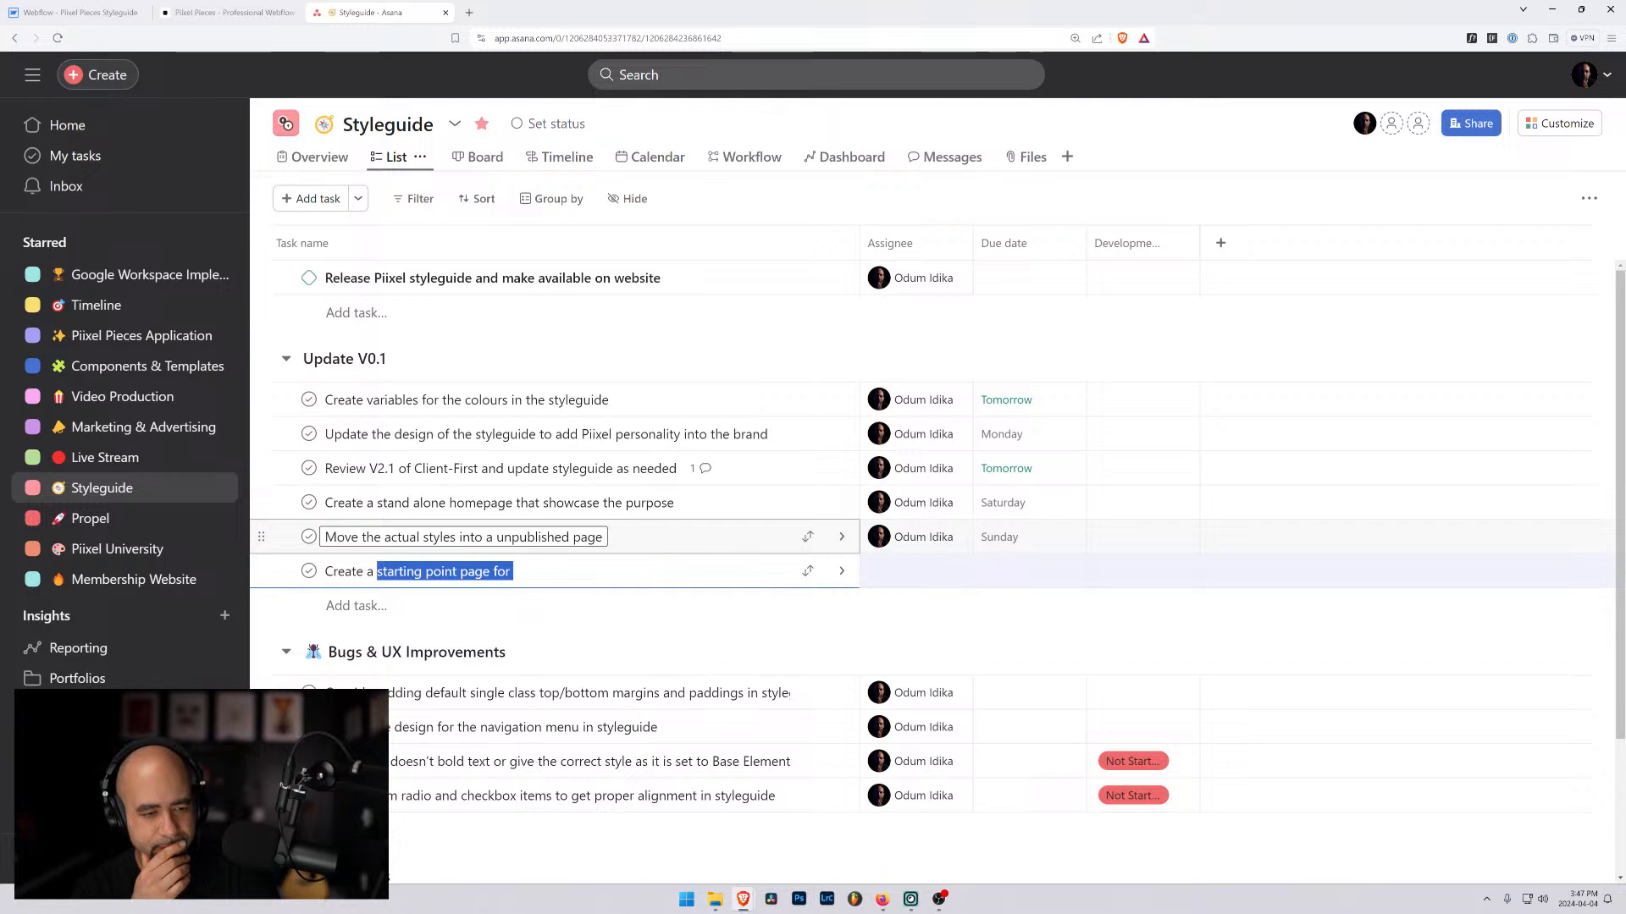
text(s)
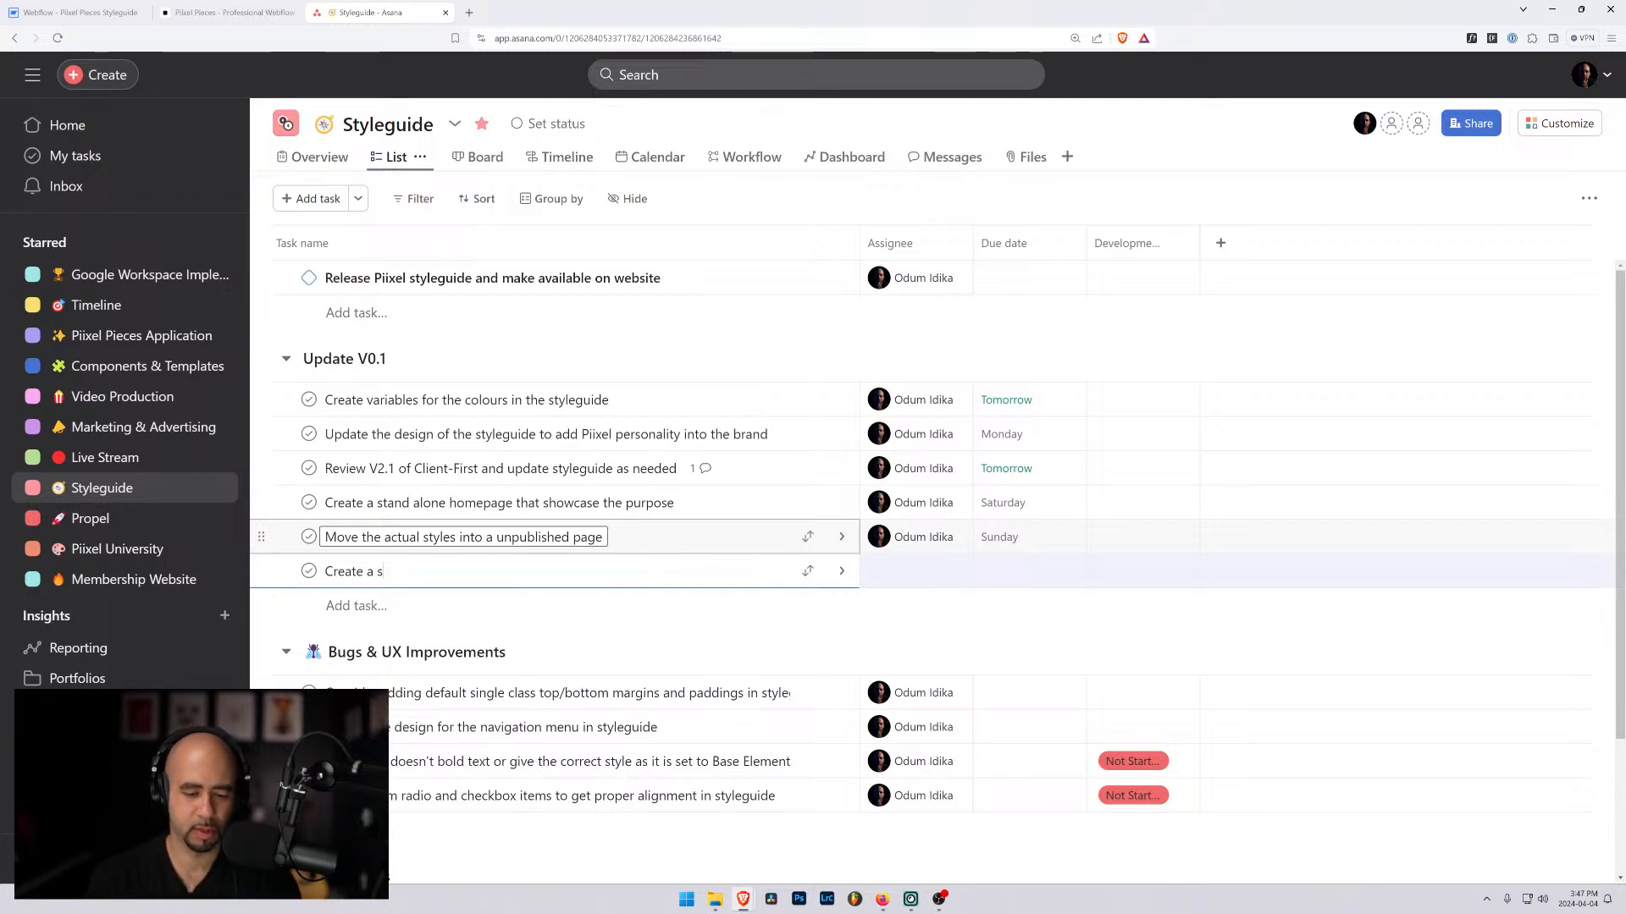
text(tarting point p)
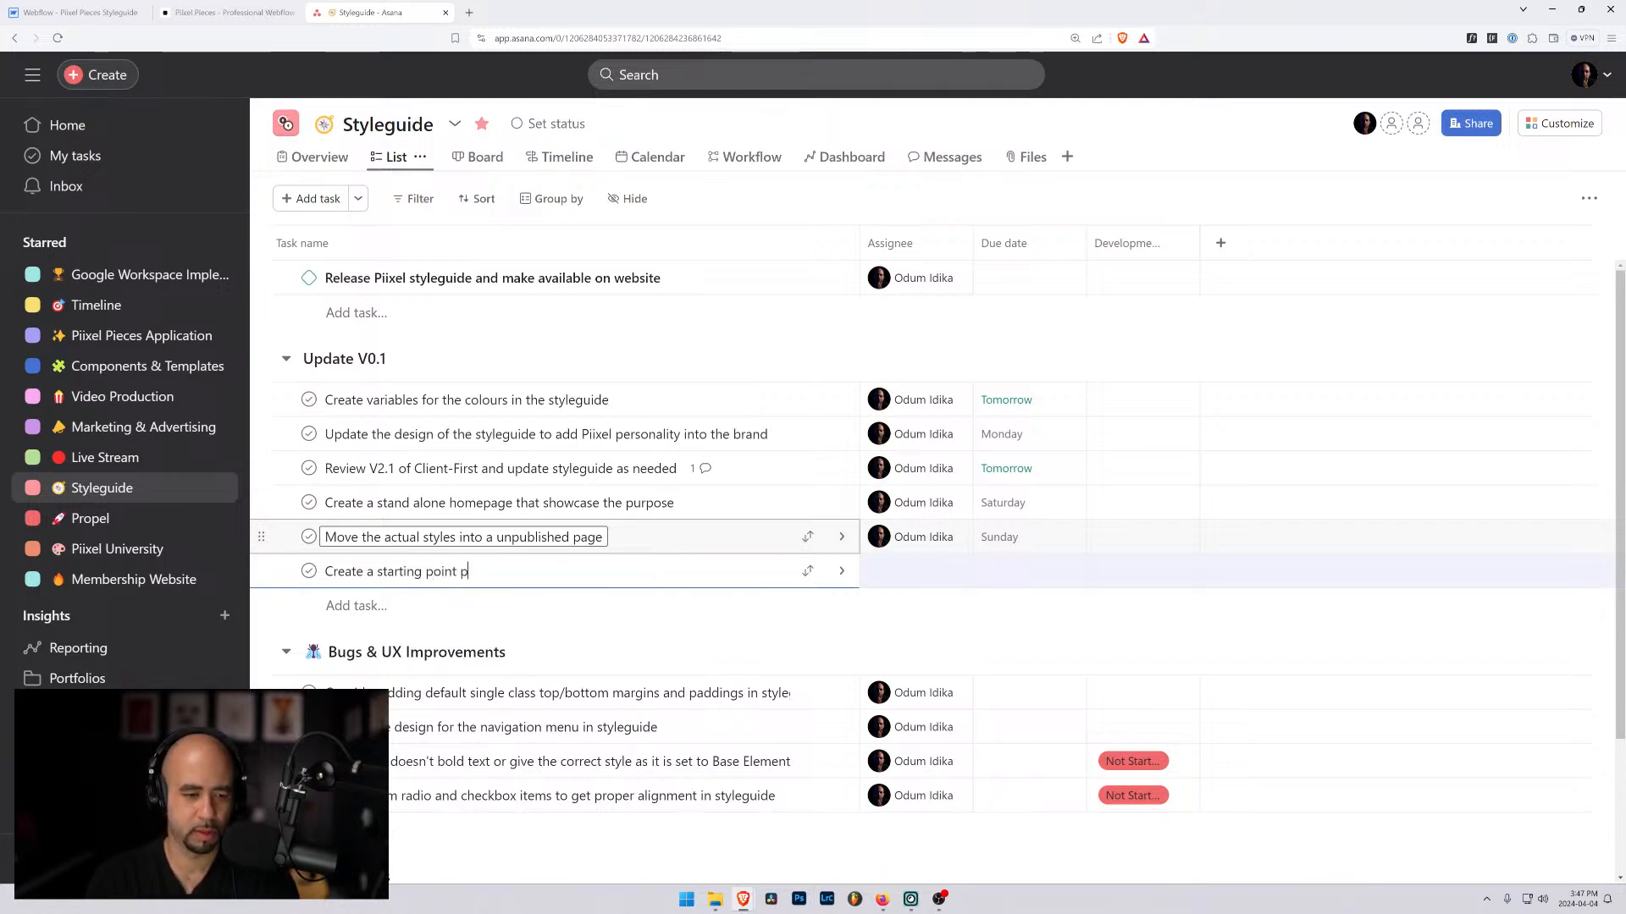
text(age )
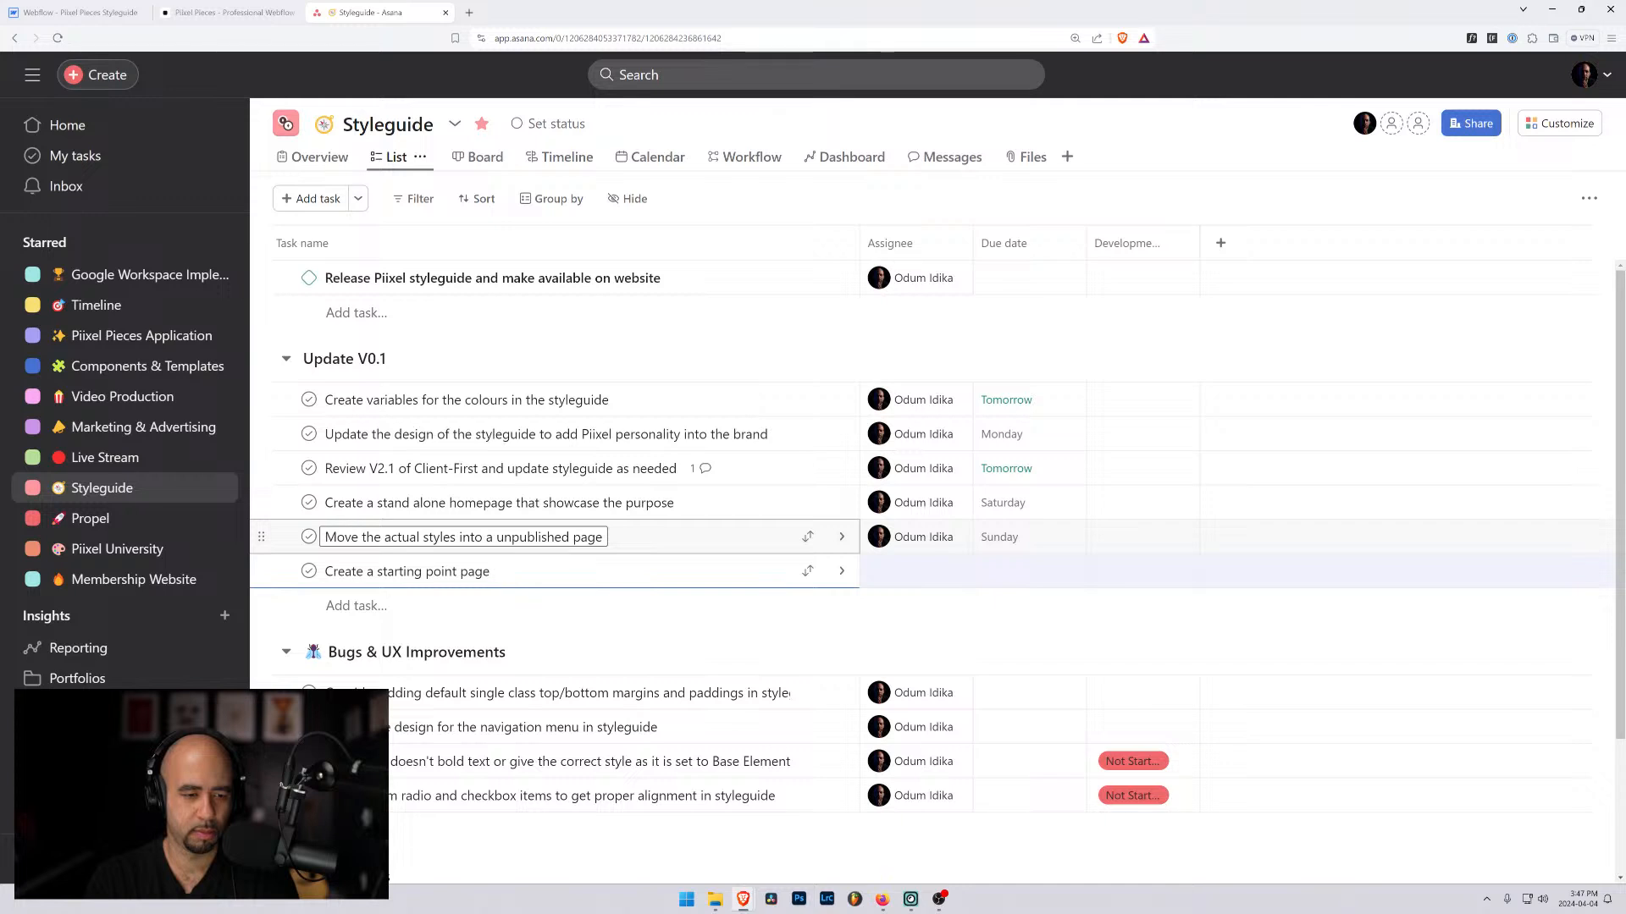
text(that is ready to have)
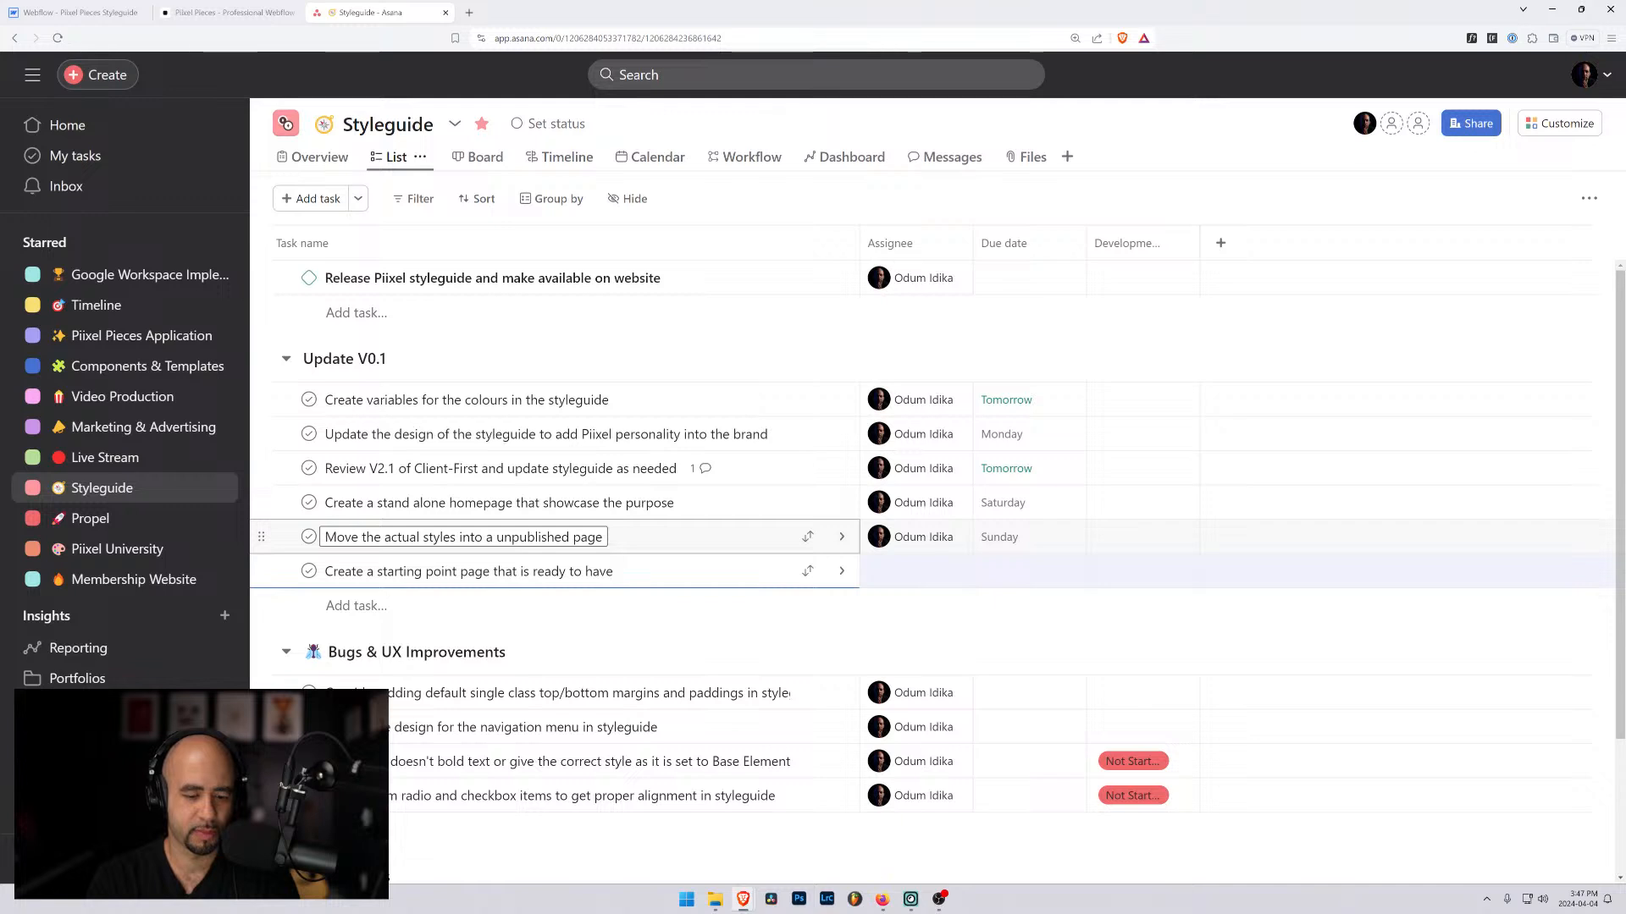
text(compon)
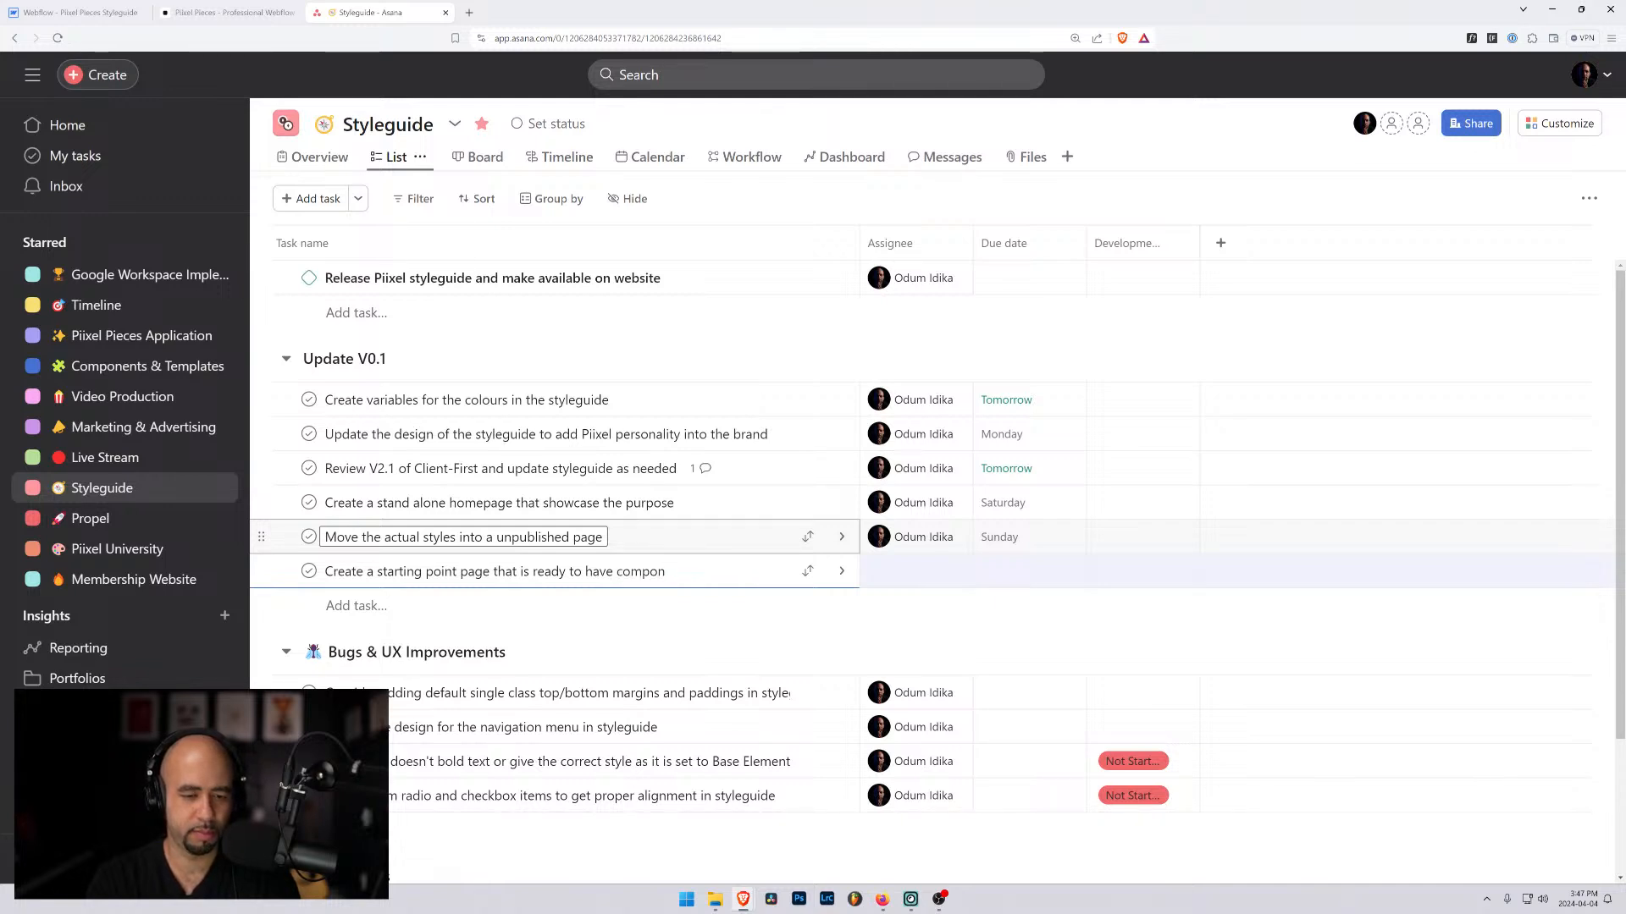
text(tents added to)
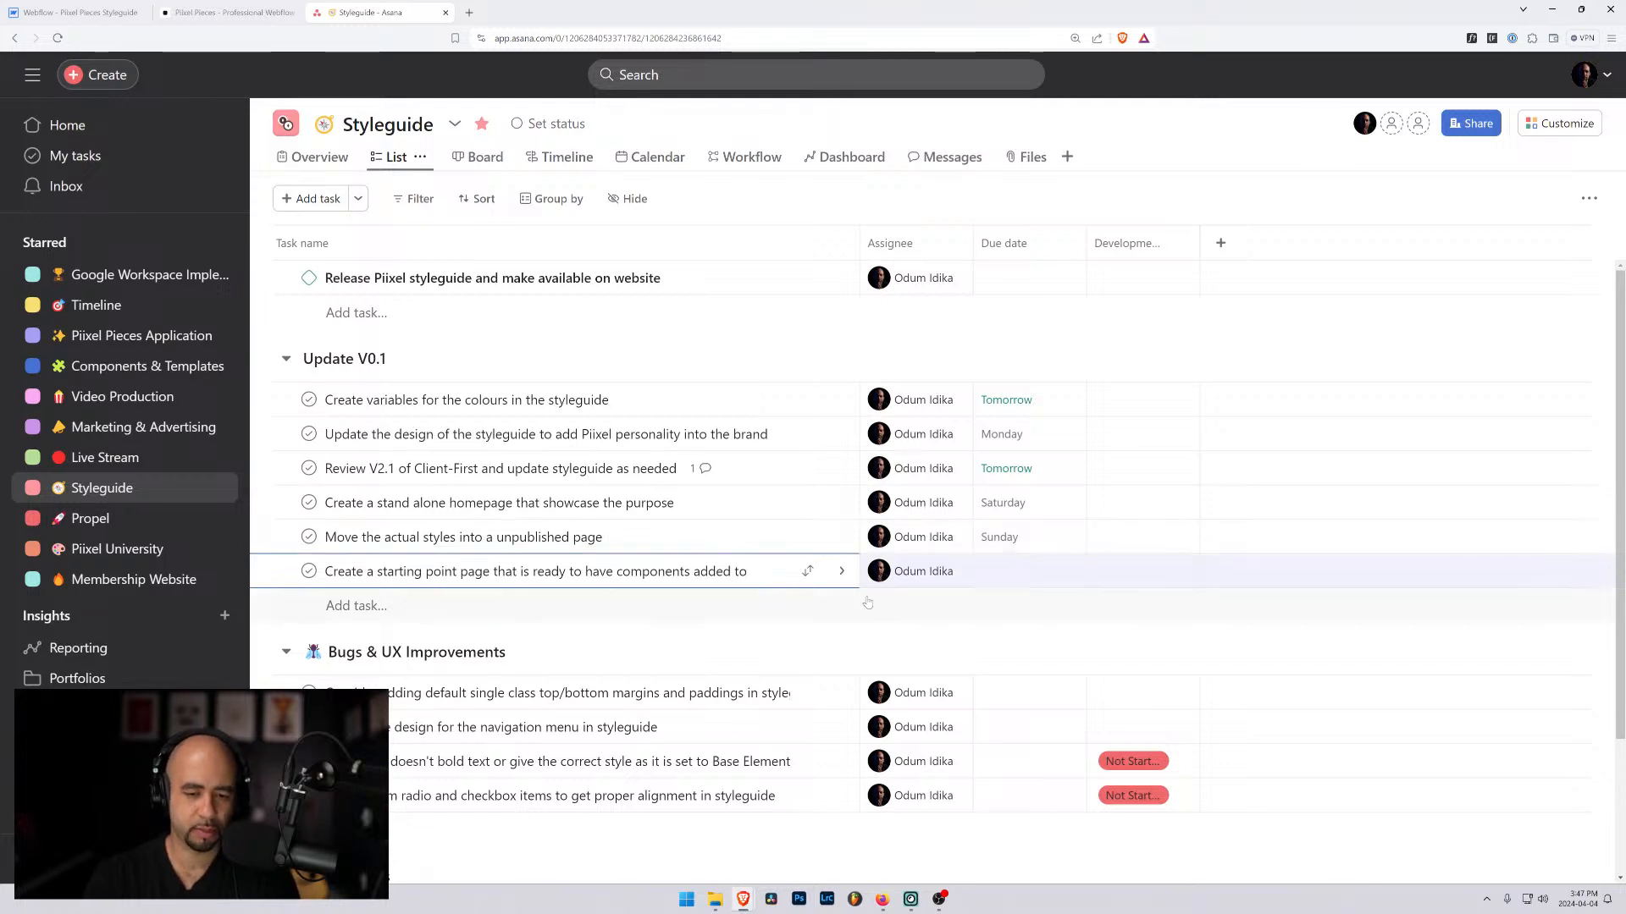
Step: Describe the starting point page task as "The idea here is to have the basic skeleton (from Client First) so users can start to cut/paste right away."
click(842, 570)
click(1050, 601)
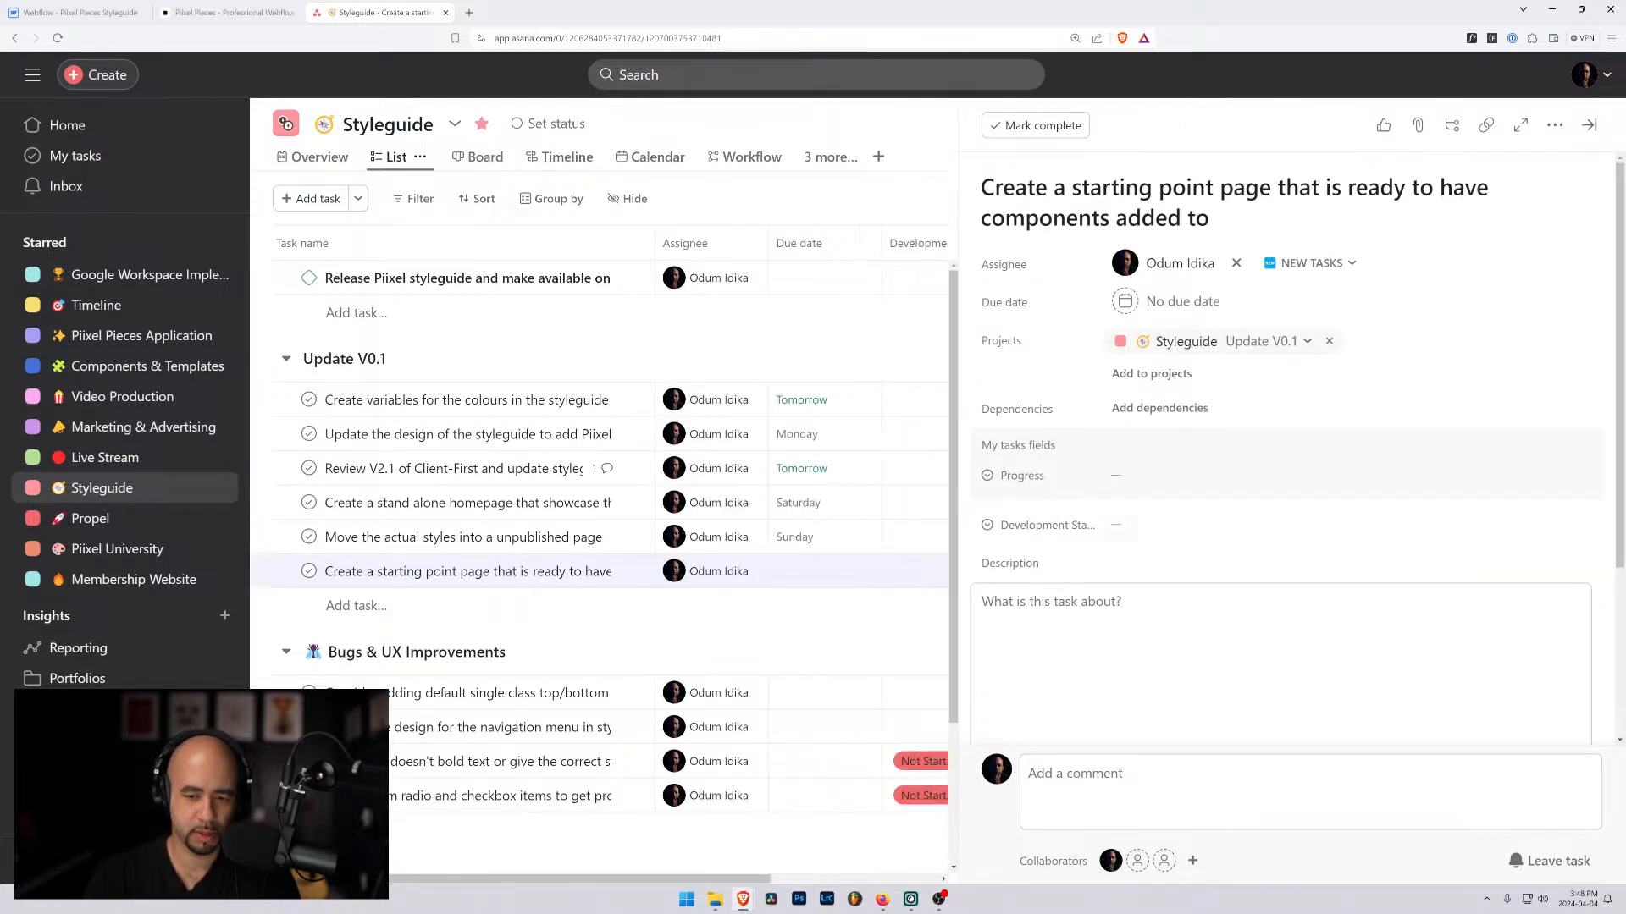
text(TGh)
key(BackSpace)
key(BackSpace)
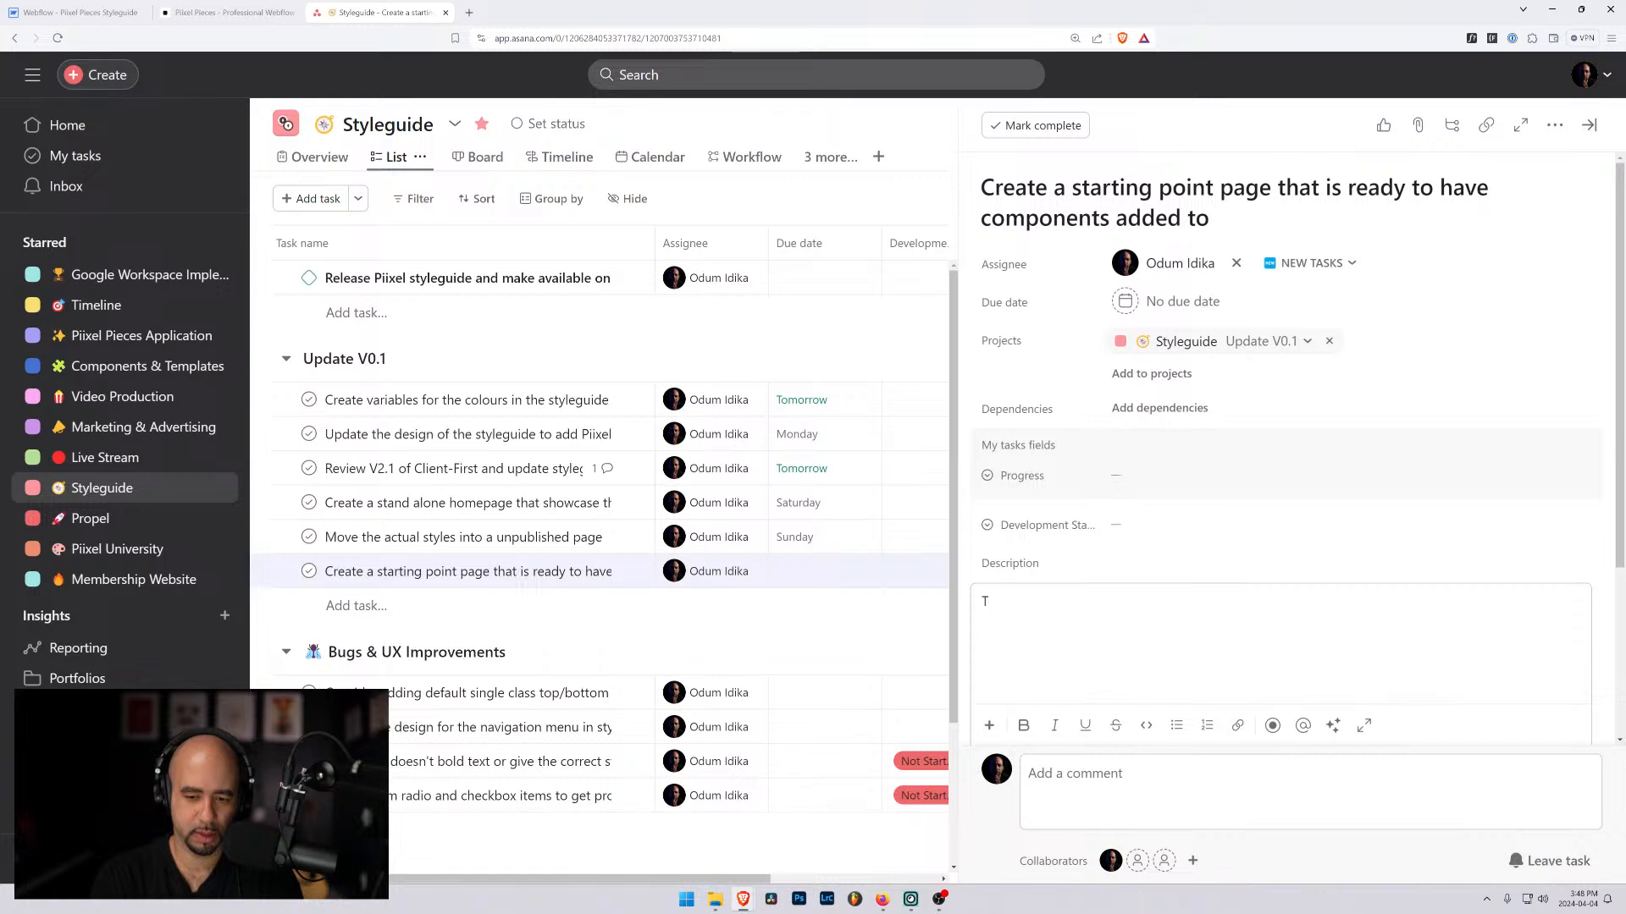
text(he idea here is to)
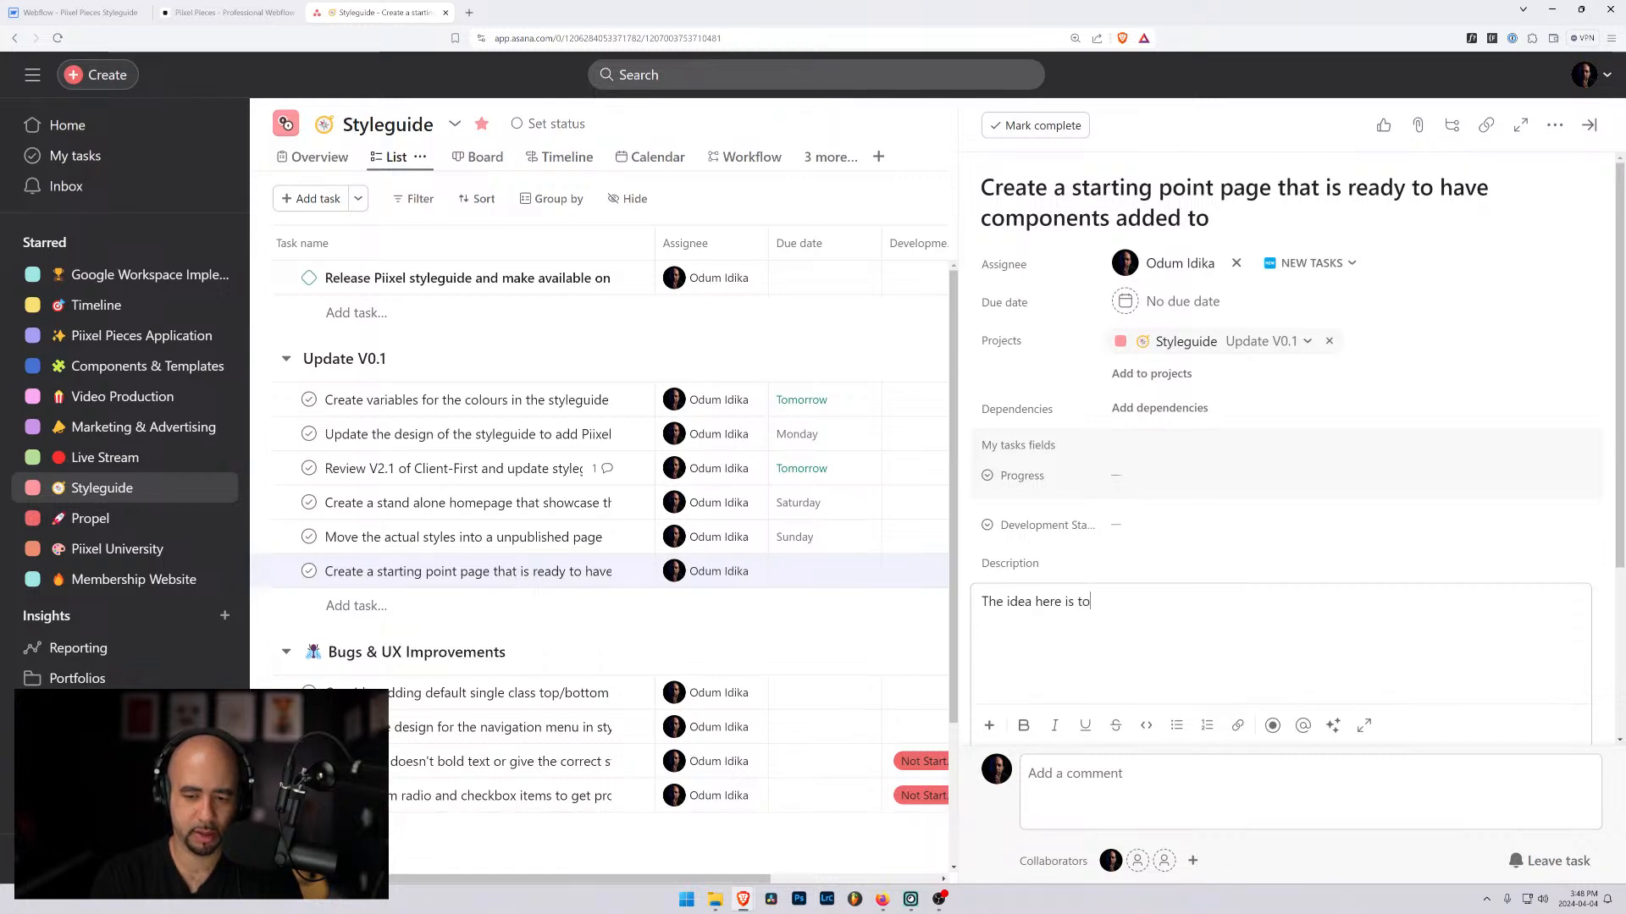
text( have the basi)
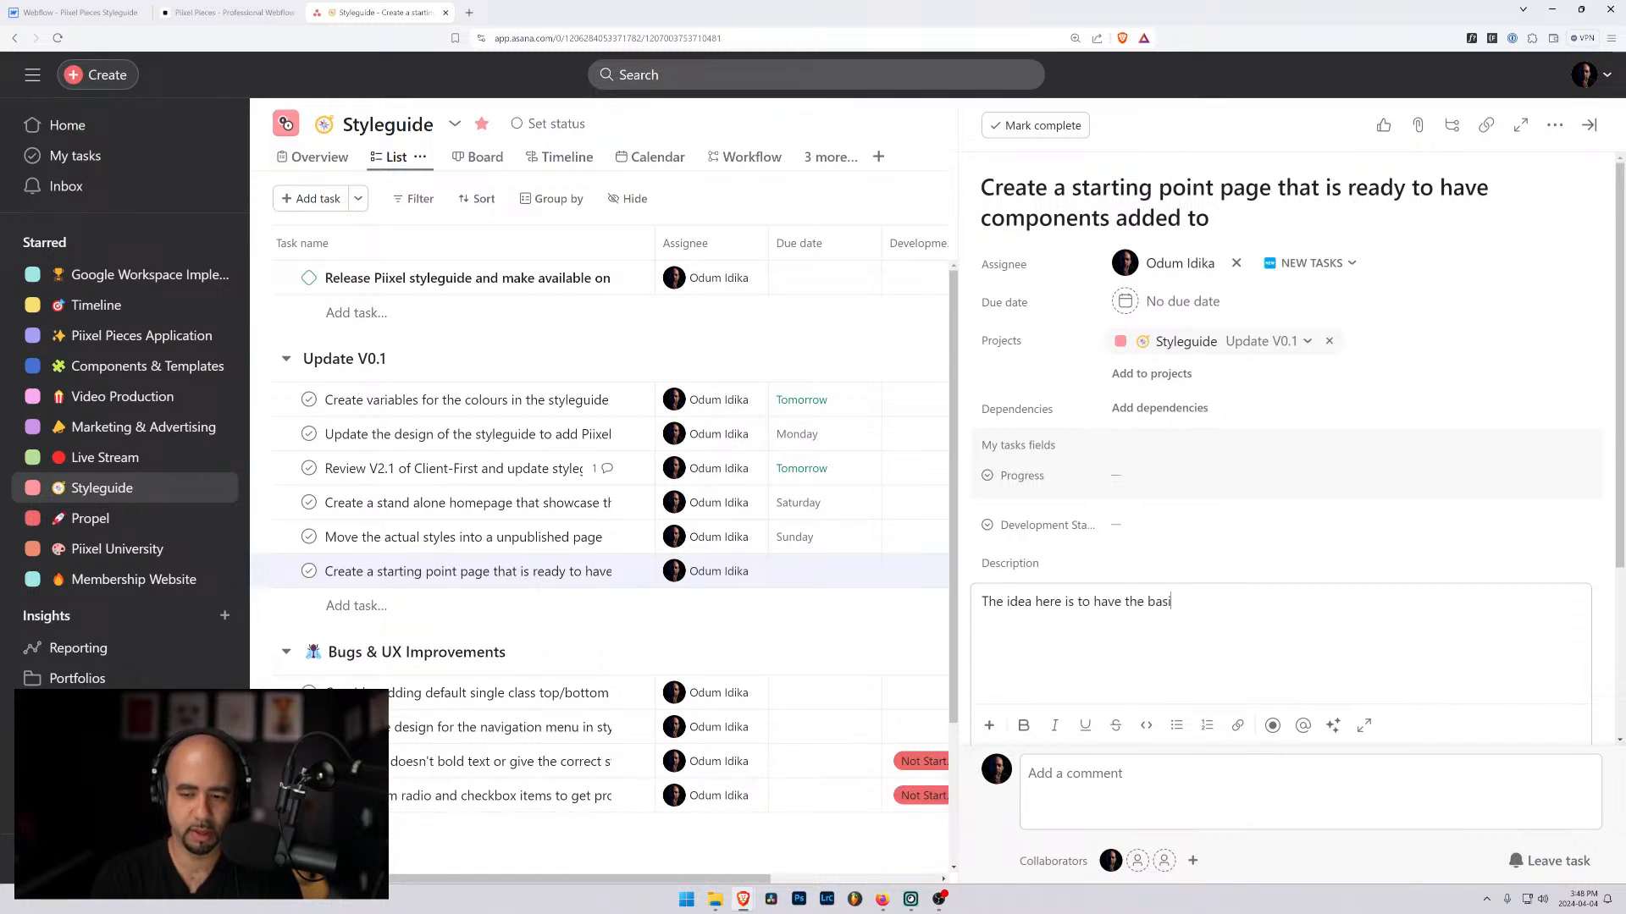
text(c skel)
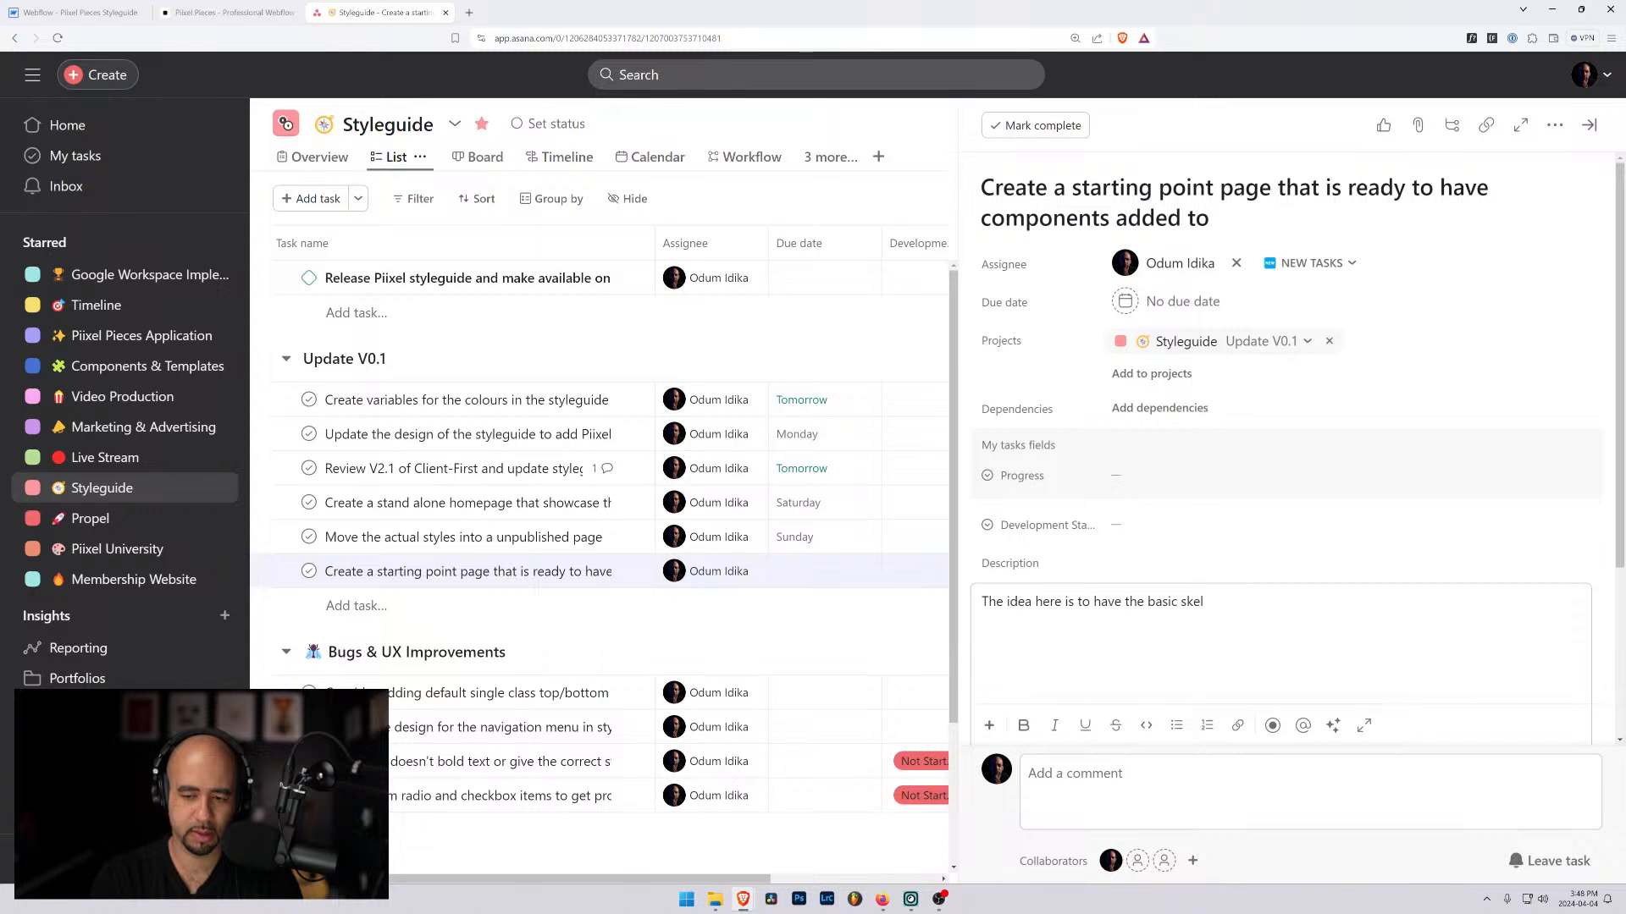
text(ton)
key(BackSpace)
key(BackSpace)
text(ton *()
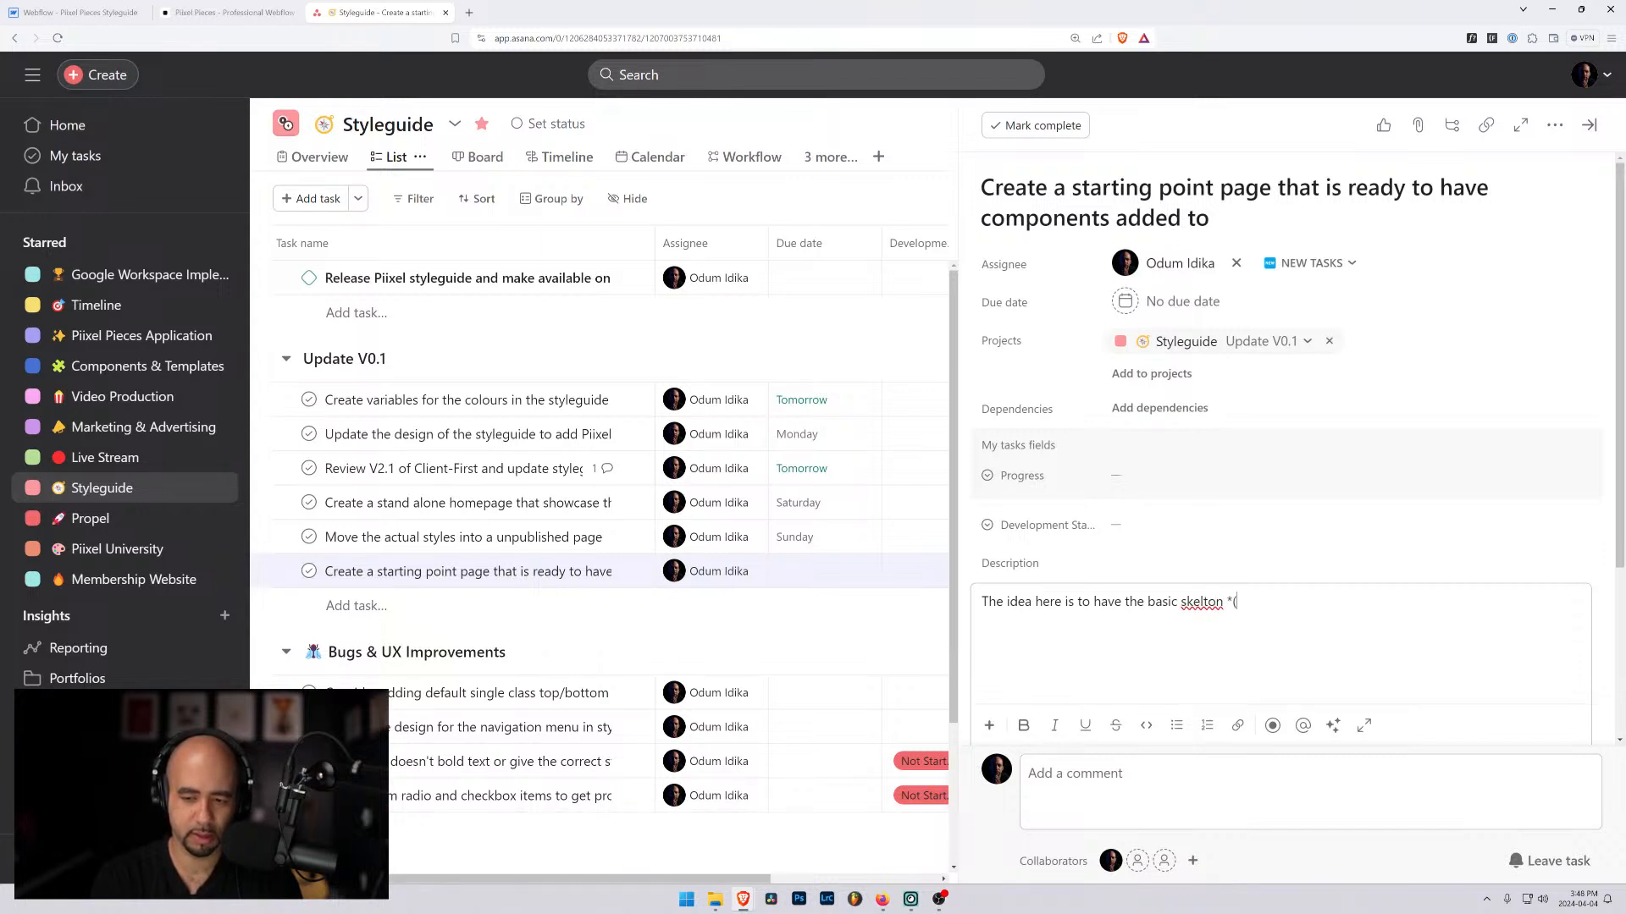
key(BackSpace)
key(BackSpace)
text((from Client FIrst)
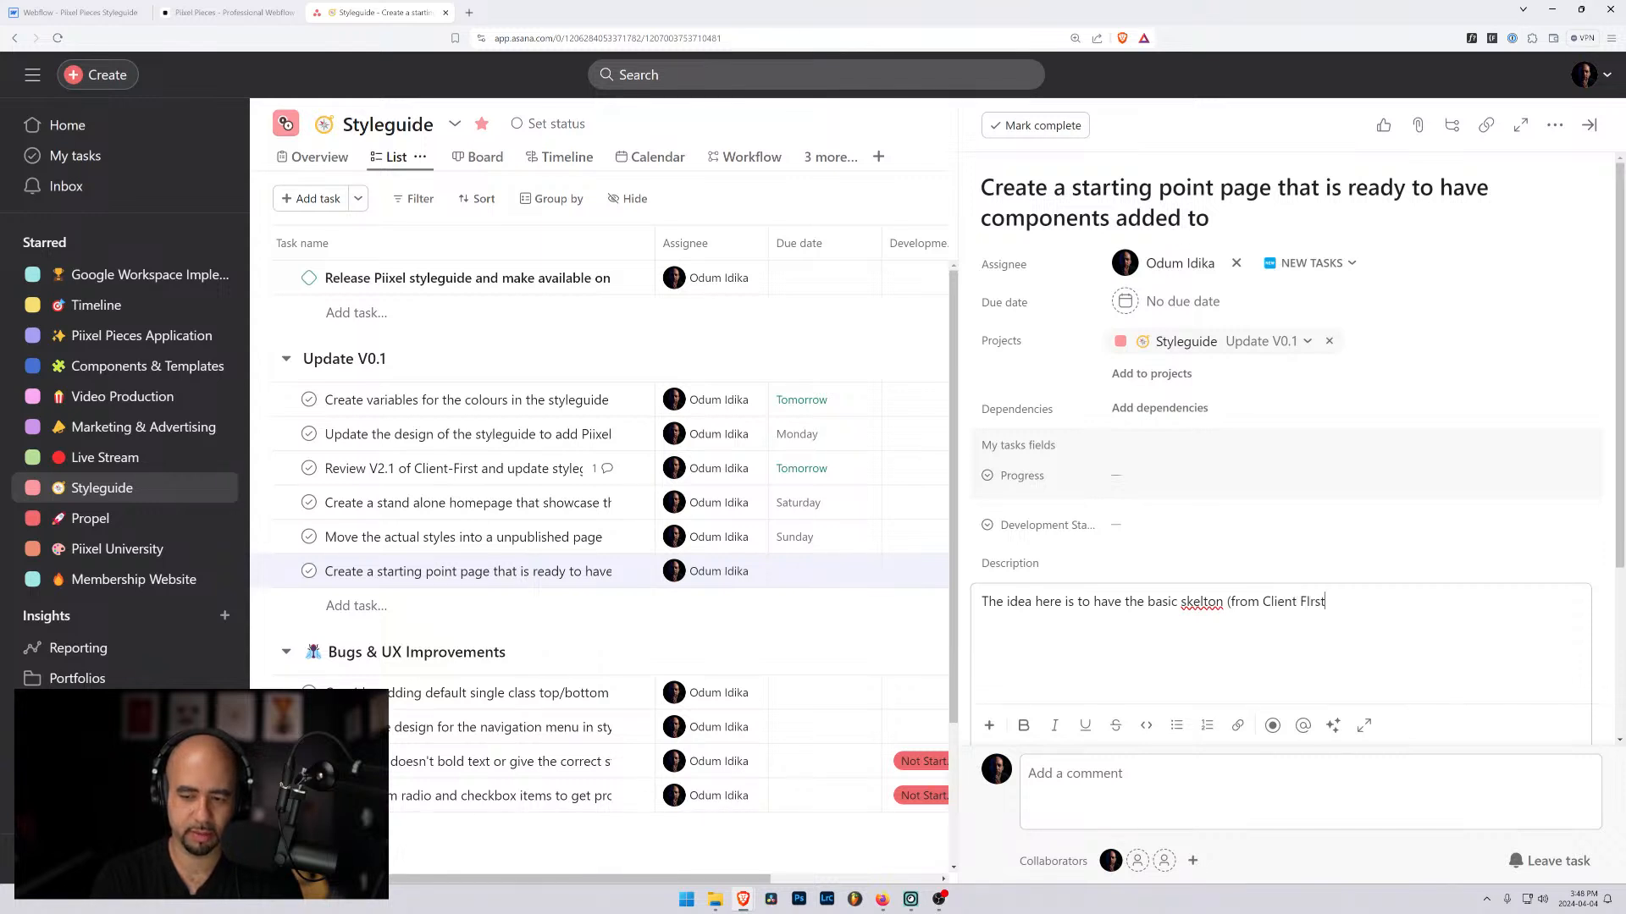
key(BackSpace)
key(BackSpace)
key(BackSpace)
key(BackSpace)
text(irst)
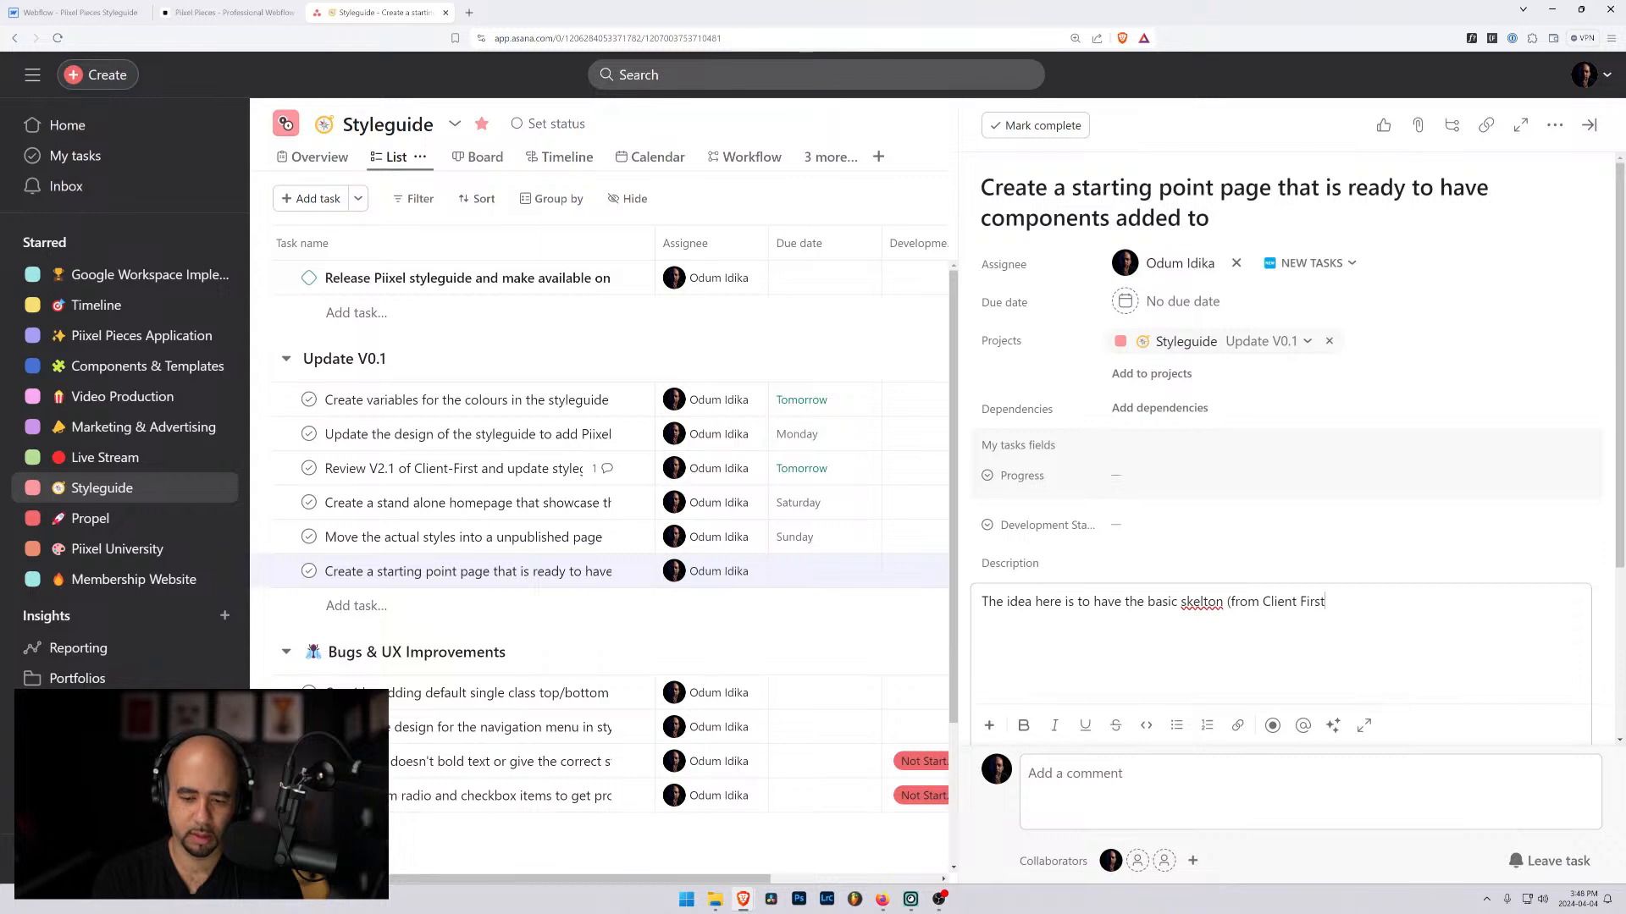
text(_)) so users)
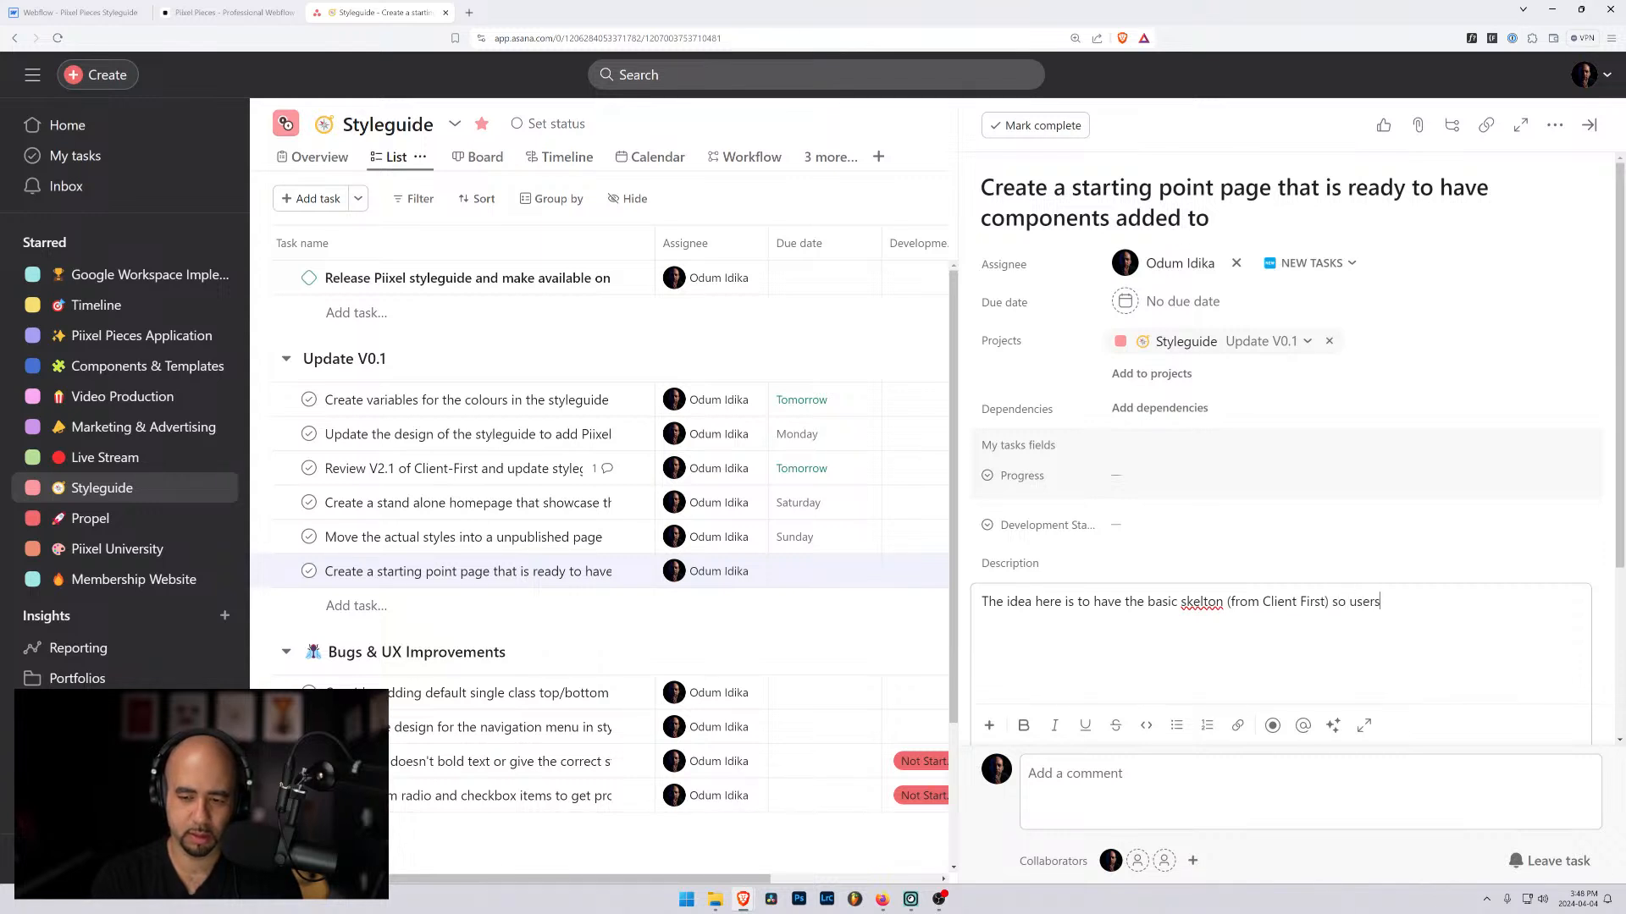
text( can start to cut/past)
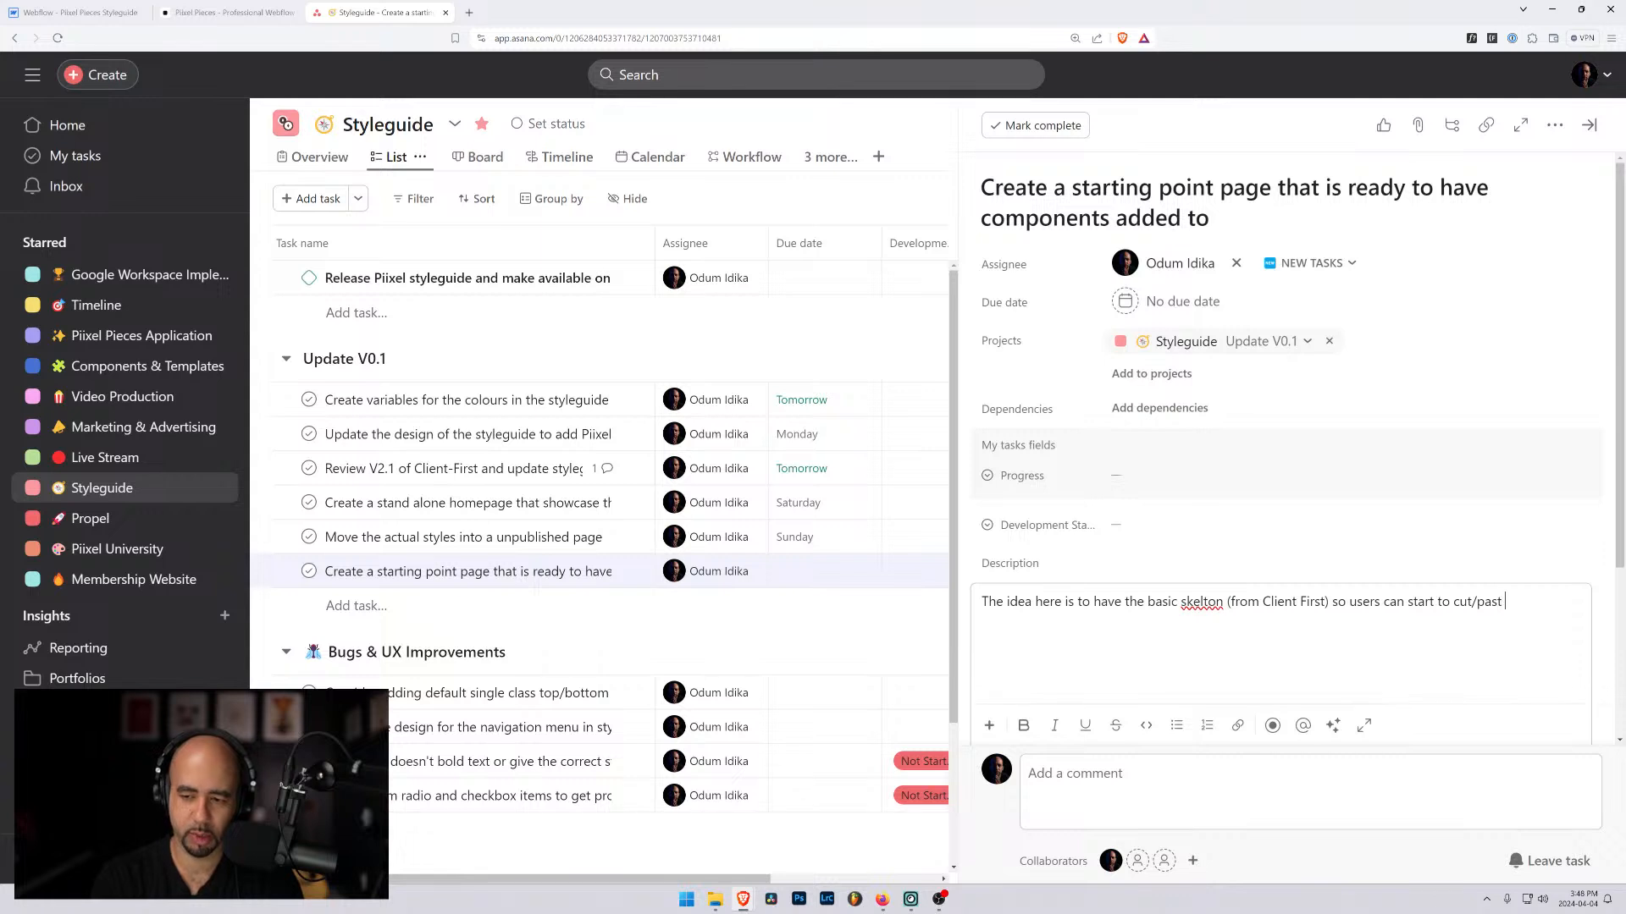
text(e right away.)
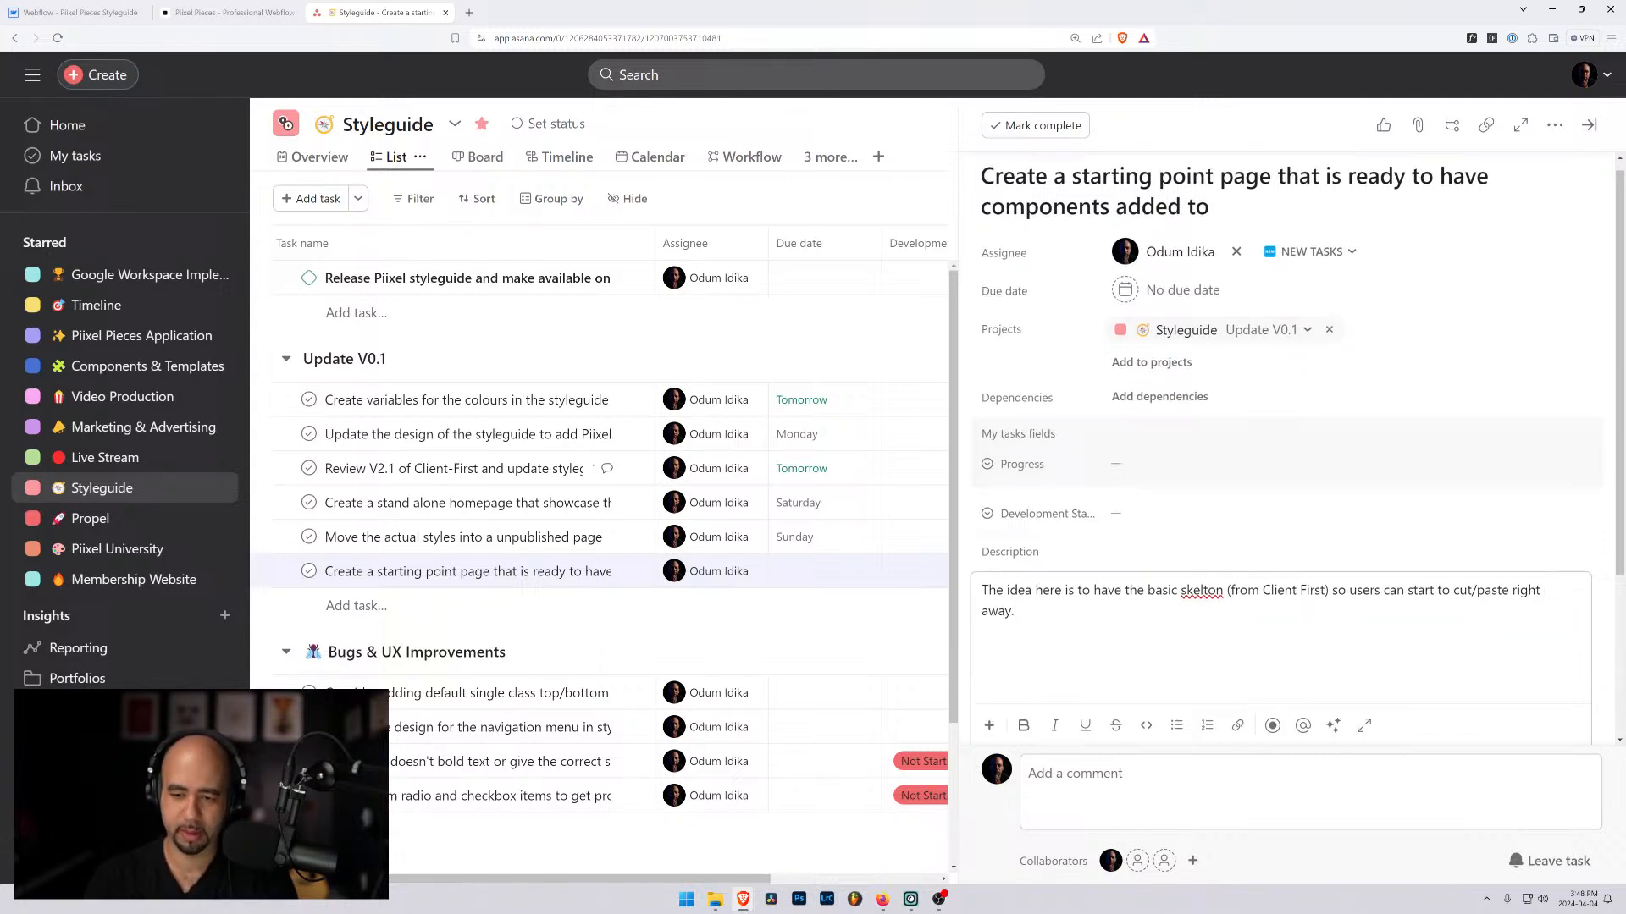
right_click(1203, 591)
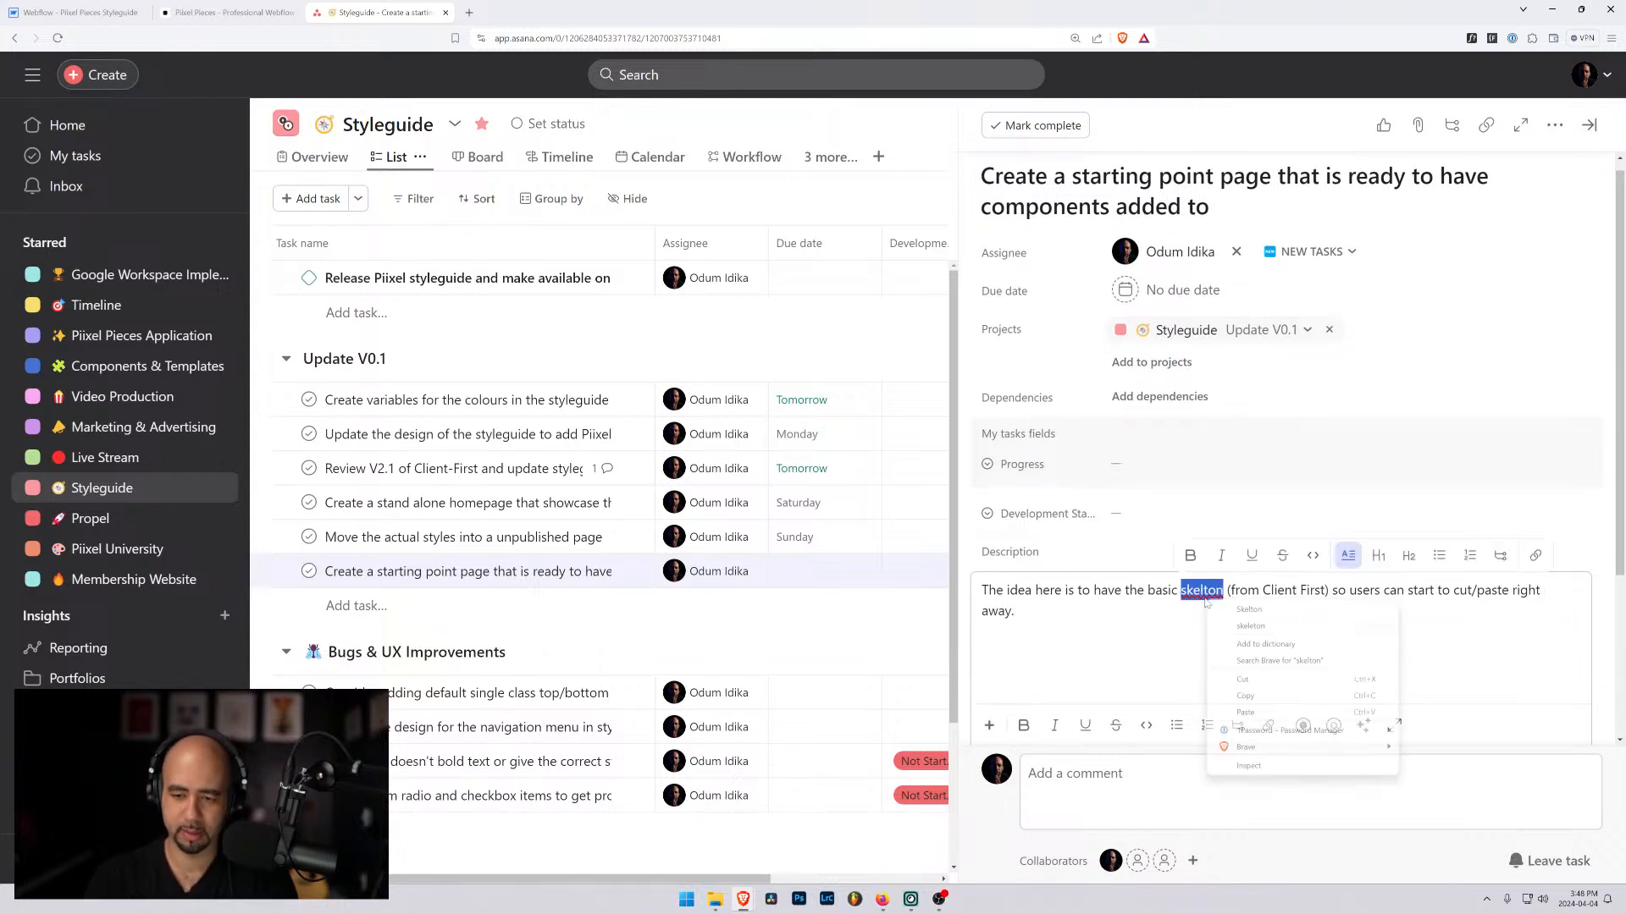
click(1228, 608)
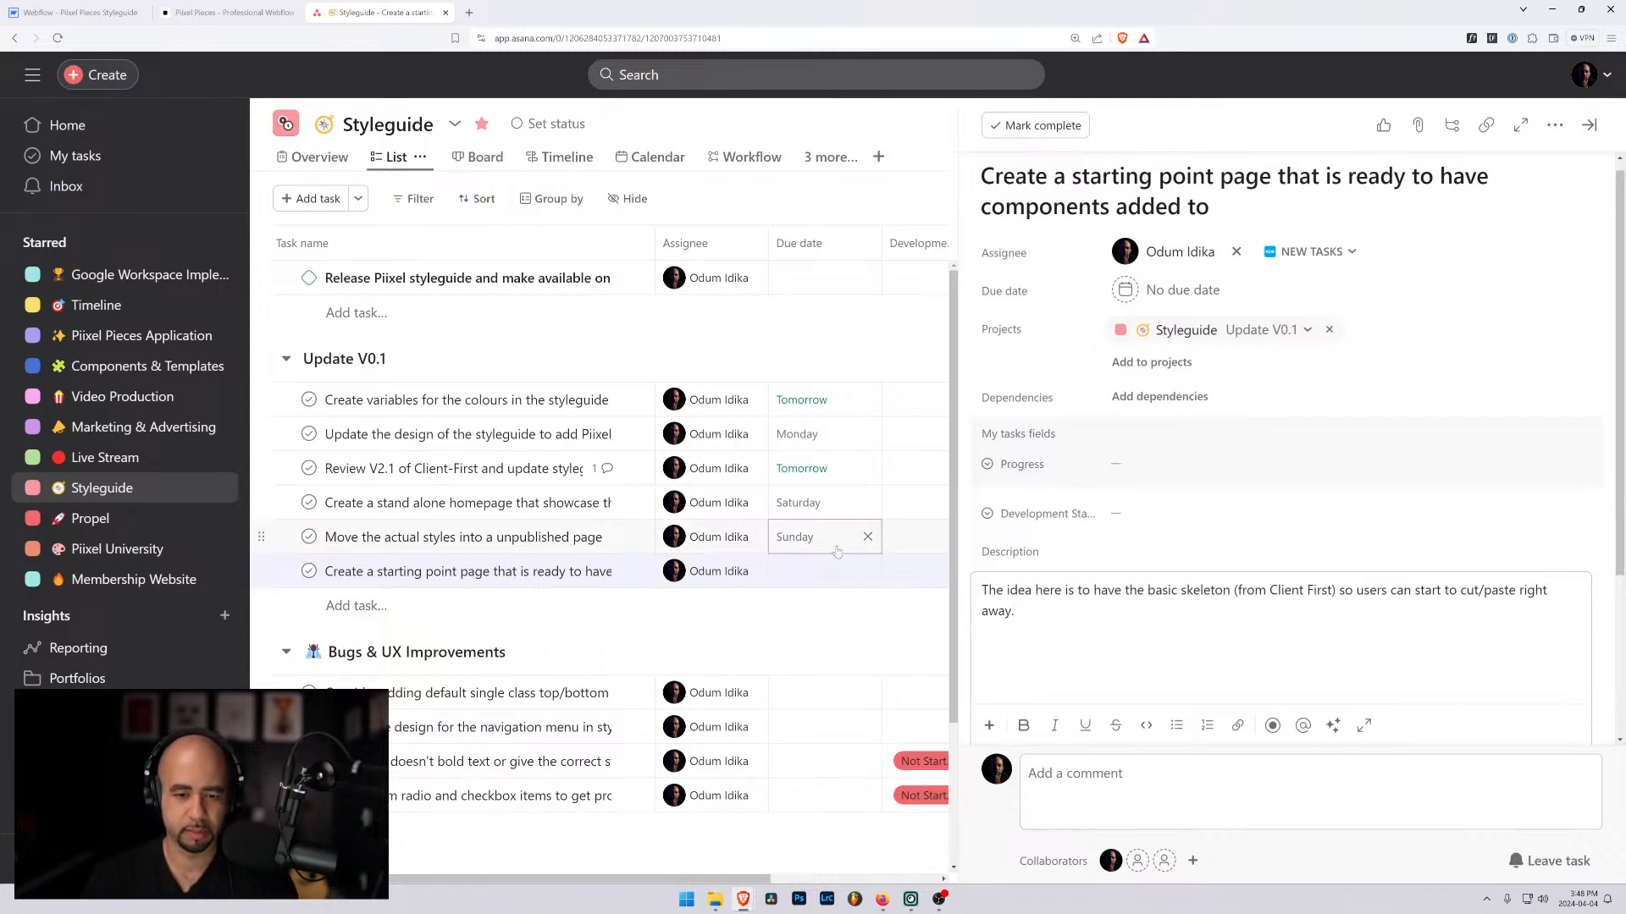
Step: Set the due date of the starting point page task to Sunday, April 7, 2024
click(1127, 289)
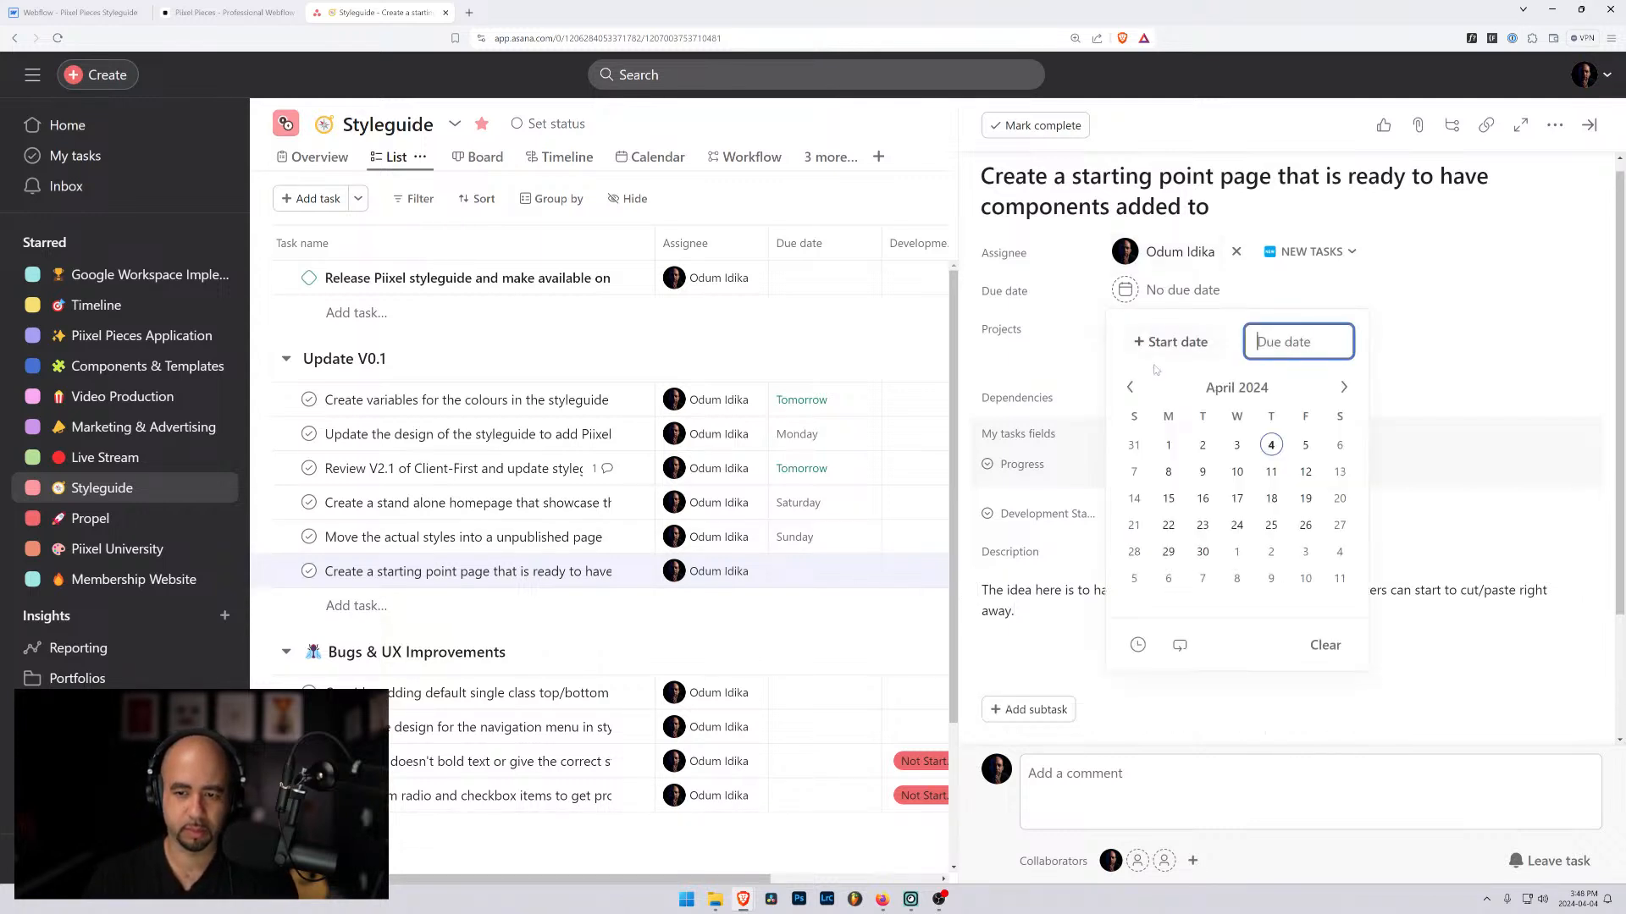
click(1134, 471)
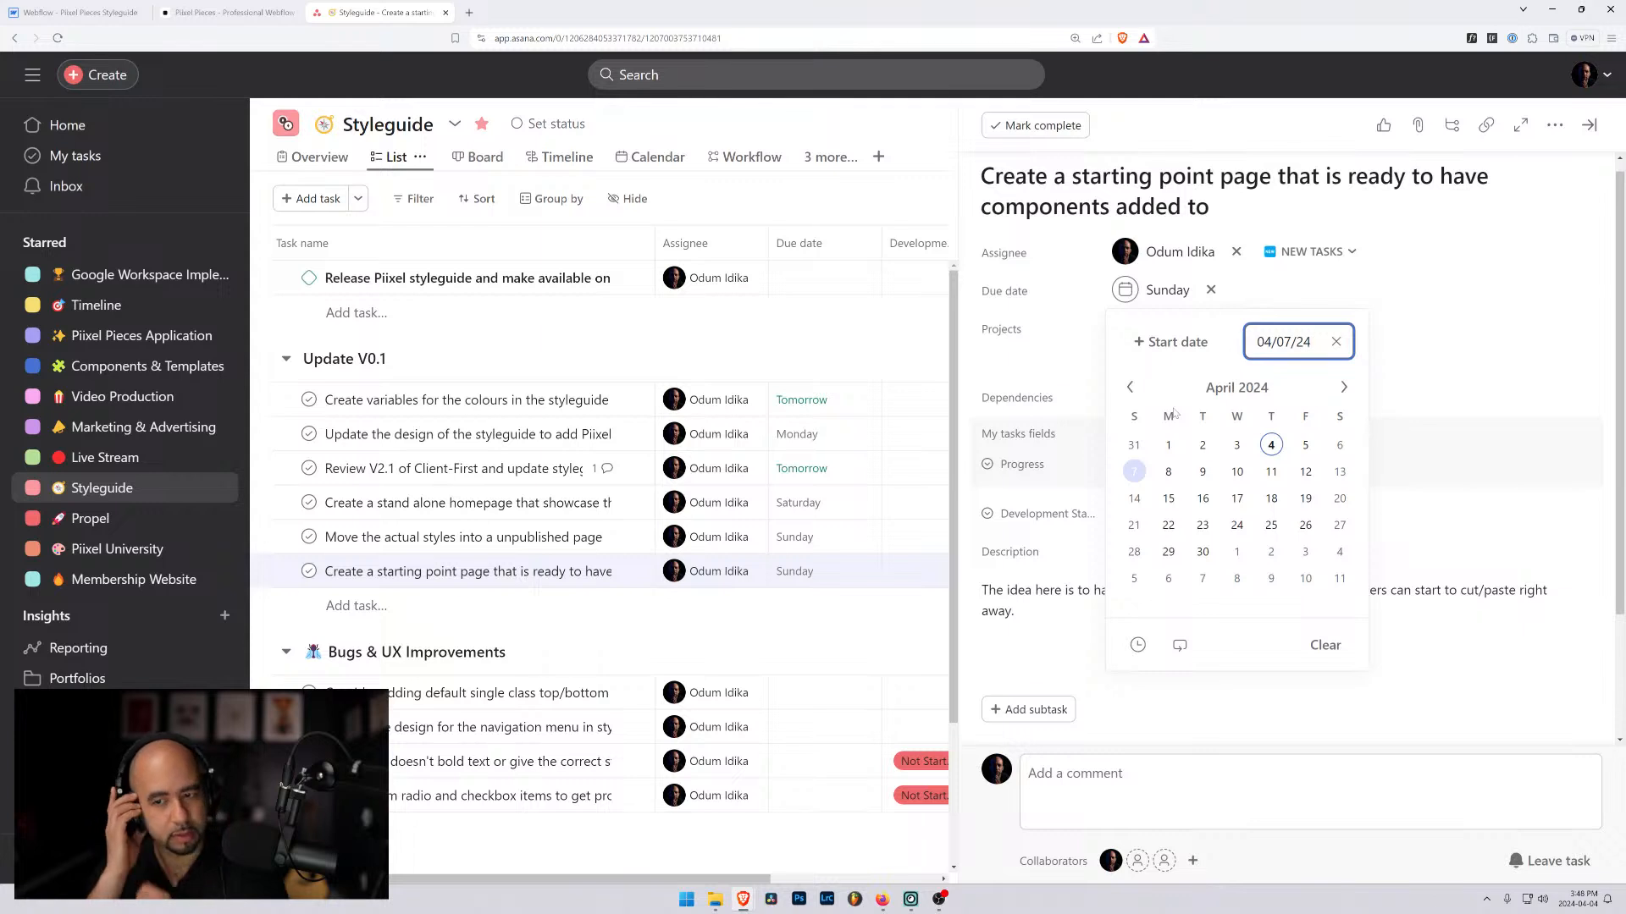
click(569, 567)
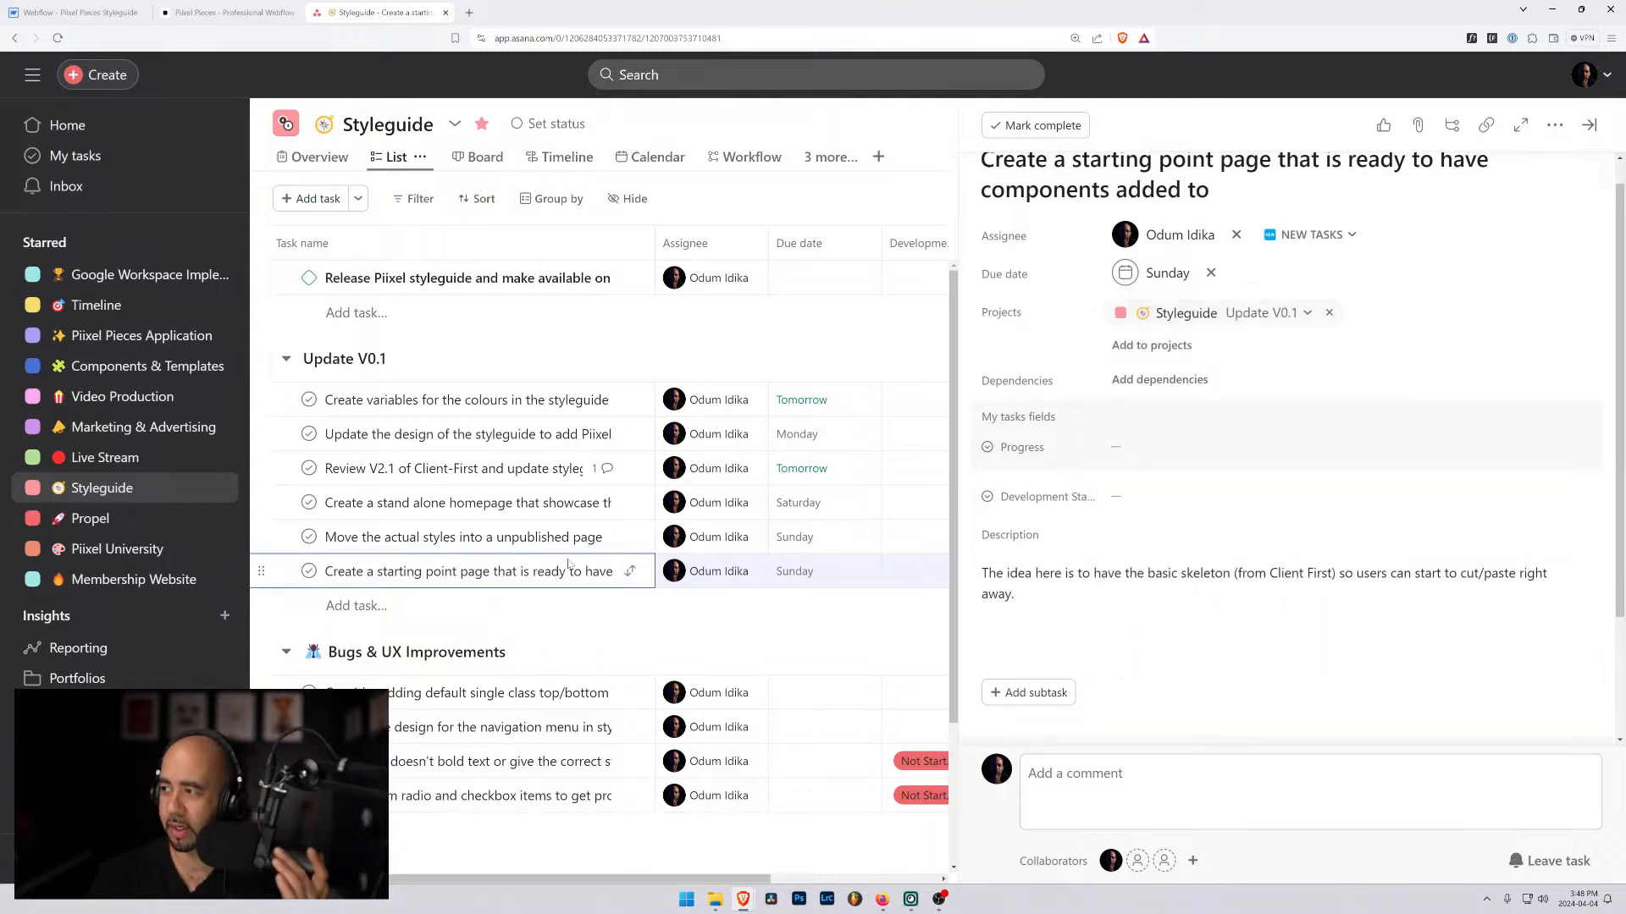
Step: Add the task "Remove the styles that you know will be rarely used" below the starting point page task, due April 7, 2024
key(Up)
key(Up)
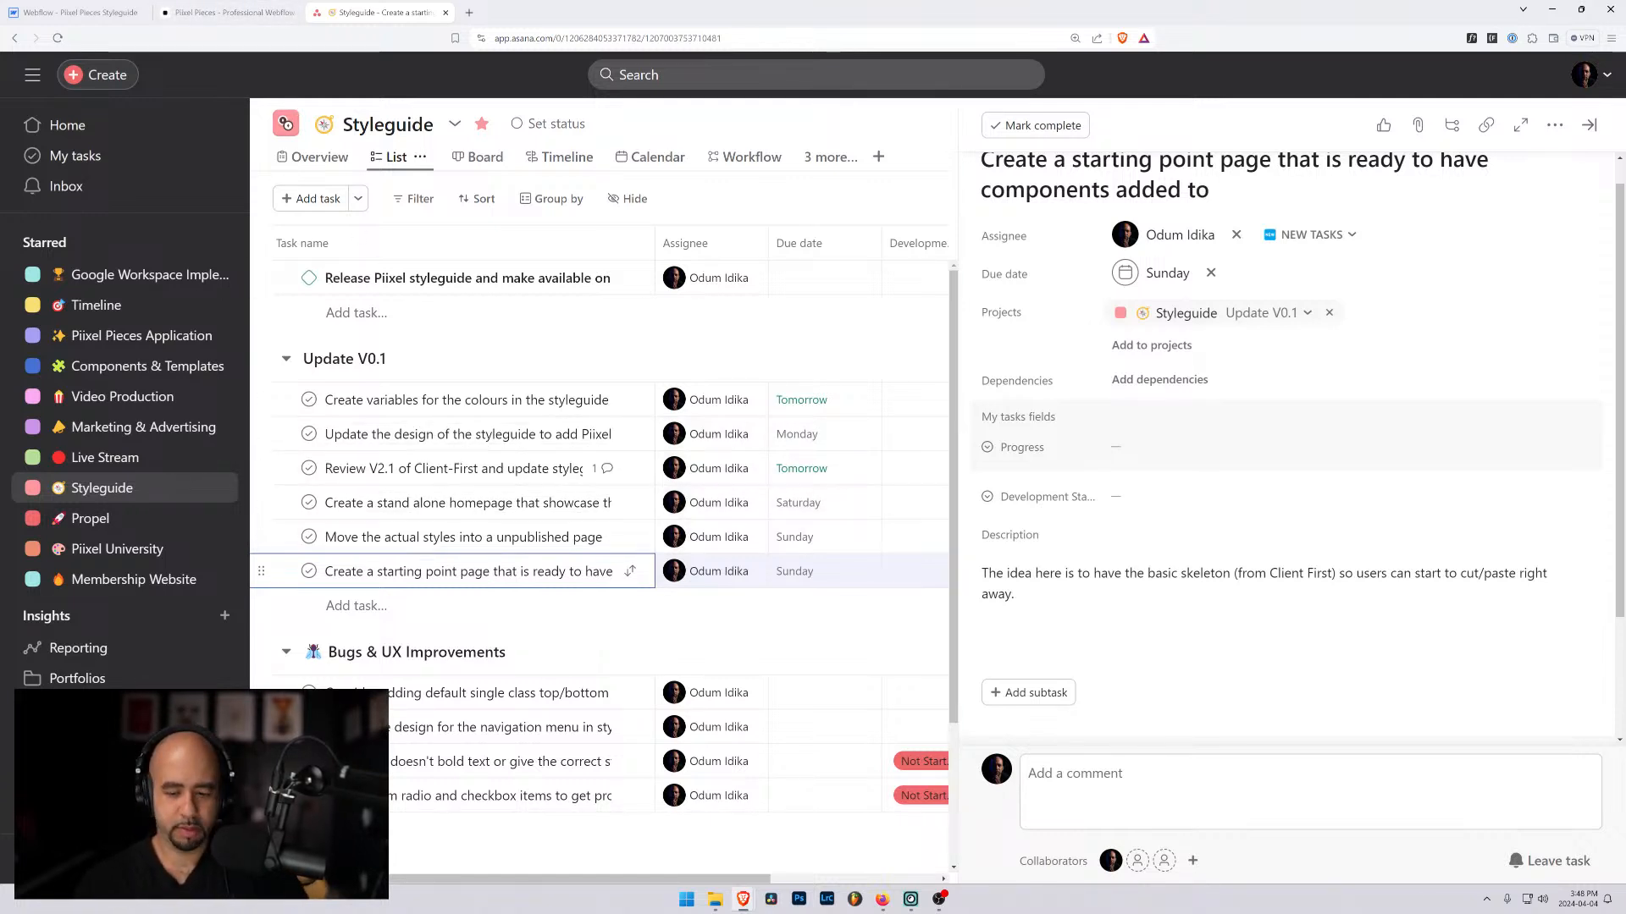
key(Return)
text(Remove the)
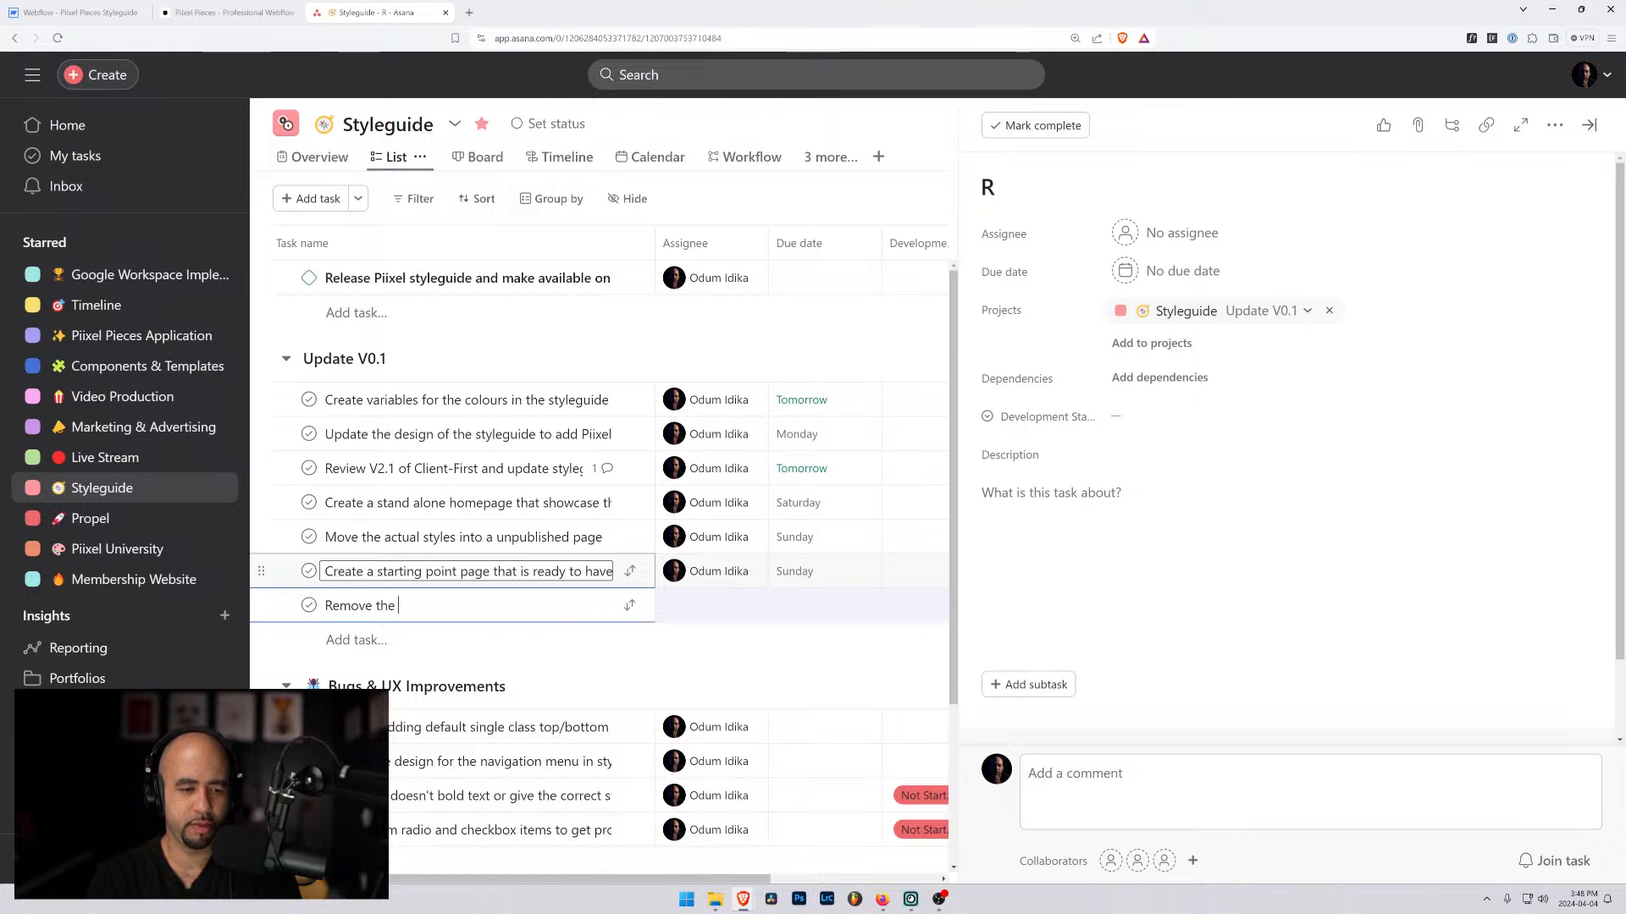
text( styles that)
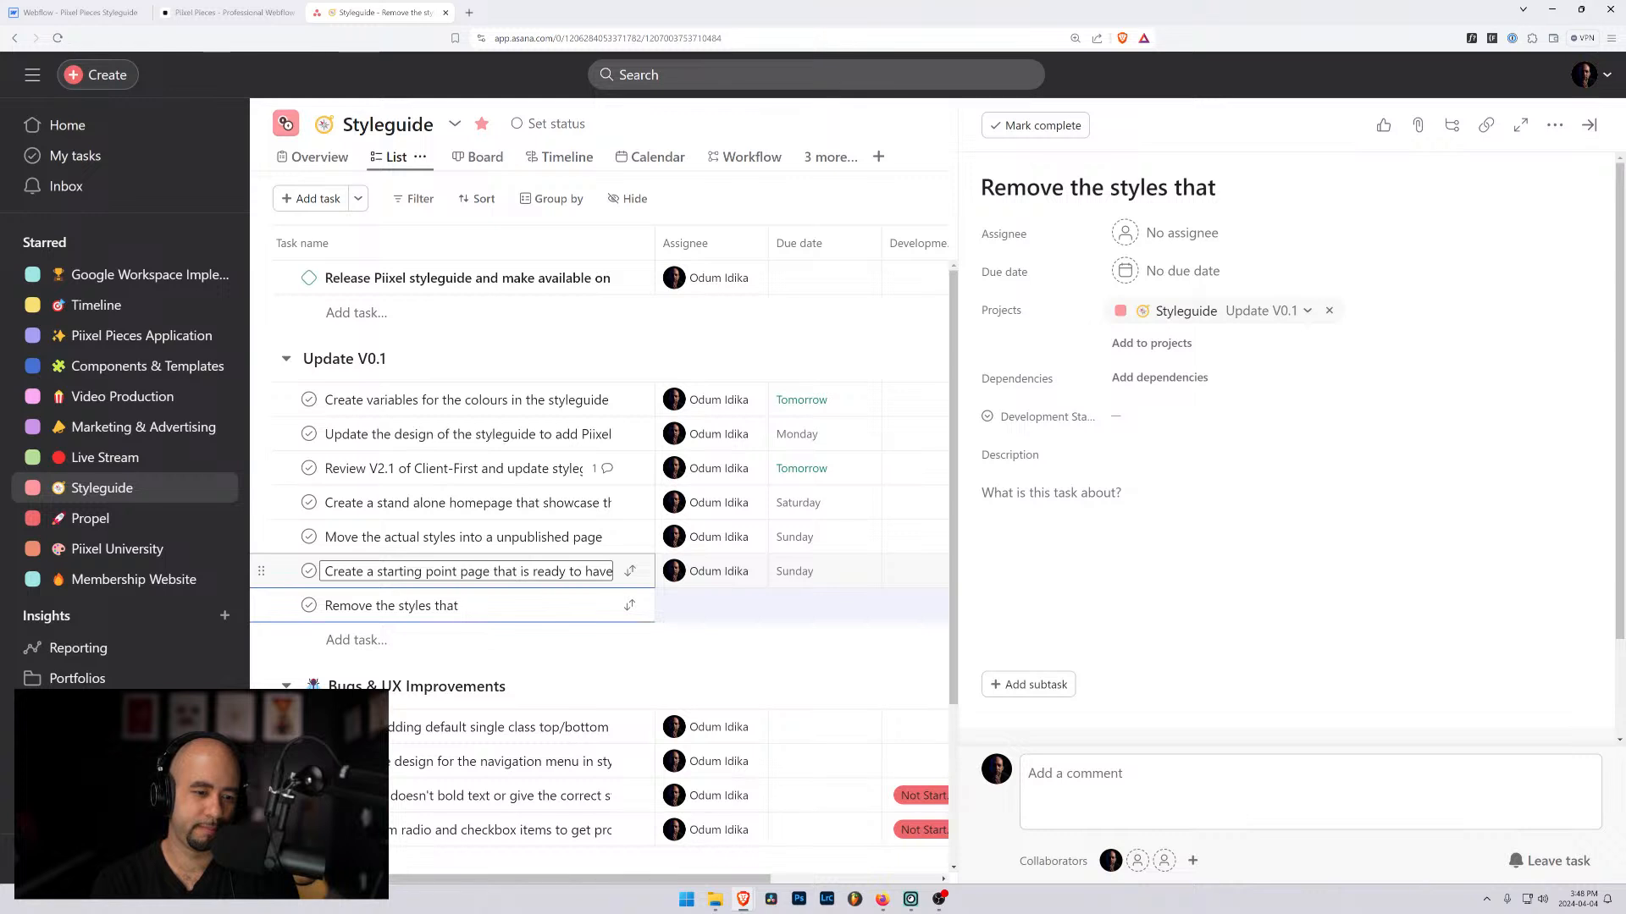
text(add)
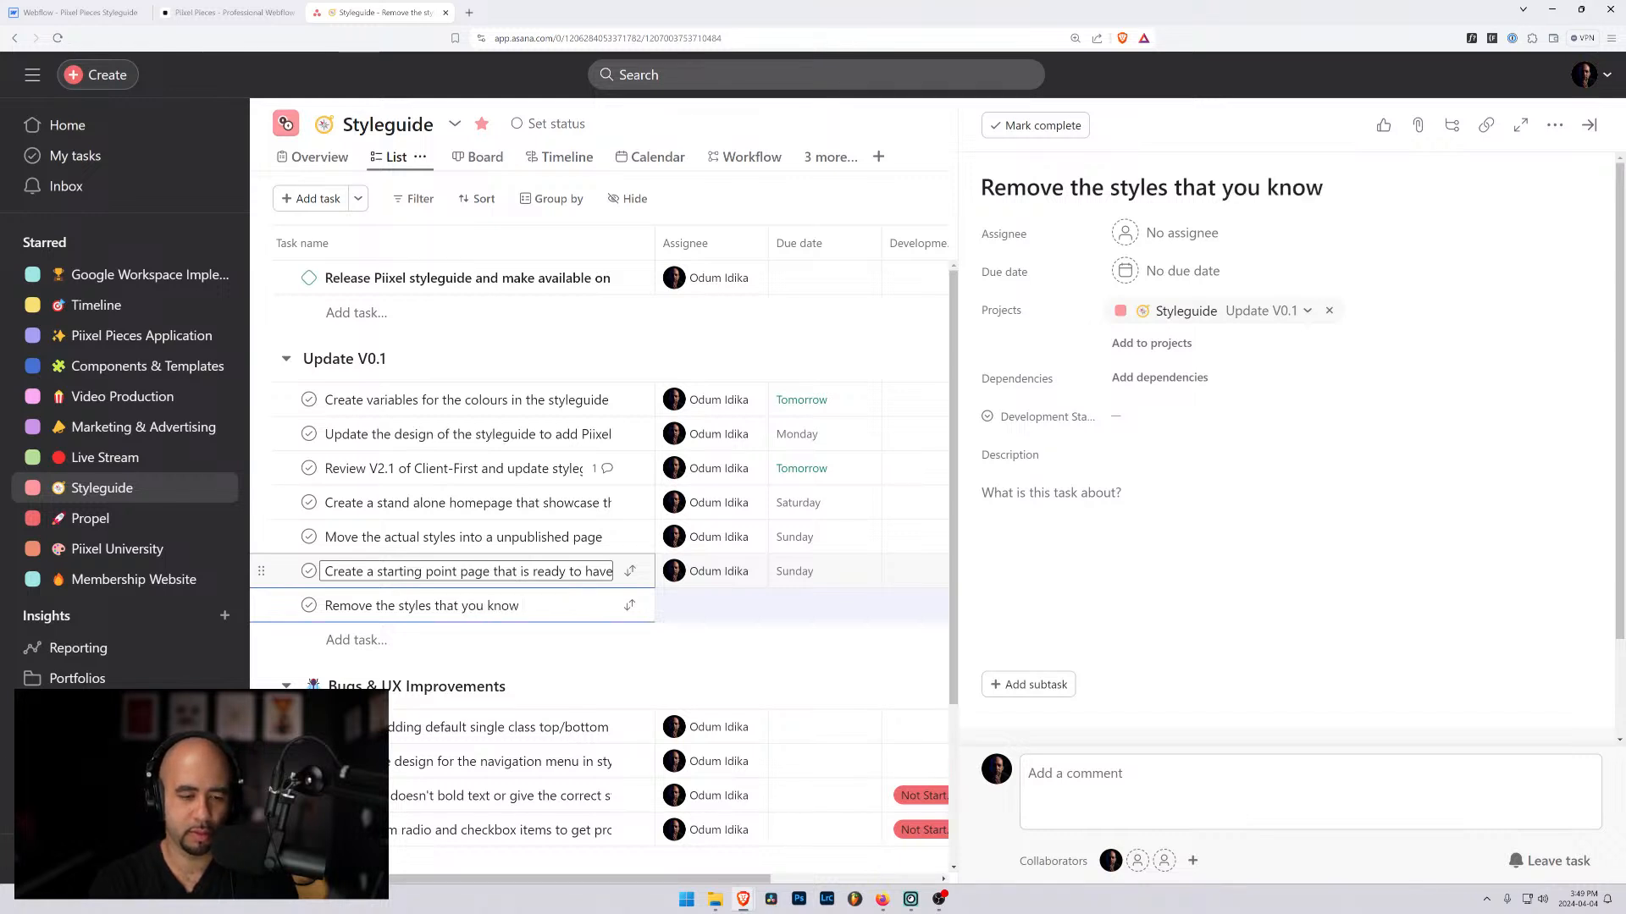
text(e ra)
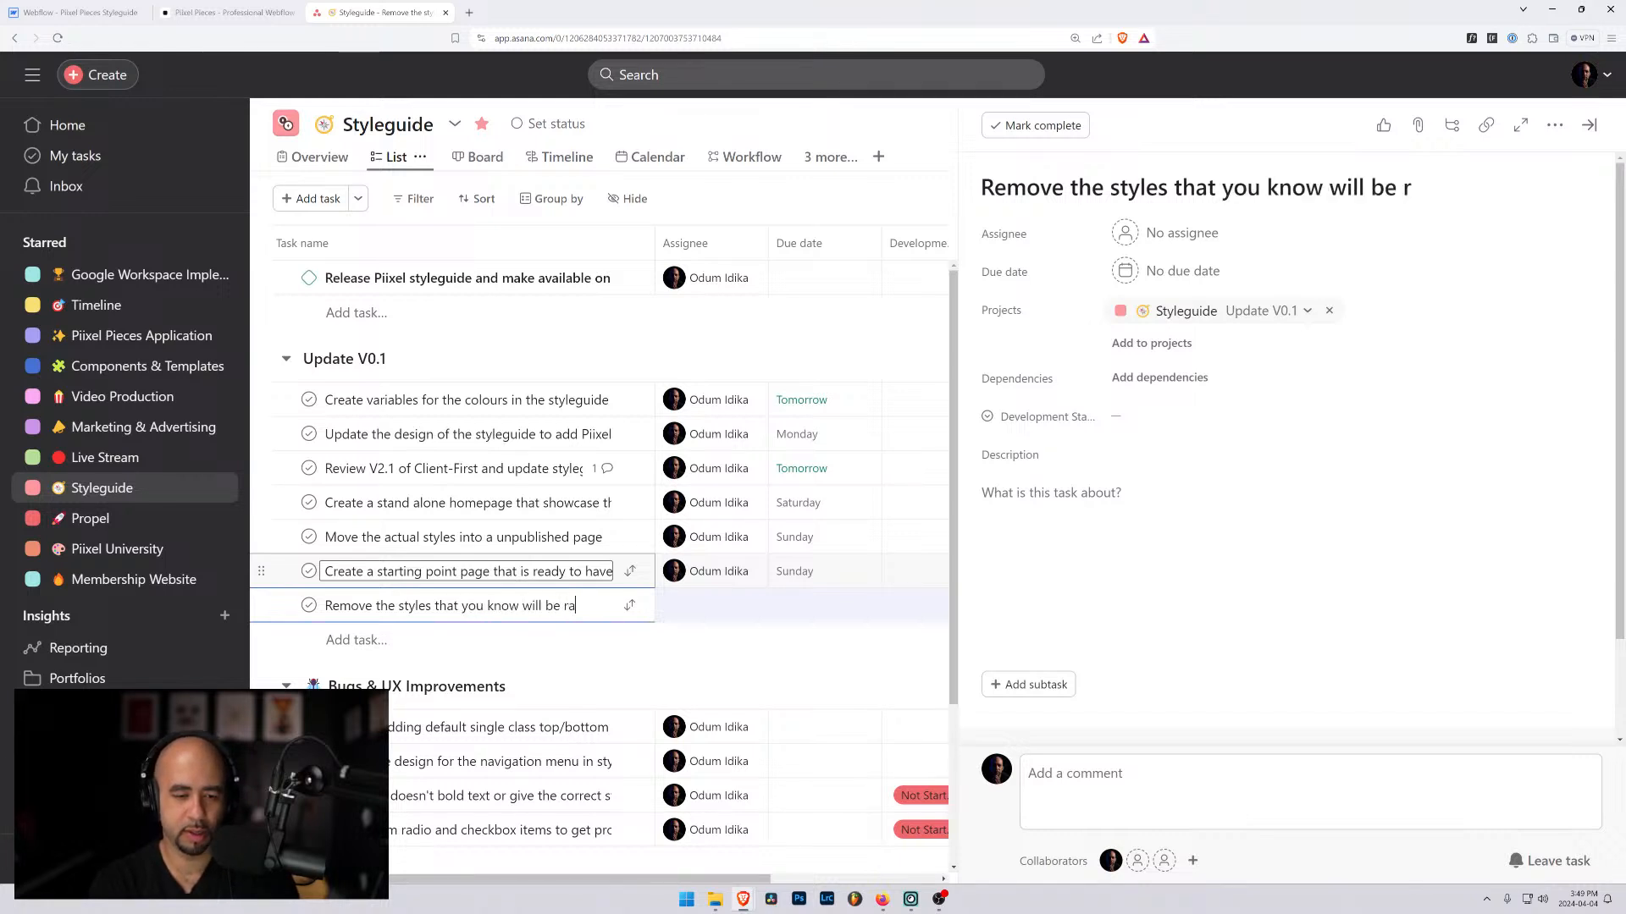
text(rely used)
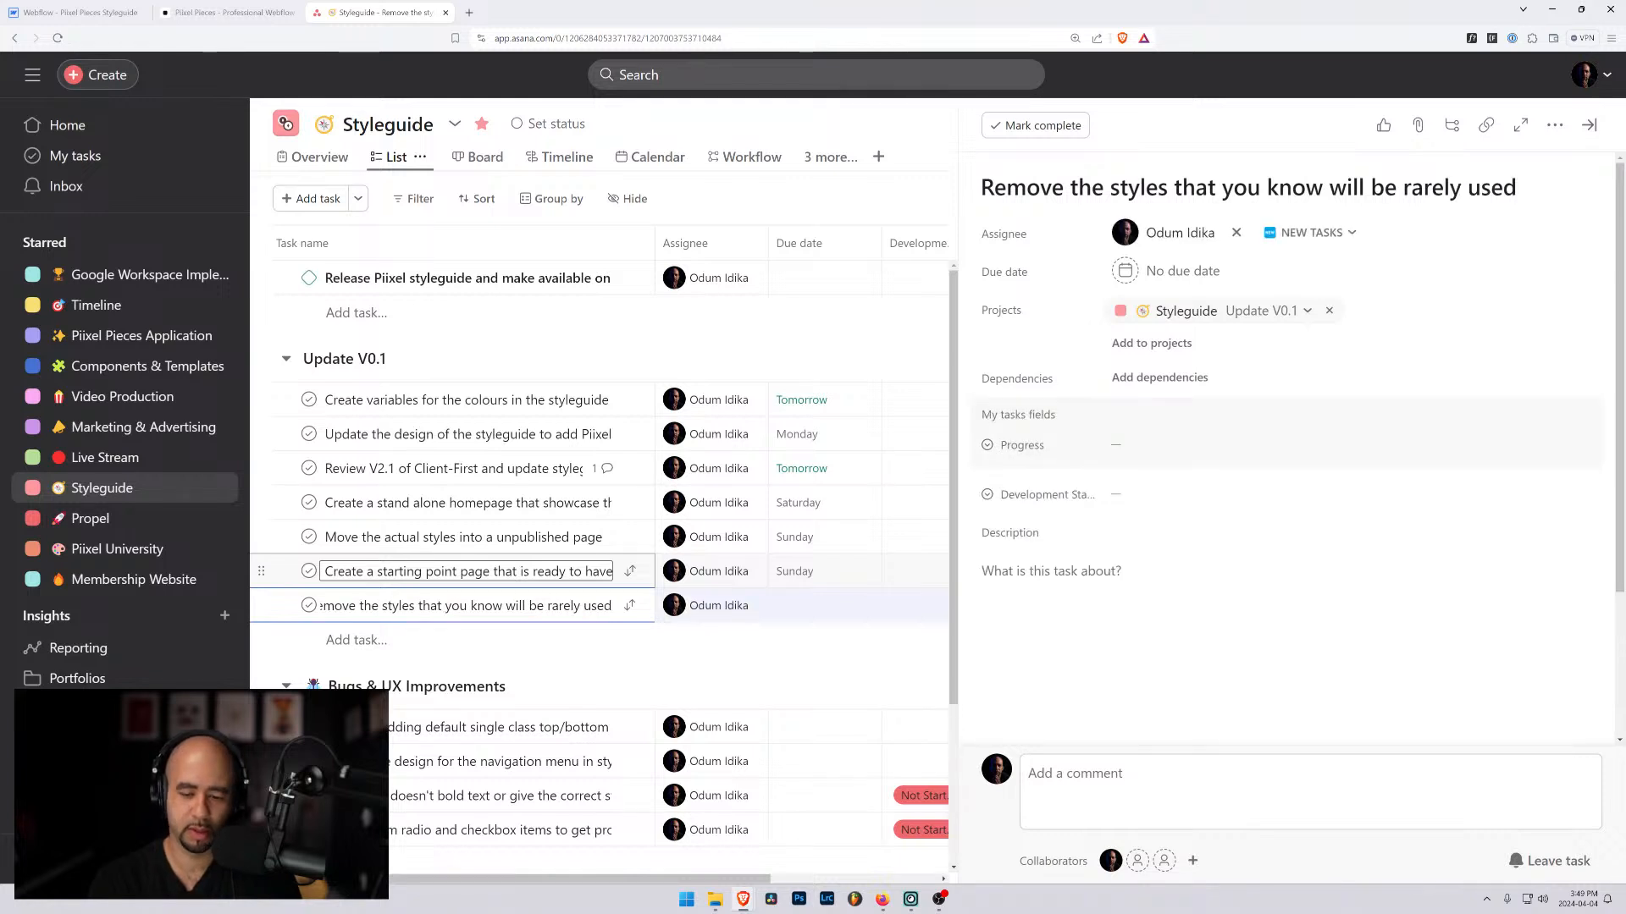
click(1143, 271)
click(1135, 453)
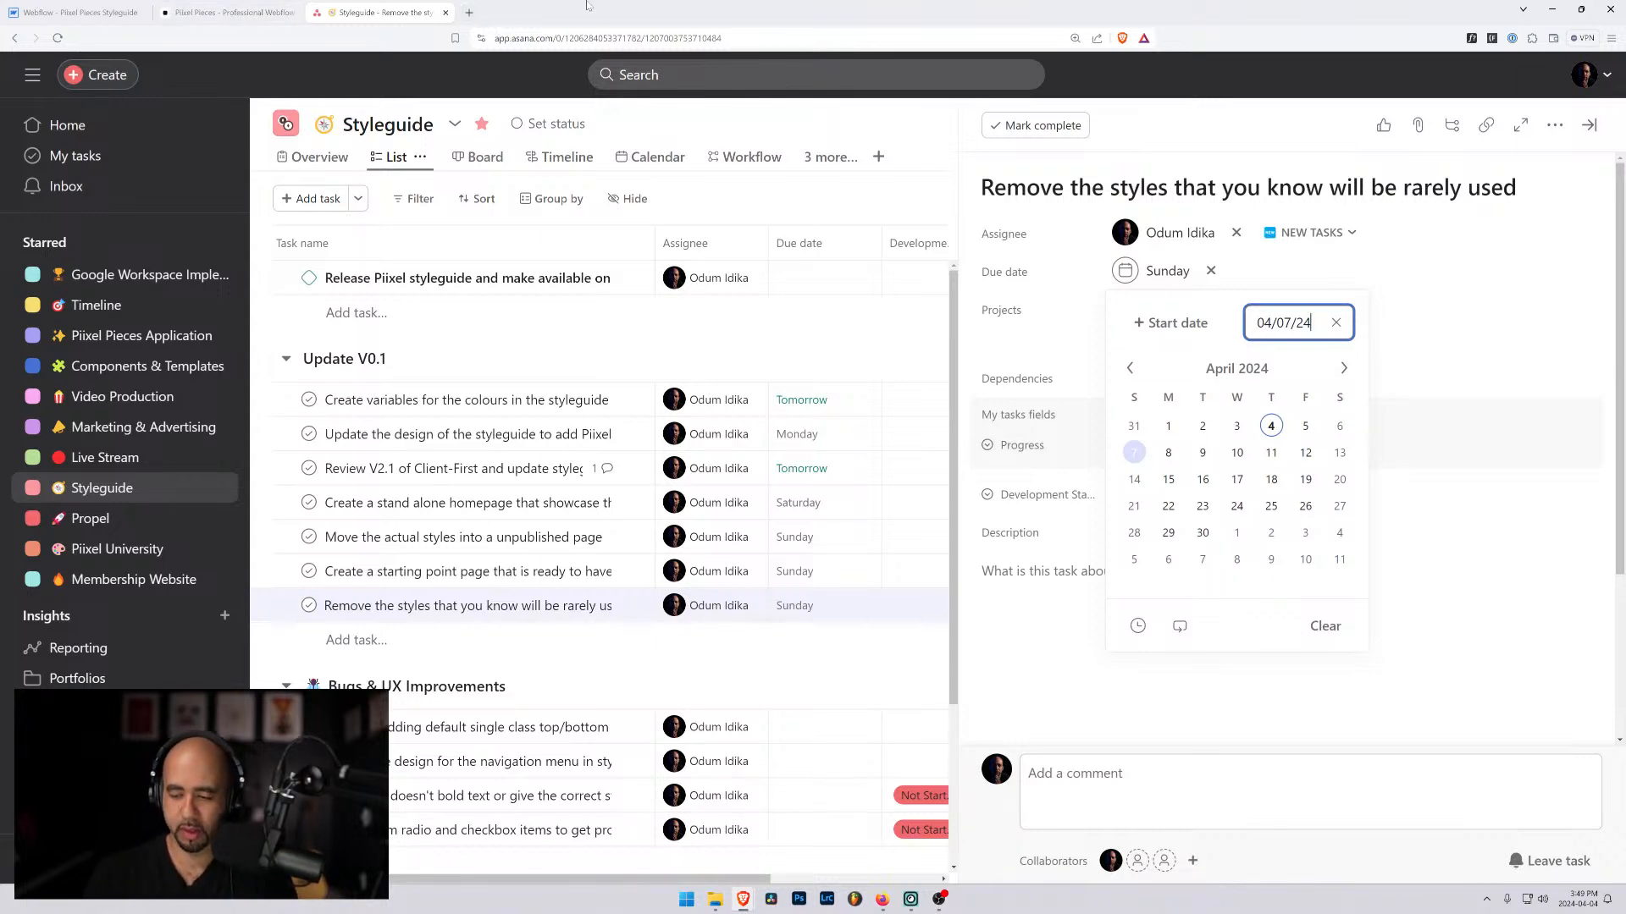
Step: Switch to the Webflow styleguide and examine its classes from the HTML elements, structures and forms through text, colours and utilities to the grids
click(85, 12)
scroll(216, 420, down, 15)
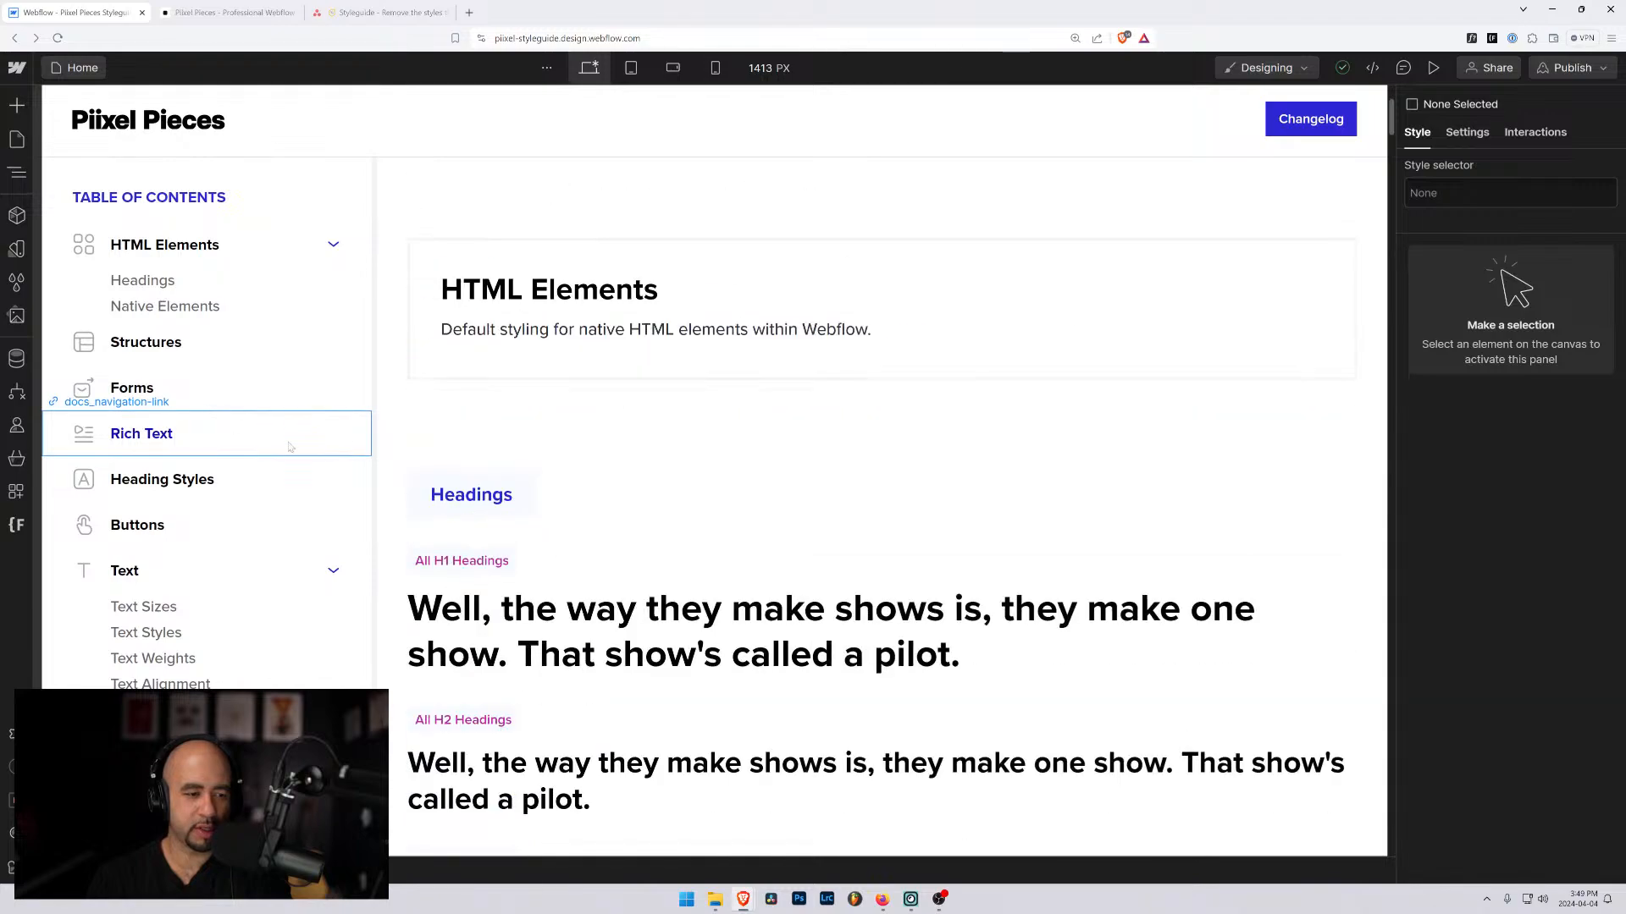
scroll(642, 508, down, 5)
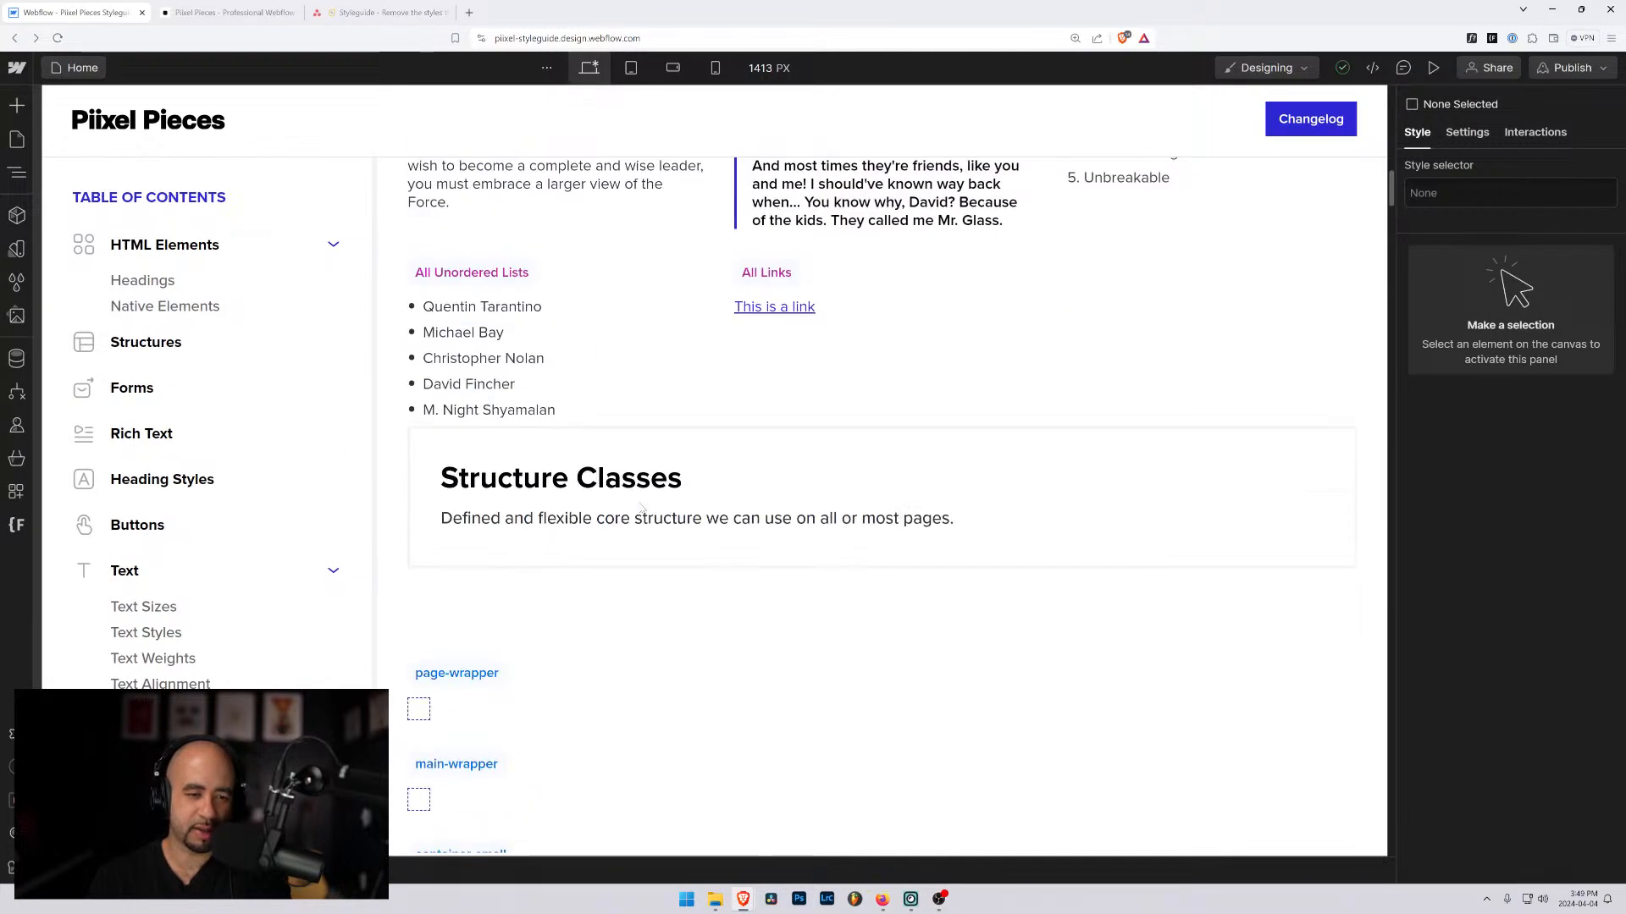
scroll(642, 508, down, 9)
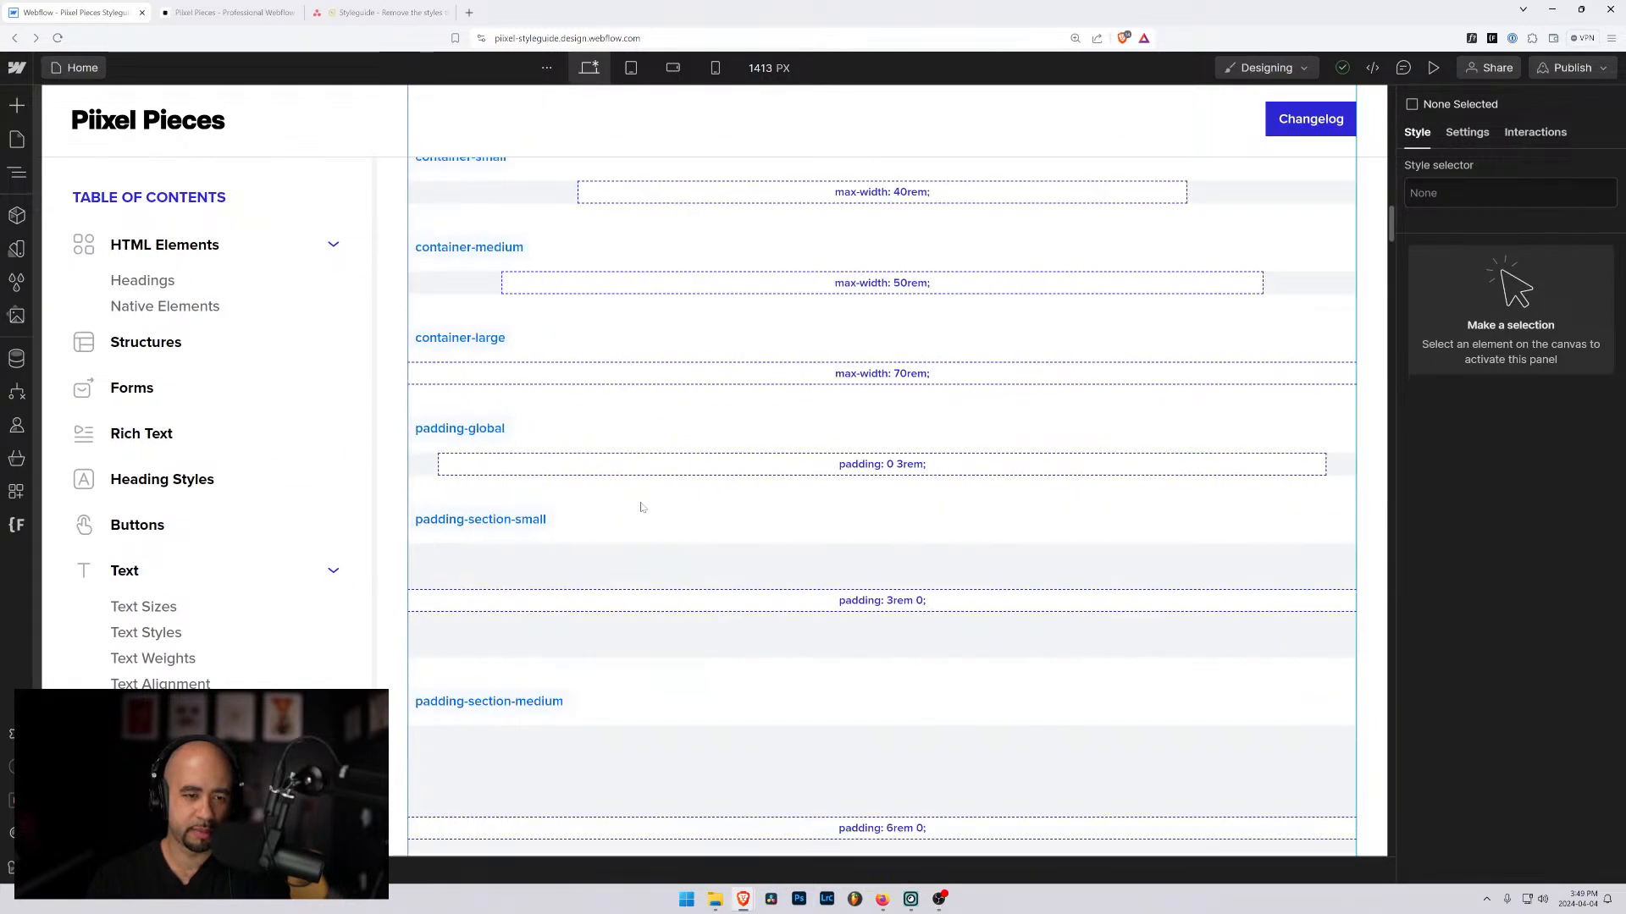
scroll(642, 508, down, 7)
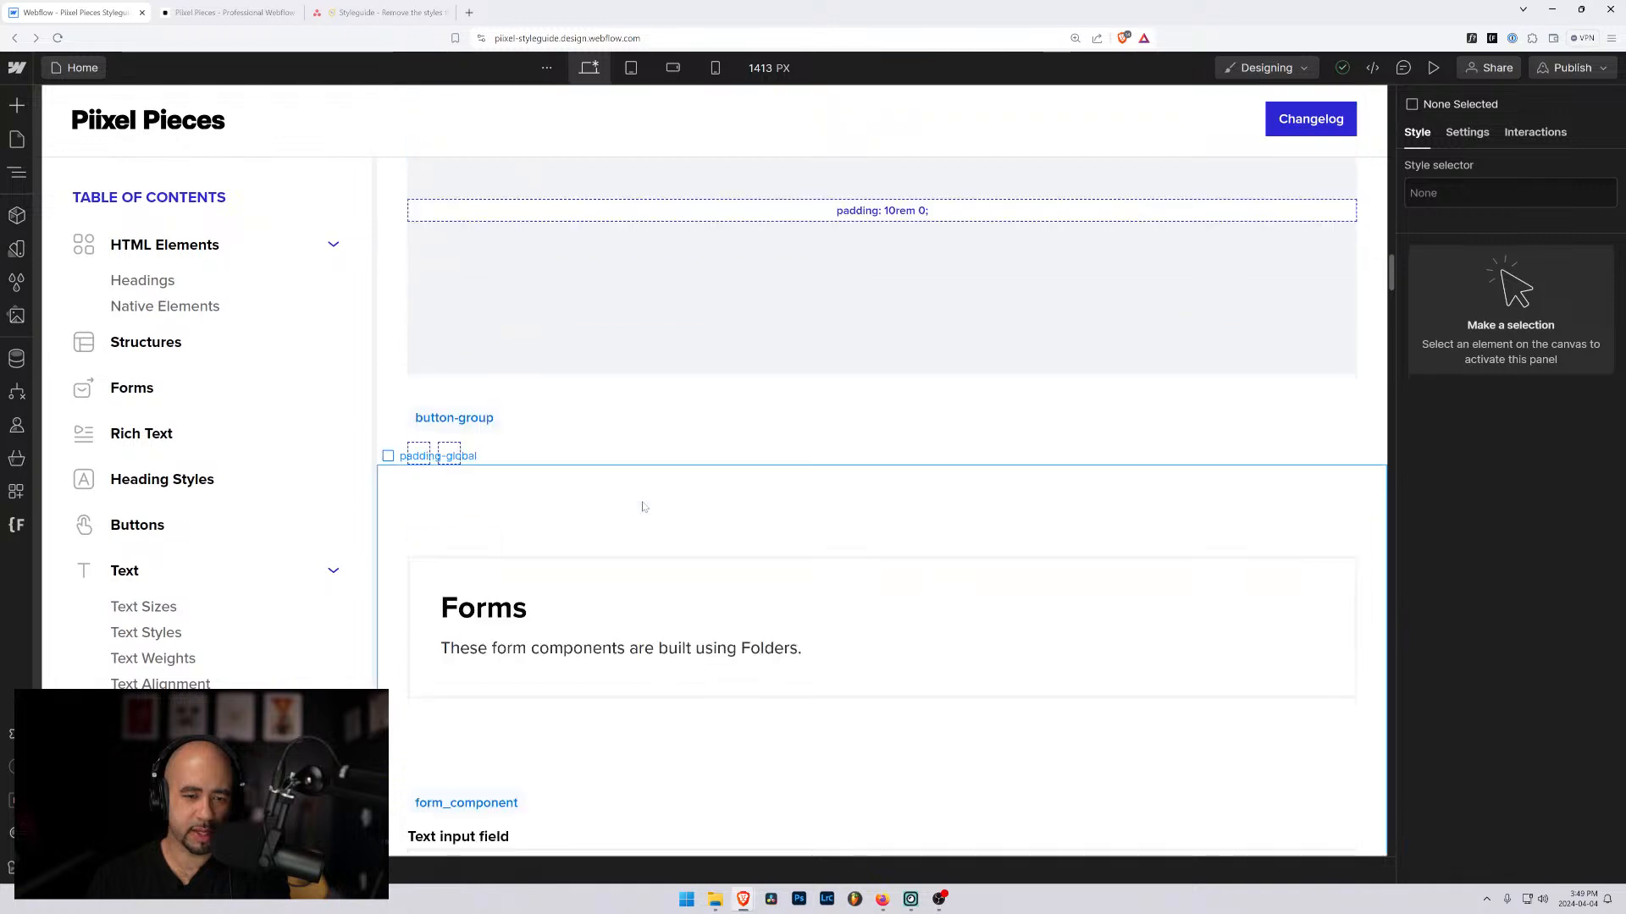
scroll(642, 506, down, 6)
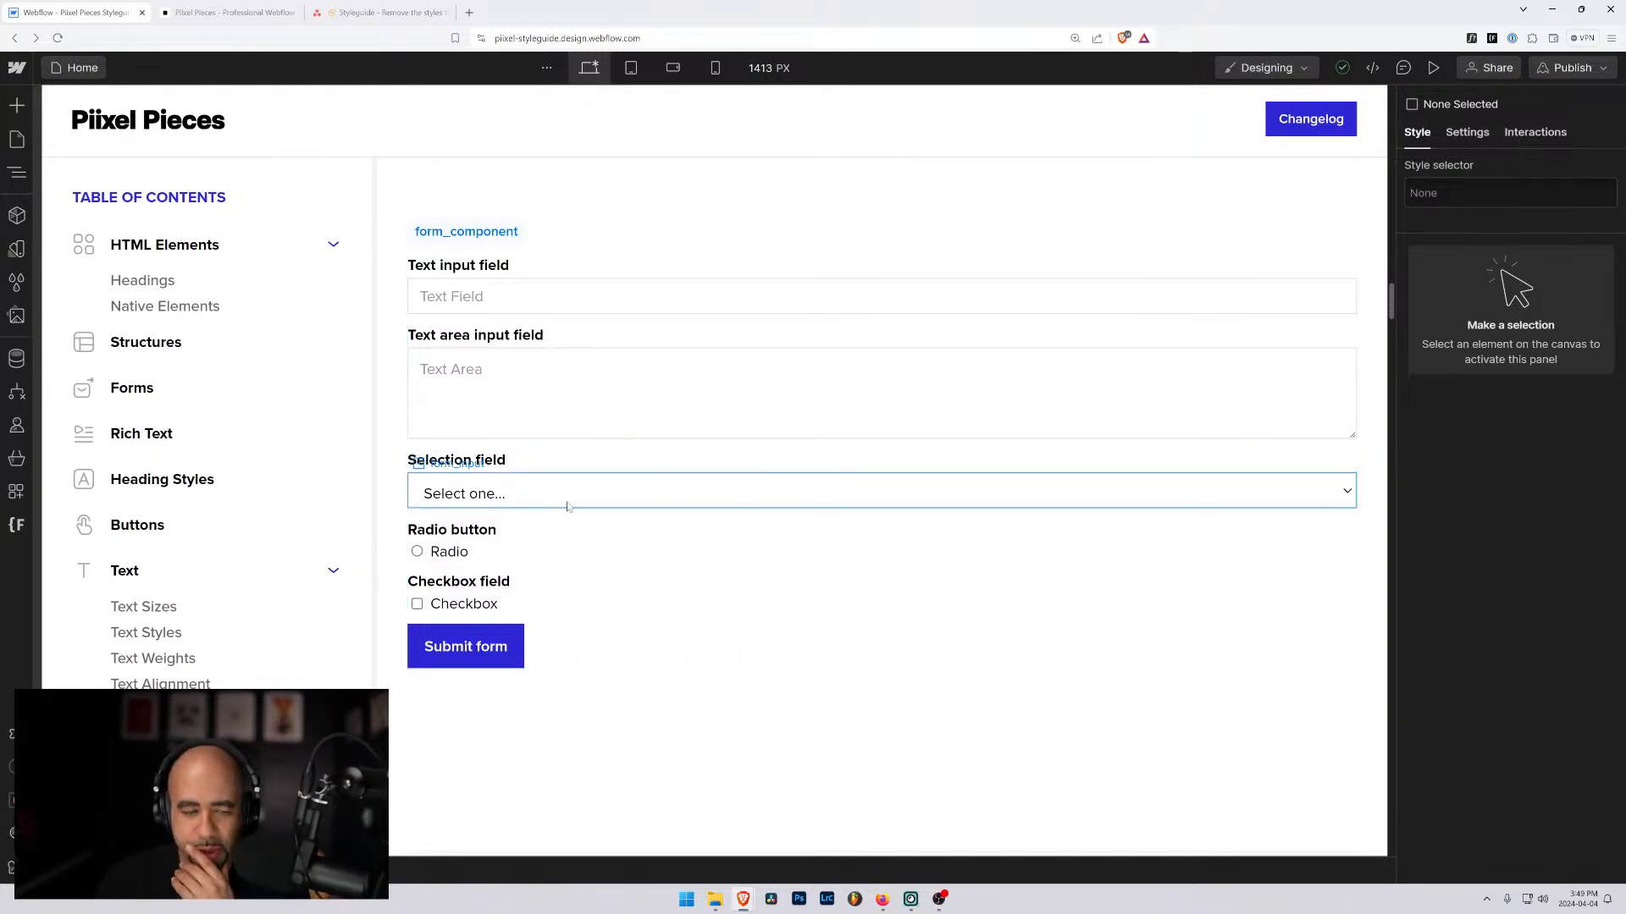
scroll(584, 552, down, 6)
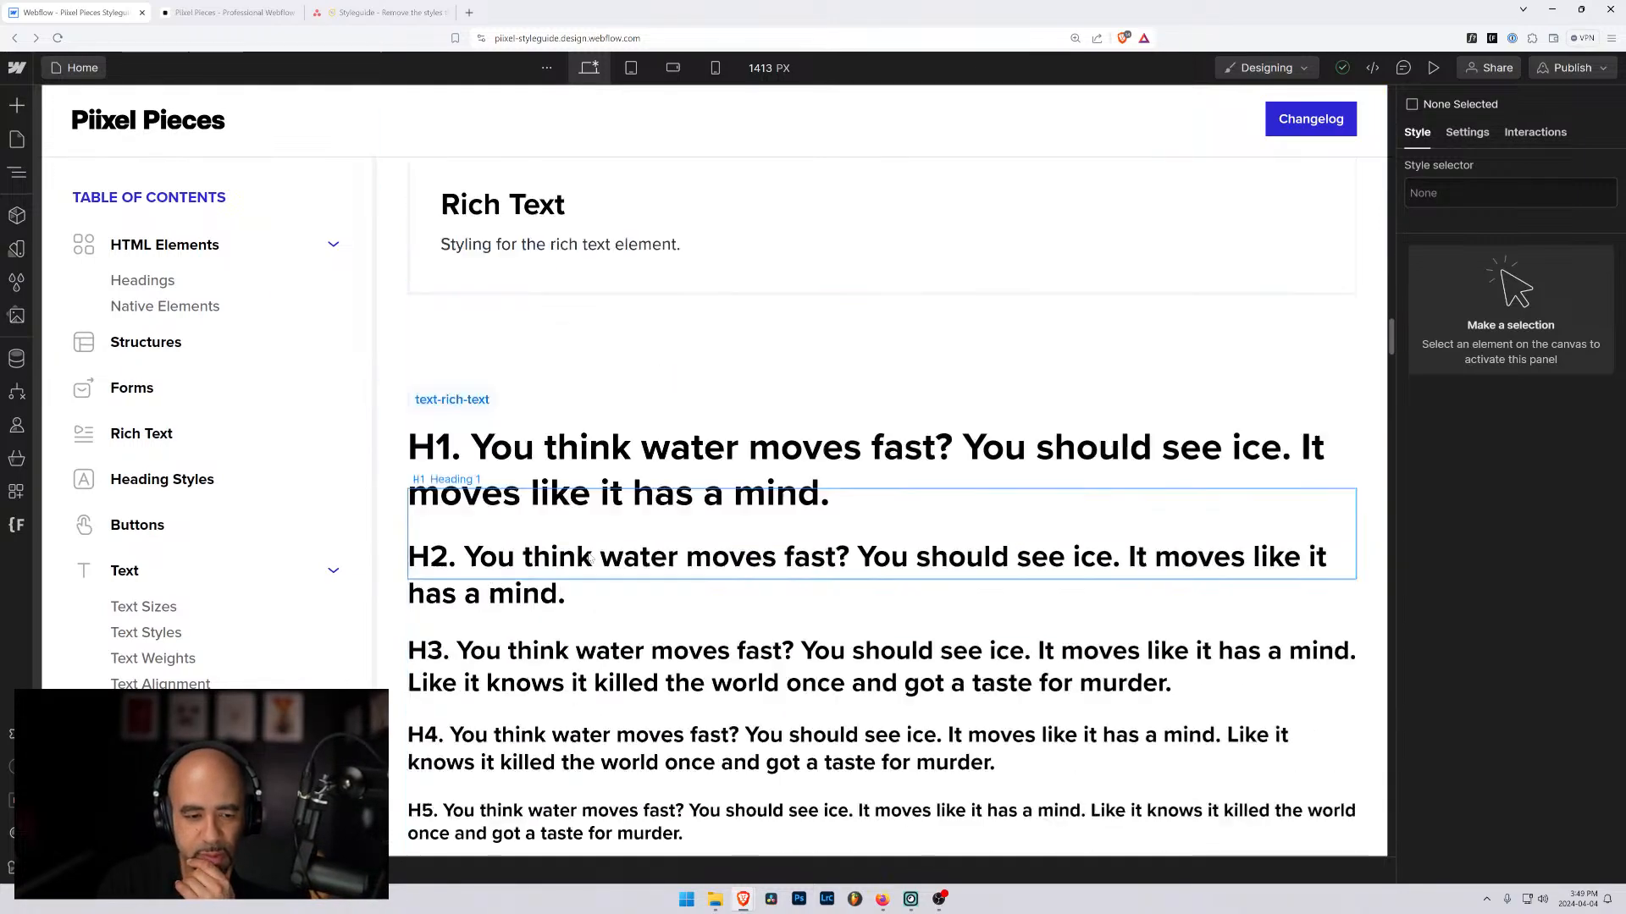
scroll(590, 558, down, 20)
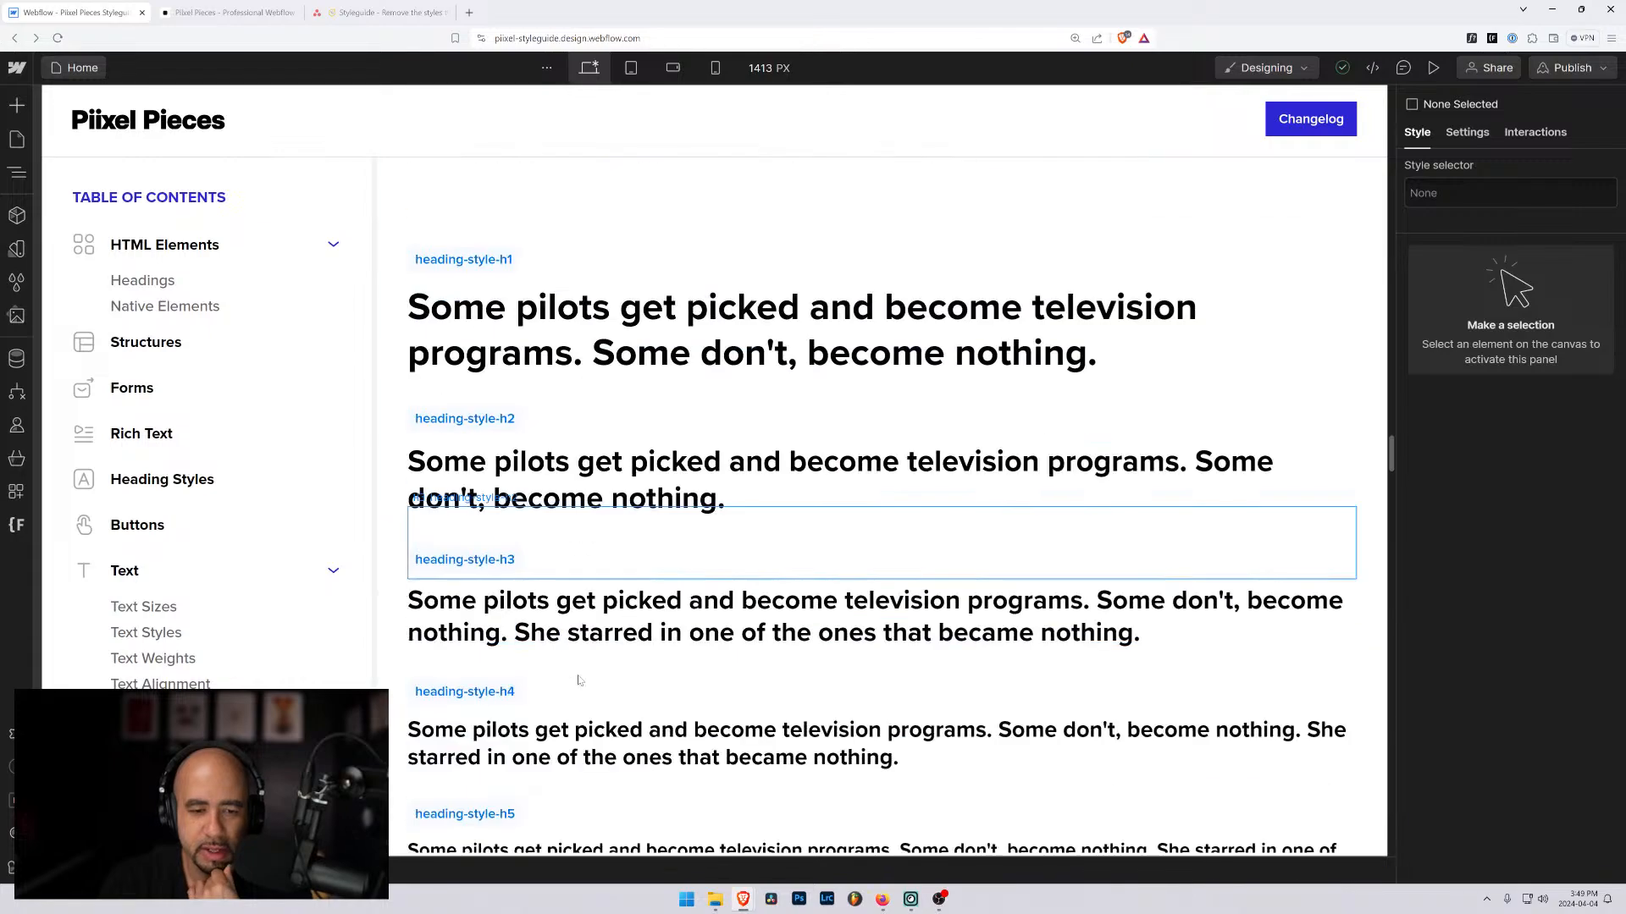
scroll(579, 681, down, 20)
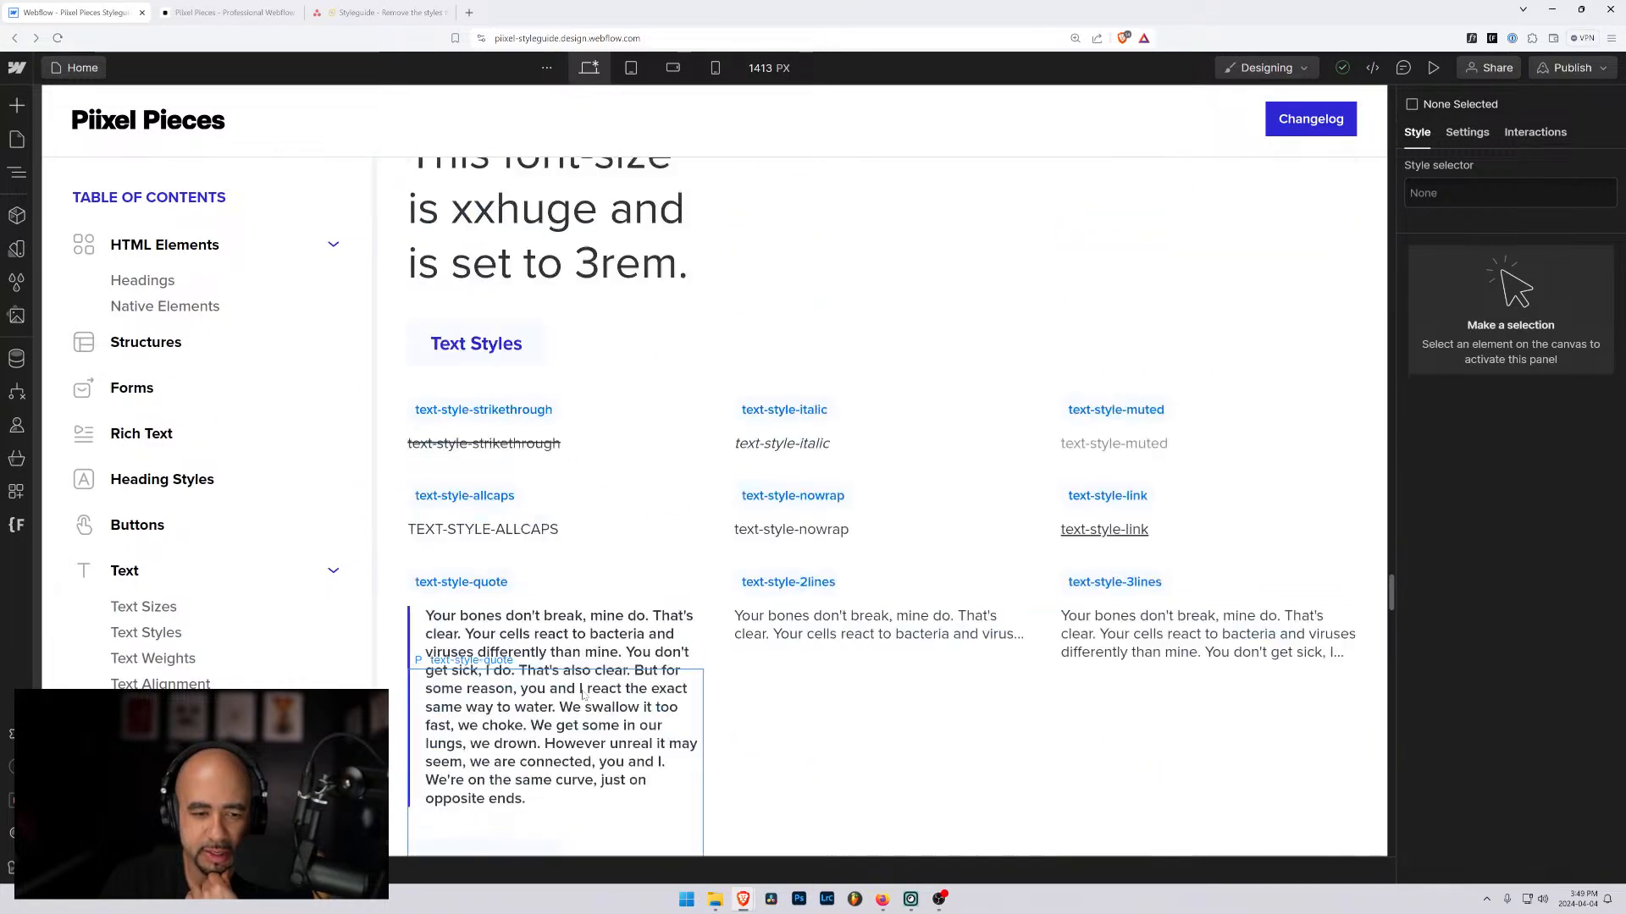
scroll(582, 696, down, 20)
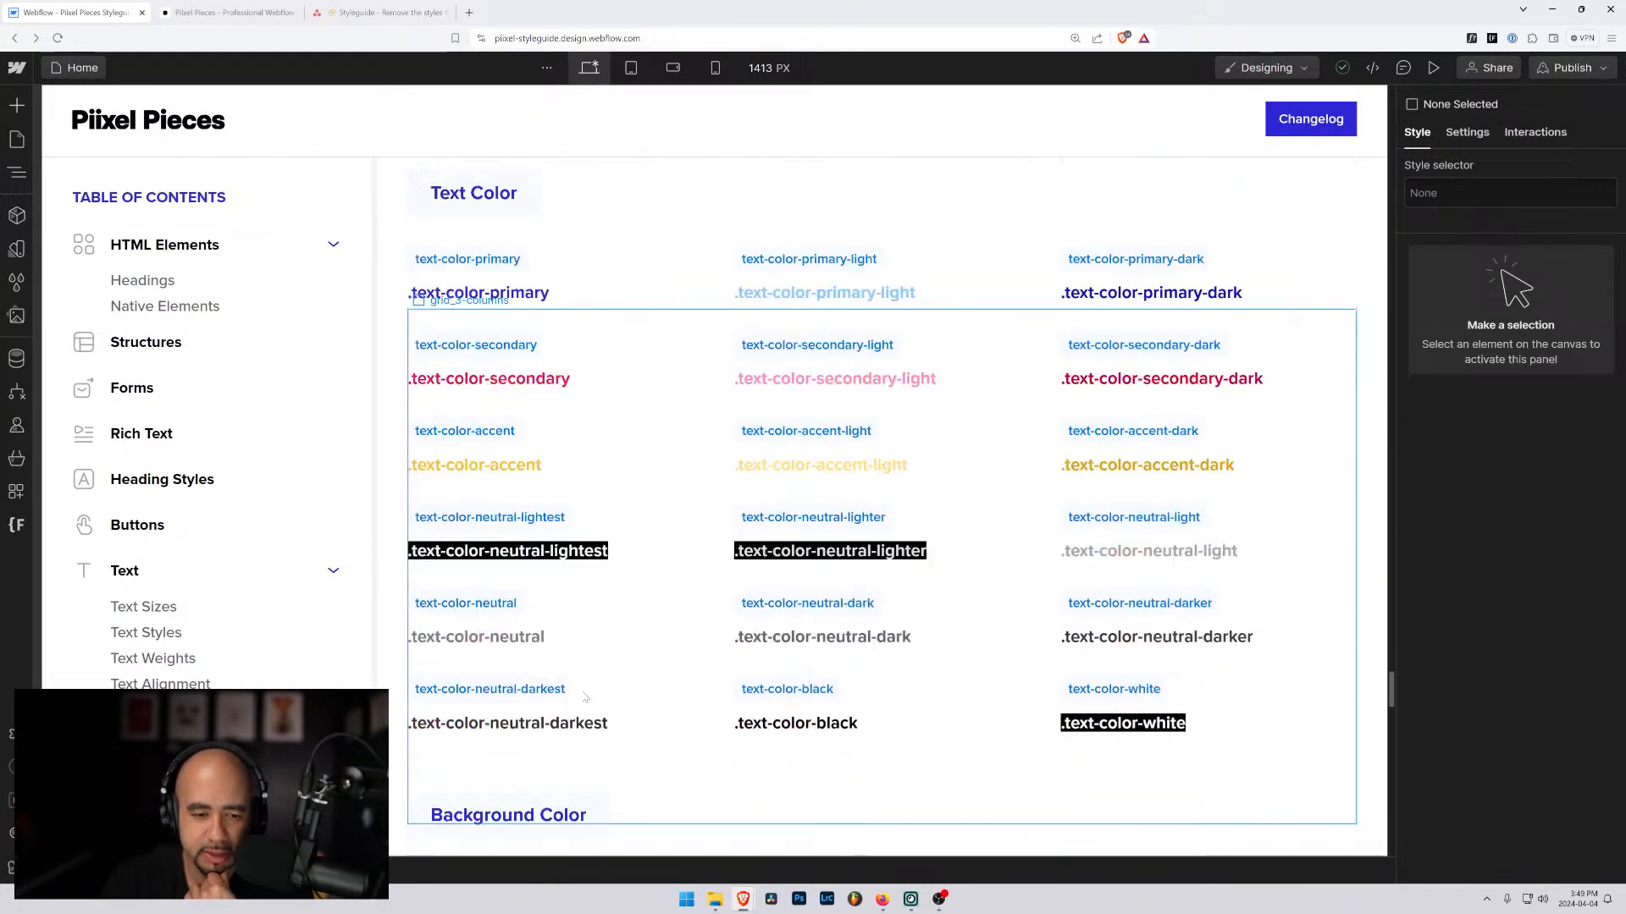
scroll(584, 697, down, 20)
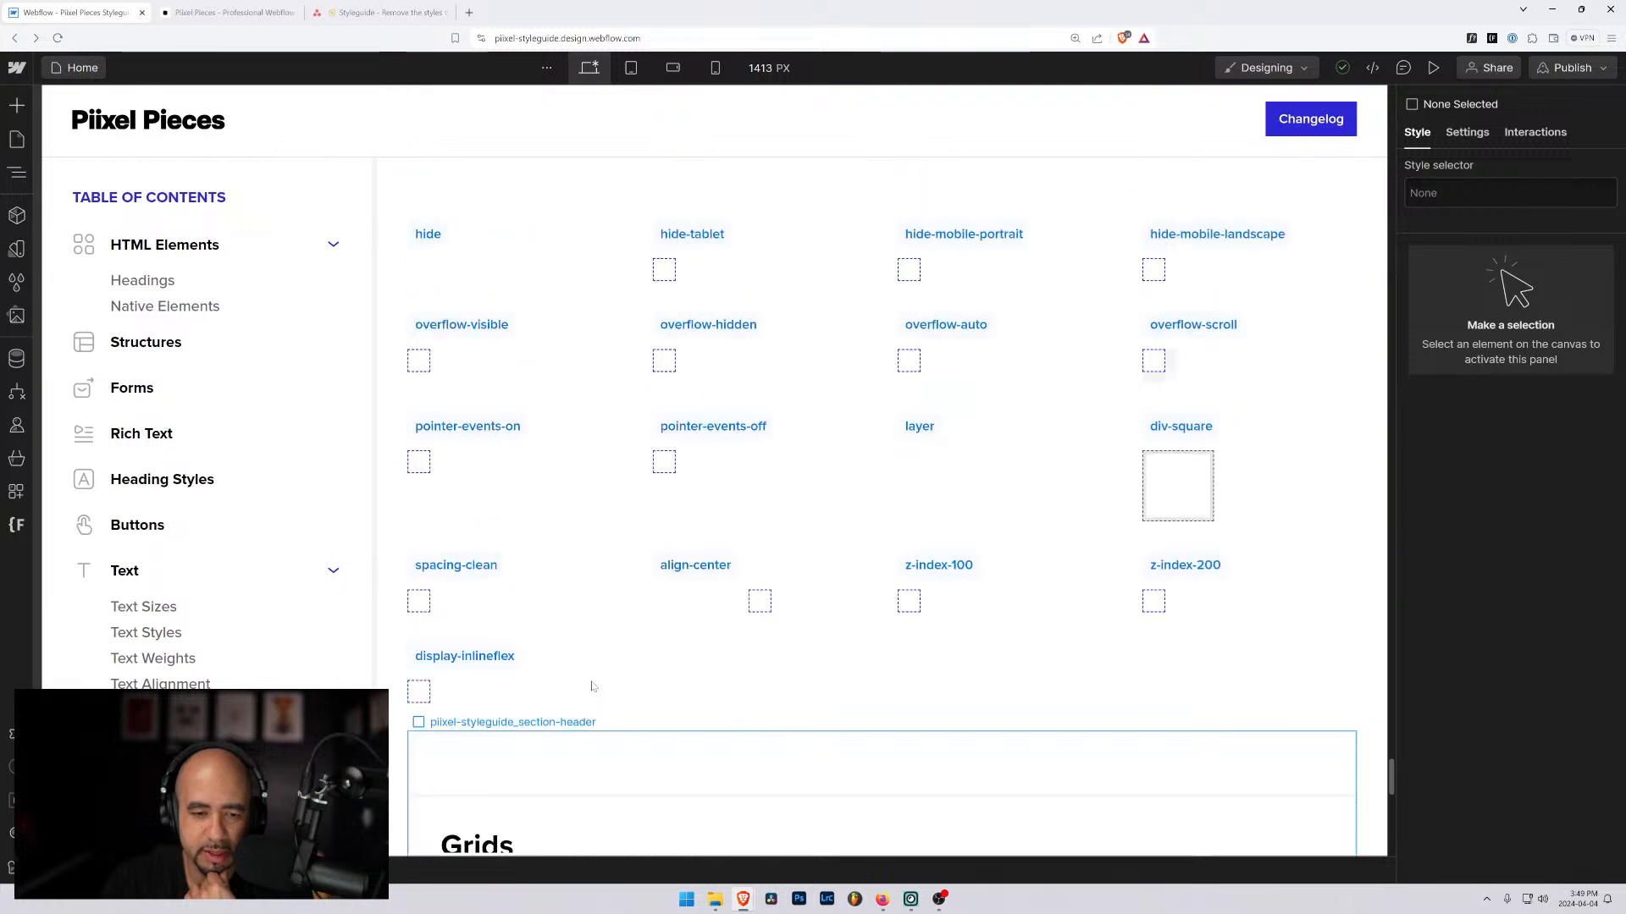
scroll(593, 687, up, 1)
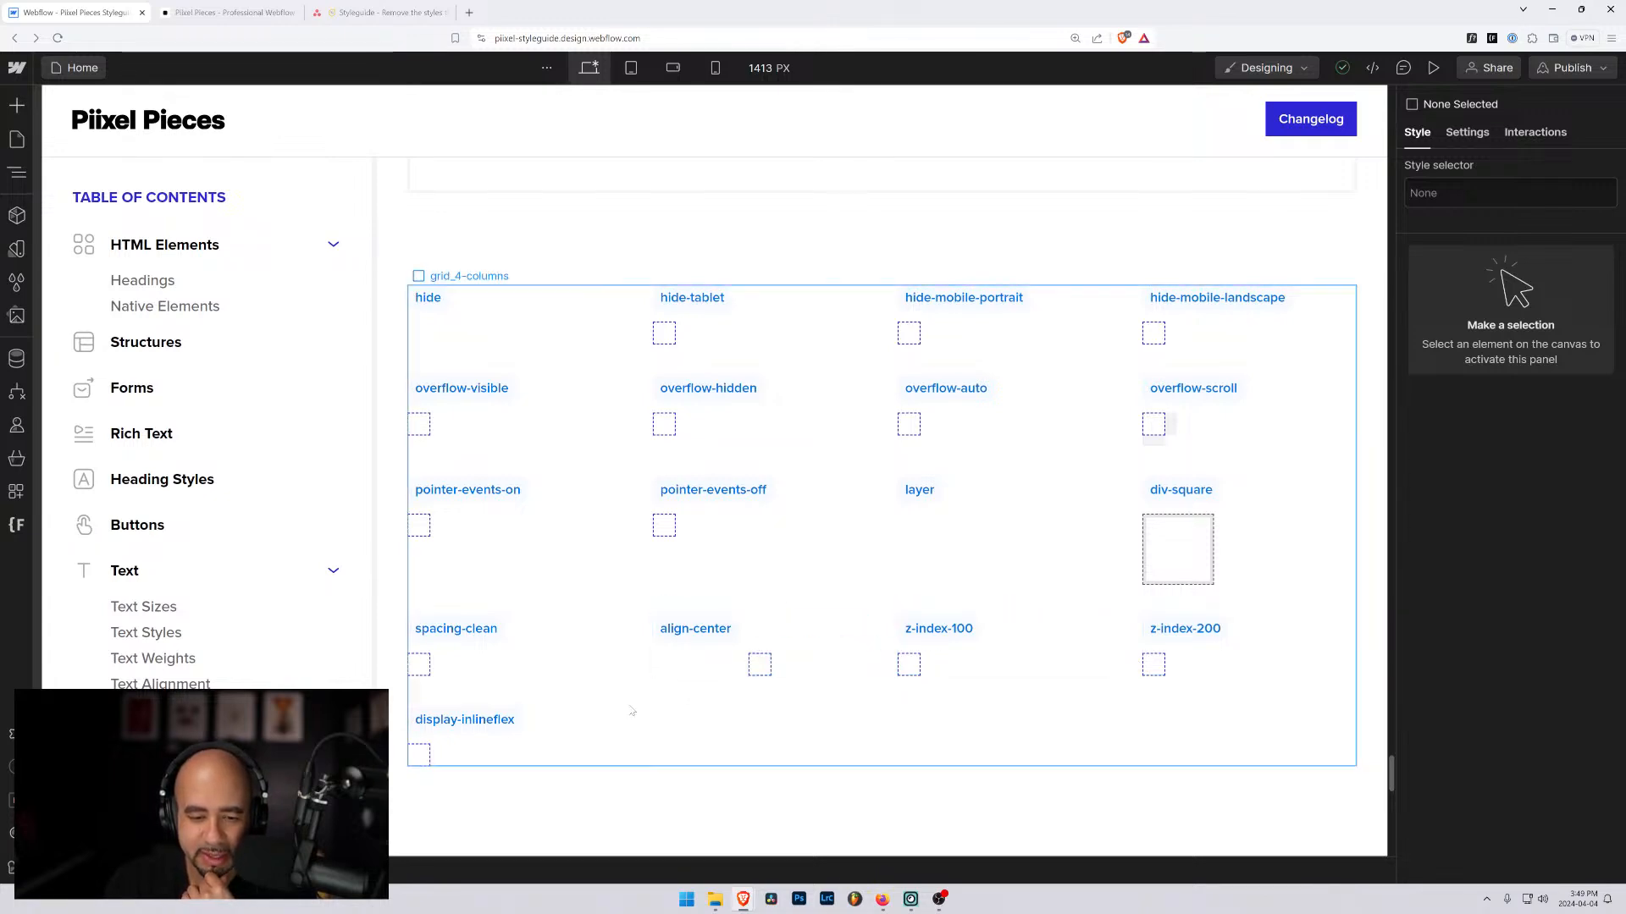
scroll(595, 721, down, 15)
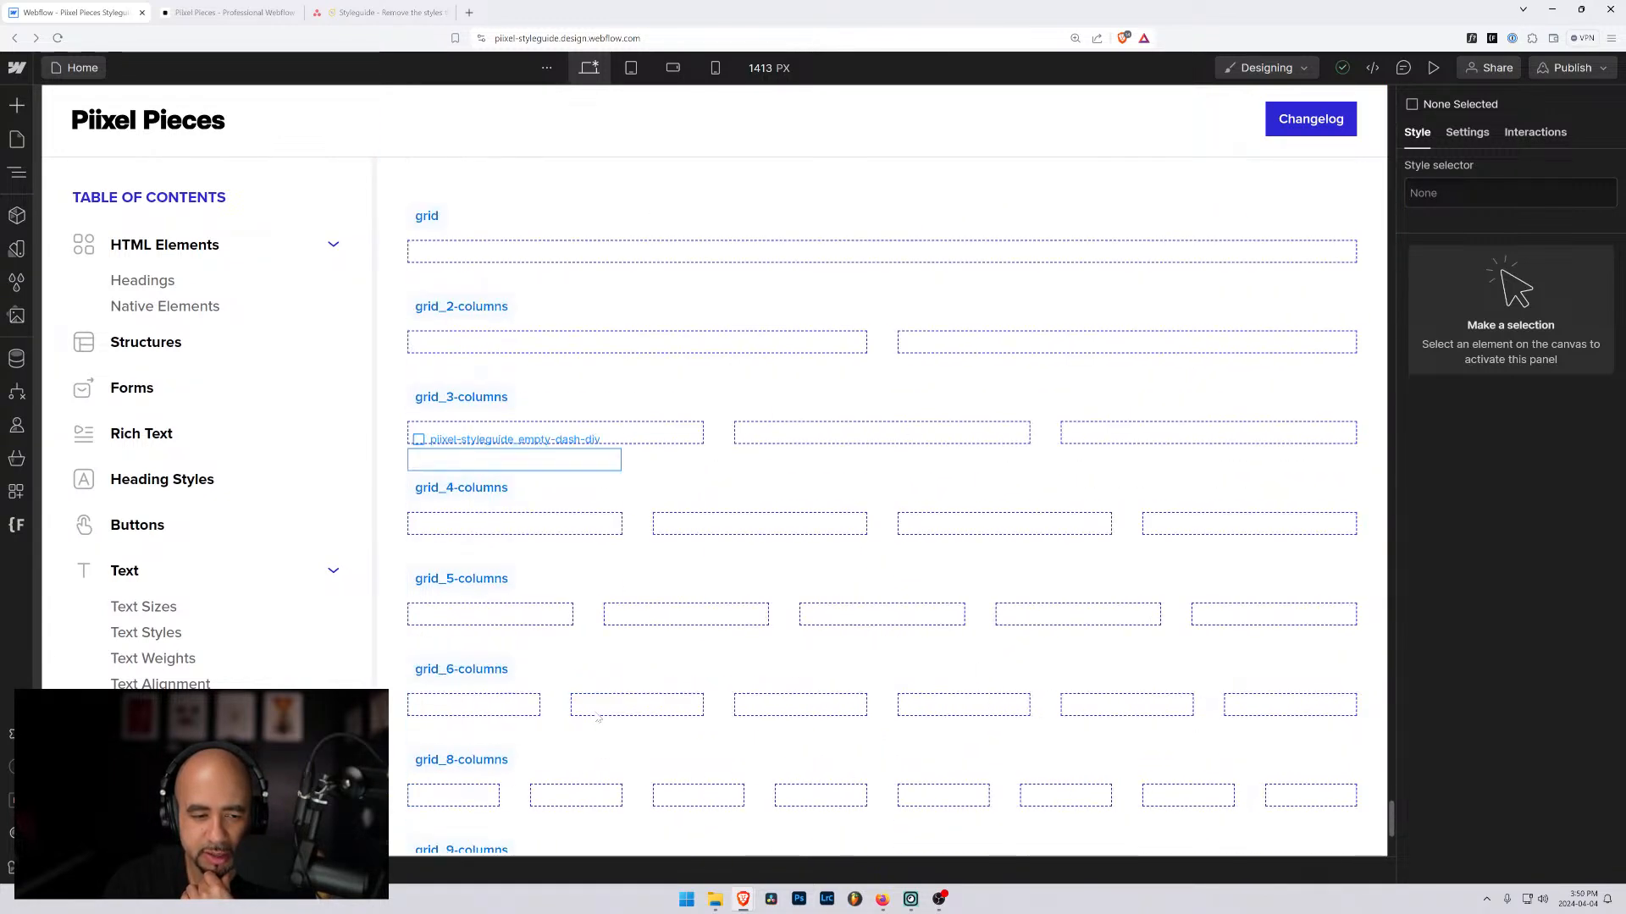
Step: Examine the styleguide's grid classes, the gap variable of the grid_2-columns item, and the utility, background and text colour classes
scroll(596, 718, up, 6)
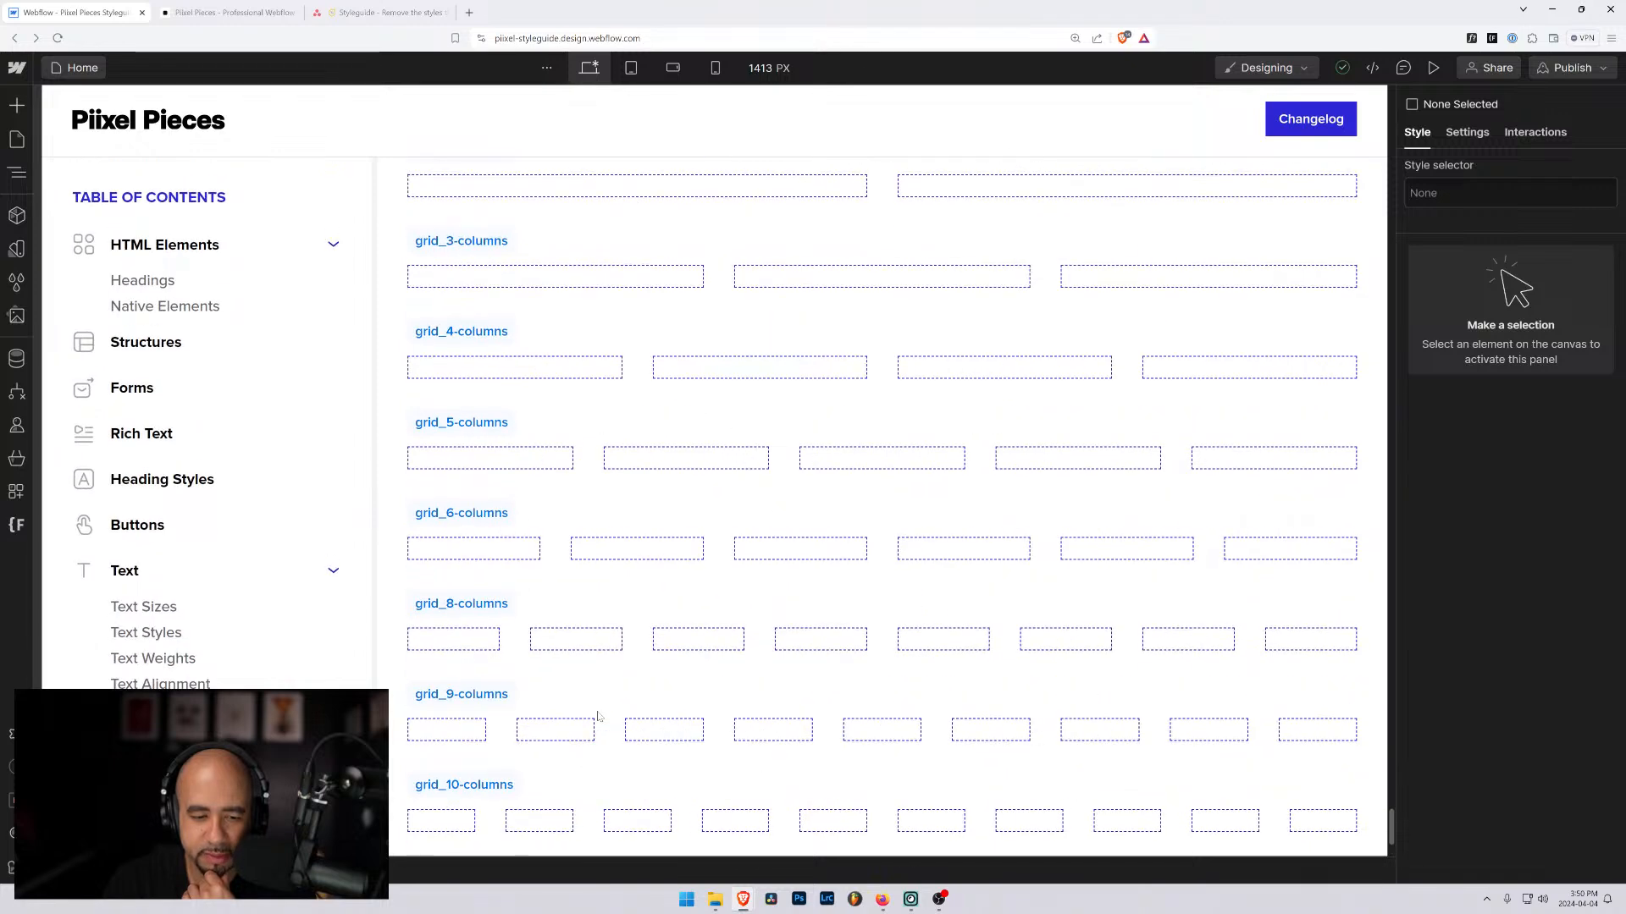
scroll(599, 716, up, 3)
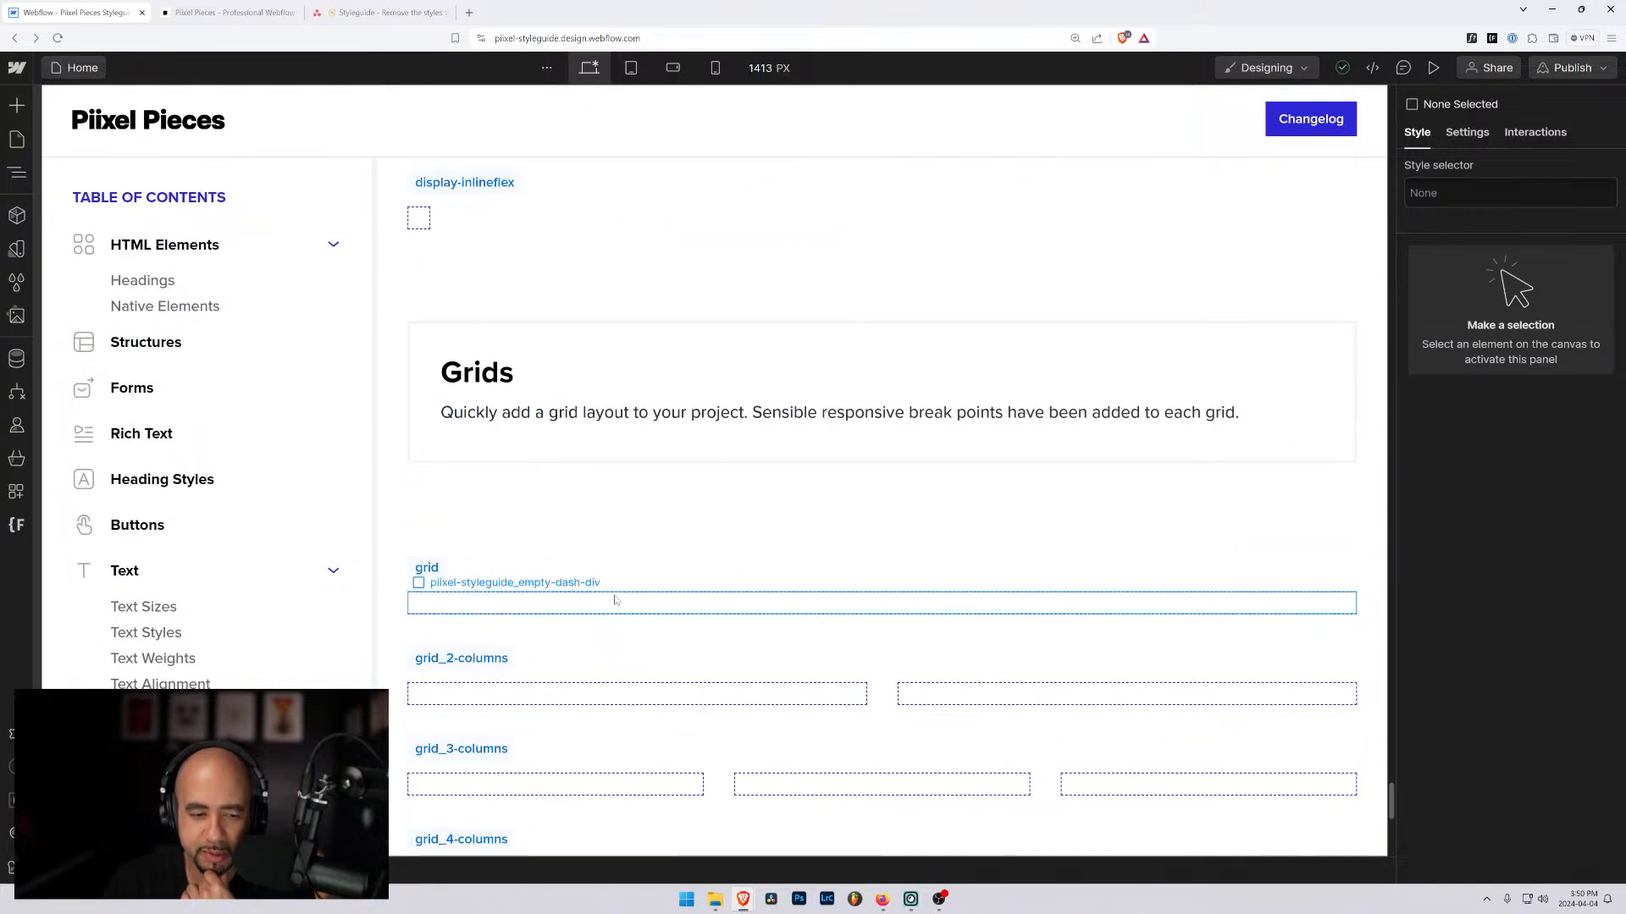
click(599, 676)
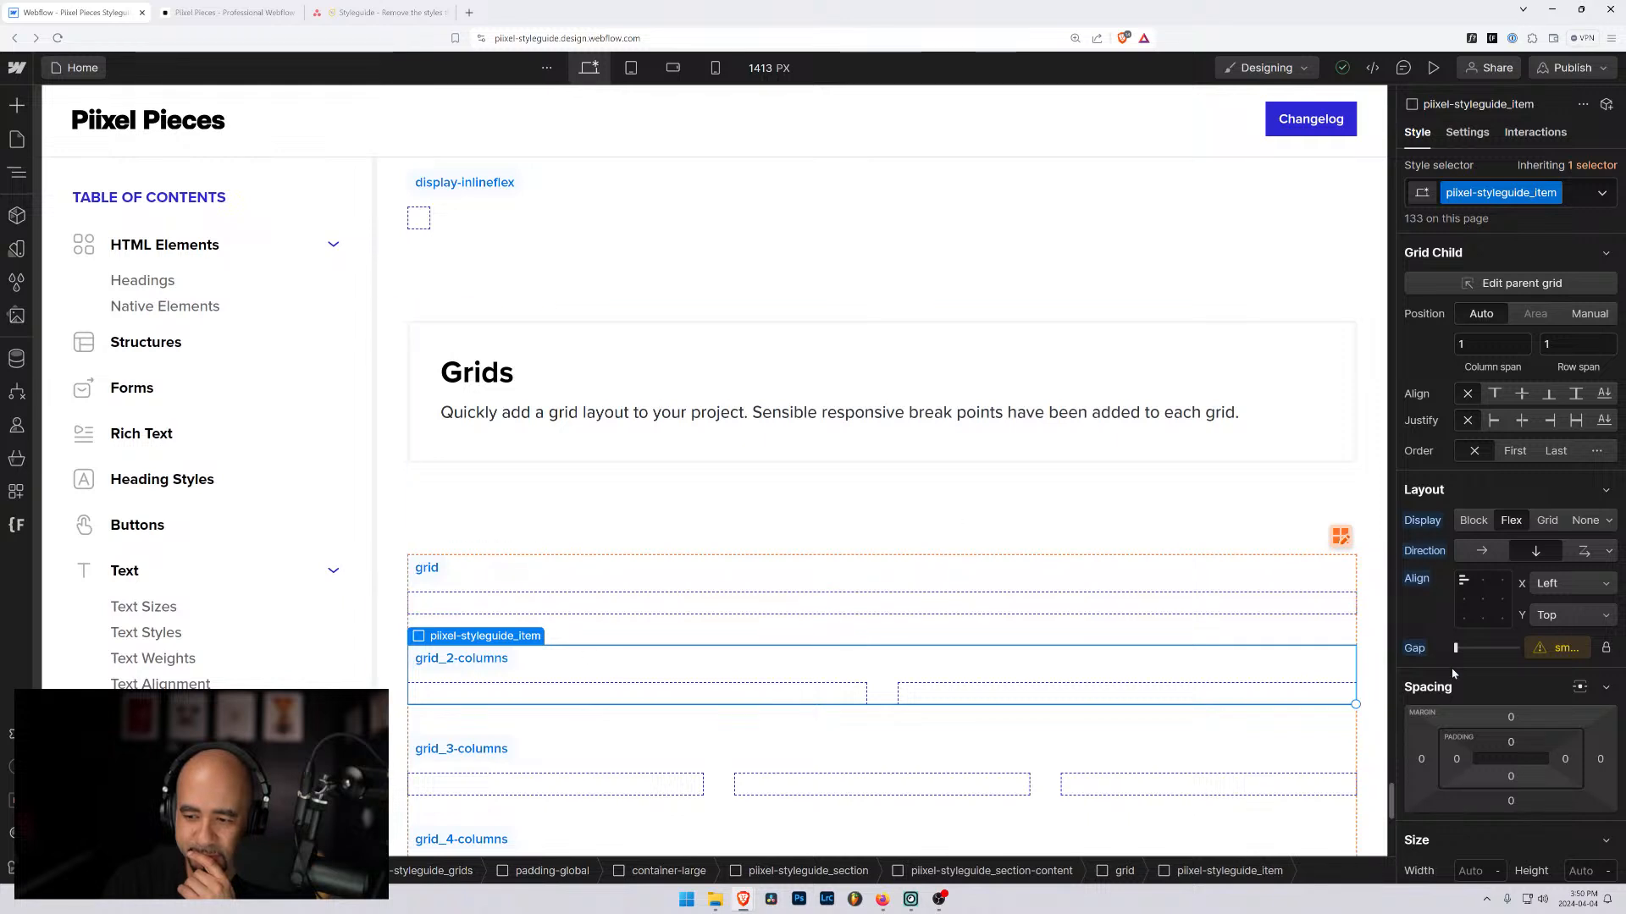
click(1537, 649)
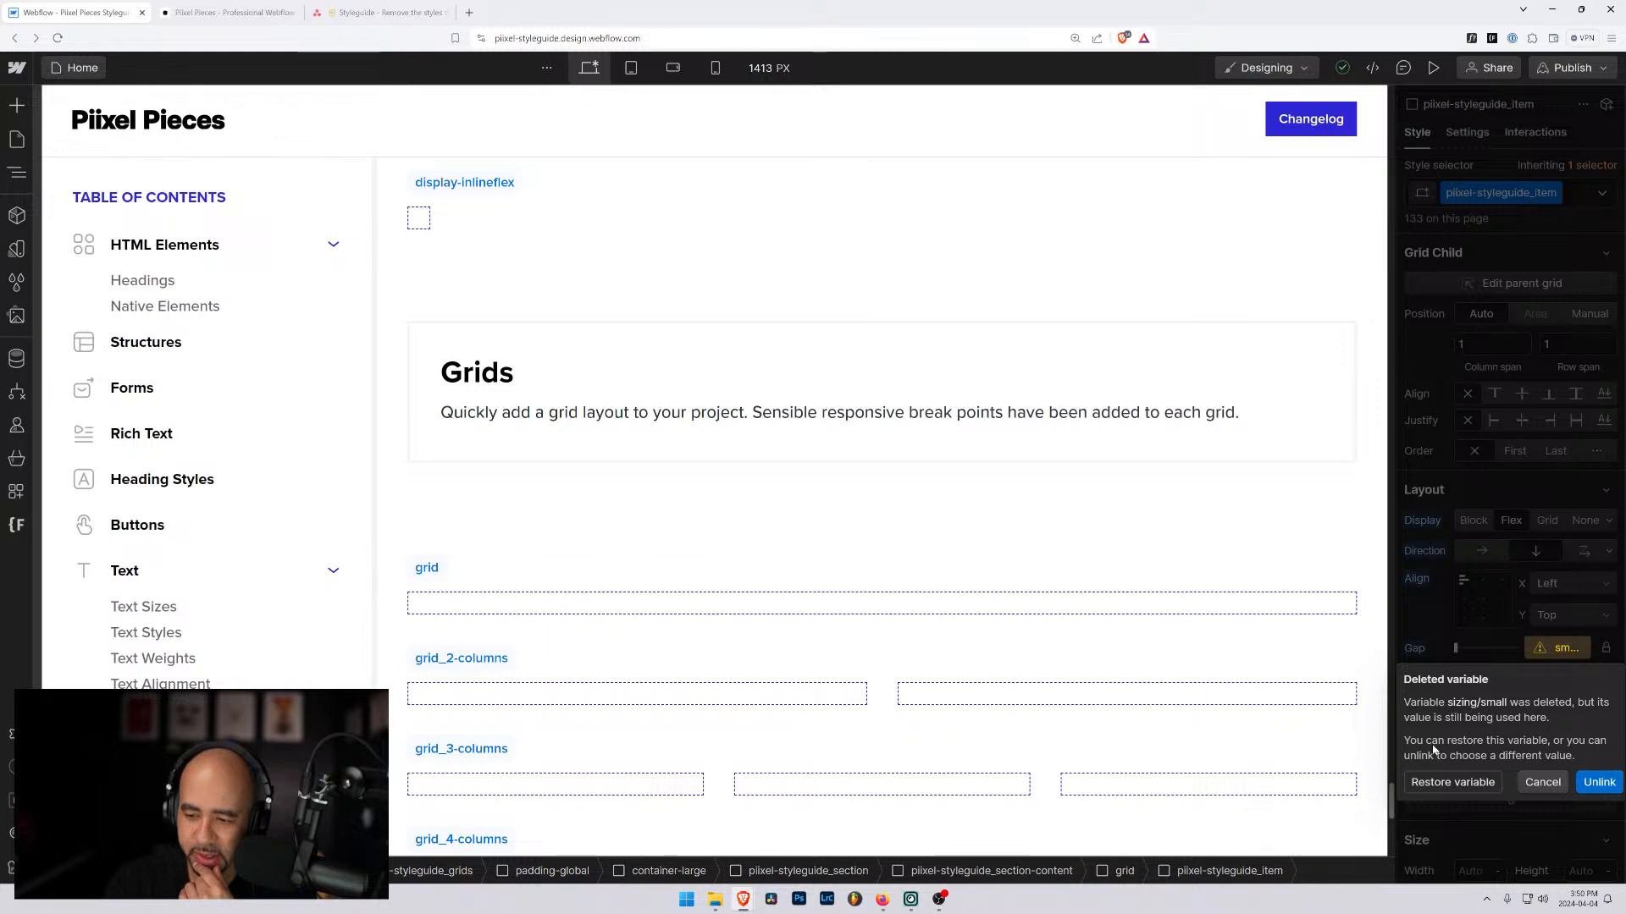
click(804, 542)
scroll(592, 551, down, 5)
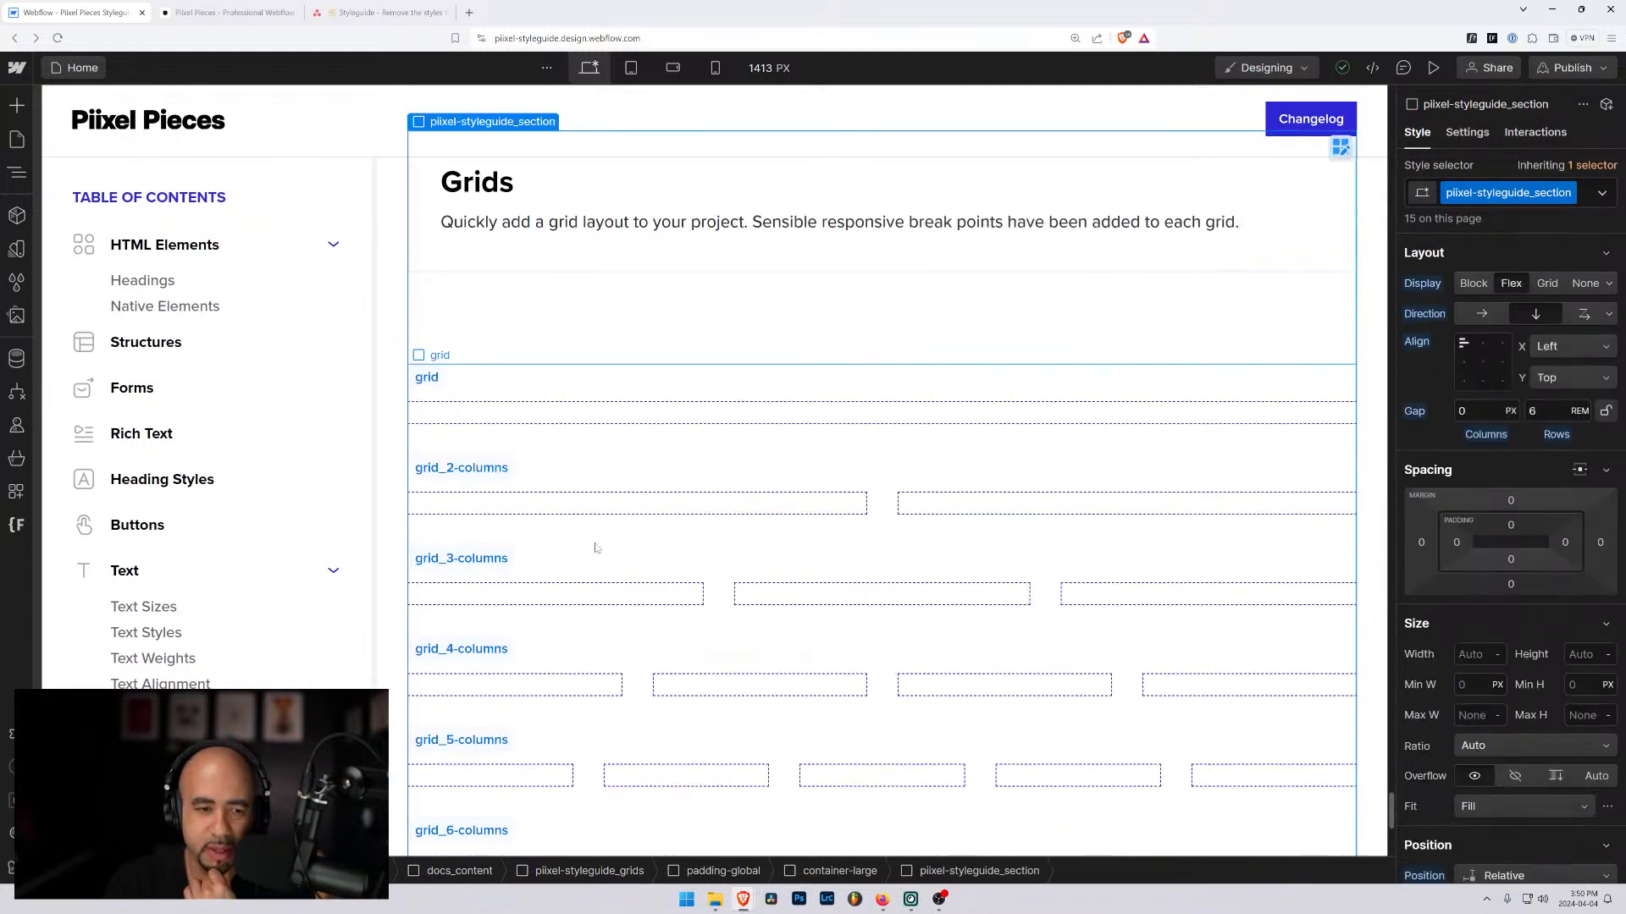
scroll(569, 574, up, 5)
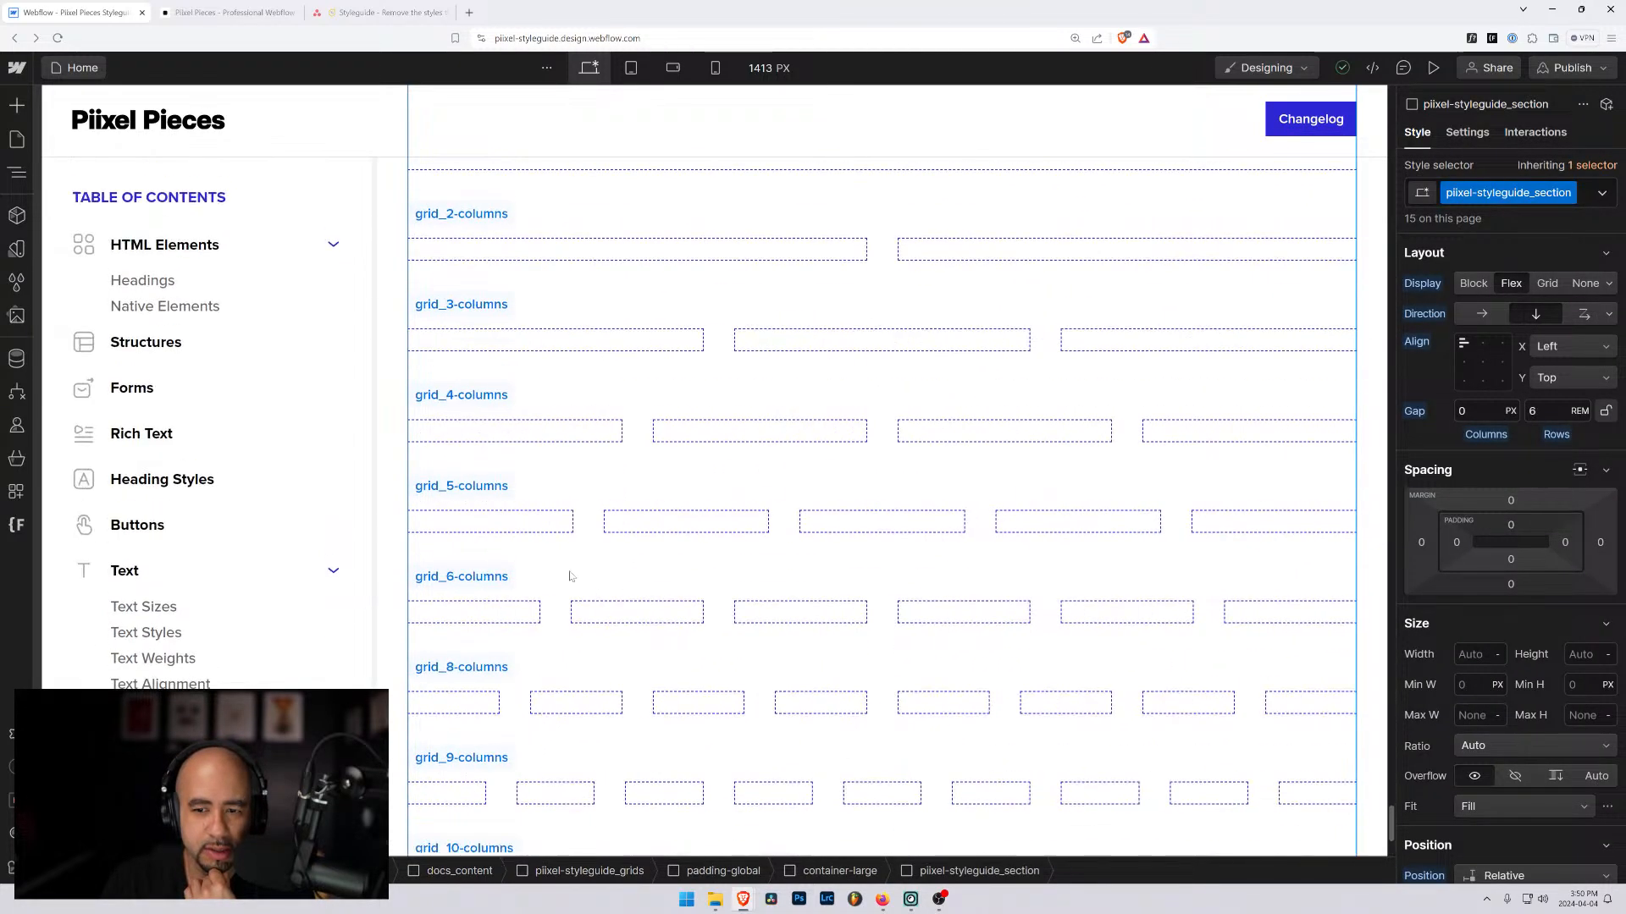
scroll(569, 576, up, 10)
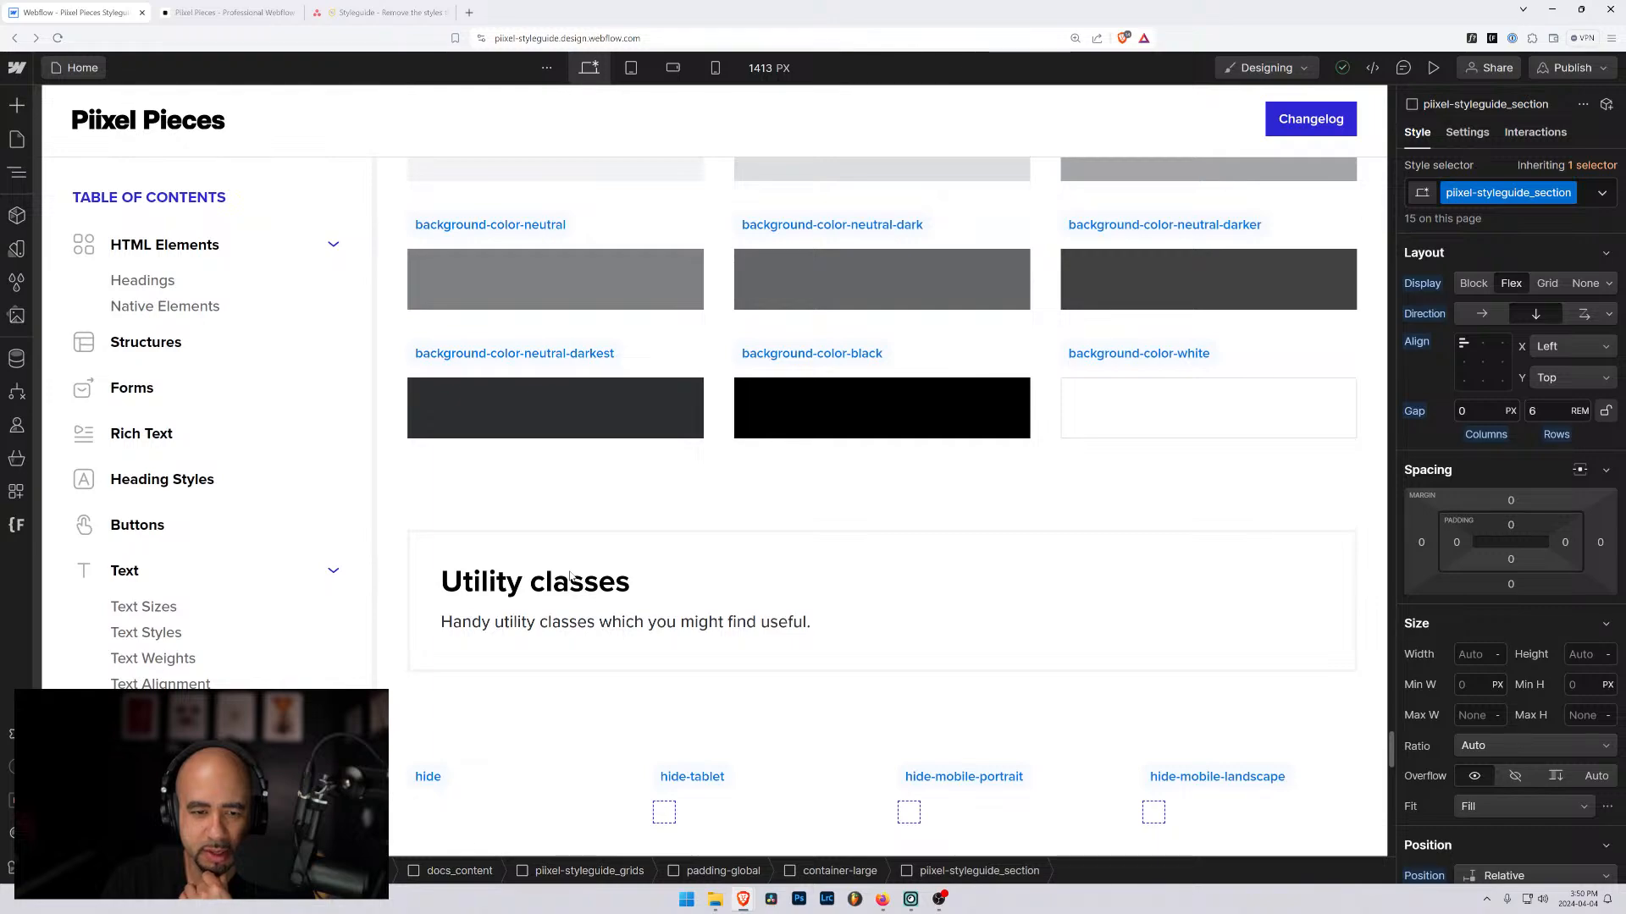
scroll(569, 576, up, 3)
scroll(569, 576, up, 5)
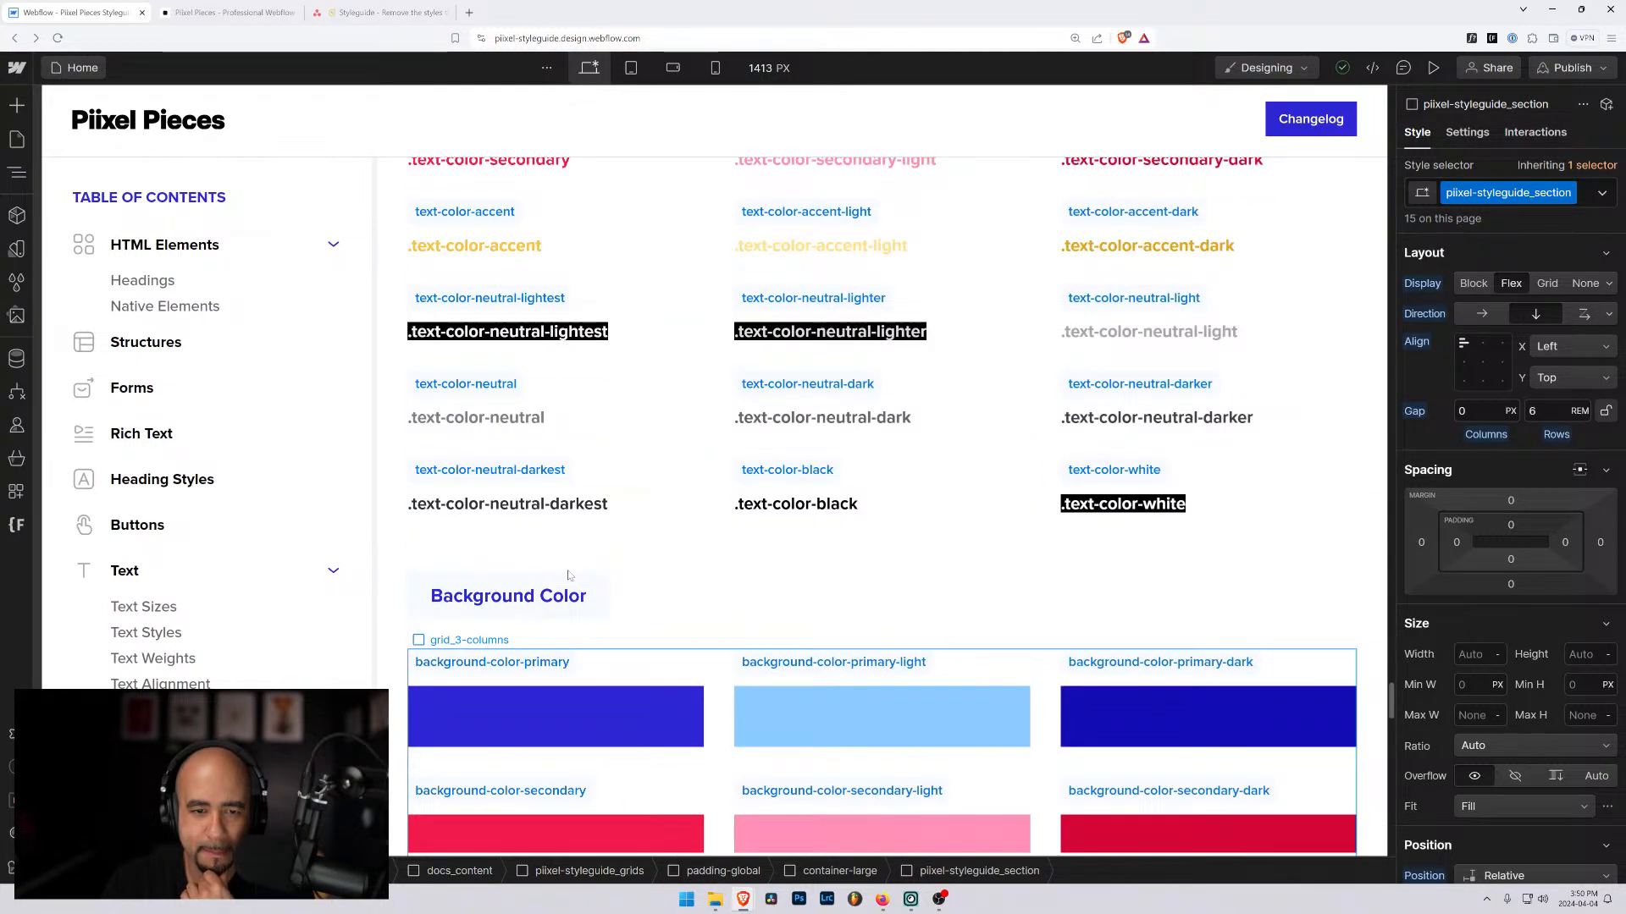
scroll(569, 576, up, 3)
scroll(570, 575, up, 2)
Step: Switch to Asana and add the task "Add the same default font as Piixel Pieces to maintain consistency when a component is pasted" under Update V0.1
key(ctrl+Tab)
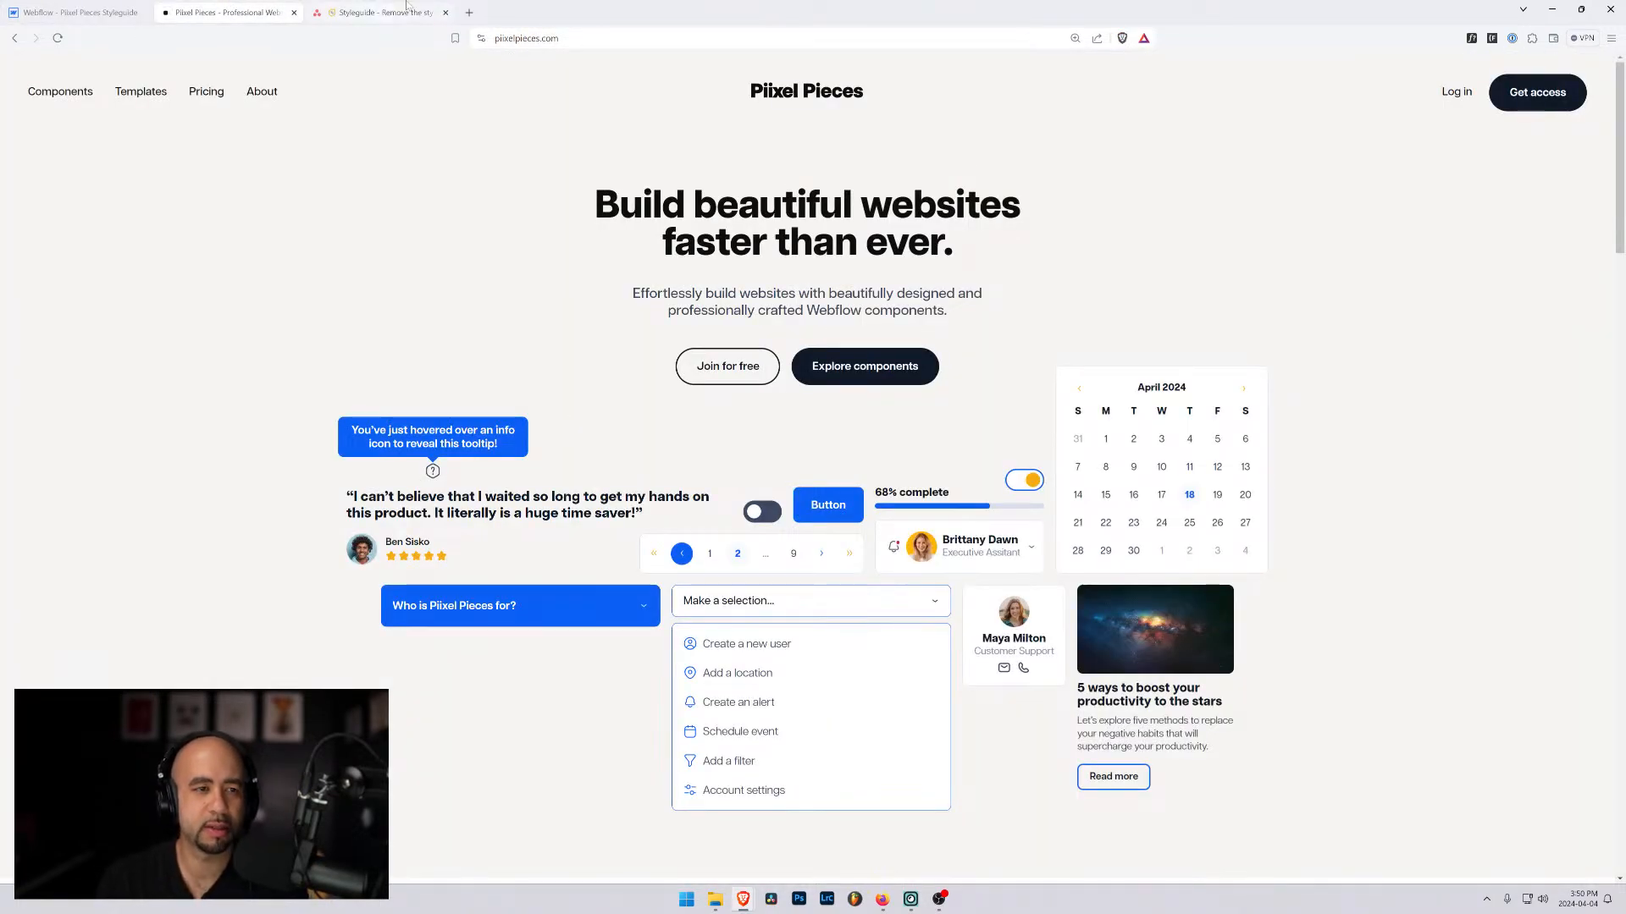
key(ctrl+Tab)
click(550, 605)
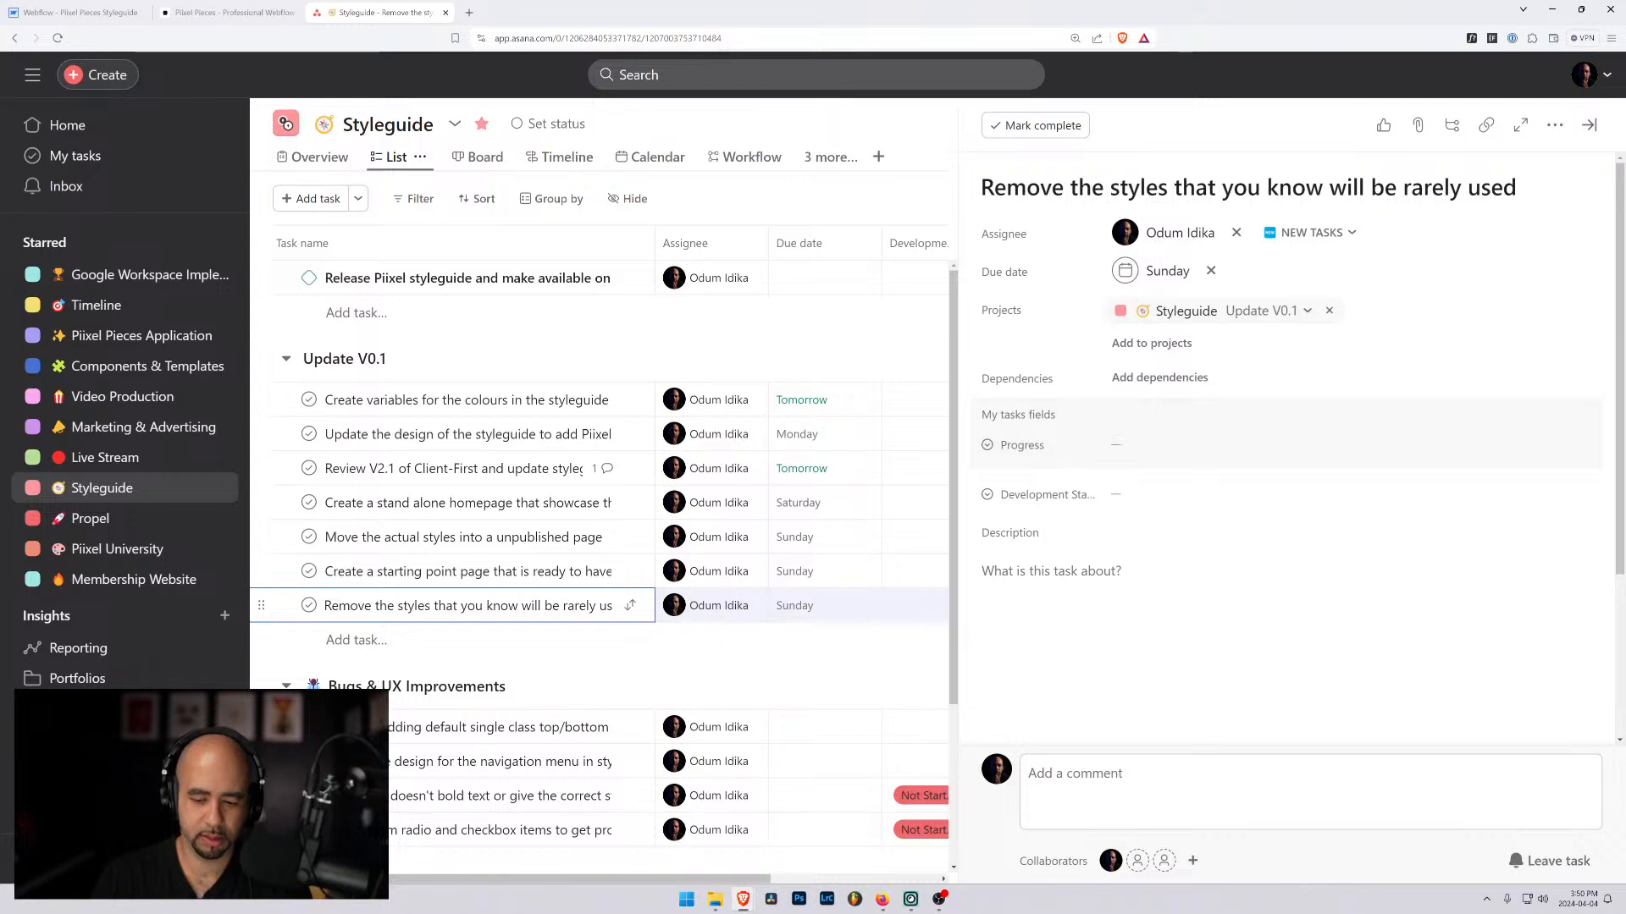
key(Return)
text(Add the same default fo)
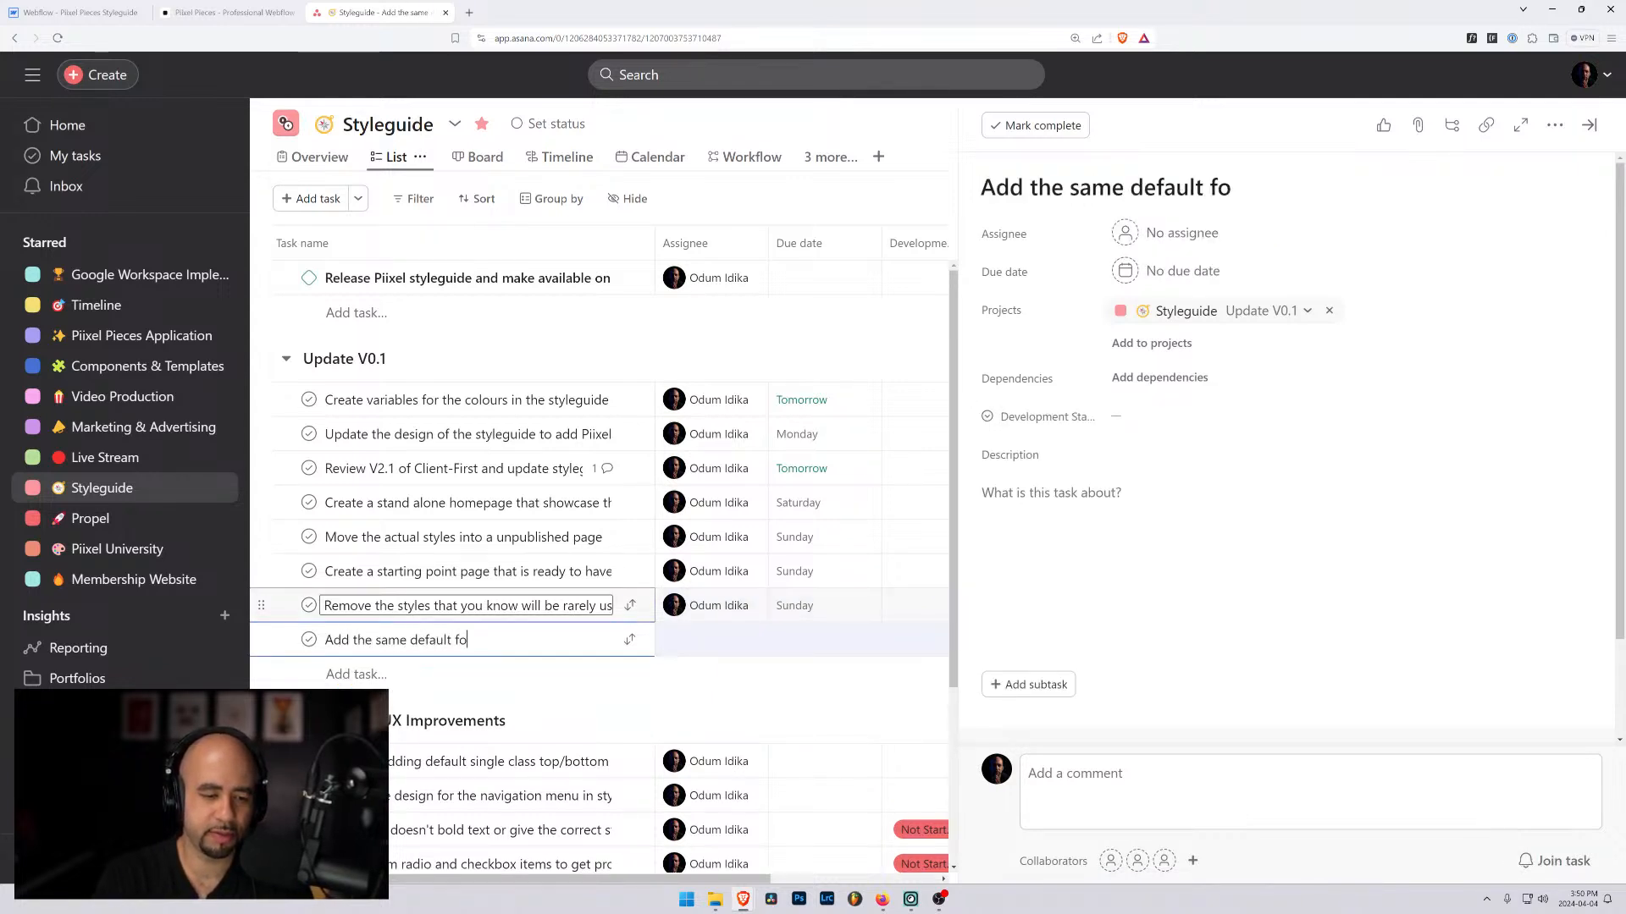
key(BackSpace)
text(aunt as)
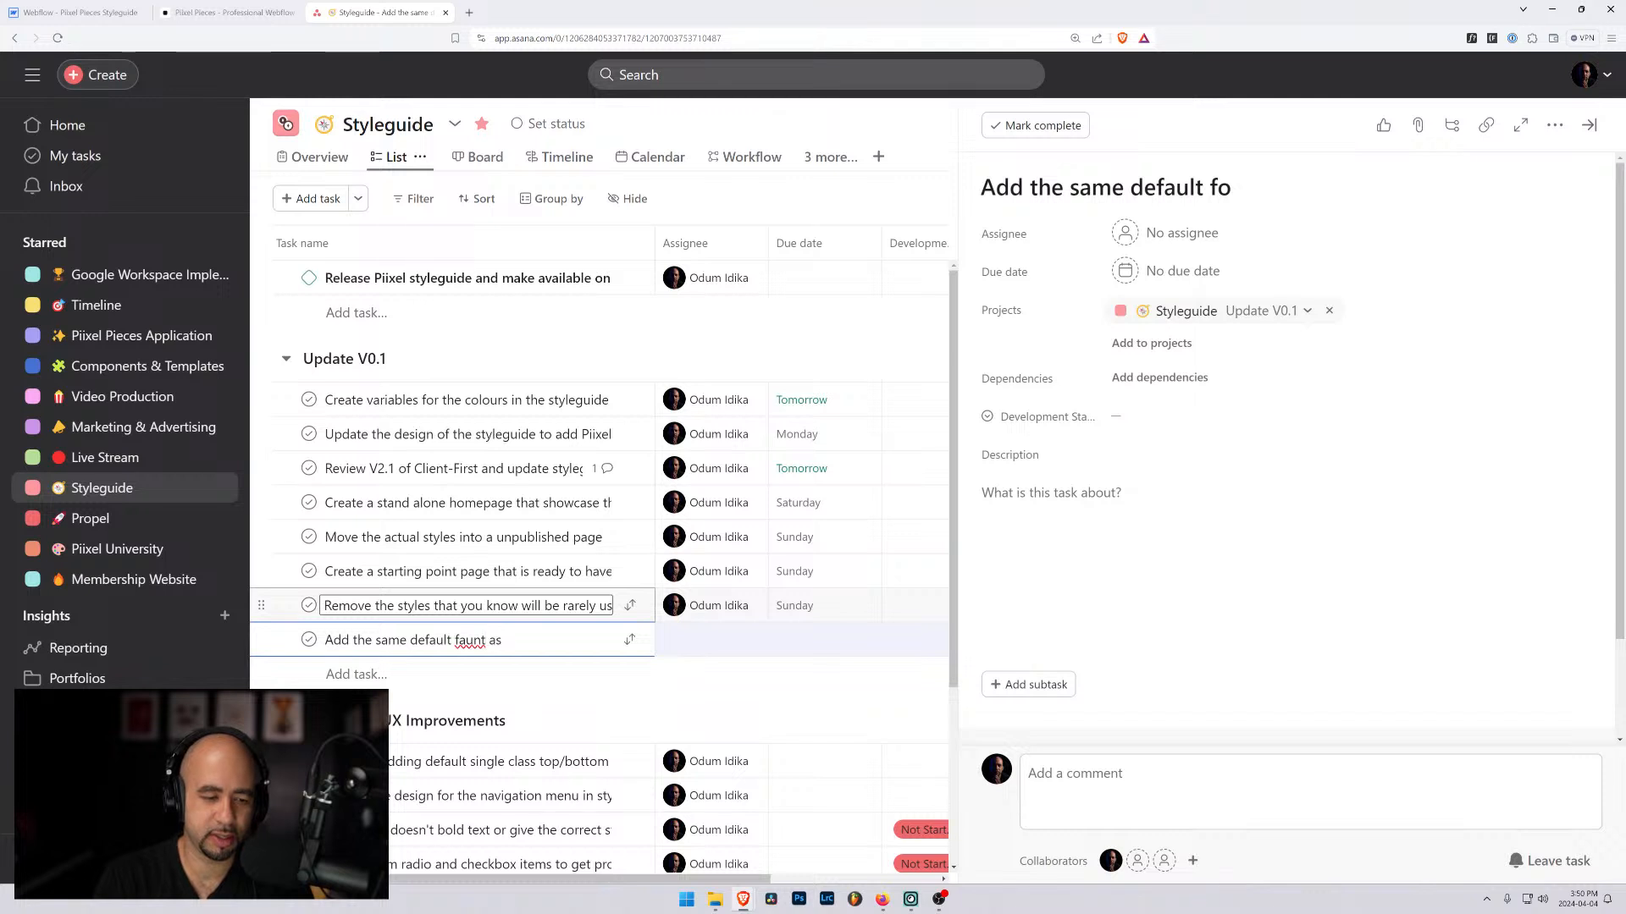
key(BackSpace)
key(BackSpace)
key(BackSpace)
key(BackSpace)
key(BackSpace)
key(BackSpace)
key(BackSpace)
text(ont as P)
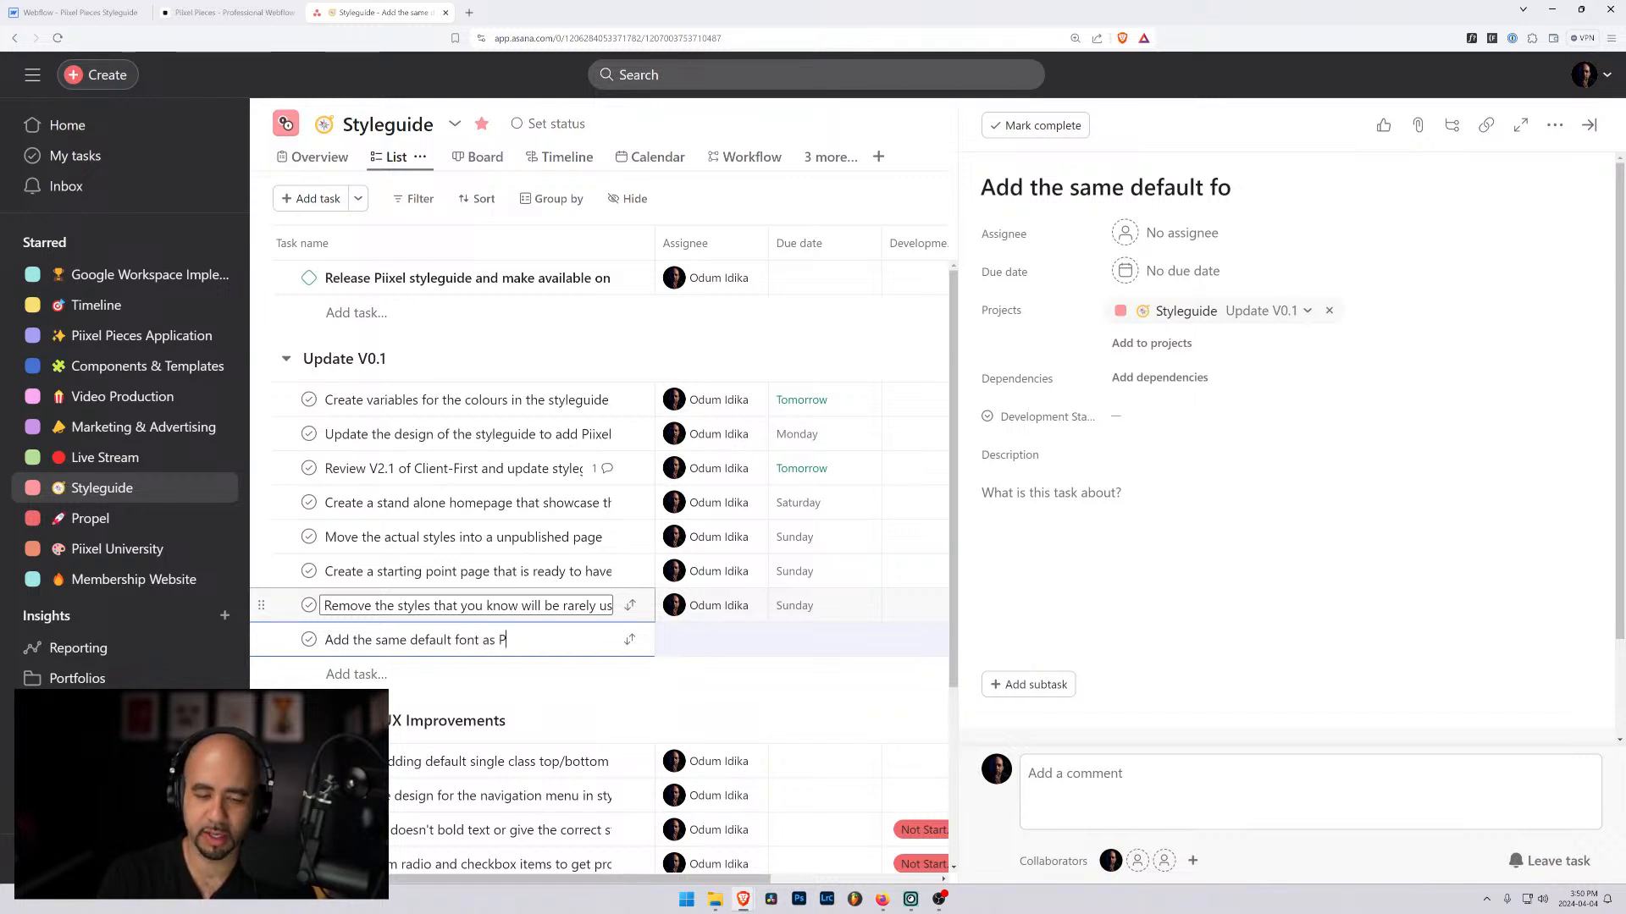
text(ixel P)
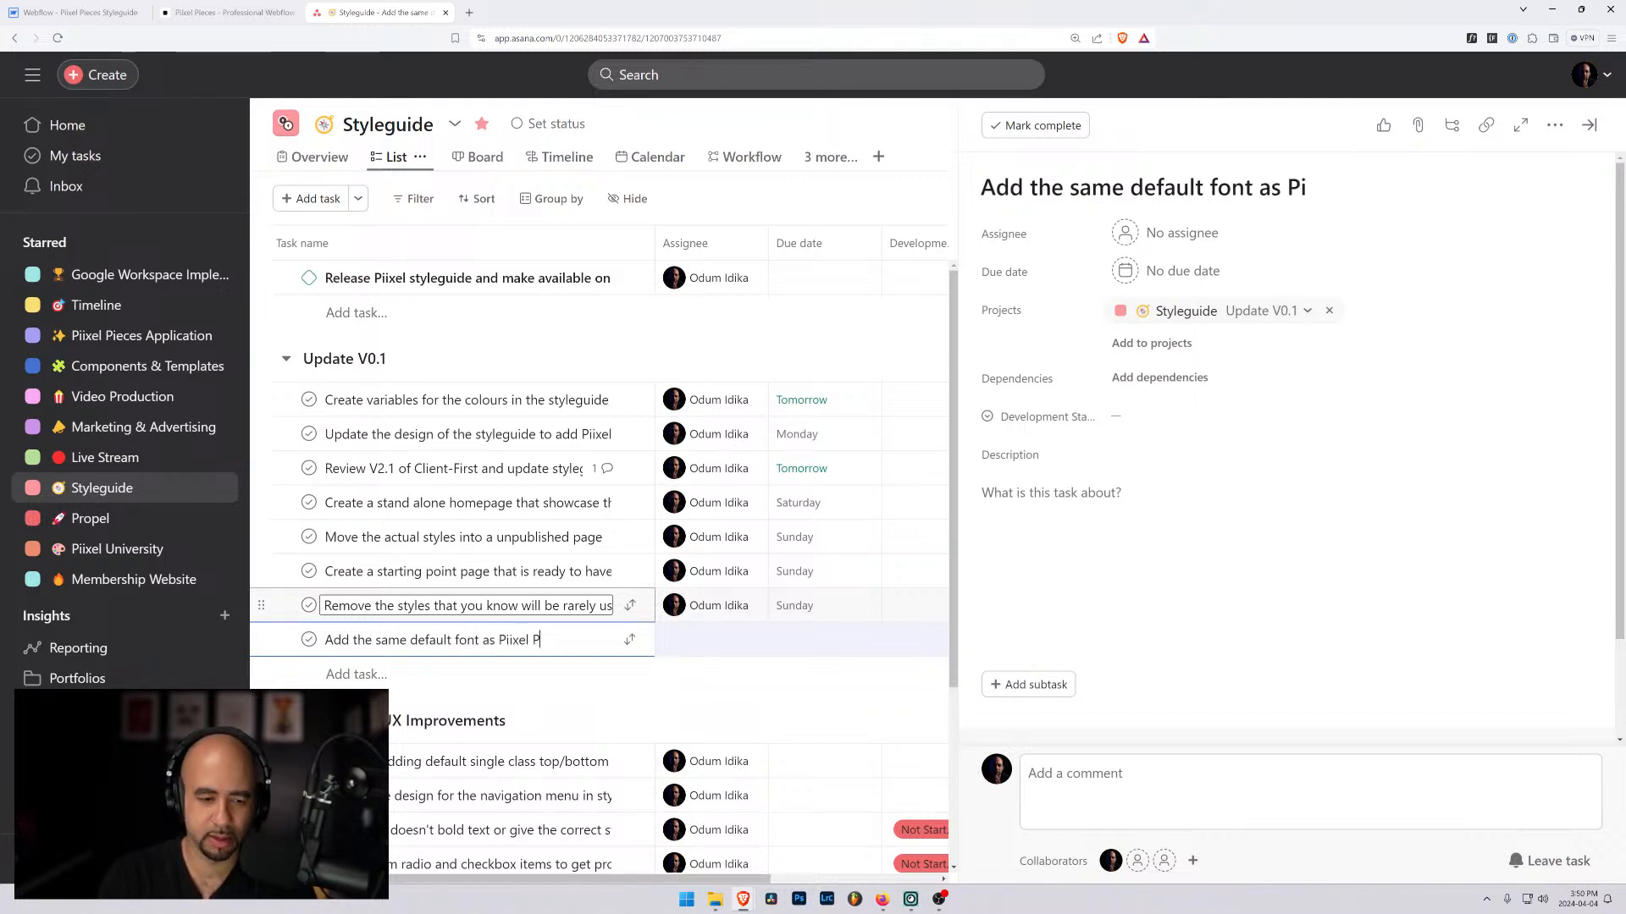
text(ixel Pieces to mainta)
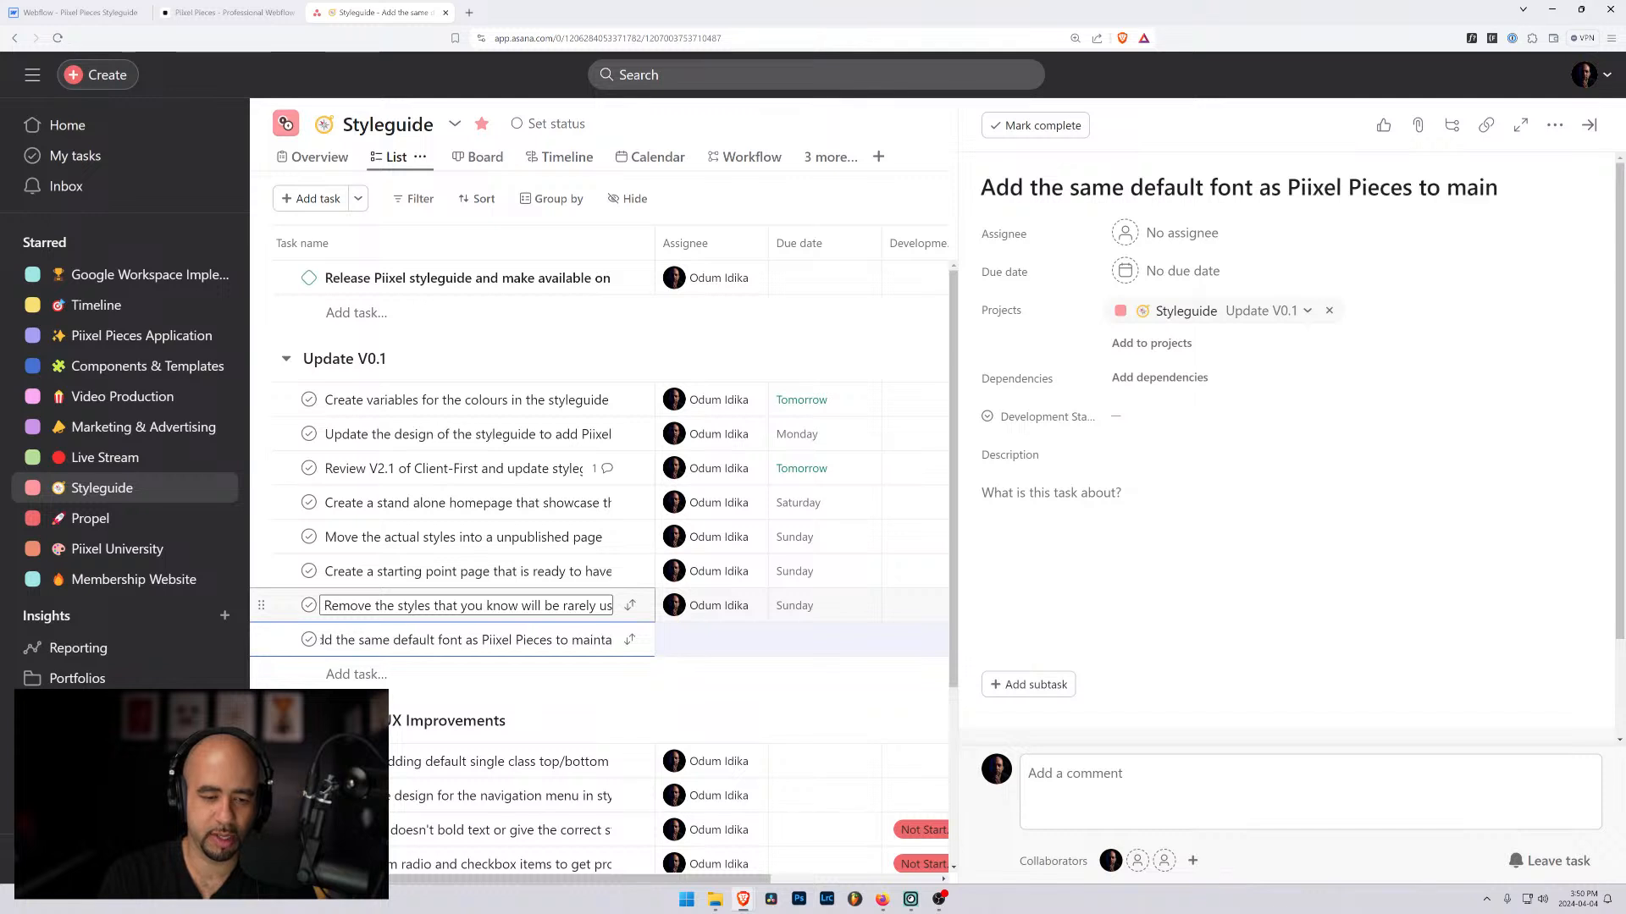
text(in cons)
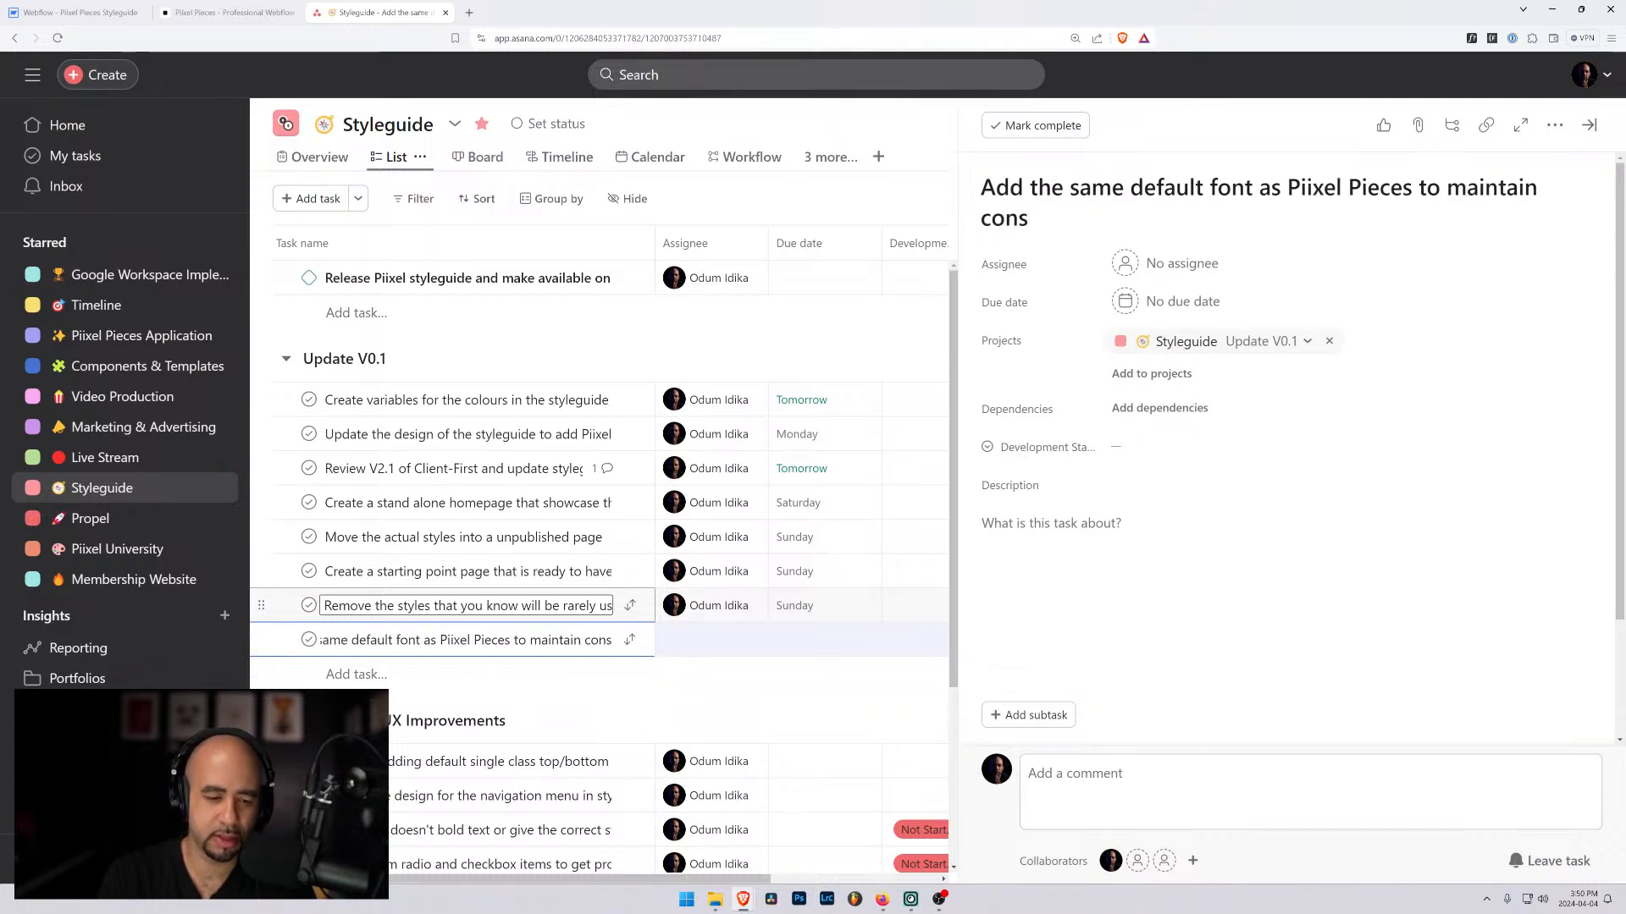
text(ns)
key(BackSpace)
text(istency)
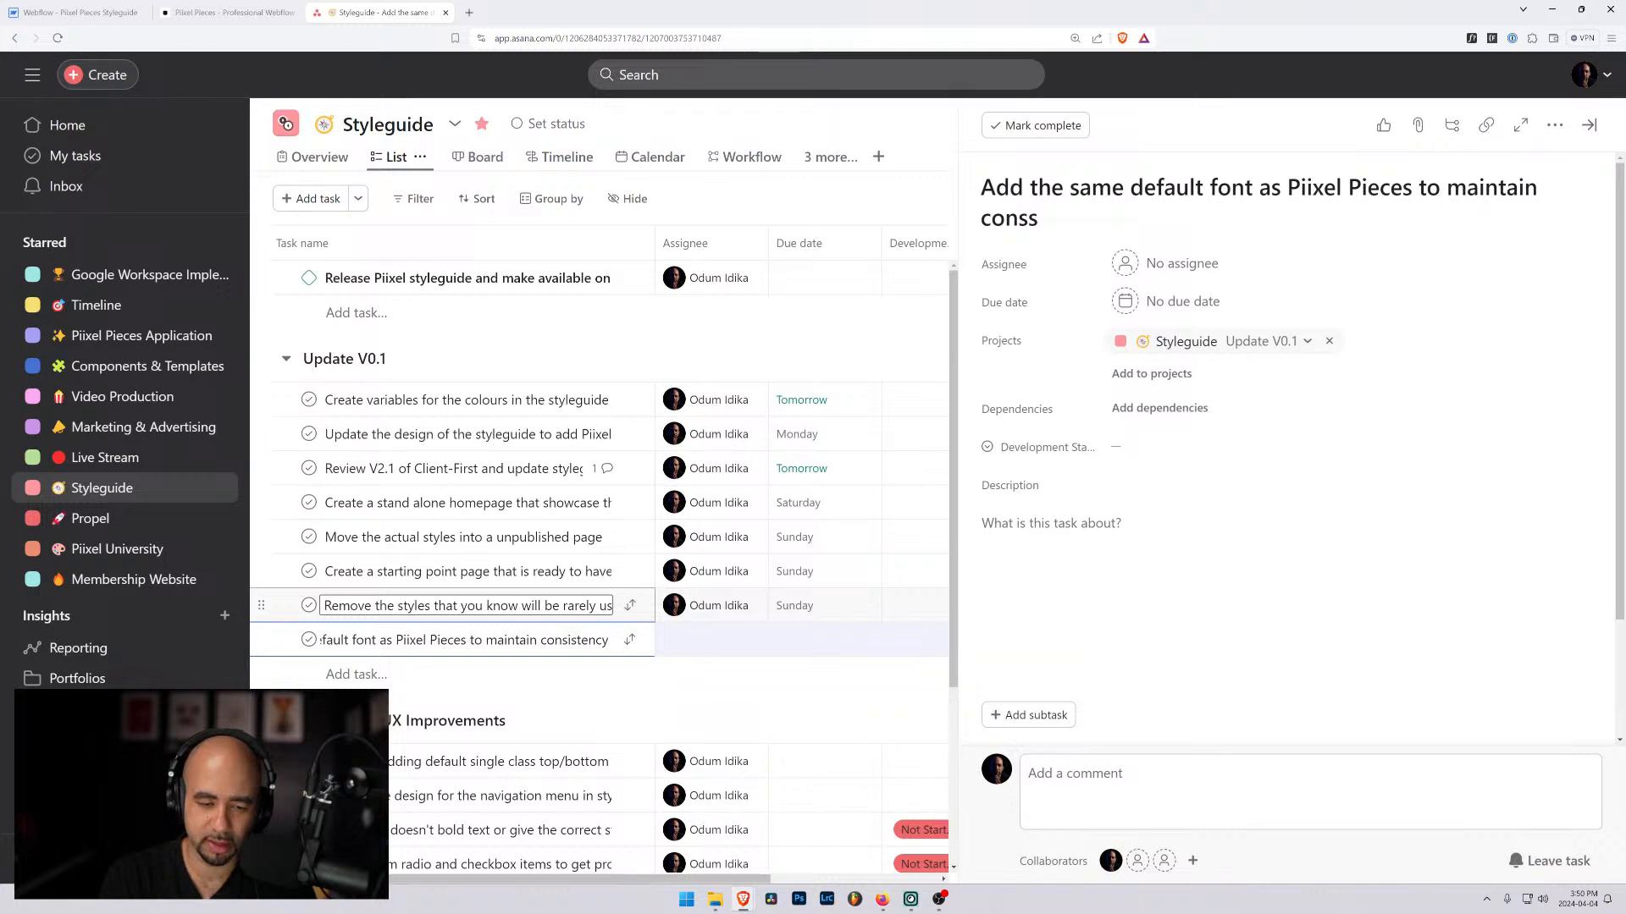
text( when a comp)
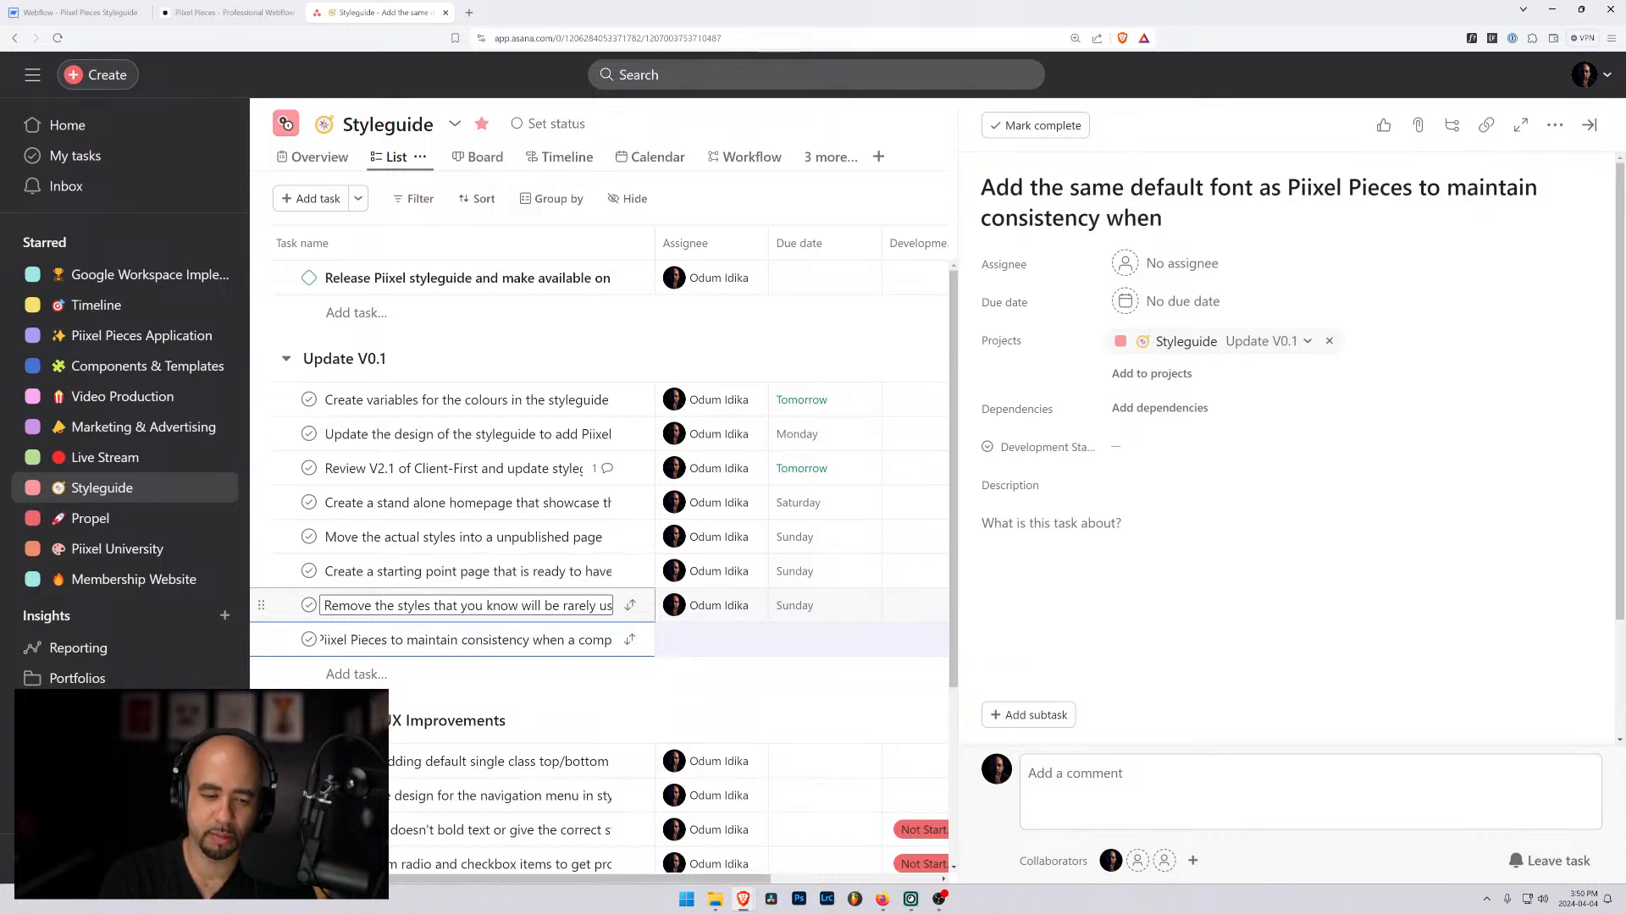
text(onent is pastes)
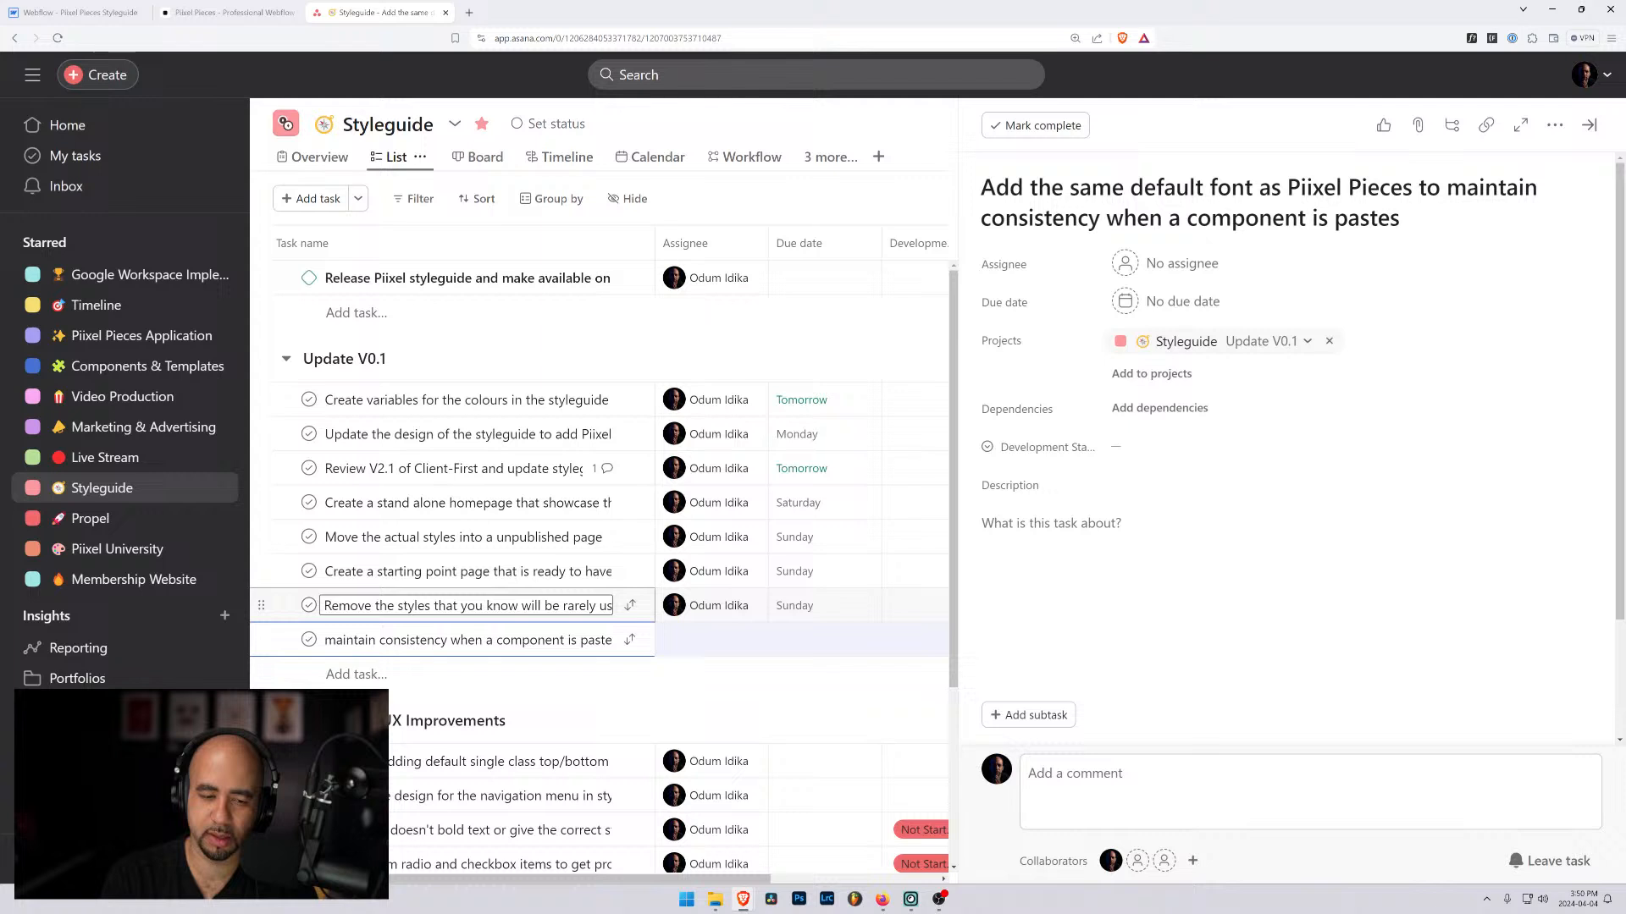
key(BackSpace)
text(d to the)
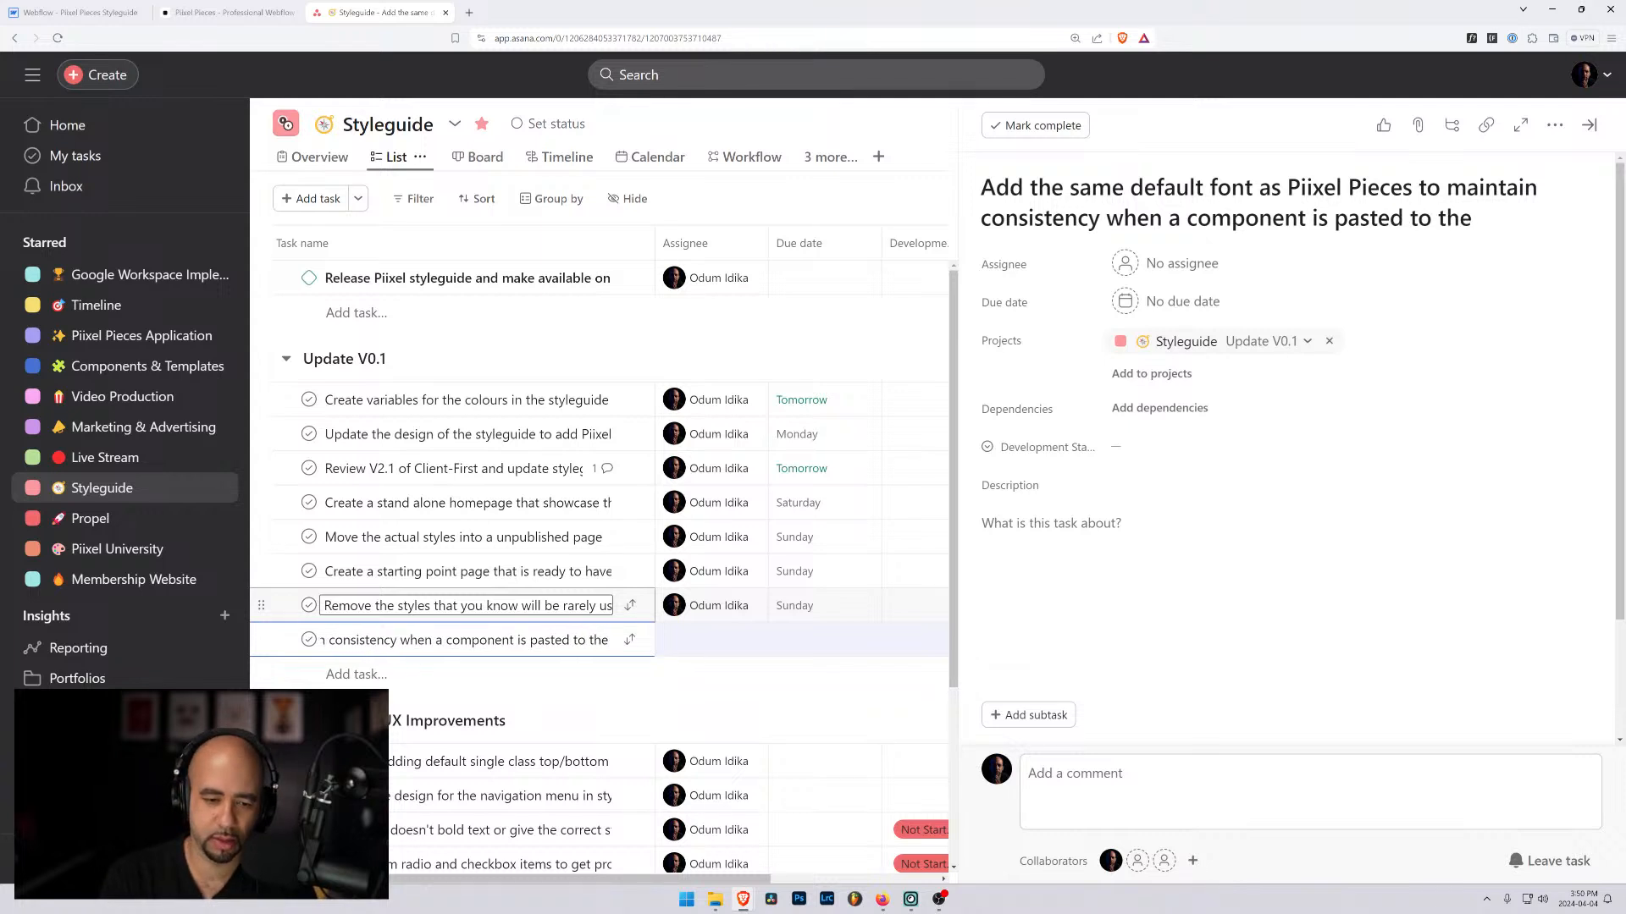
key(BackSpace)
key(BackSpace)
key(BackSpace)
key(BackSpace)
key(BackSpace)
key(BackSpace)
key(BackSpace)
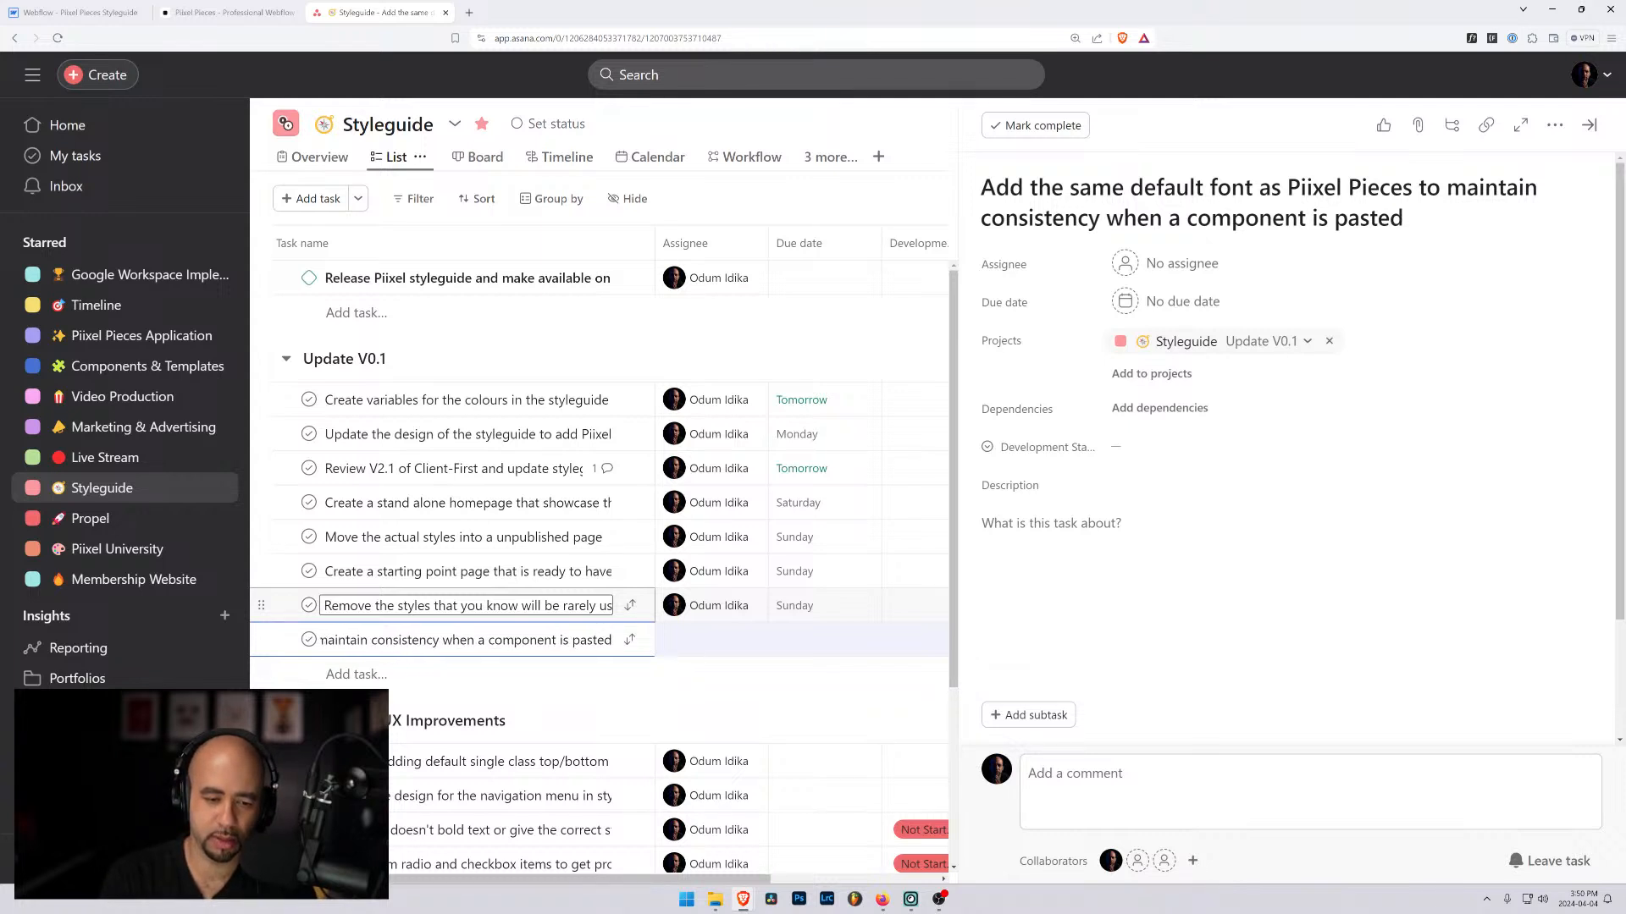
Step: Assign the default font task to yourself and set its due date to Monday, April 8, 2024
key(Tab+m)
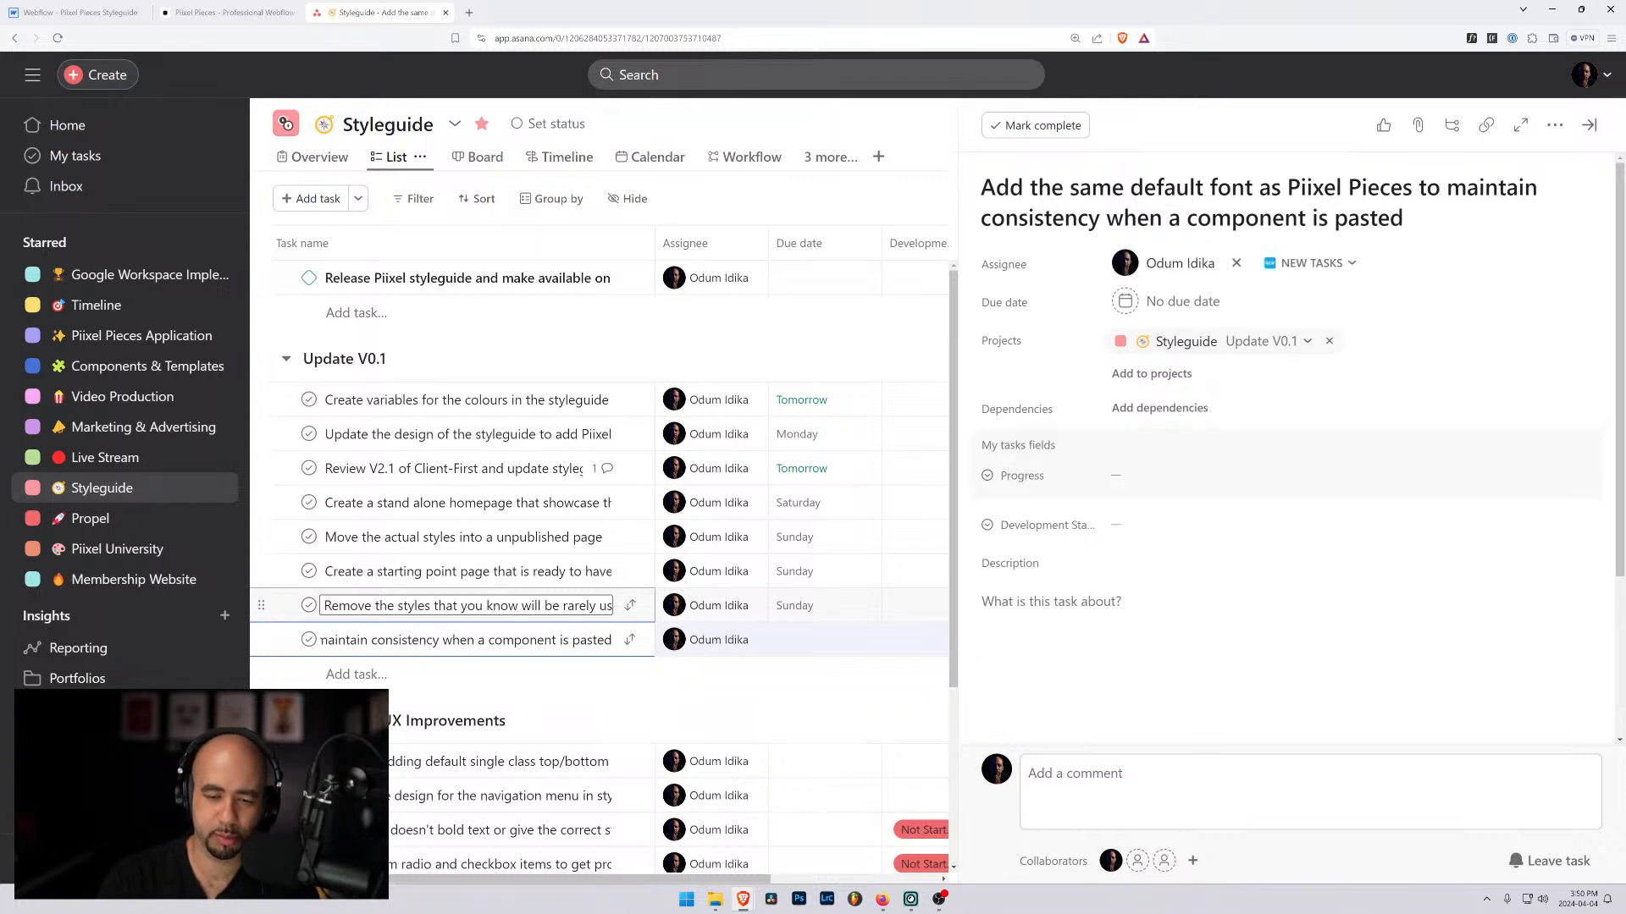
click(1165, 304)
click(1169, 483)
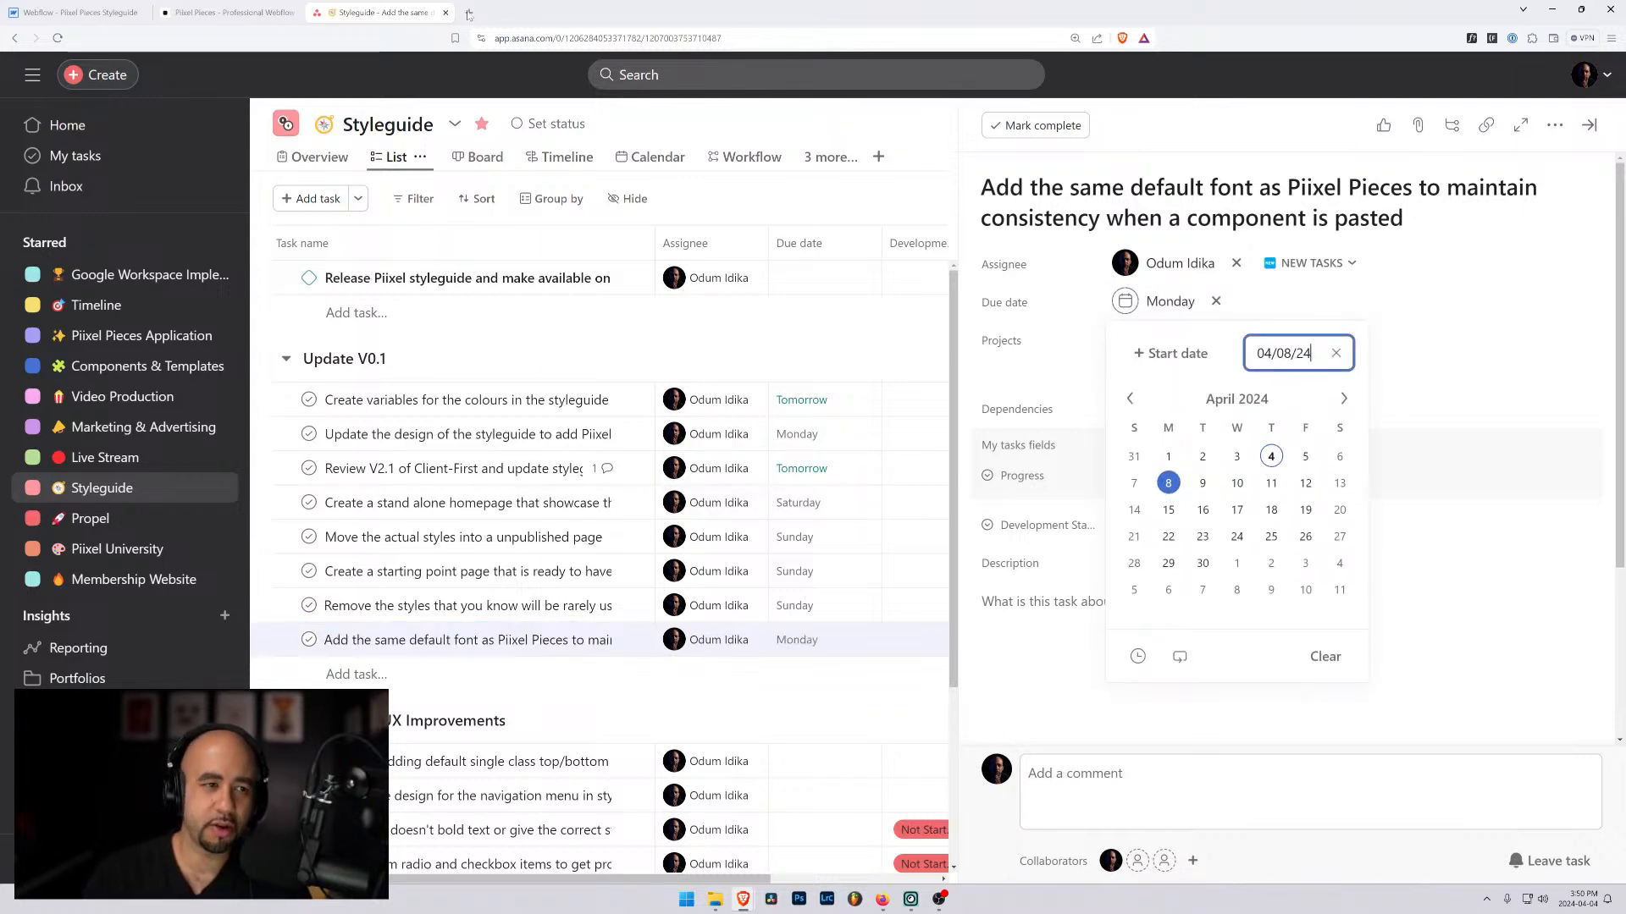
Step: Look over the Piixel Pieces website, return to Asana, close the task details and review the Update V0.1 task list
click(199, 8)
scroll(811, 423, down, 3)
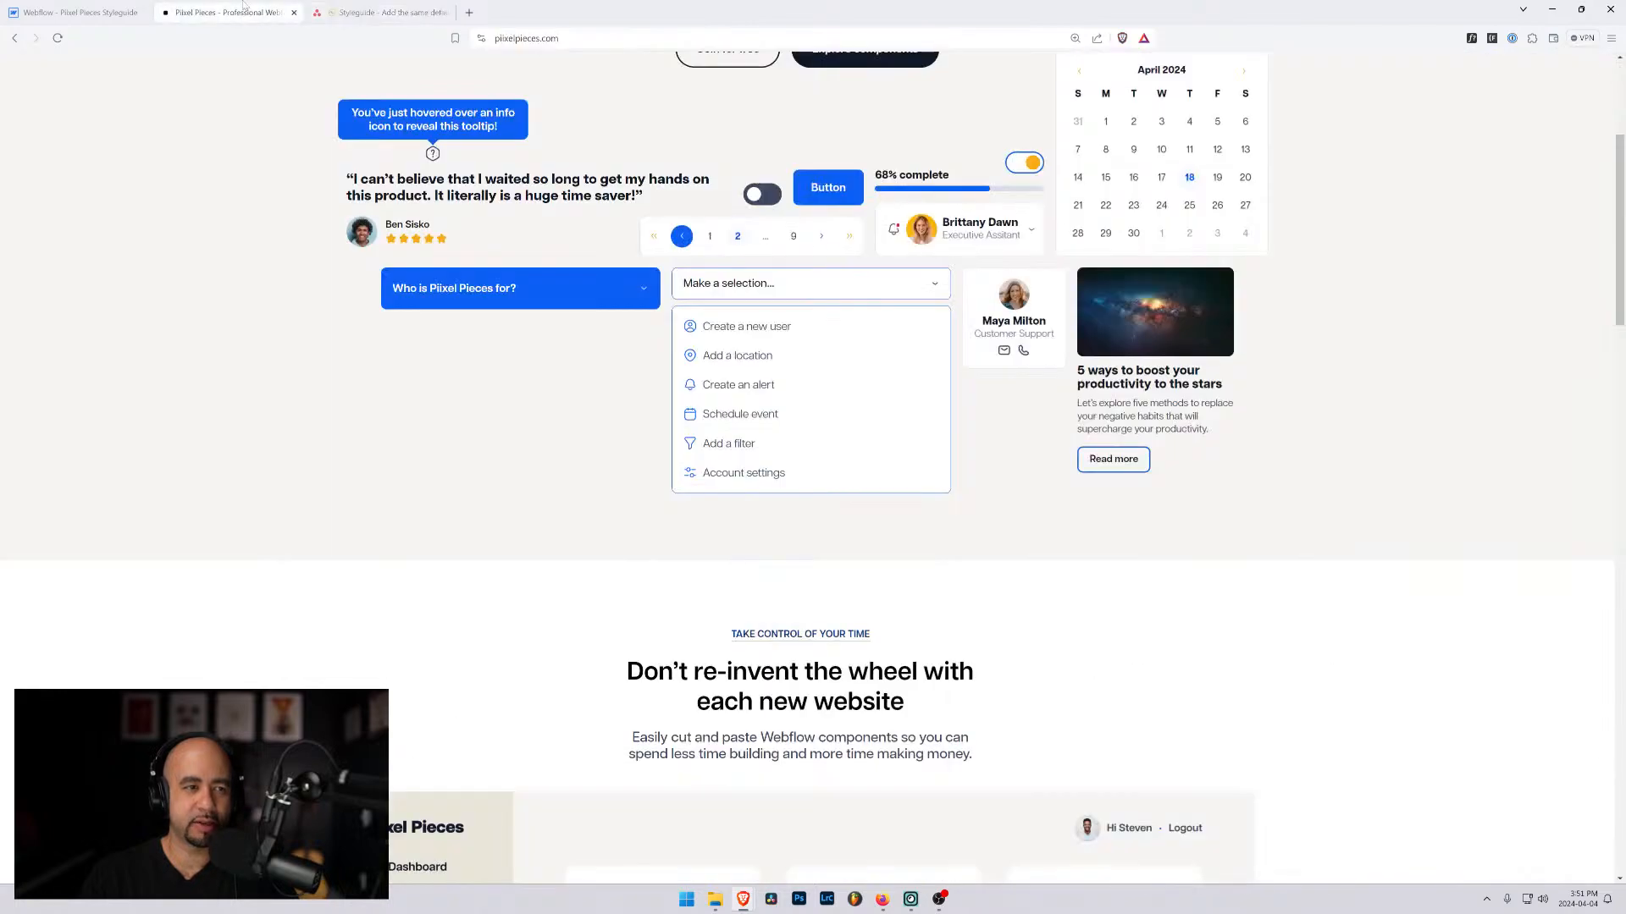
click(110, 11)
click(382, 12)
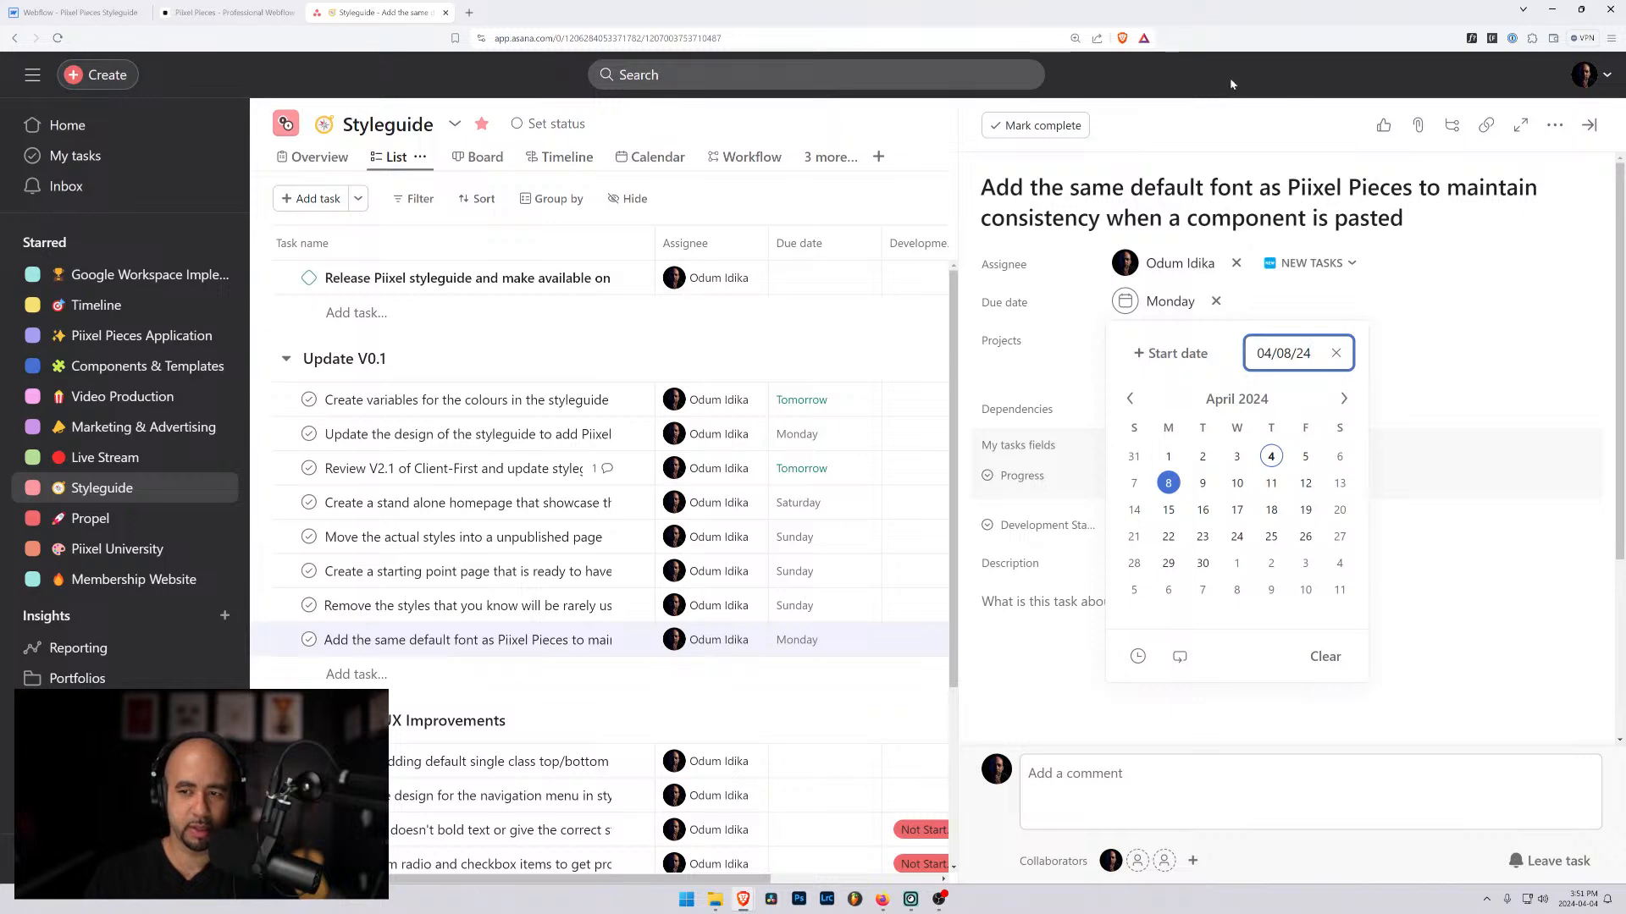
click(1588, 125)
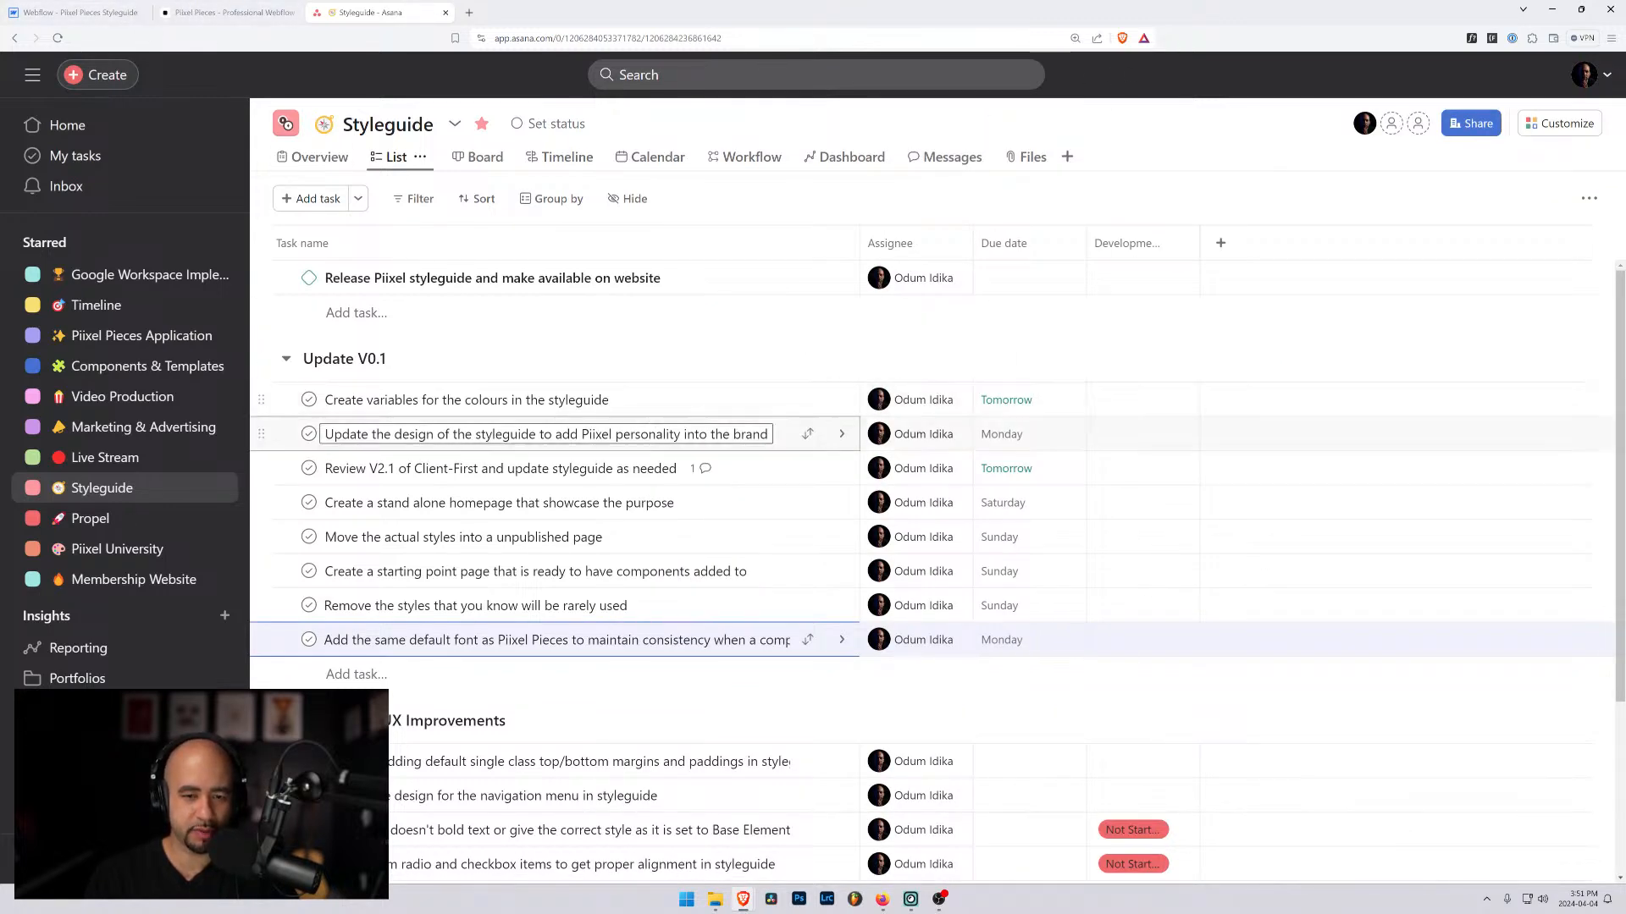
click(593, 504)
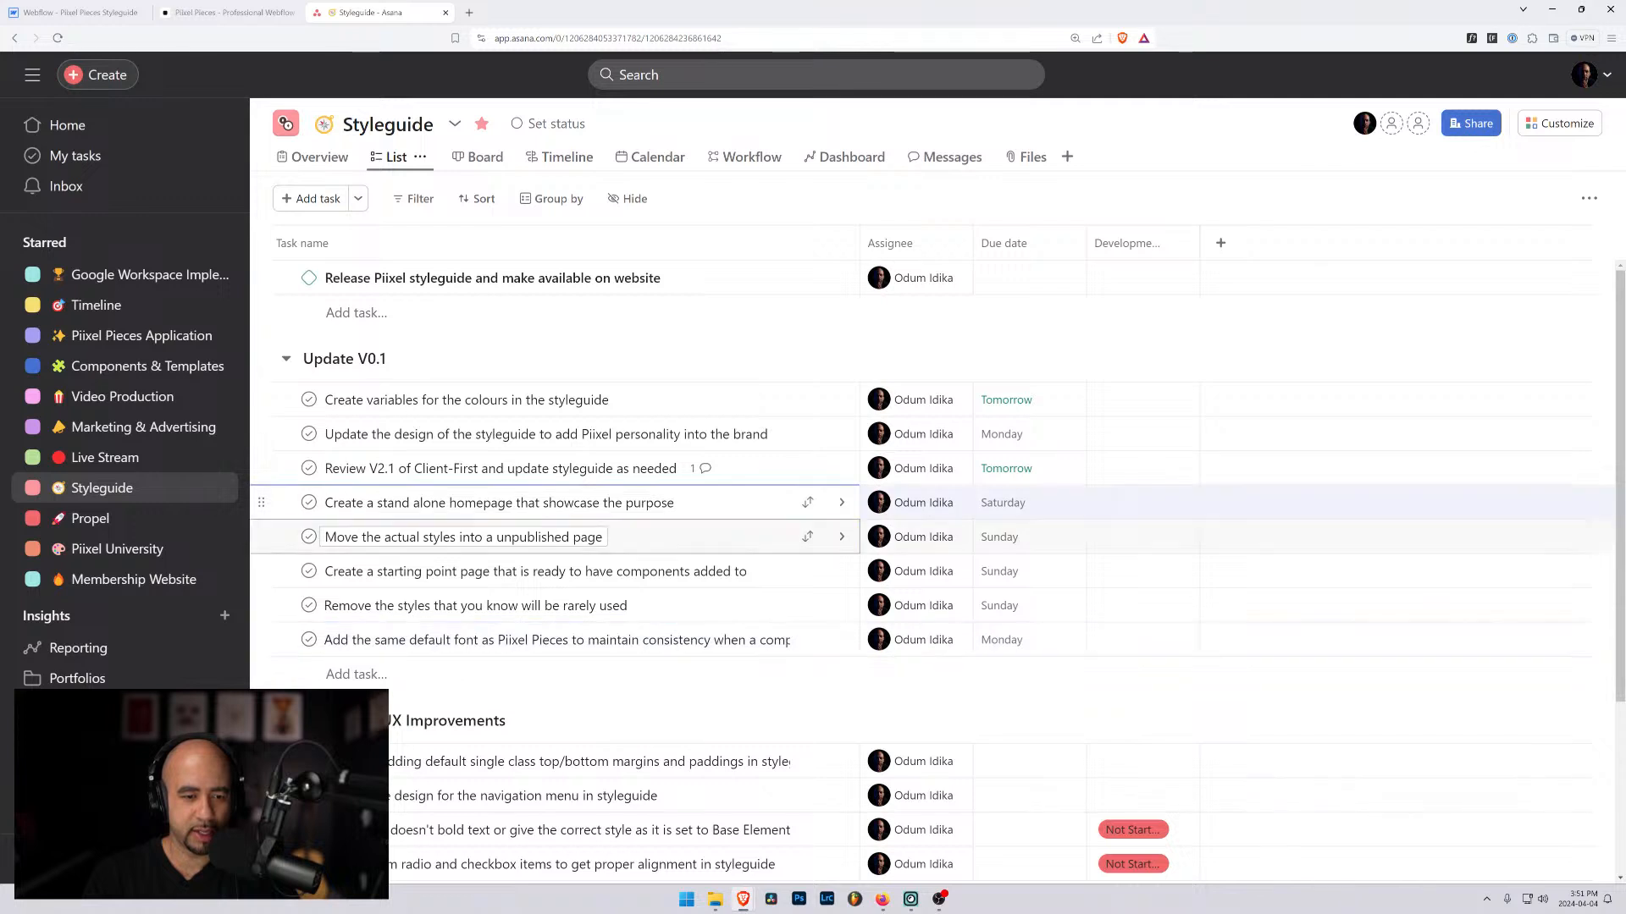
click(585, 537)
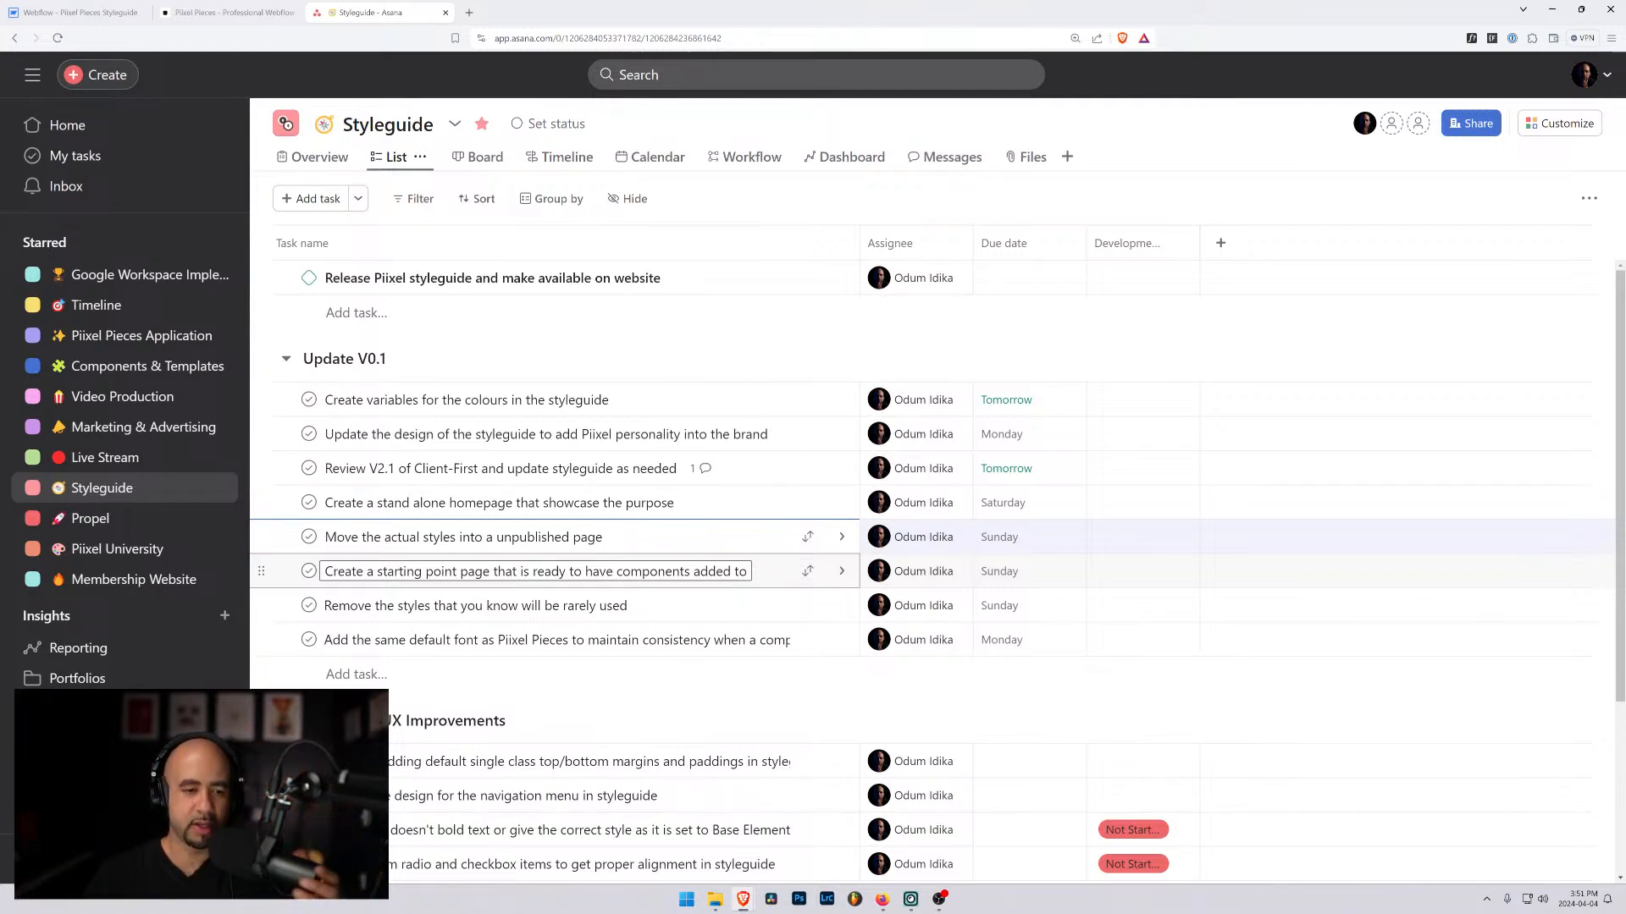
Step: Add the task ""Get Started" page which has some step by step instructions" below the default font task in Update V0.1
click(605, 639)
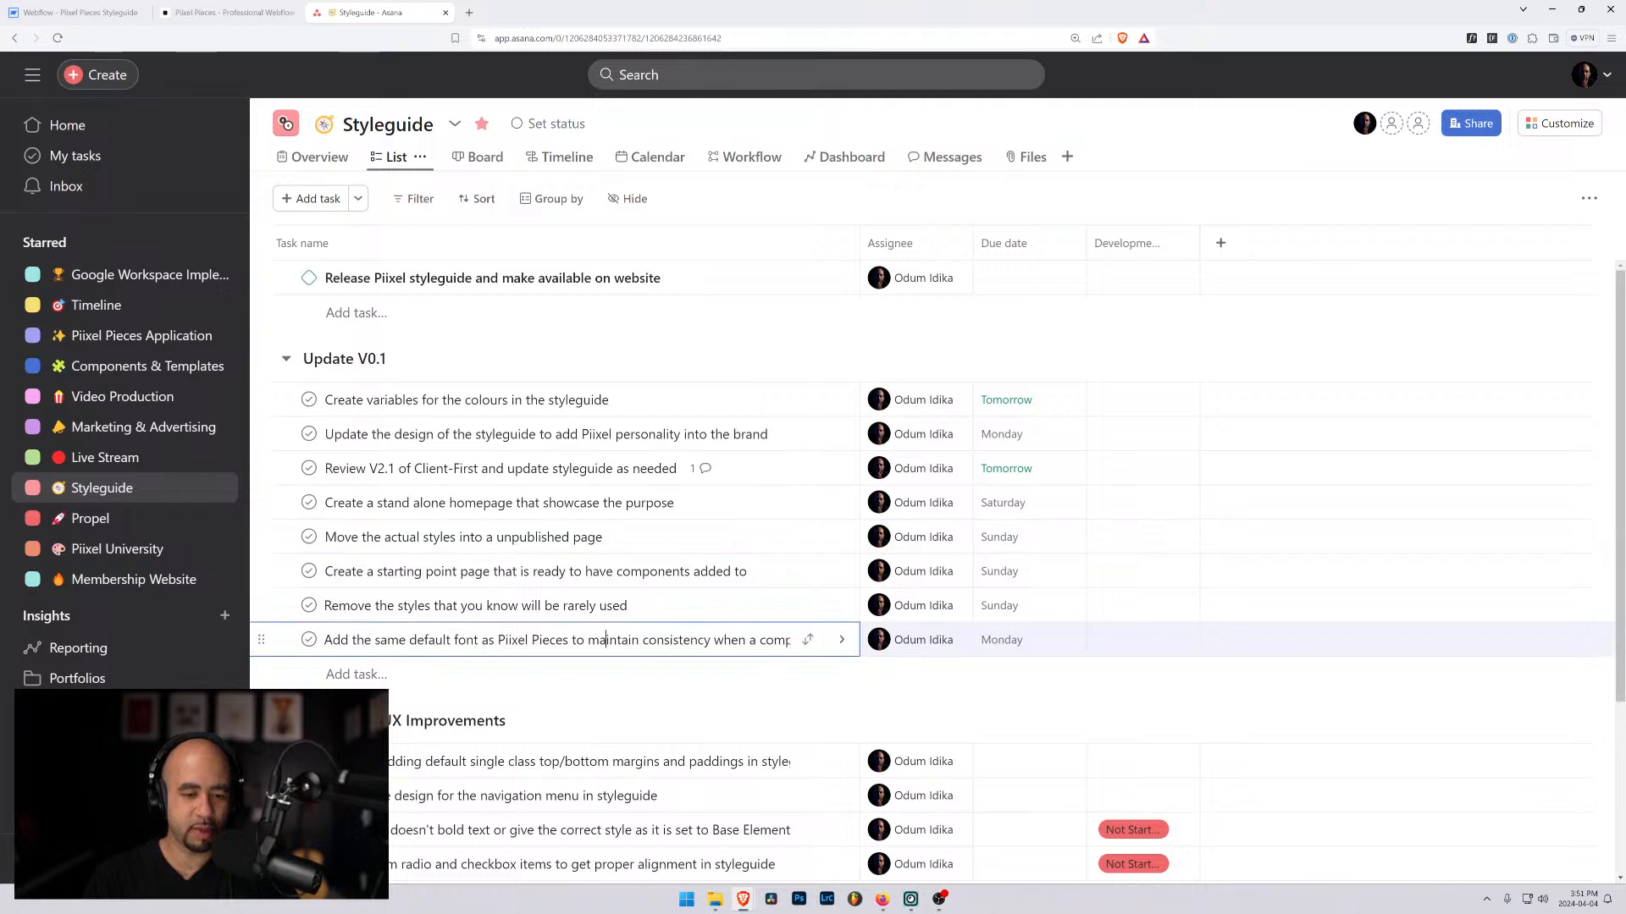
key(Return)
text(P)
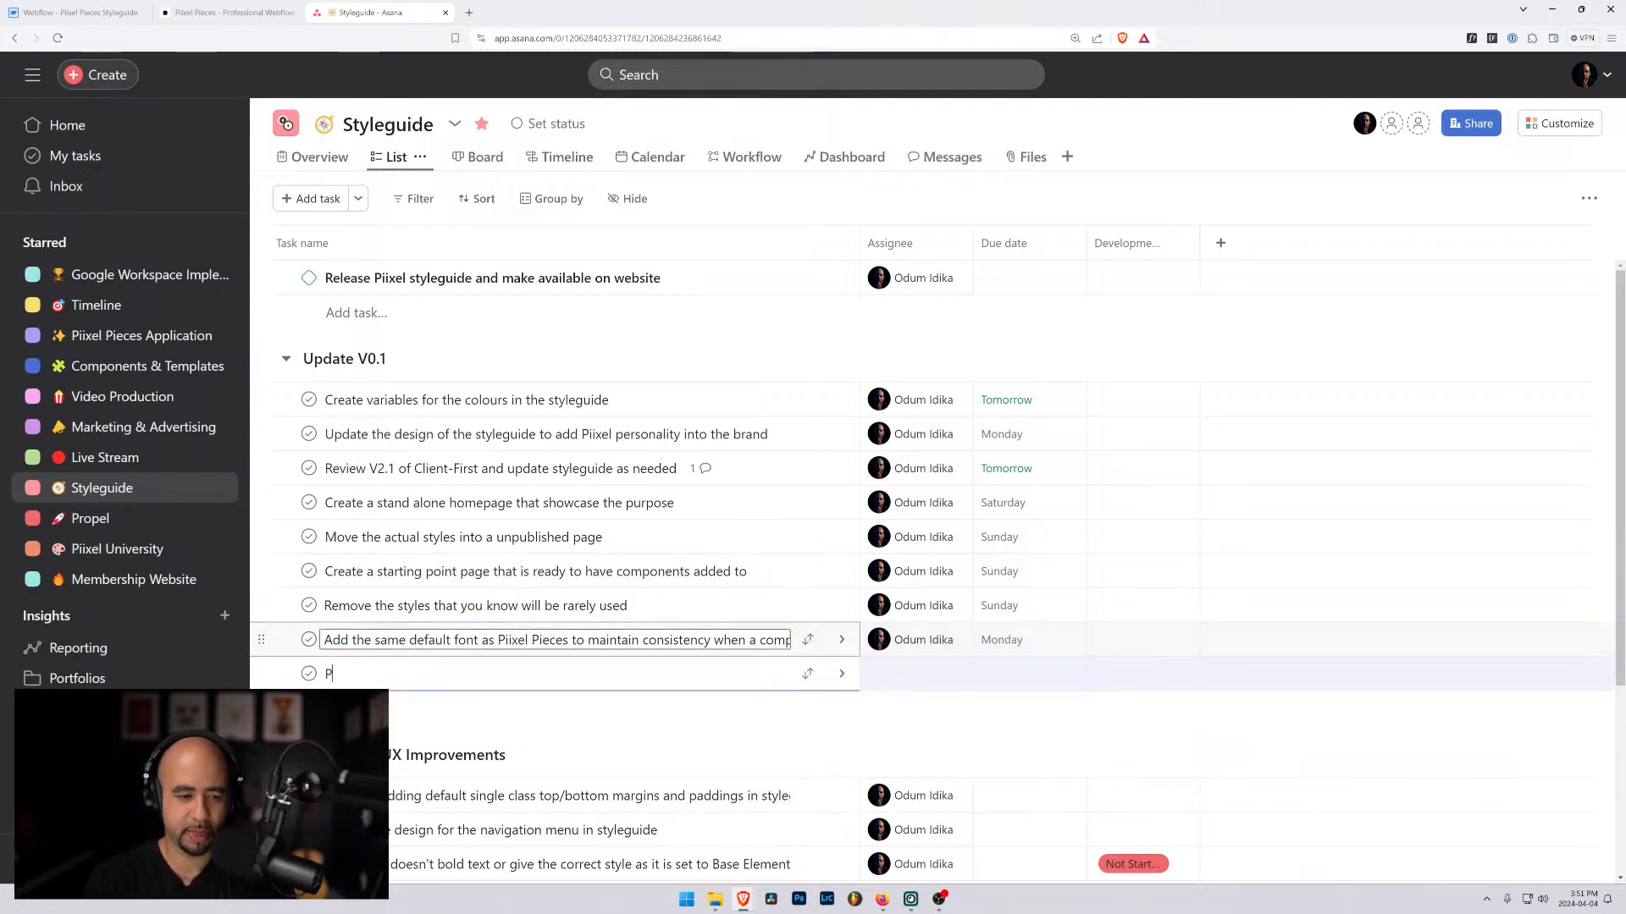
text(age)
key(BackSpace)
key(BackSpace)
key(BackSpace)
key(BackSpace)
text(")
key(BackSpace)
key(BackSpace)
key(BackSpace)
text(n)
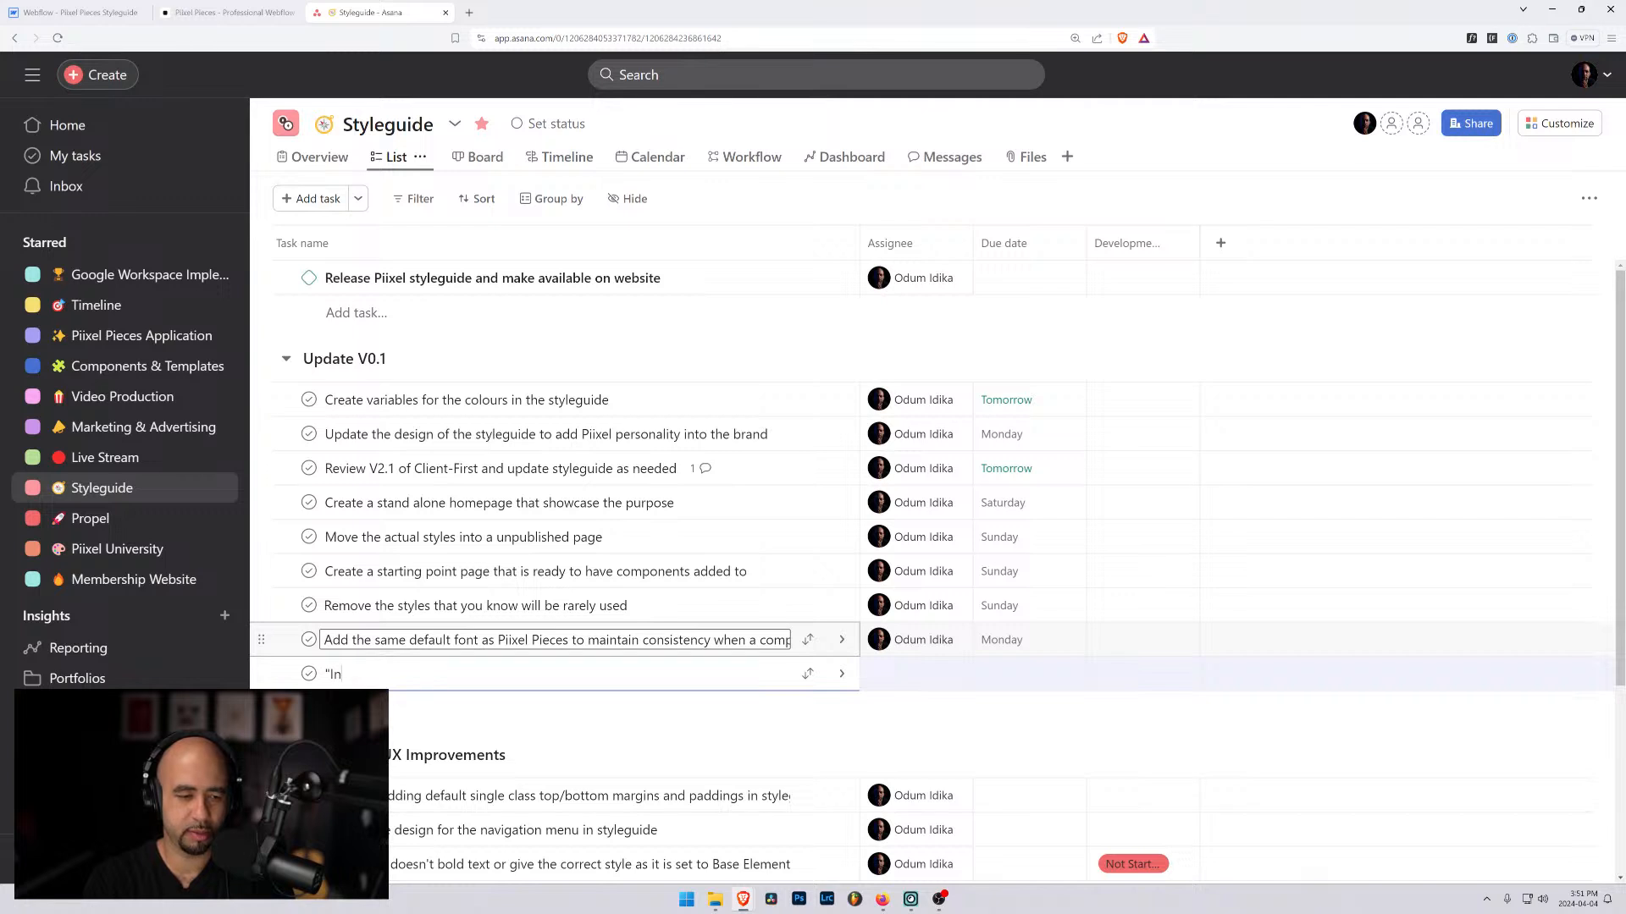
text(struct)
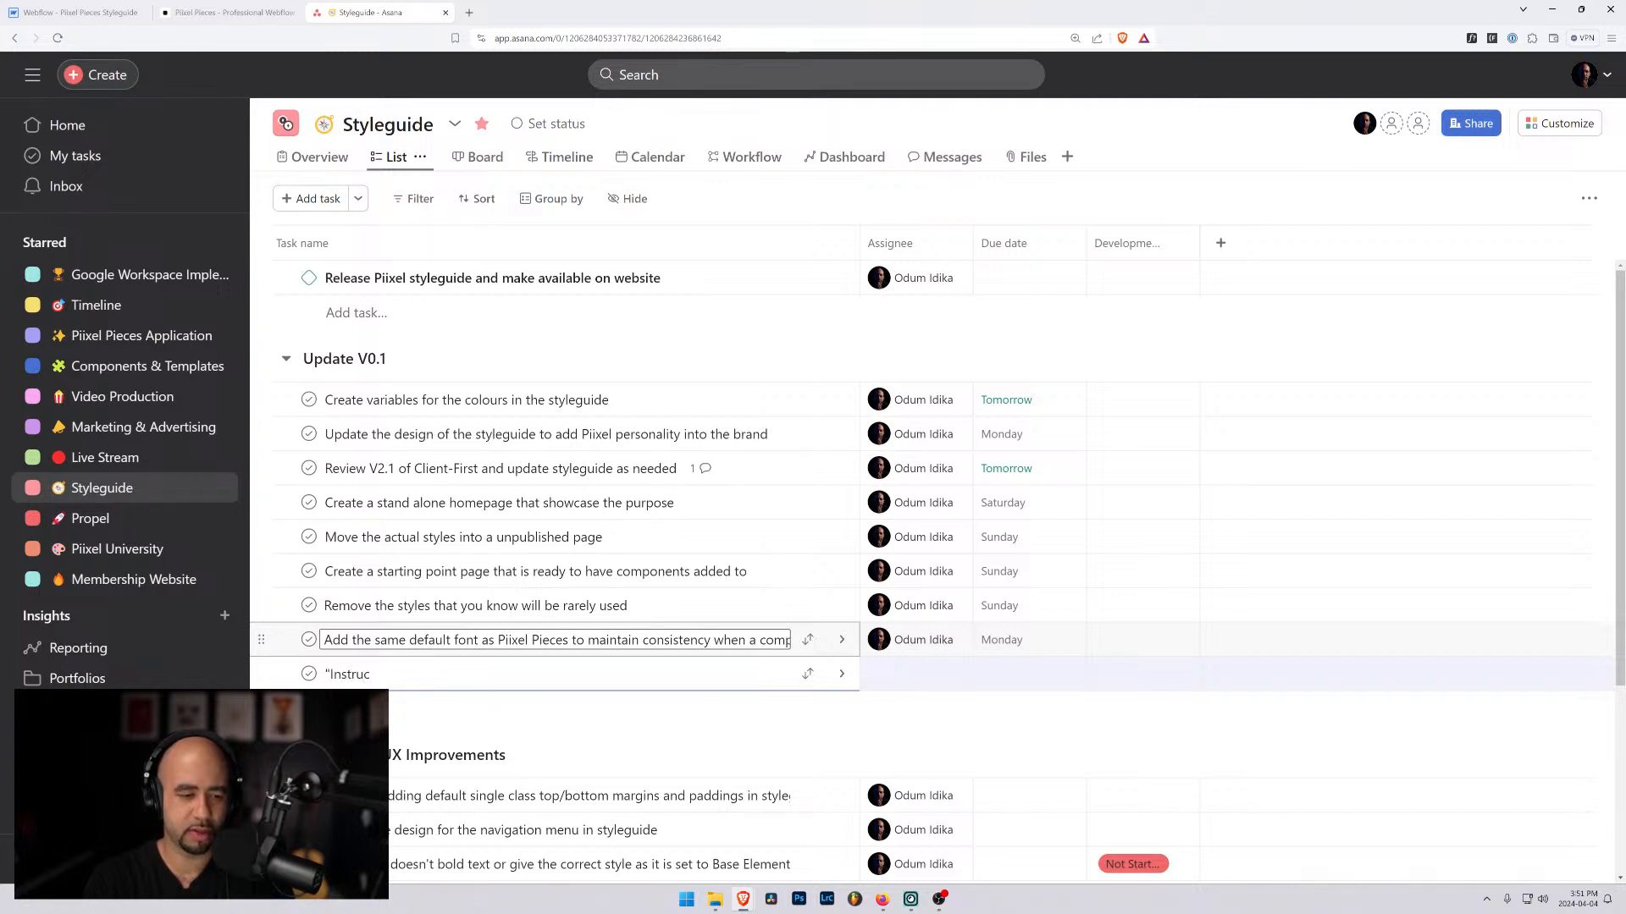
key(BackSpace)
key(BackSpace)
key(BackSpace)
key(BackSpace)
key(BackSpace)
key(BackSpace)
key(BackSpace)
text(Get Start)
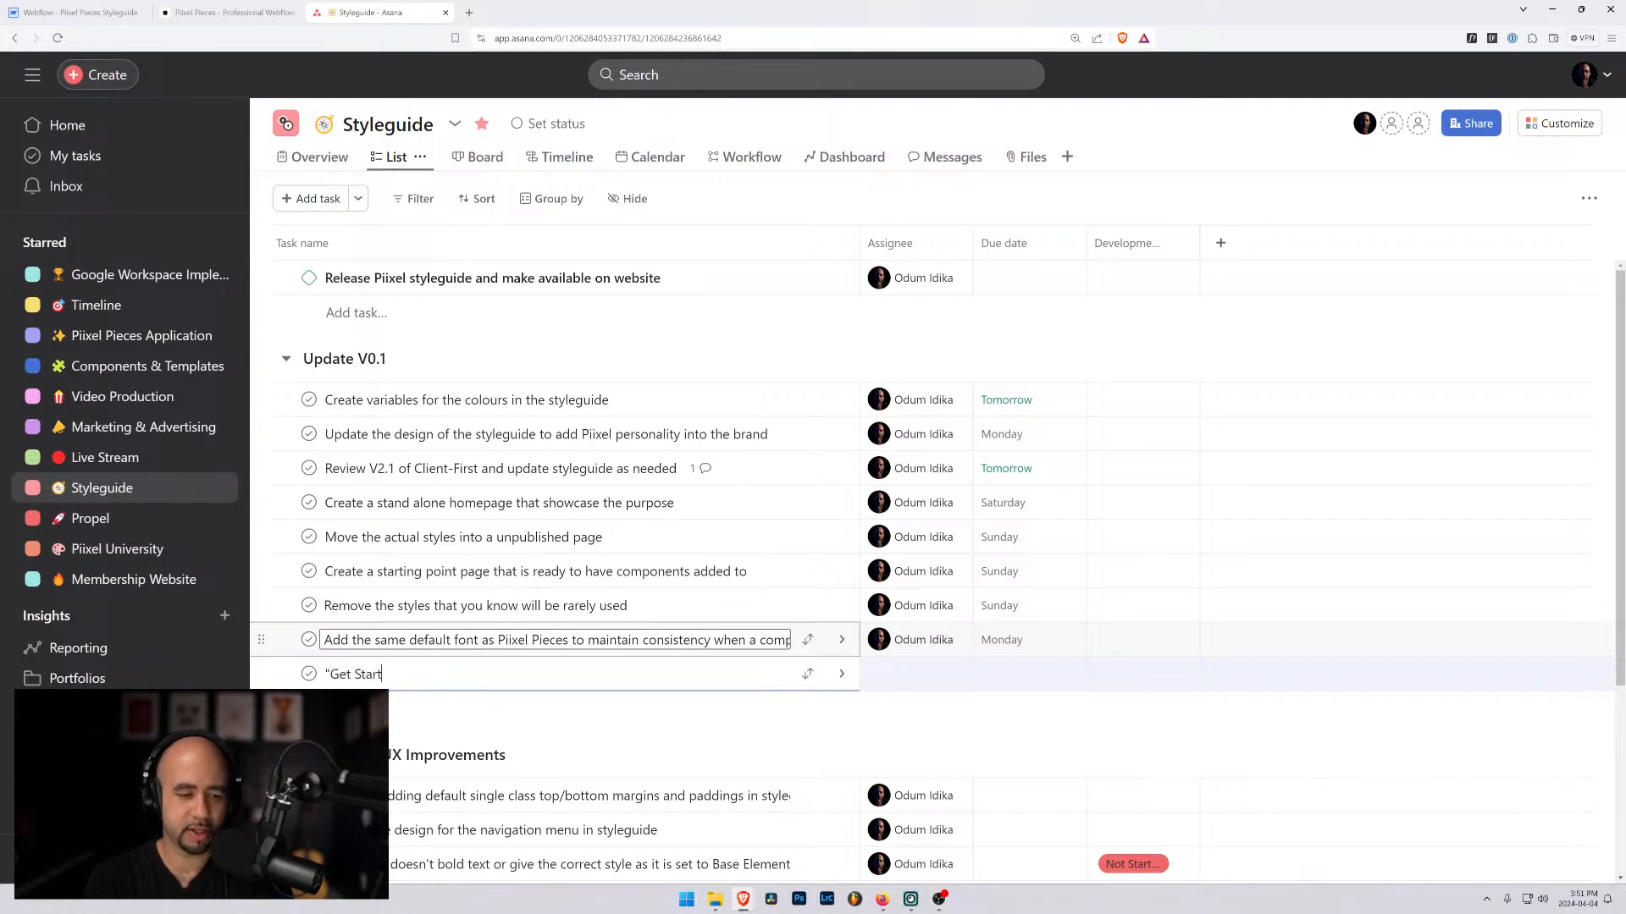
text(ed" page whc)
key(BackSpace)
text(ich ha)
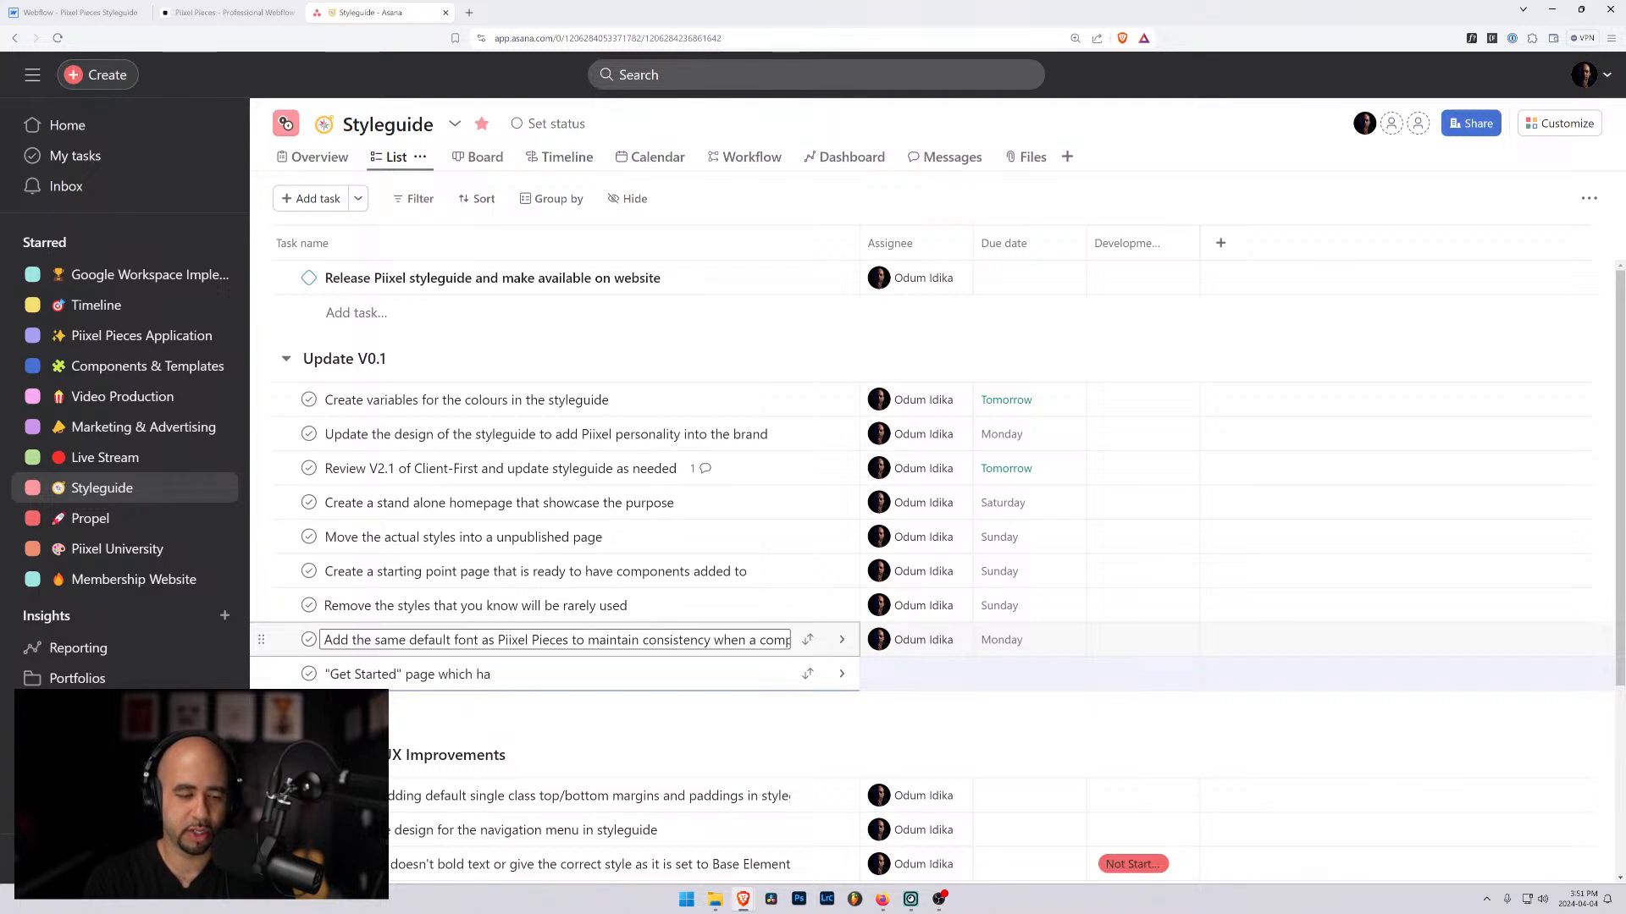
text(s some step by step instrcu)
key(BackSpace)
key(BackSpace)
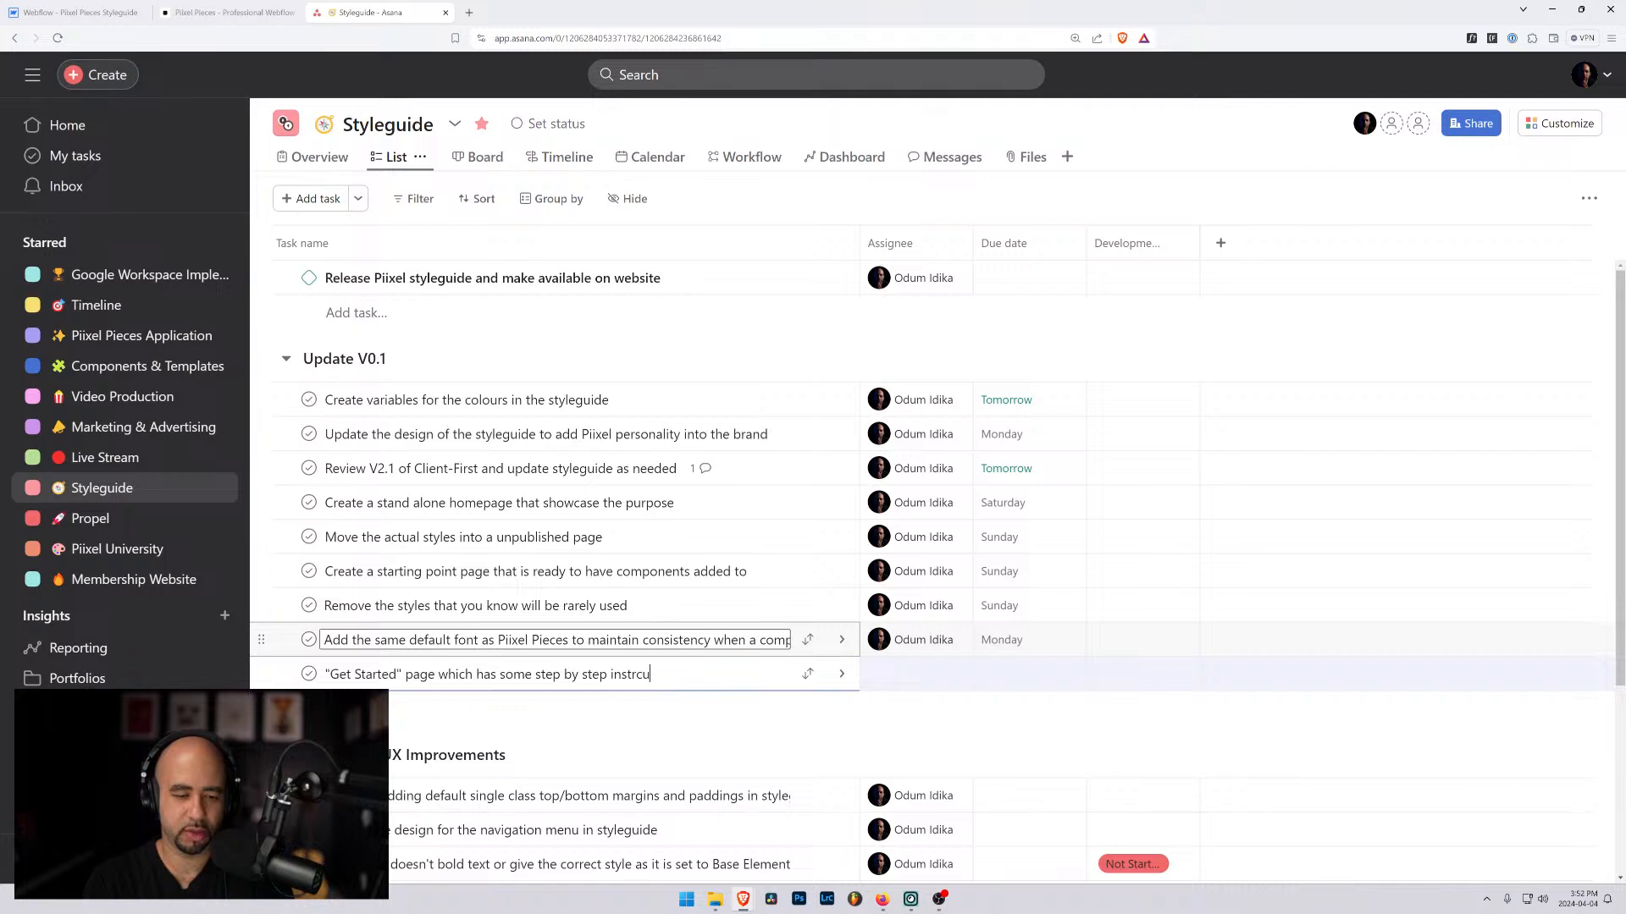
text(uctions)
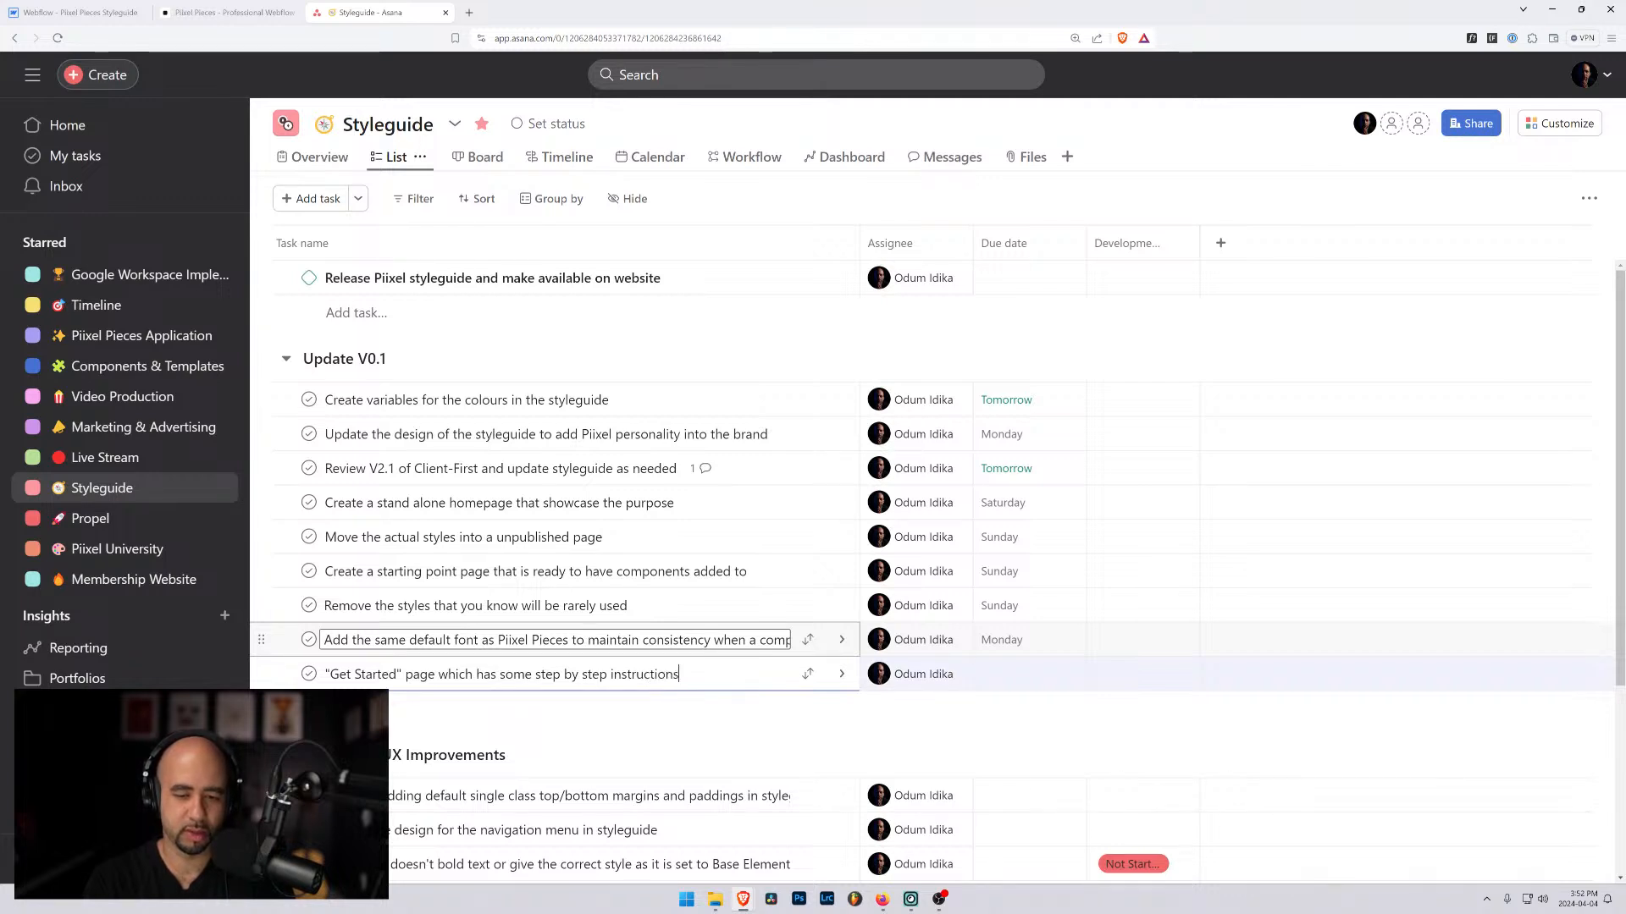
Step: Set the due date of the "Get Started" page task to Monday, April 8, 2024
click(989, 674)
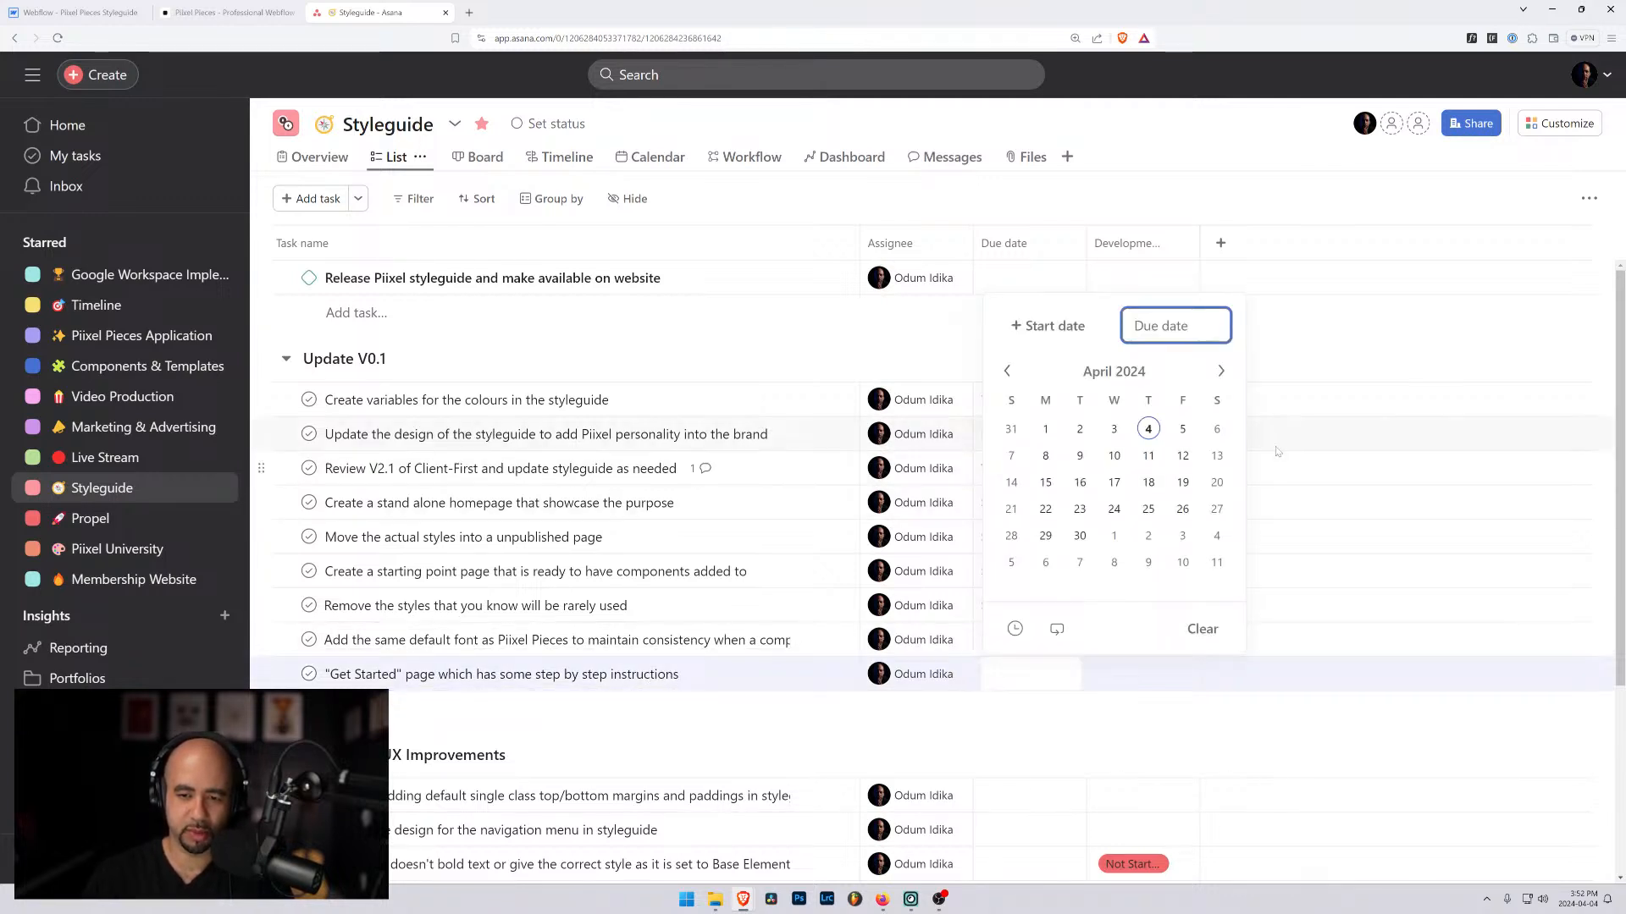
click(1044, 456)
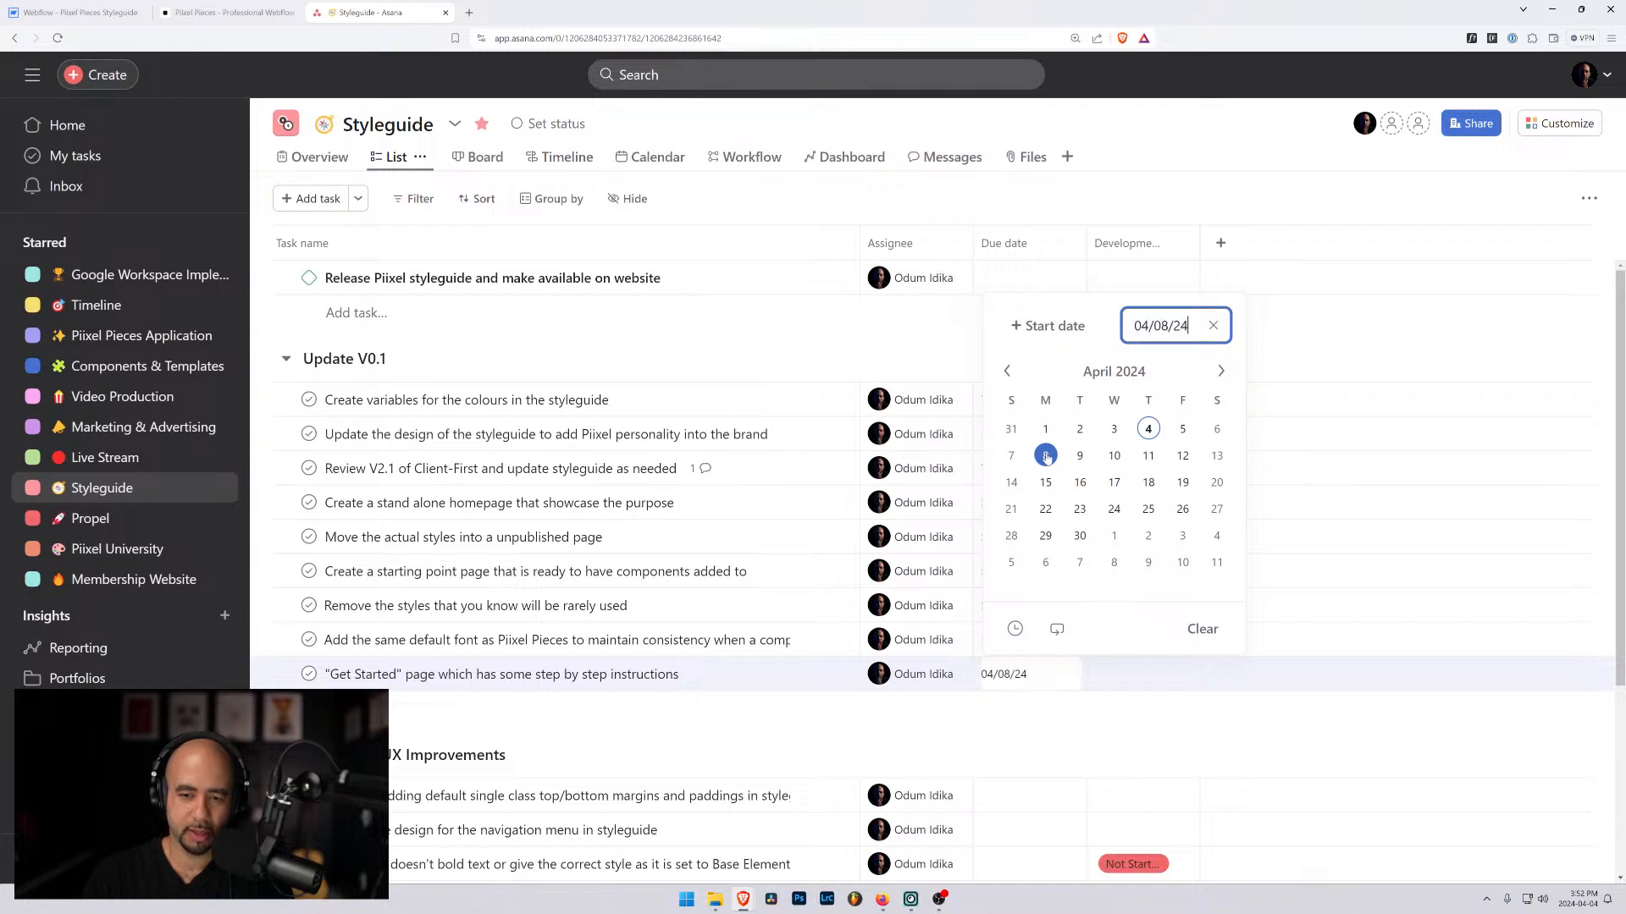
click(535, 676)
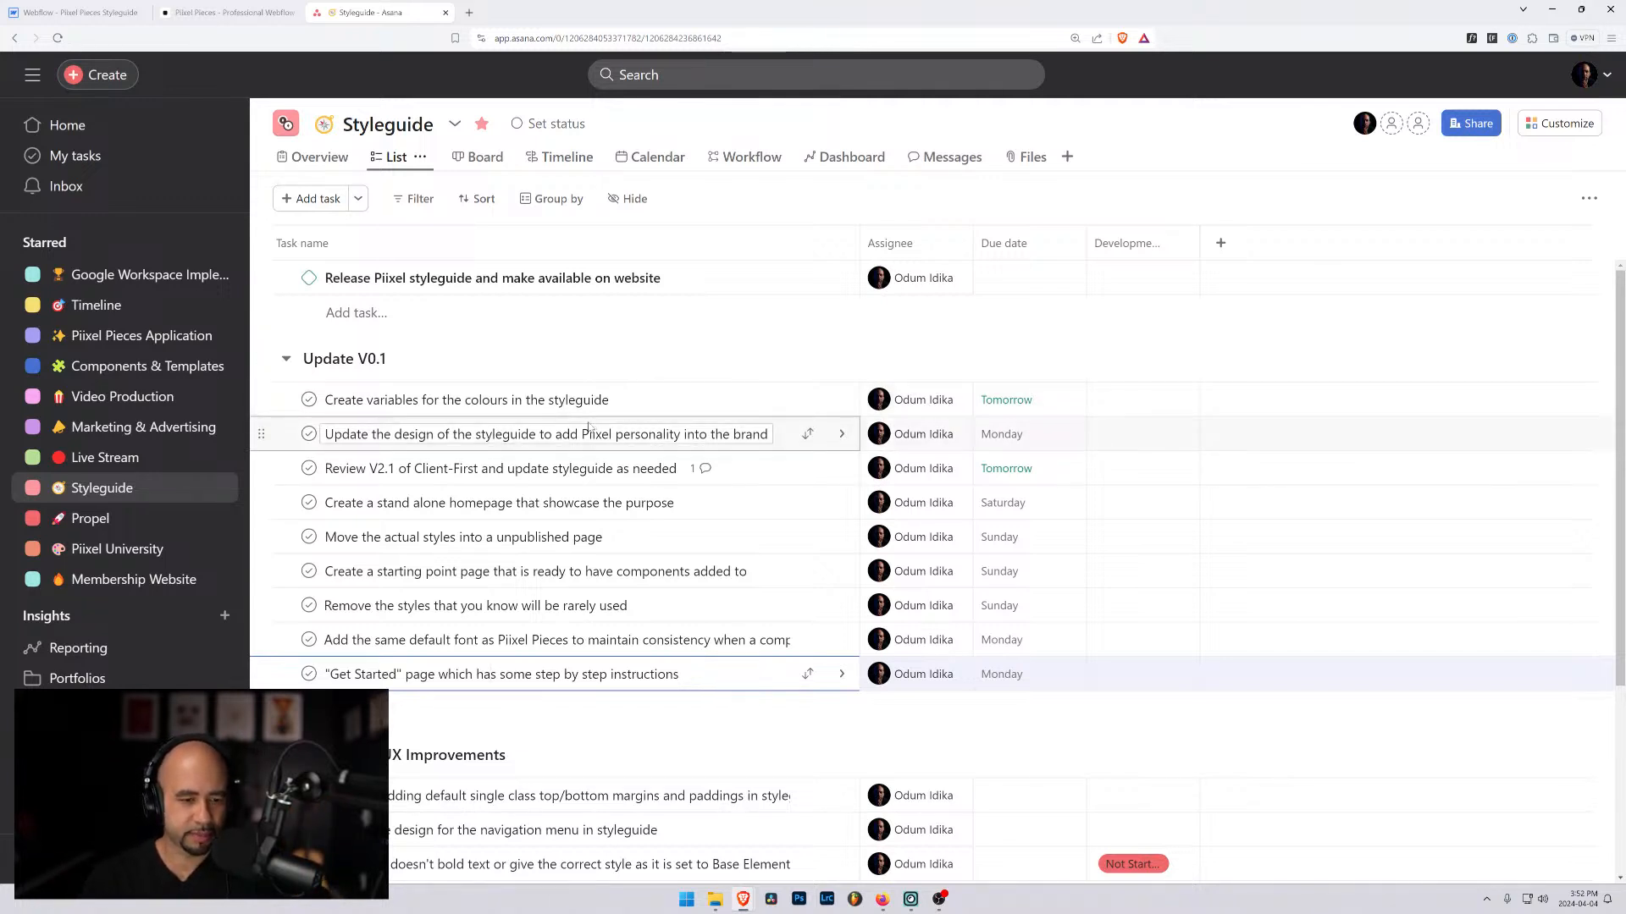
Step: Add the task "Make sure we incorporate the new checkboxes, radio buttons and input fields" under Update V0.1, due Sunday, April 7, 2024
scroll(589, 427, down, 3)
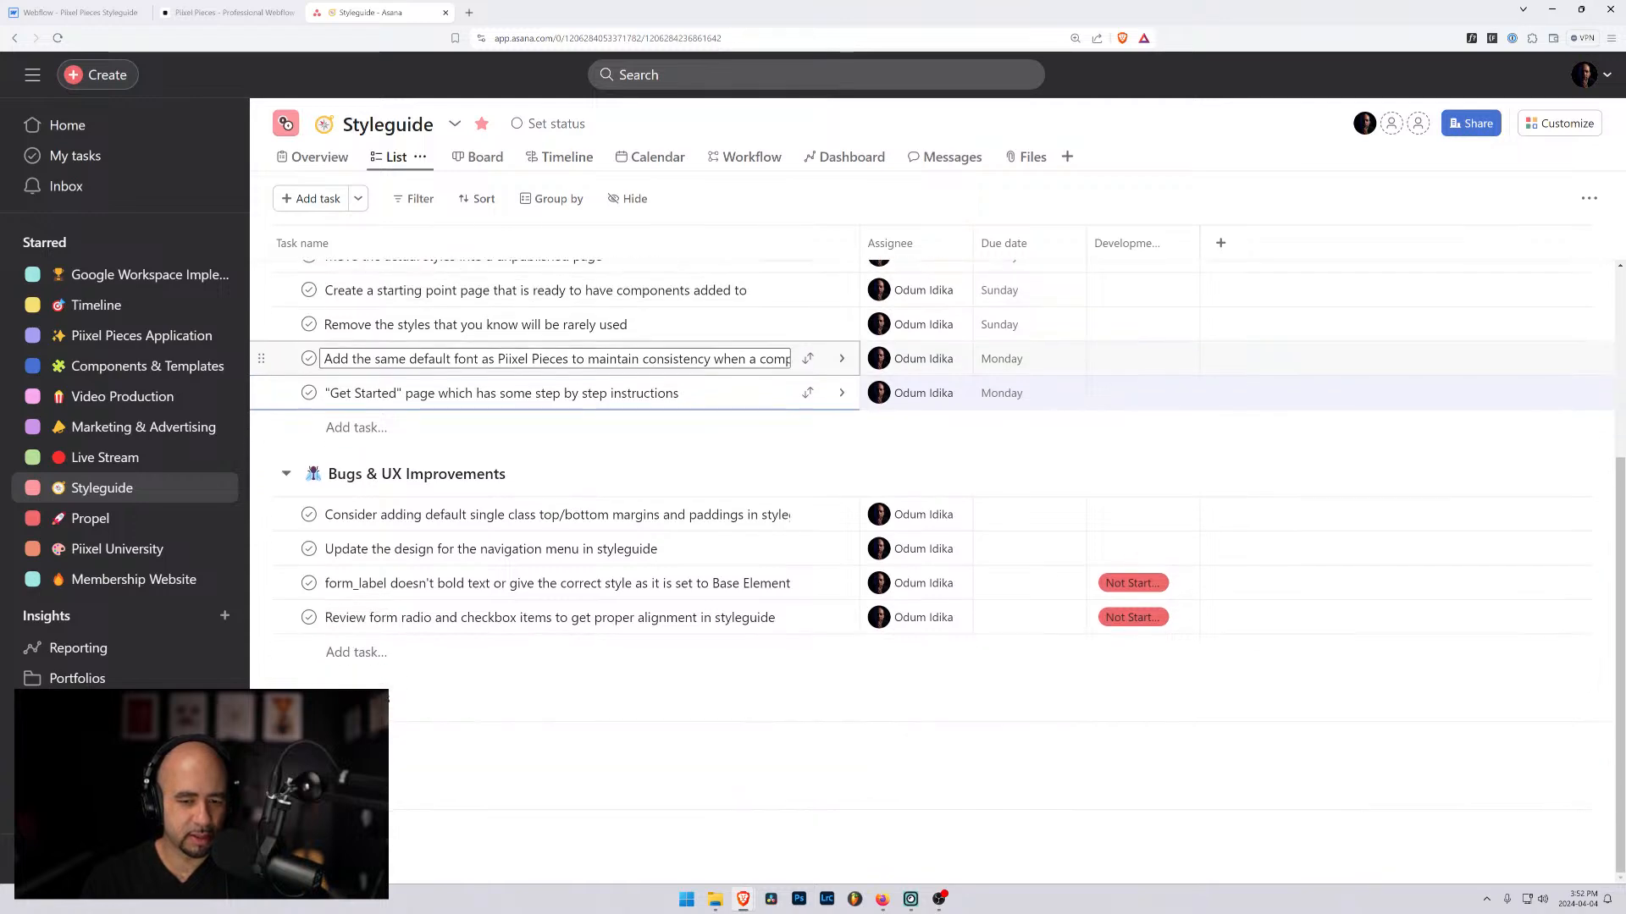
scroll(588, 508, up, 2)
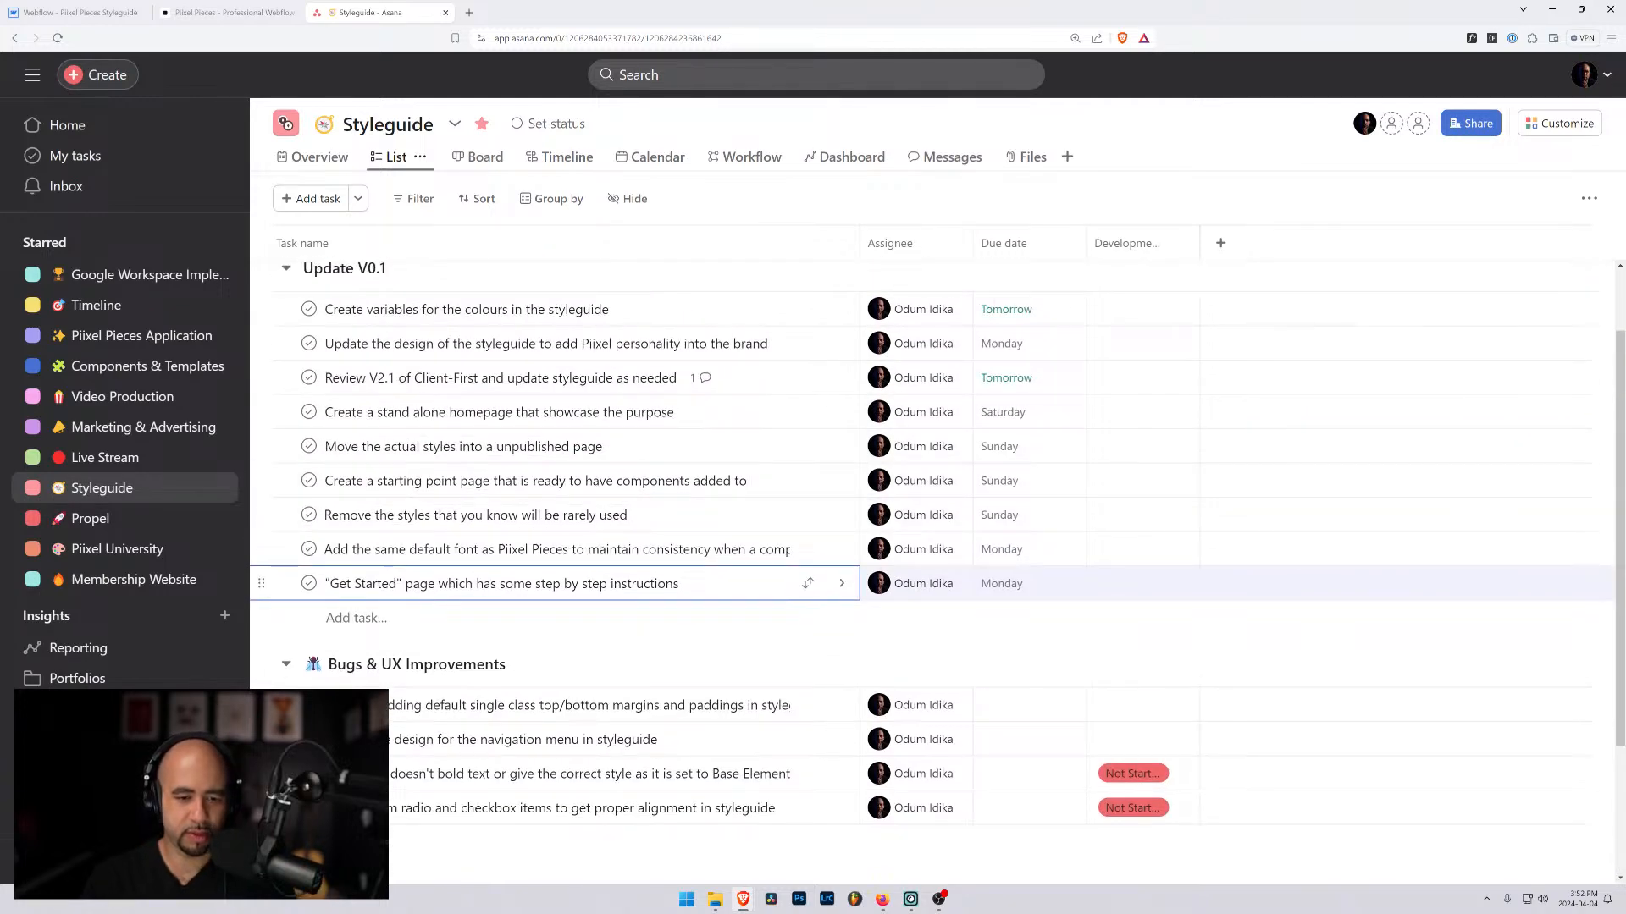
key(Return)
text(Make)
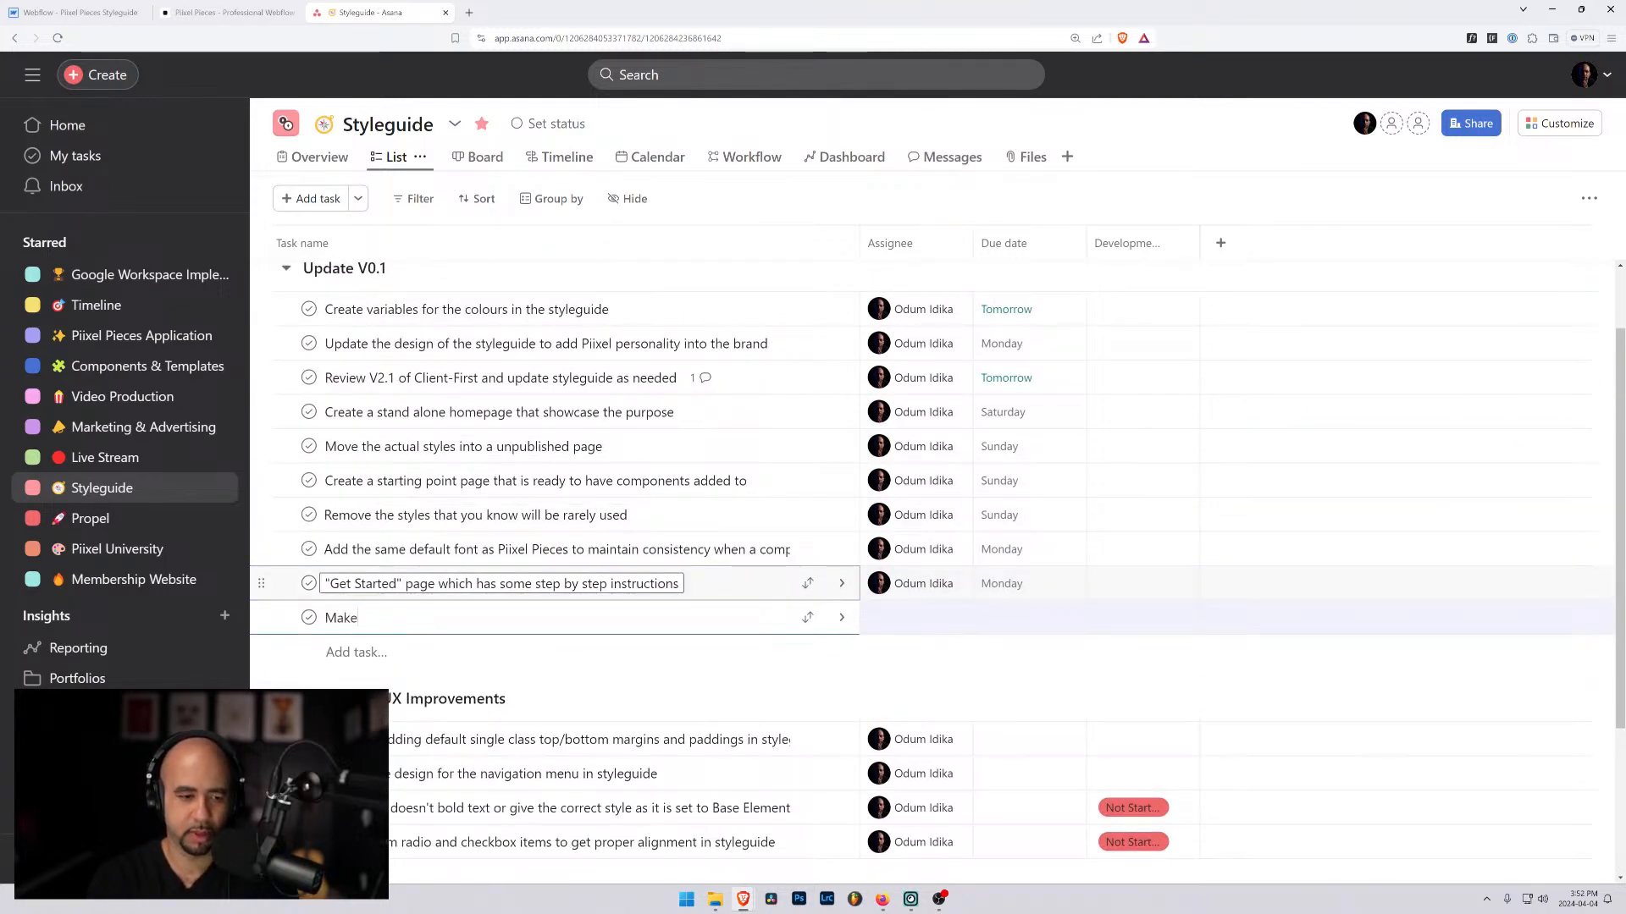
text( sure we )
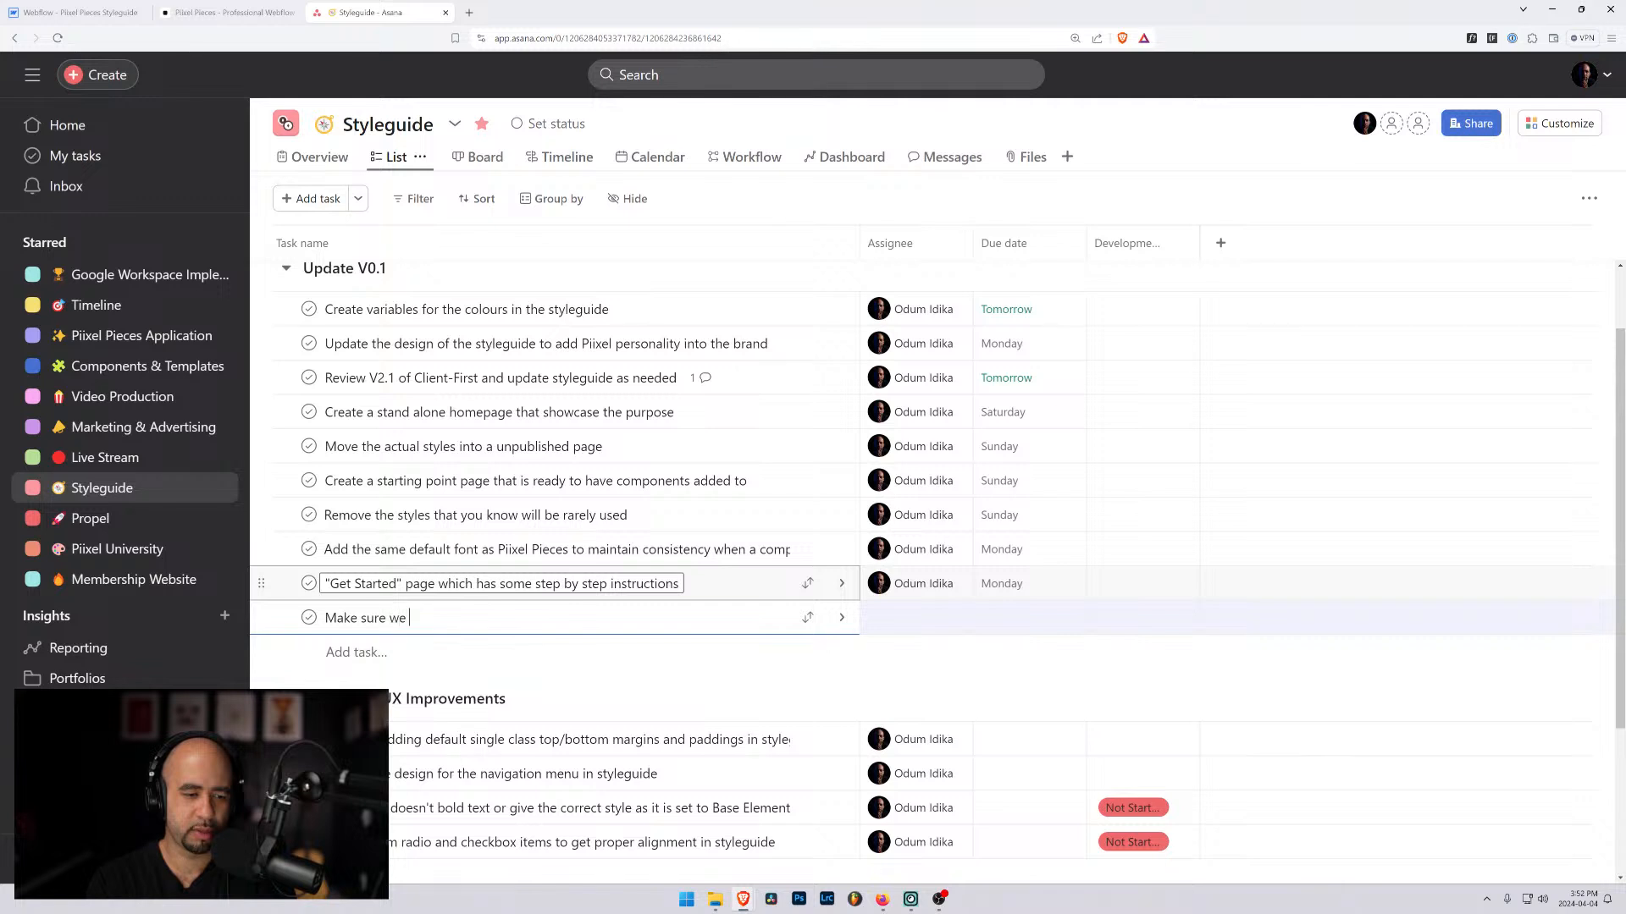
text(incorporate the)
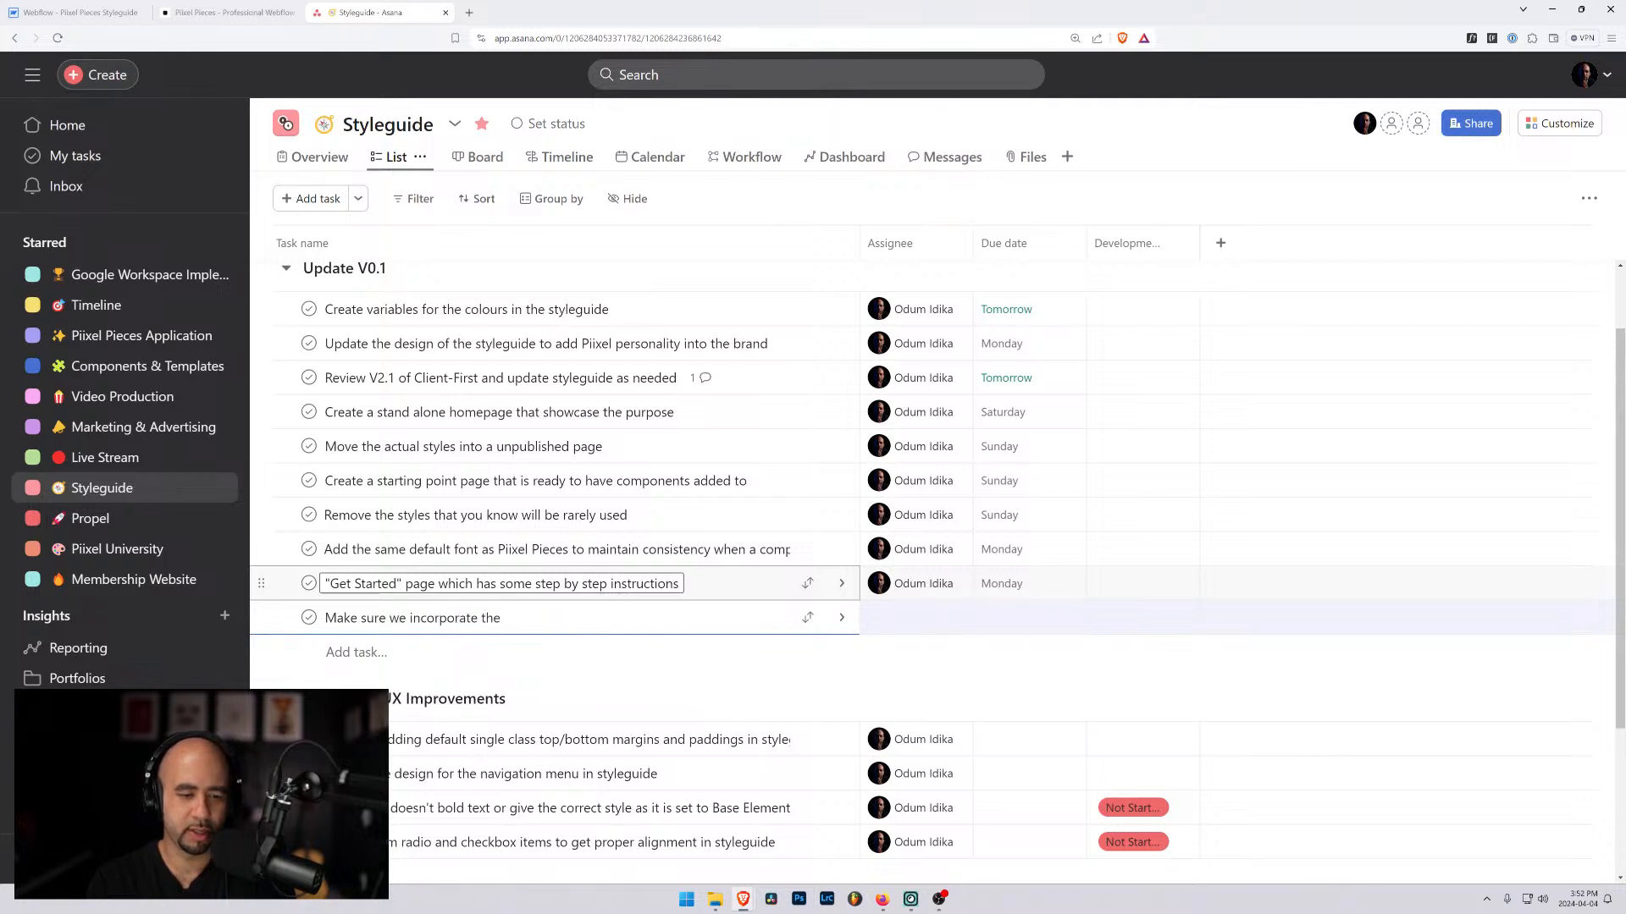
text( new checkboxes a)
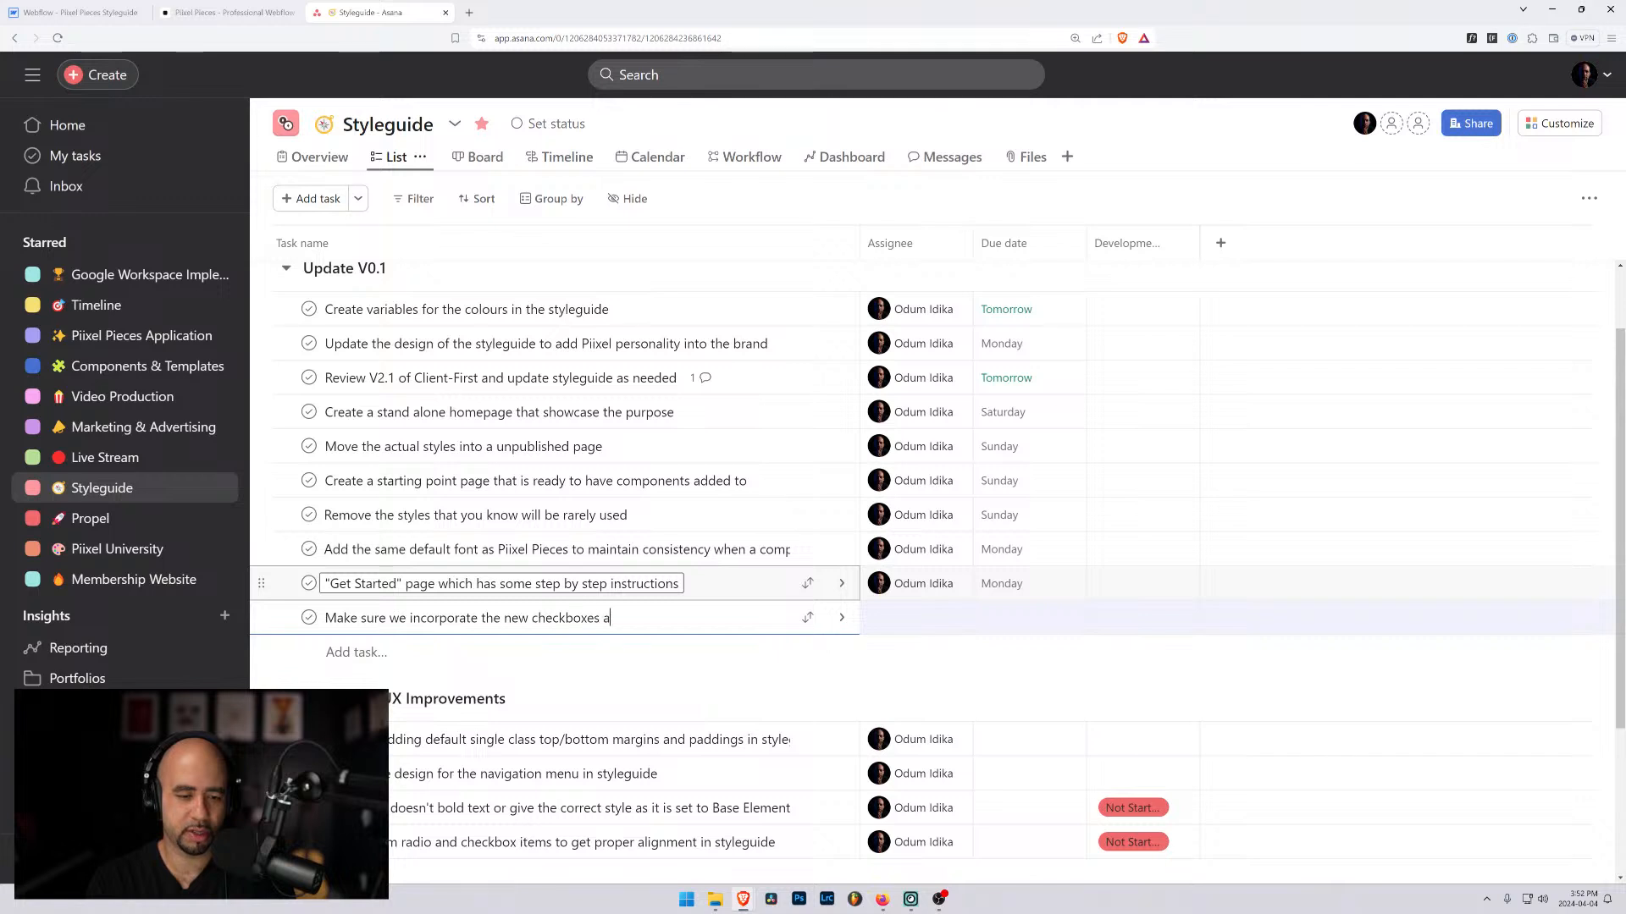
text(nd rad)
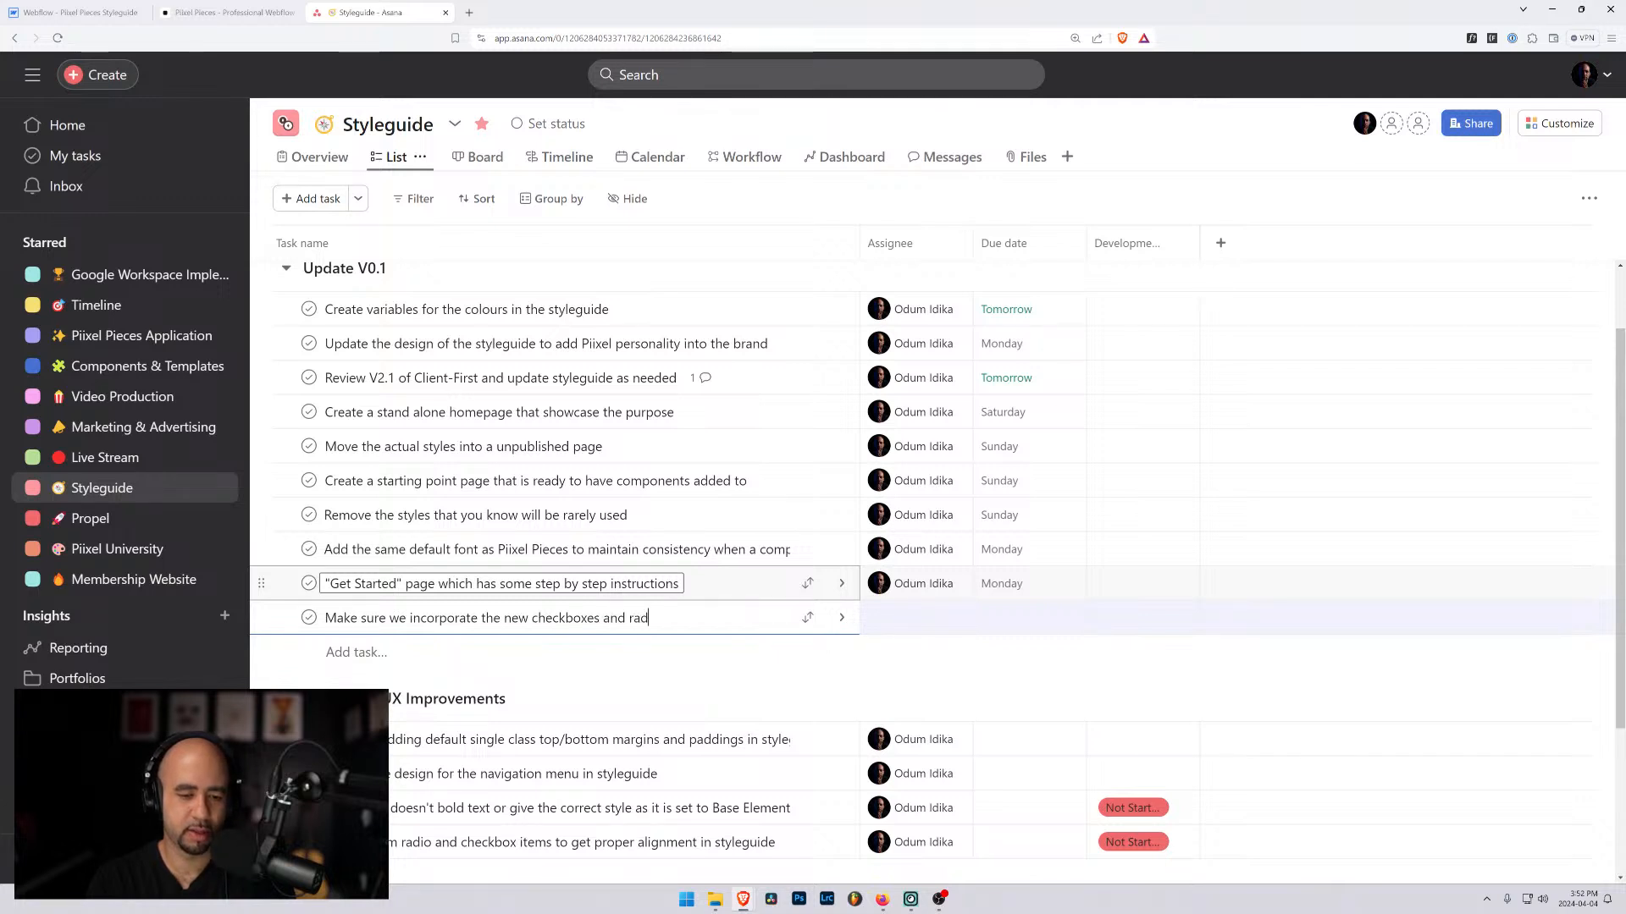
text(io buttons)
key(BackSpace)
key(BackSpace)
key(BackSpace)
key(BackSpace)
key(BackSpace)
key(BackSpace)
key(BackSpace)
key(BackSpace)
key(BackSpace)
key(BackSpace)
key(BackSpace)
key(BackSpace)
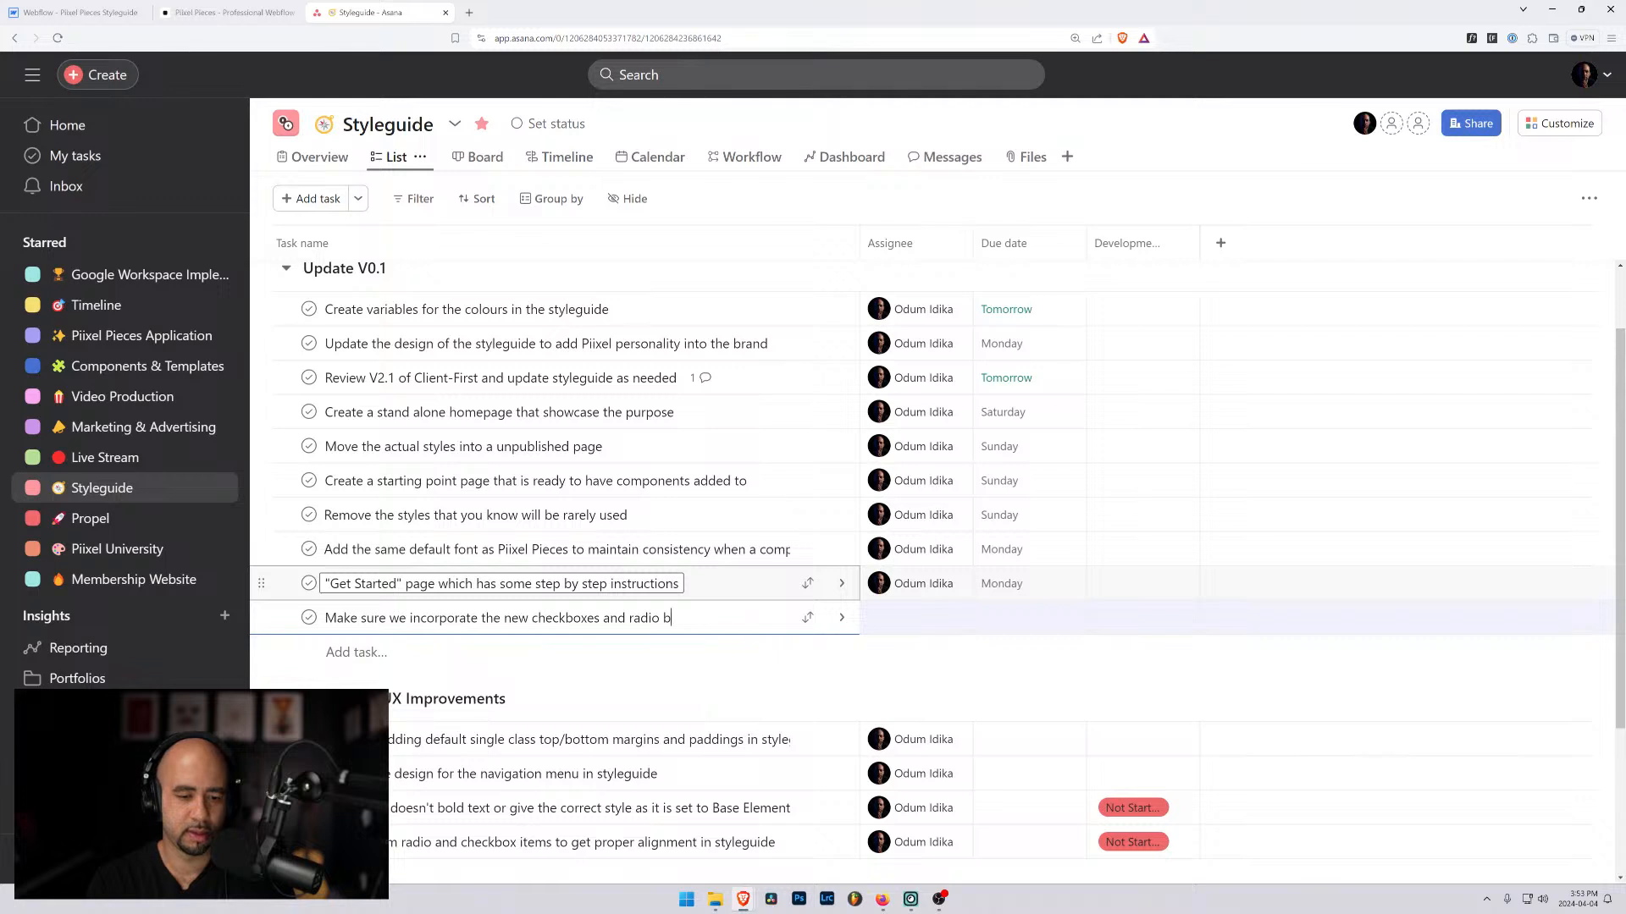
text(, radio)
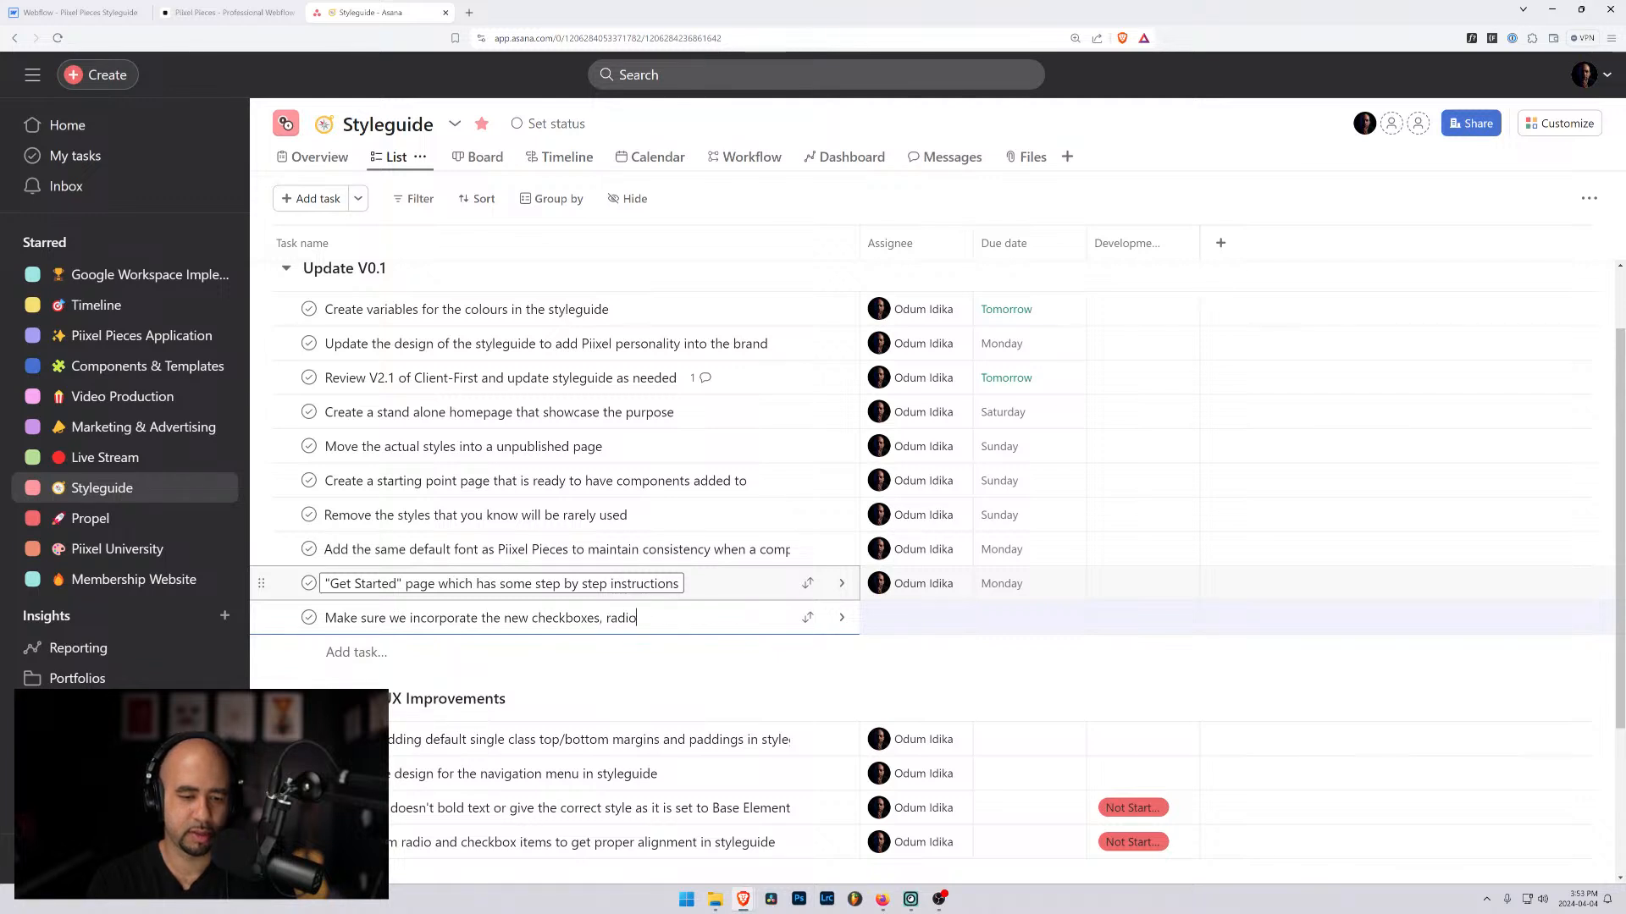
text( buttons and input fields)
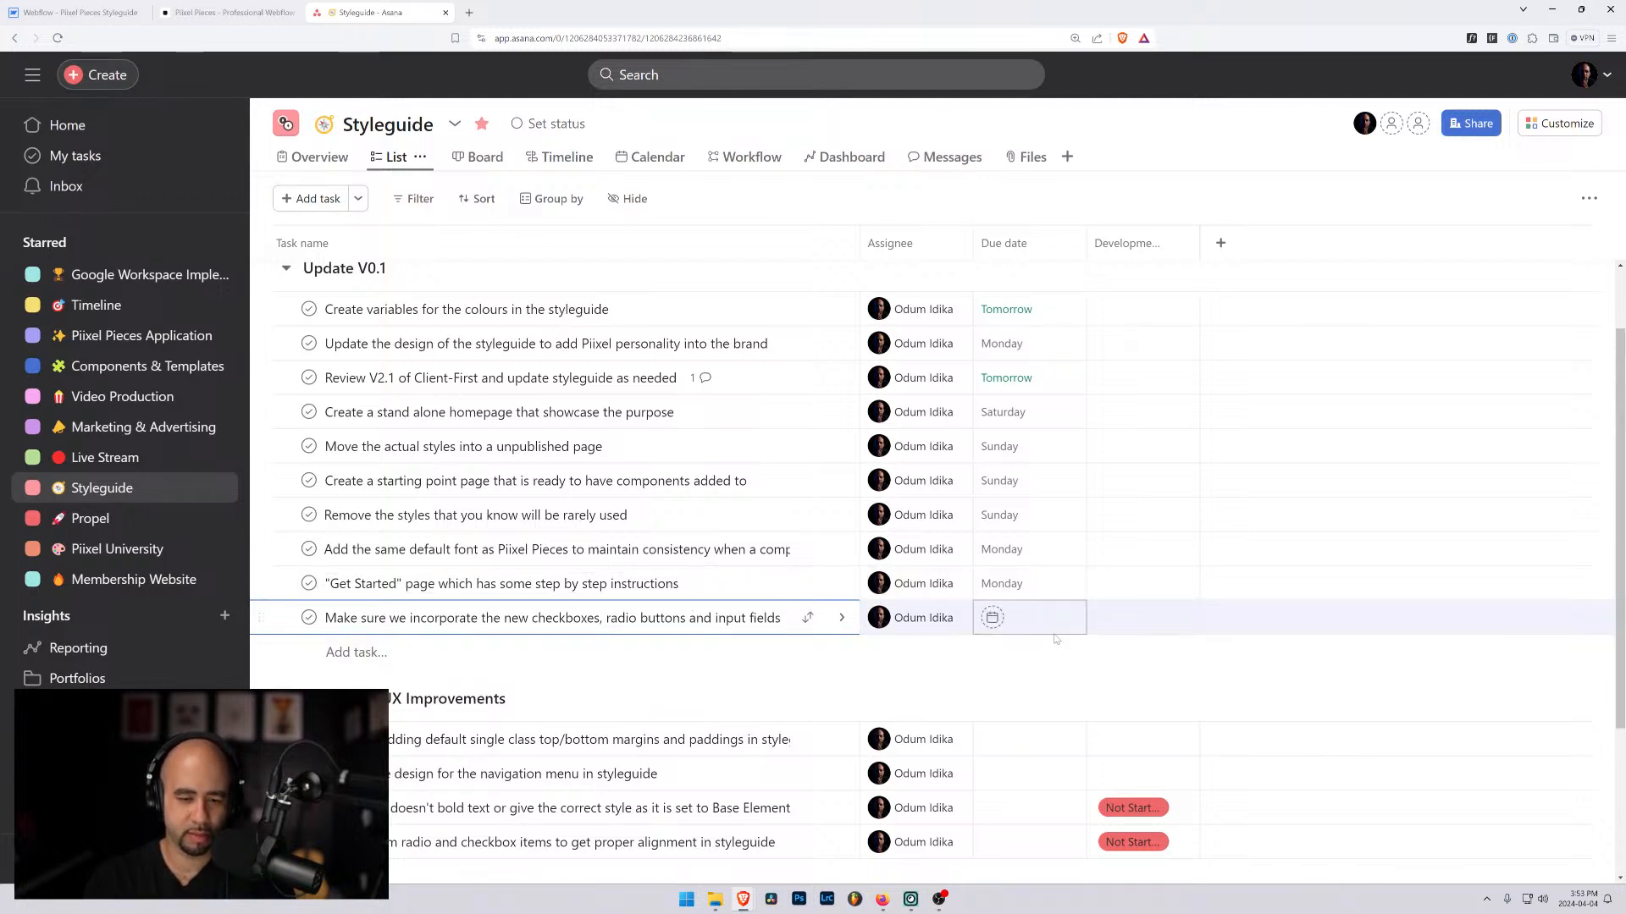
click(1031, 618)
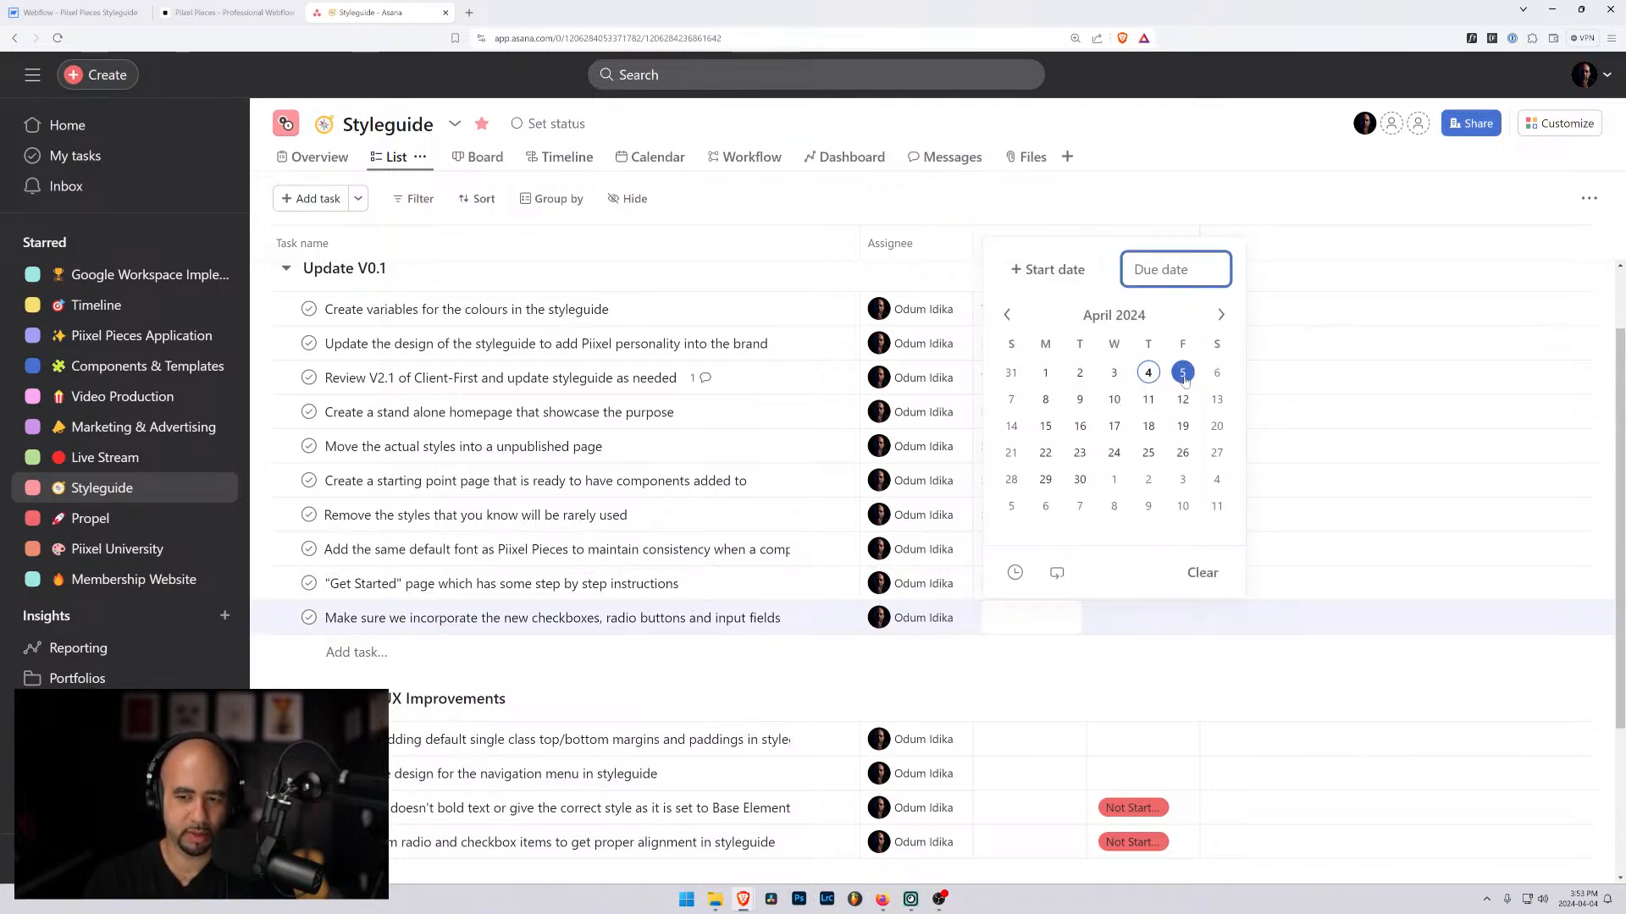
click(1015, 401)
Step: Switch to the Piixel Pieces website and compare its component design with the styleguide open in Webflow
click(273, 11)
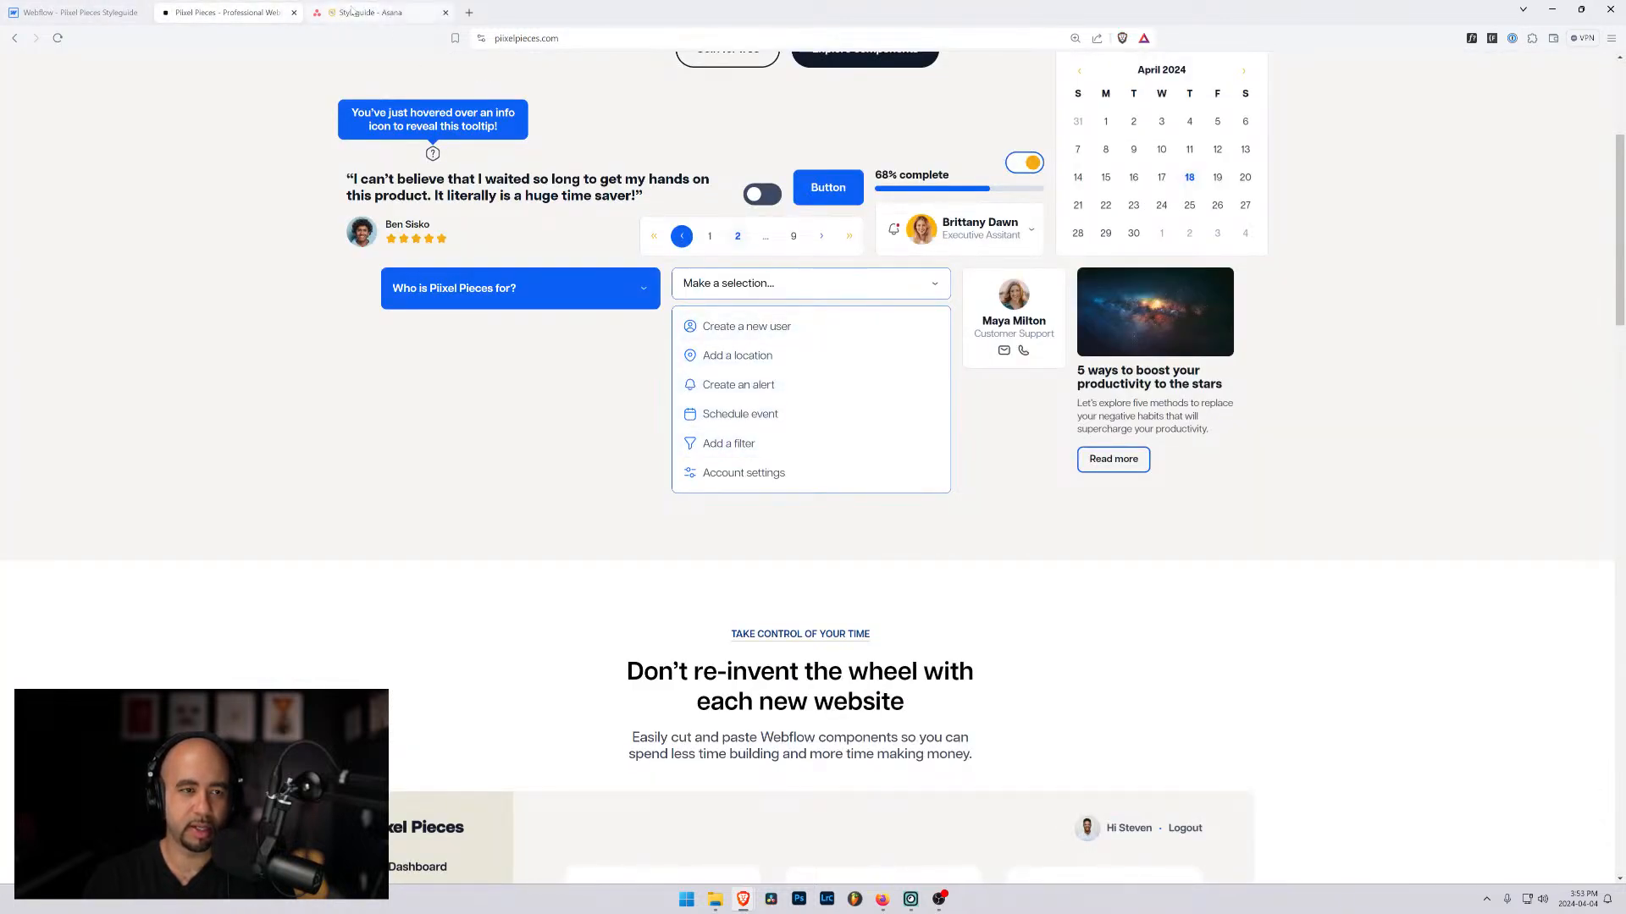
click(74, 12)
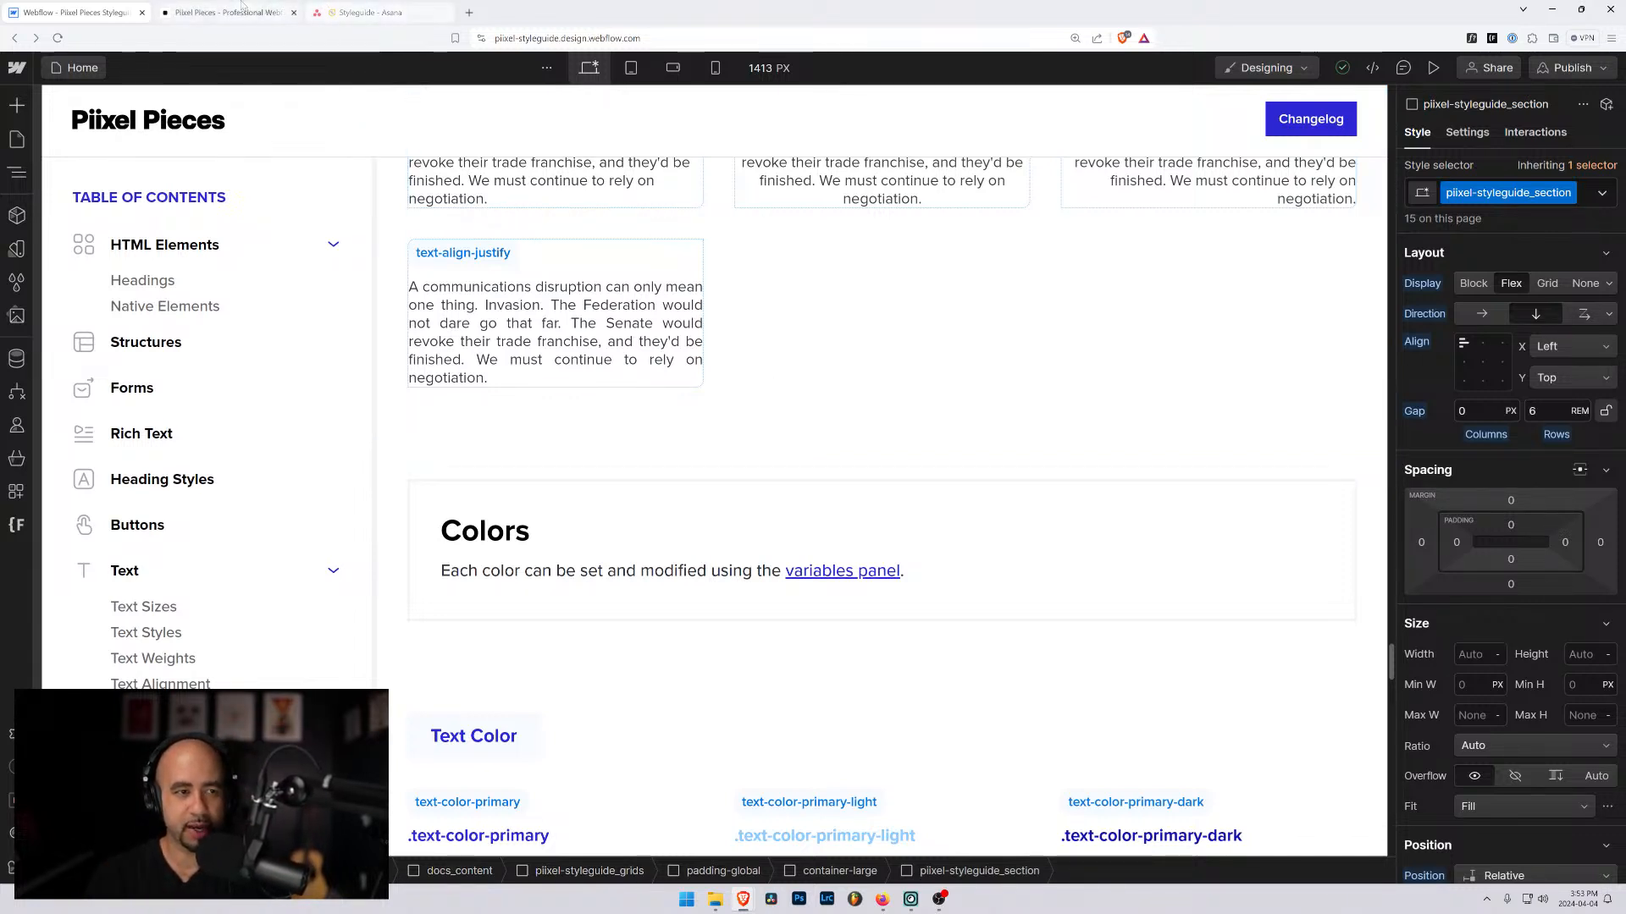
key(ctrl+Tab)
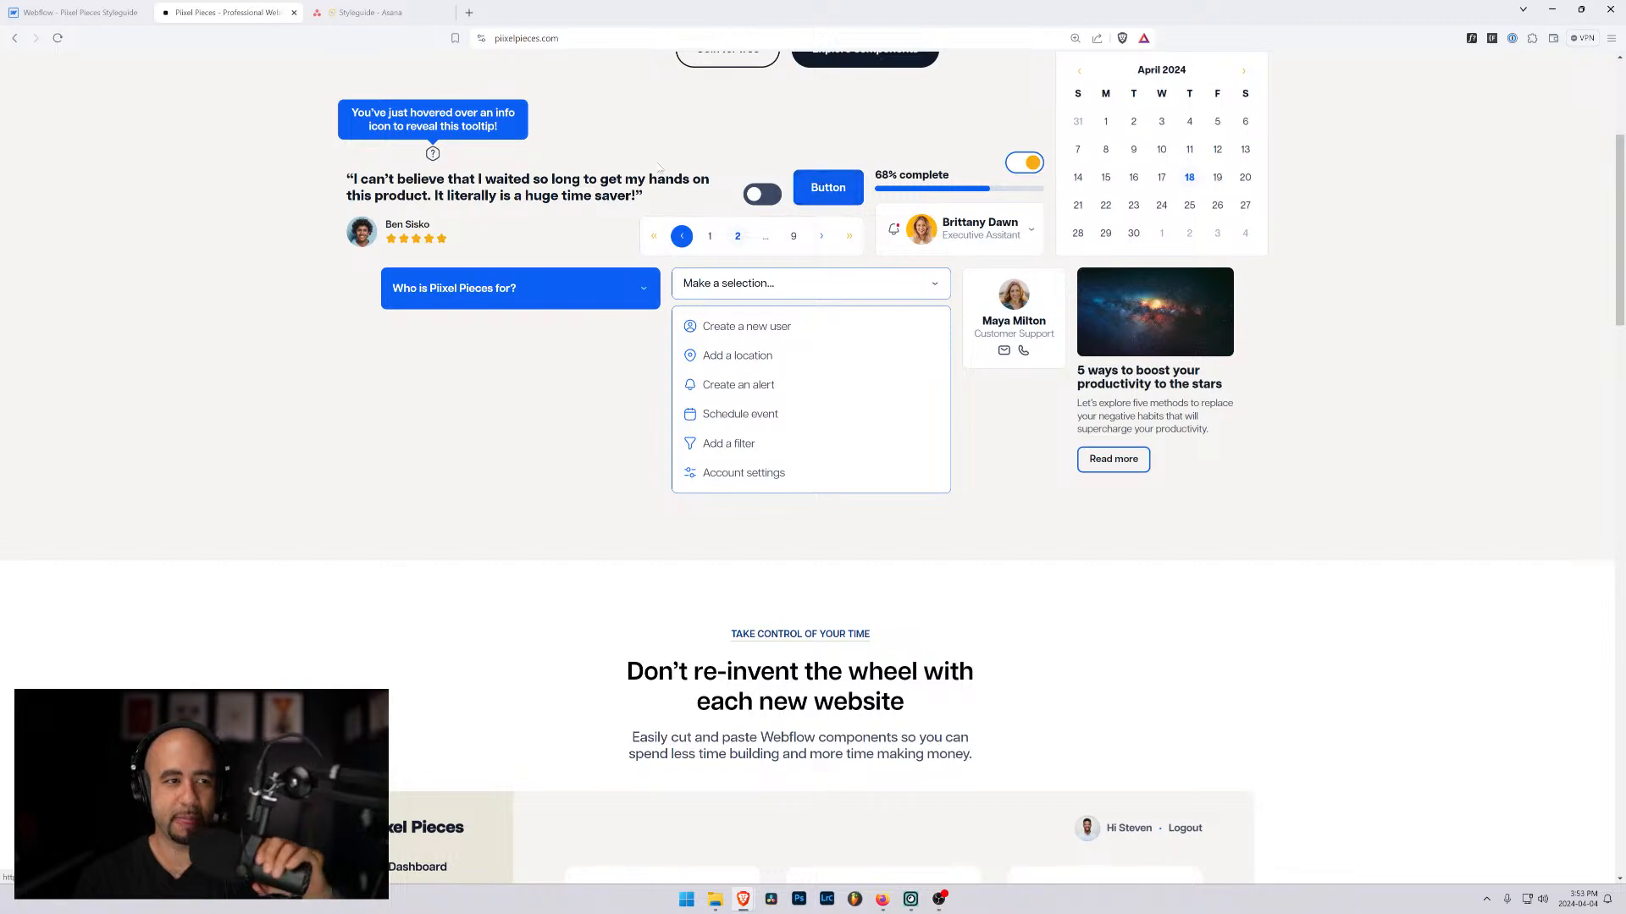
click(94, 7)
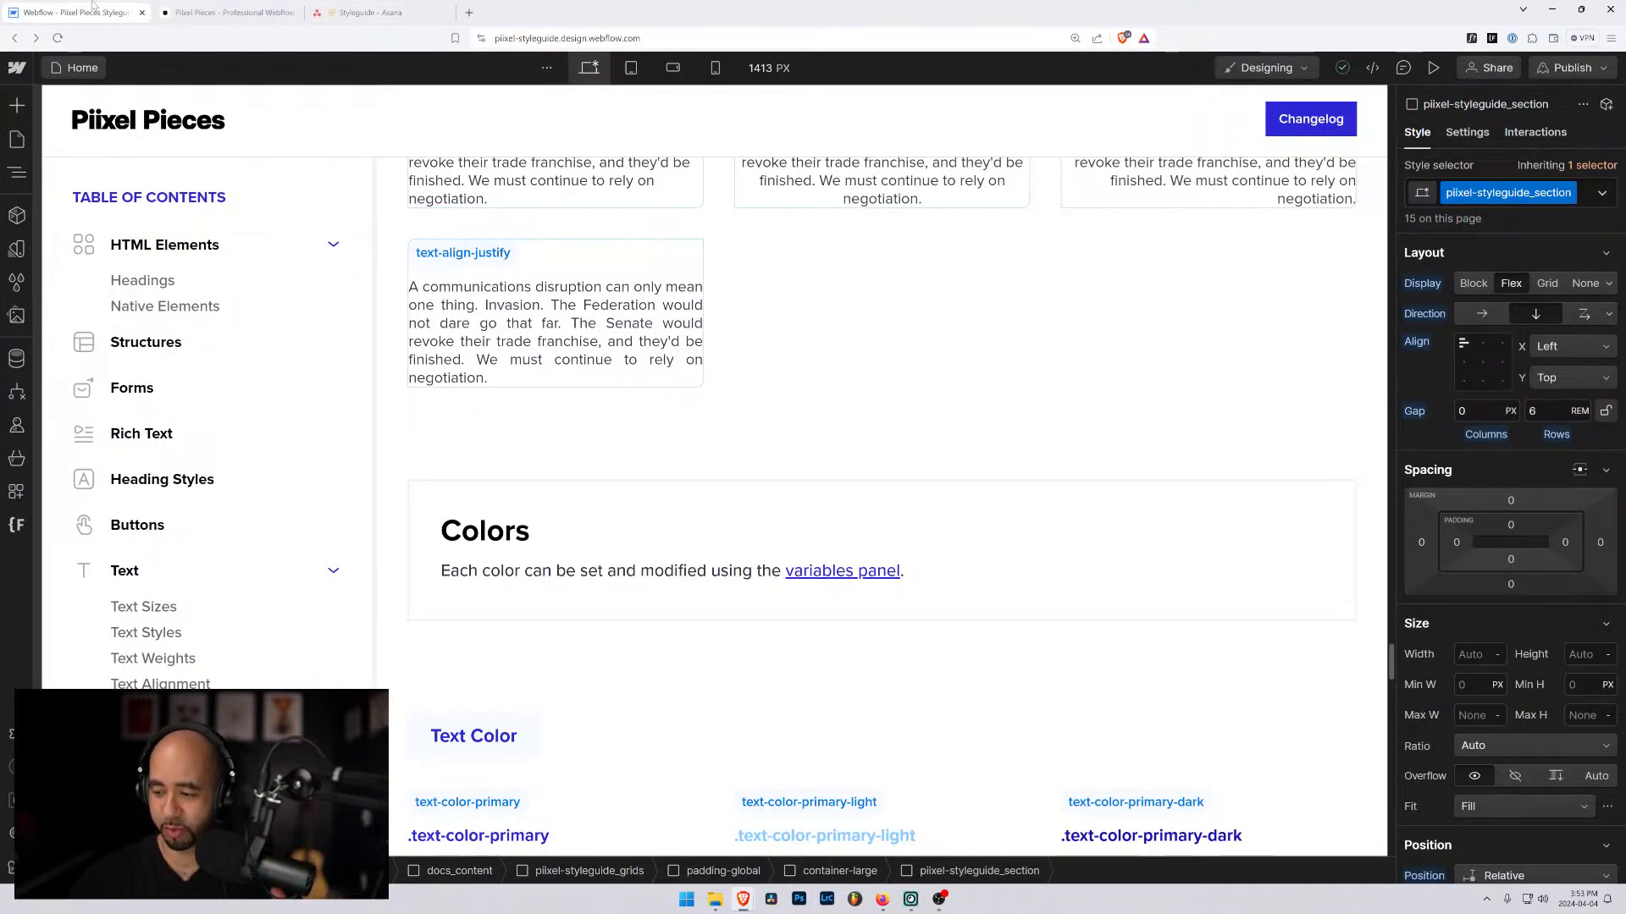